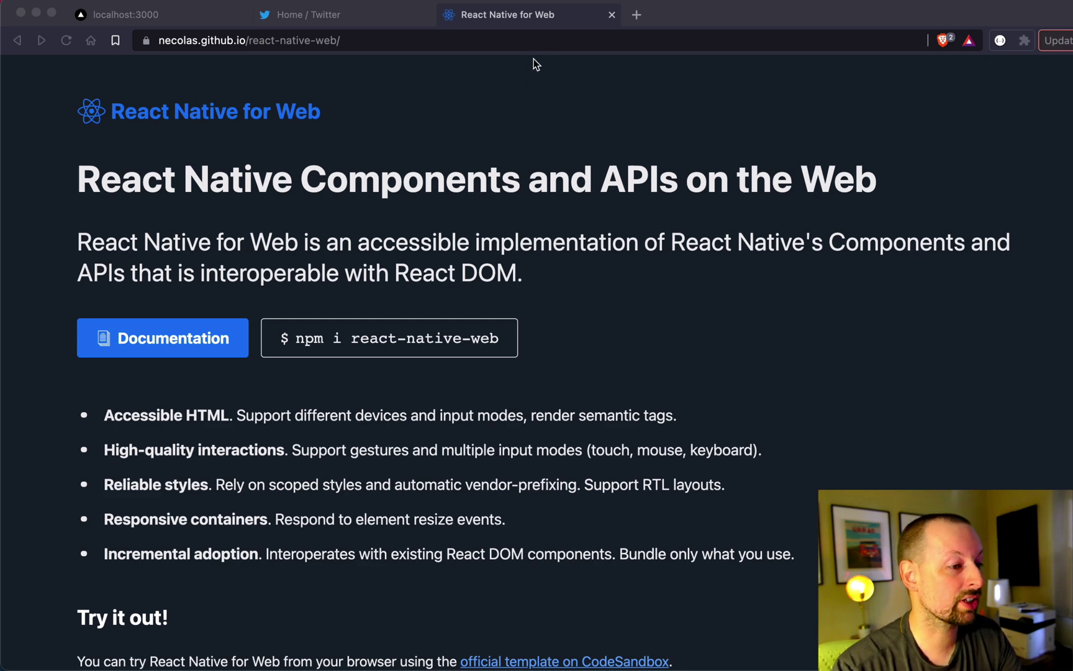
- Close the React Native for Web tab, inspect the tweet box's React components, then close DevTools
{"action": "left_click", "coordinate": [611, 15]}
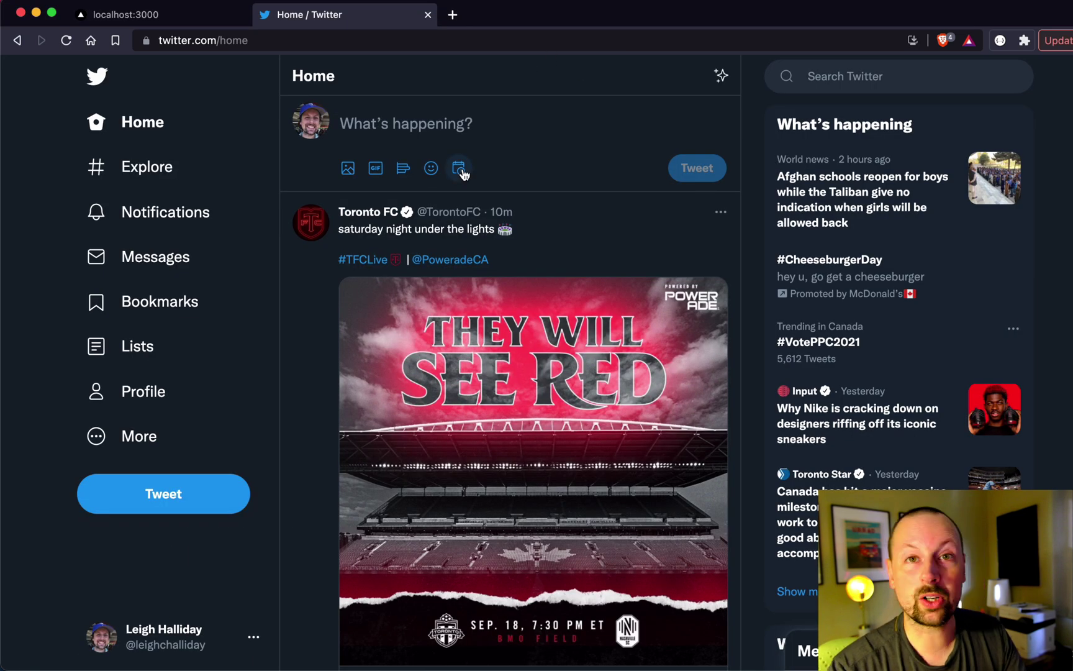
{"action": "right_click", "coordinate": [477, 122]}
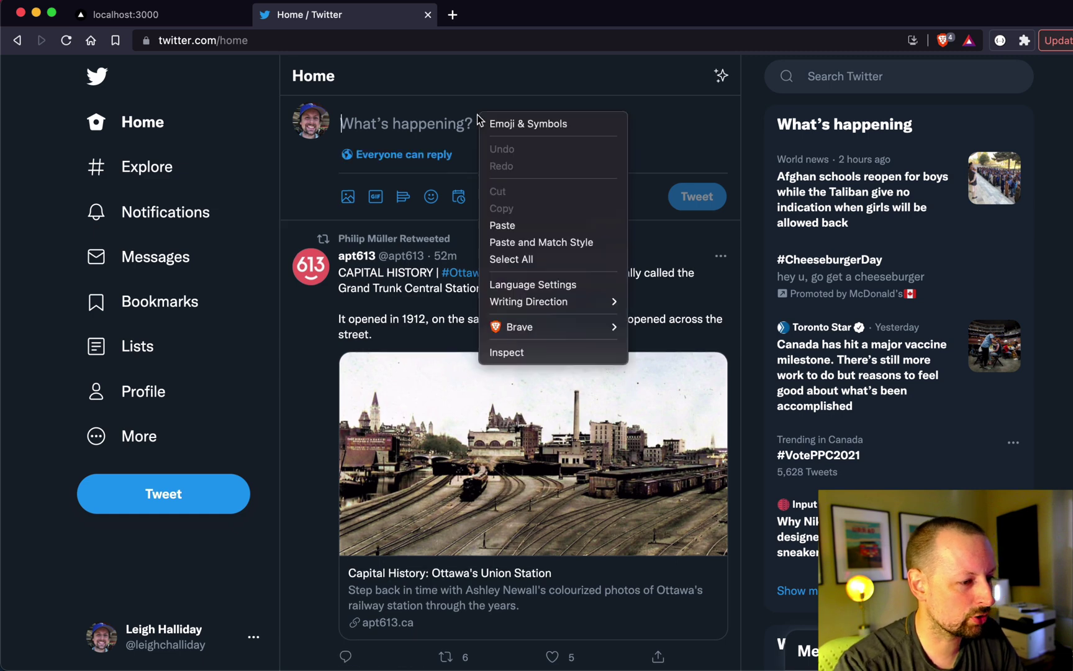
{"action": "left_click", "coordinate": [518, 352]}
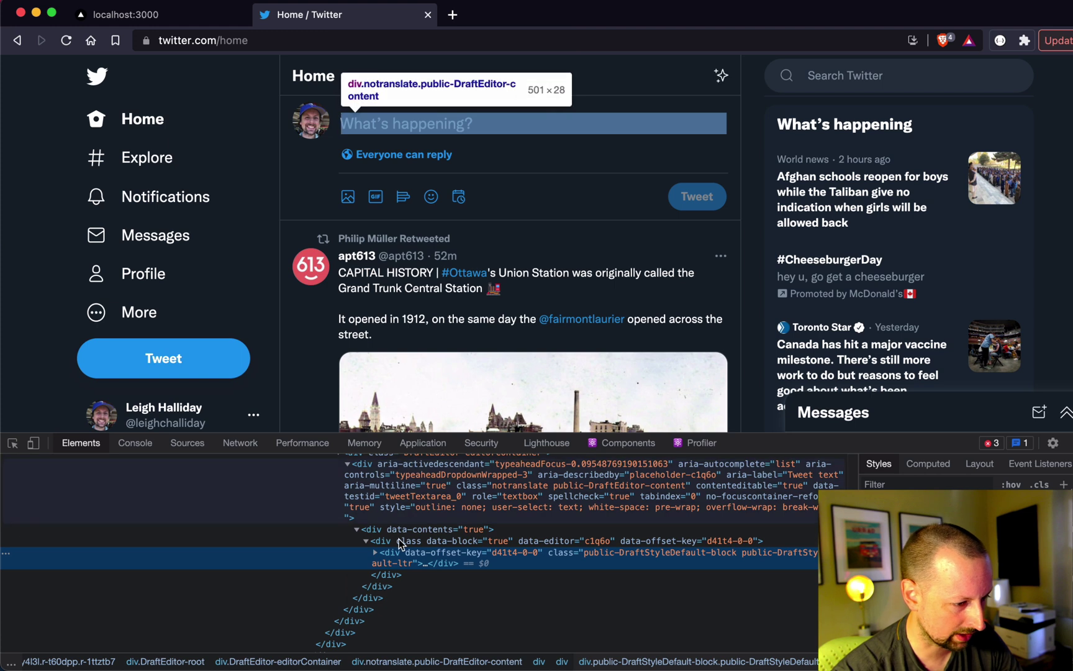
{"action": "left_click", "coordinate": [628, 443]}
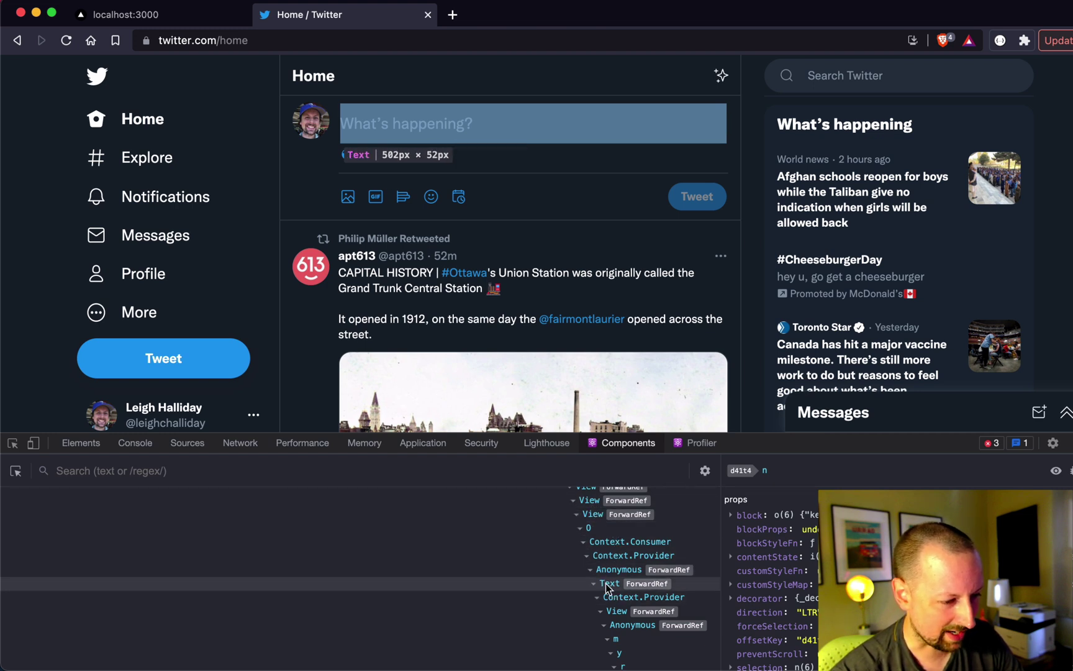
{"action": "scroll", "coordinate": [608, 587], "scroll_direction": "down", "scroll_amount": 3}
{"action": "scroll", "coordinate": [608, 587], "scroll_direction": "down", "scroll_amount": 2}
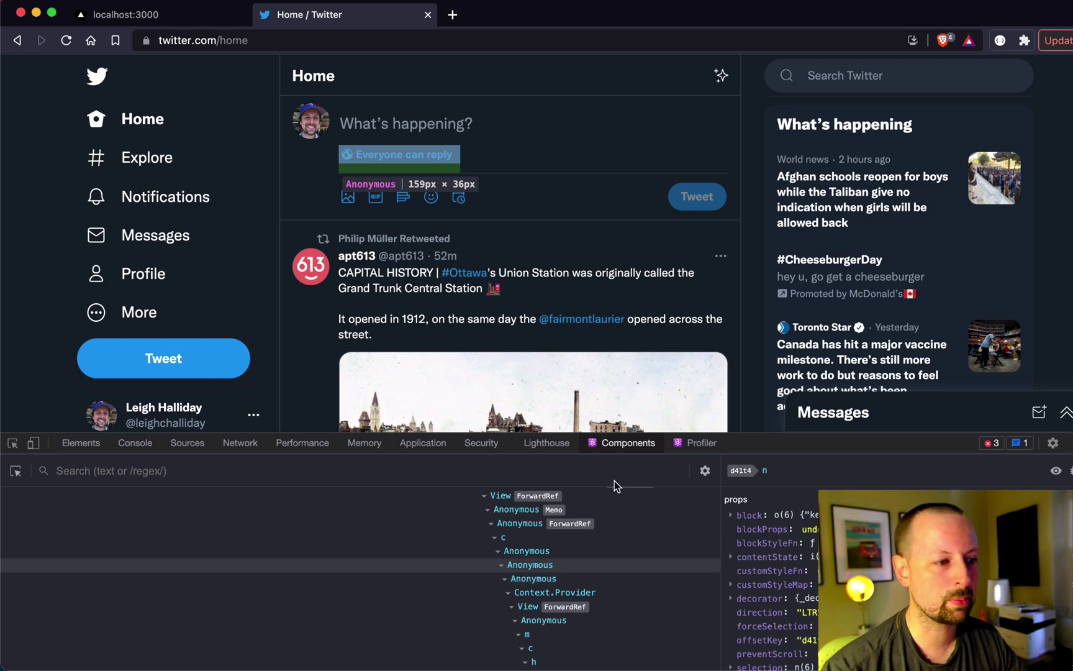
{"action": "key", "text": "F12"}
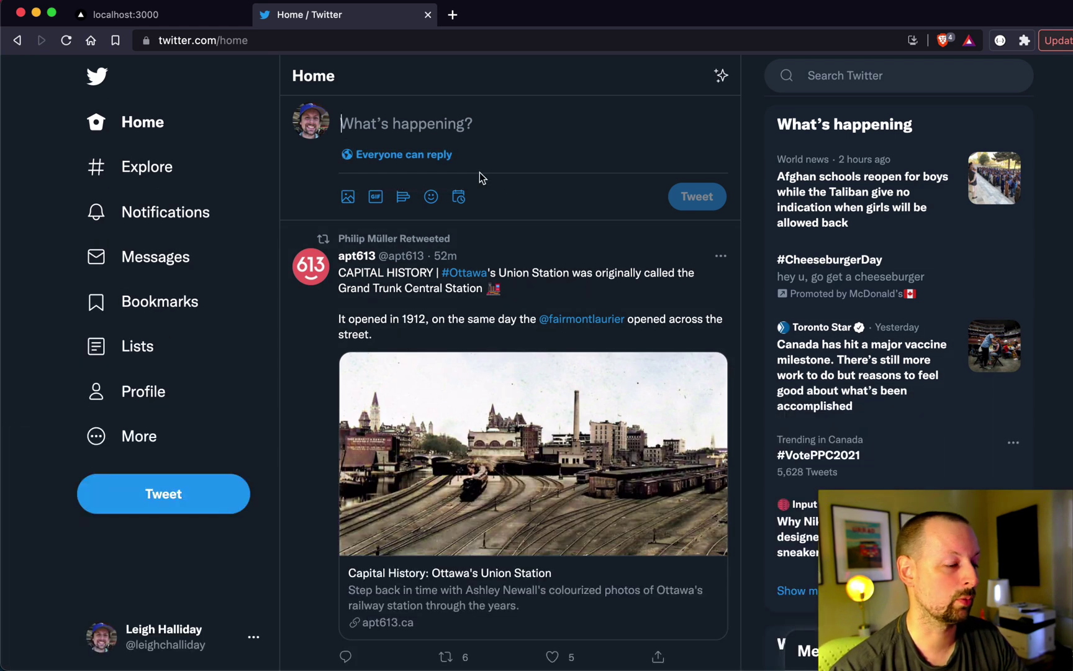
- Close the Twitter tab so only the localhost:3000 PI Digits page remains
{"action": "left_click", "coordinate": [429, 15]}
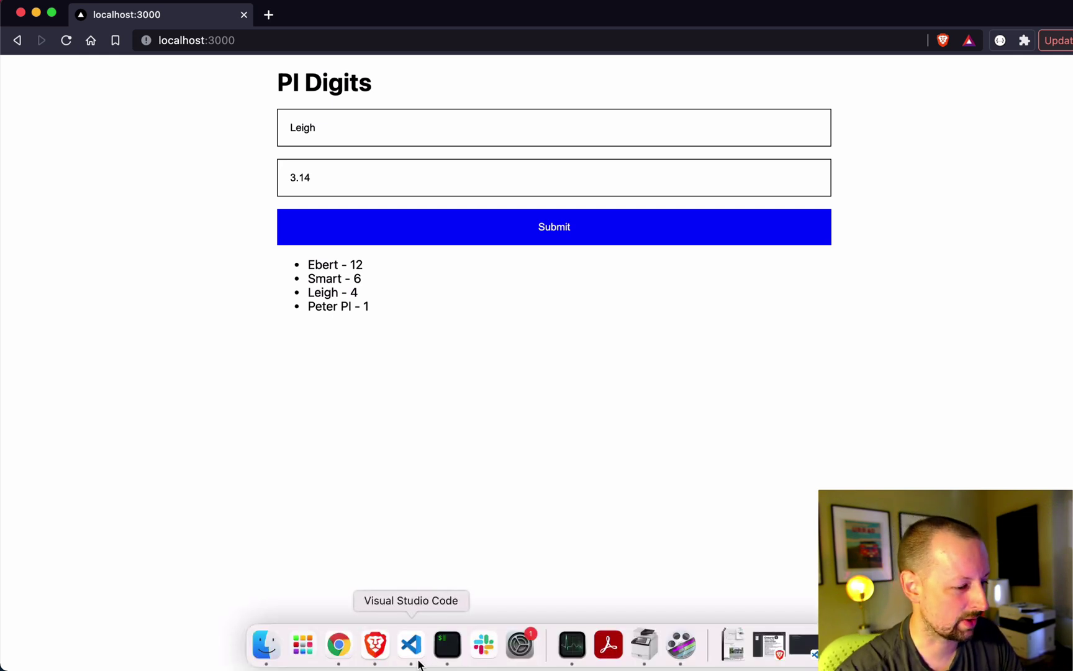
{"action": "left_click", "coordinate": [412, 646]}
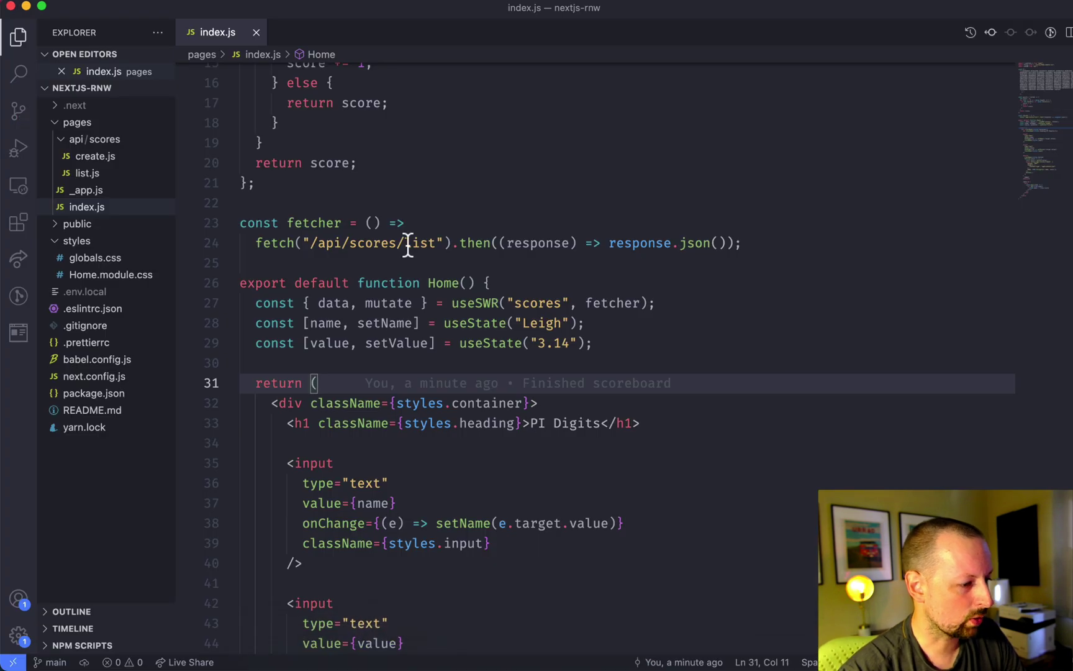
{"action": "scroll", "coordinate": [408, 245], "scroll_direction": "up", "scroll_amount": 3}
{"action": "scroll", "coordinate": [407, 246], "scroll_direction": "up", "scroll_amount": 10}
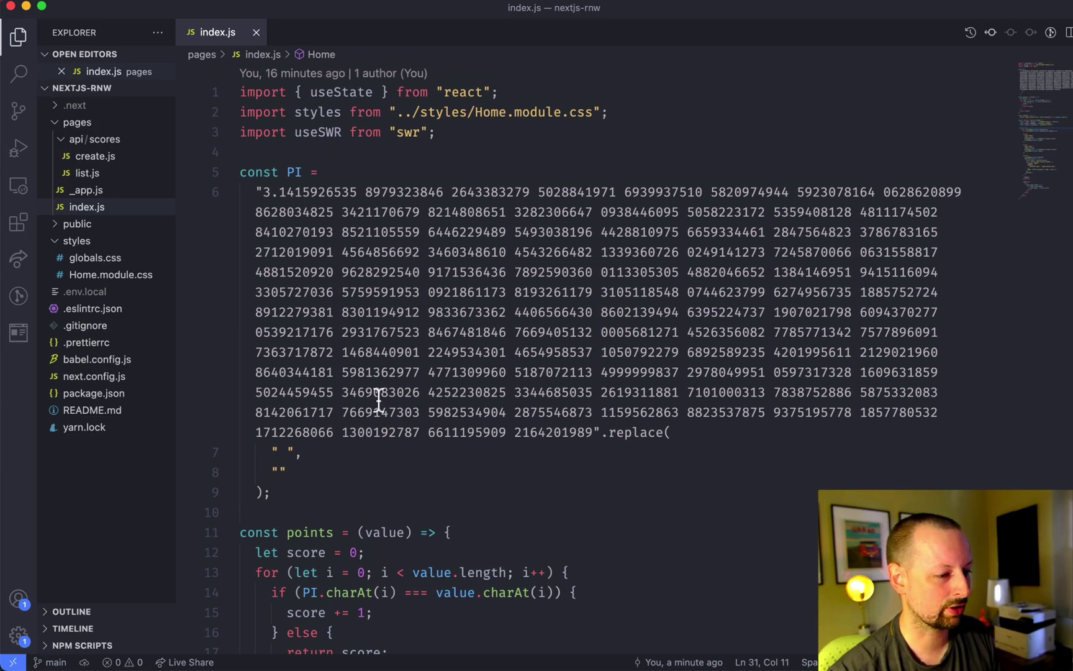
{"action": "scroll", "coordinate": [376, 412], "scroll_direction": "down", "scroll_amount": 2}
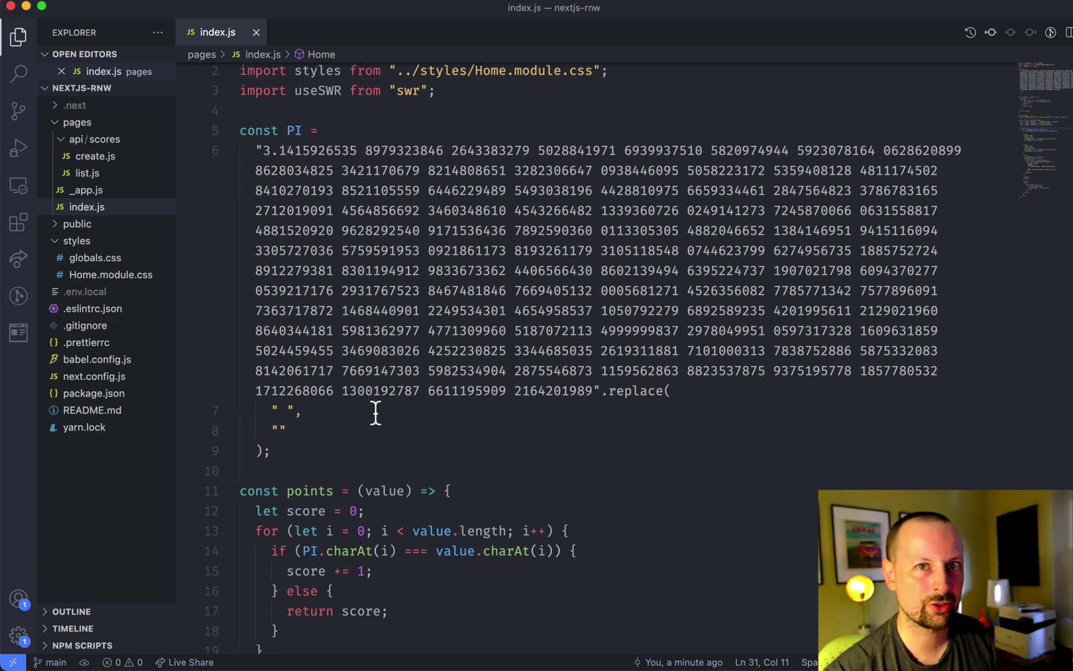
{"action": "scroll", "coordinate": [376, 413], "scroll_direction": "down", "scroll_amount": 3}
{"action": "scroll", "coordinate": [375, 412], "scroll_direction": "up", "scroll_amount": 2}
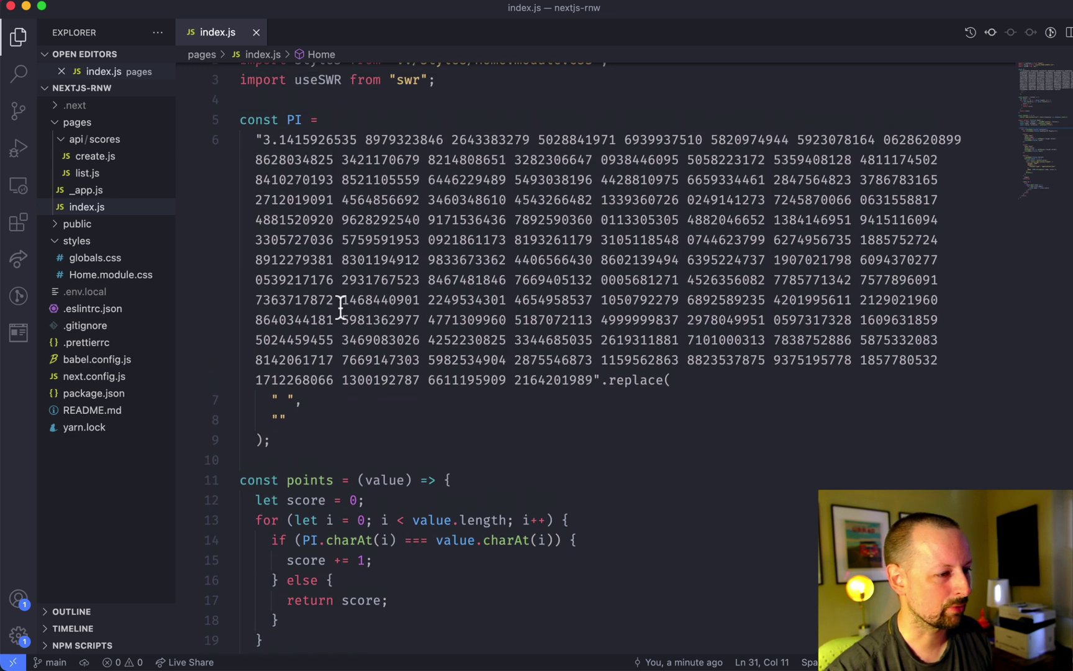
{"action": "scroll", "coordinate": [335, 419], "scroll_direction": "down", "scroll_amount": 5}
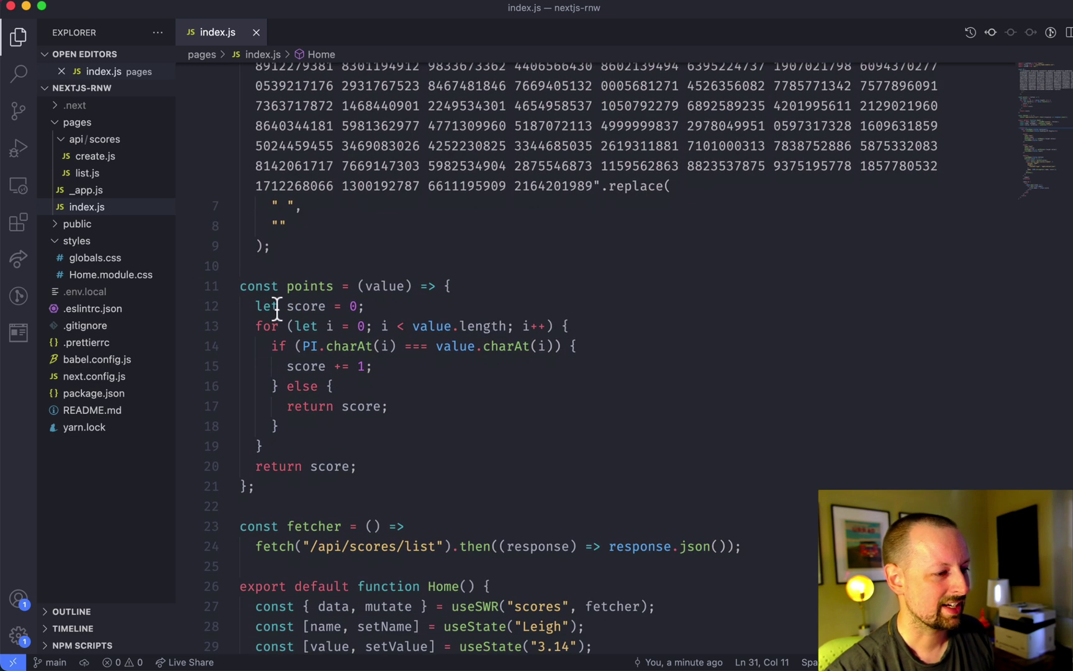
{"action": "mouse_move", "coordinate": [240, 286]}
{"action": "left_mouse_down"}
{"action": "mouse_move", "coordinate": [259, 369]}
{"action": "mouse_move", "coordinate": [255, 487]}
{"action": "left_mouse_up"}
{"action": "left_click", "coordinate": [260, 487]}
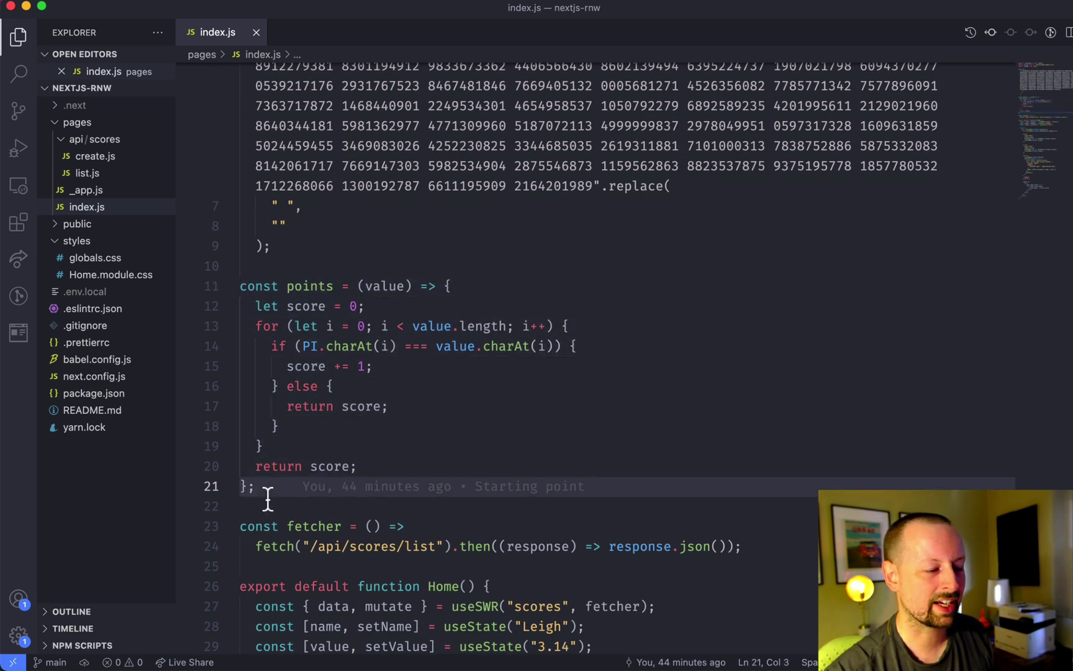
{"action": "key", "text": "super+Tab"}
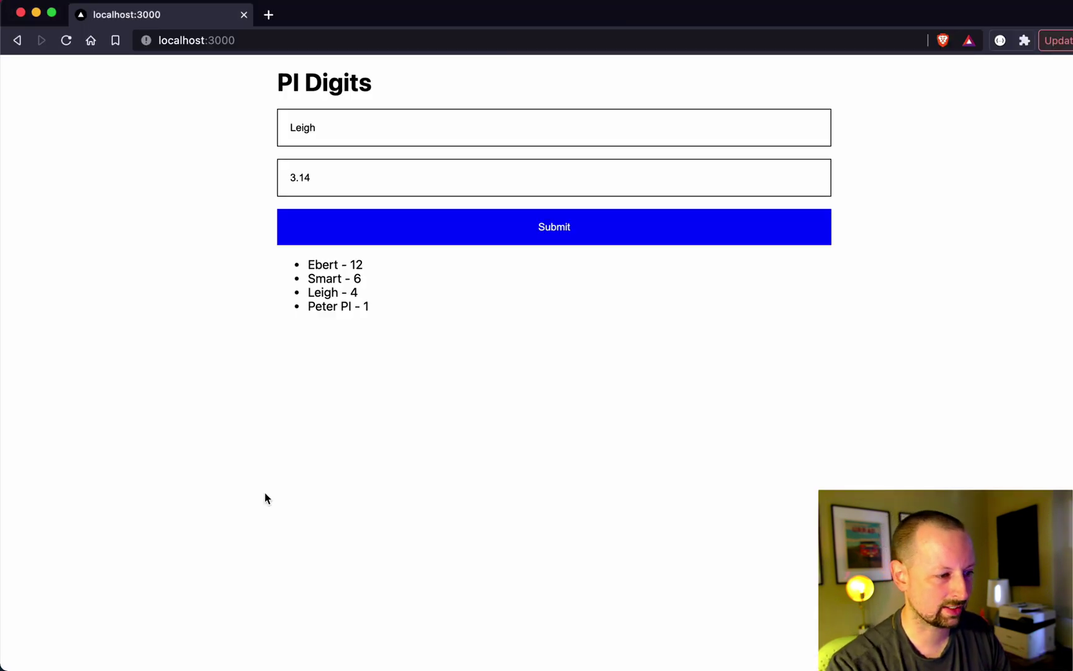
- Look over the PI Digits scoreboard, highlighting the Leigh - 4 entry, then return to VS Code
{"action": "left_click", "coordinate": [292, 179]}
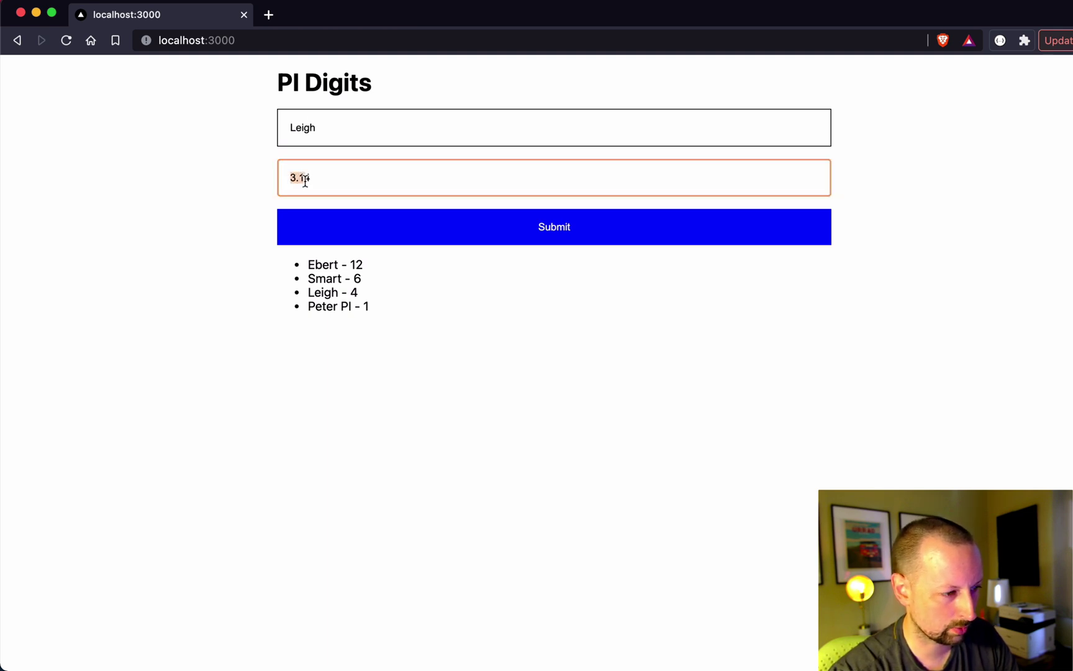
{"action": "left_click", "coordinate": [326, 225]}
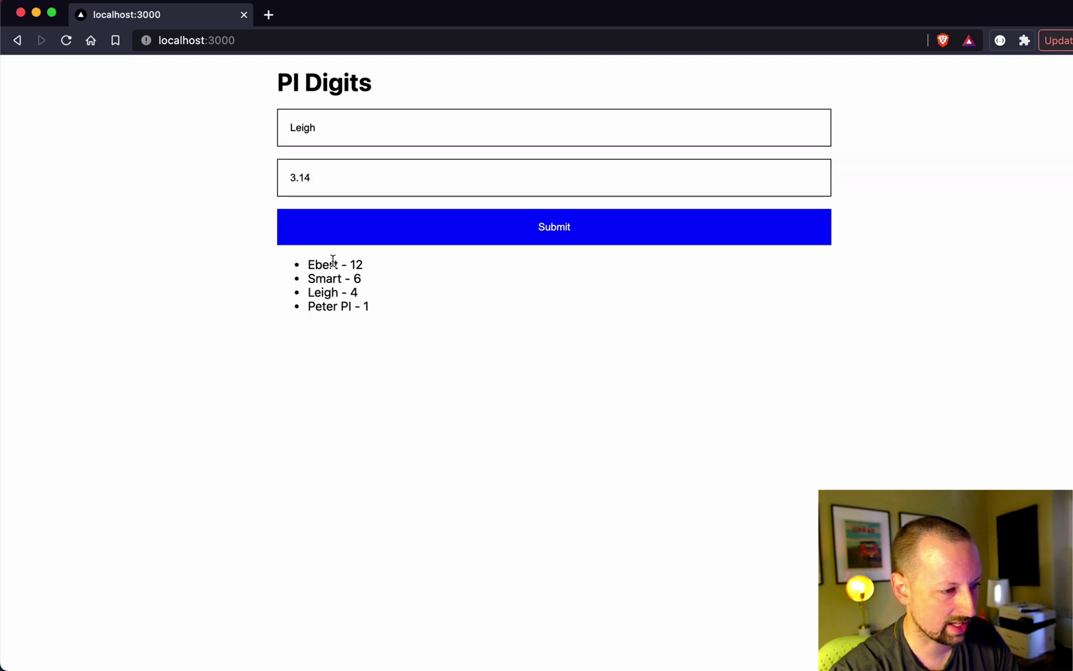
{"action": "left_click_drag", "start_coordinate": [306, 294], "coordinate": [369, 295]}
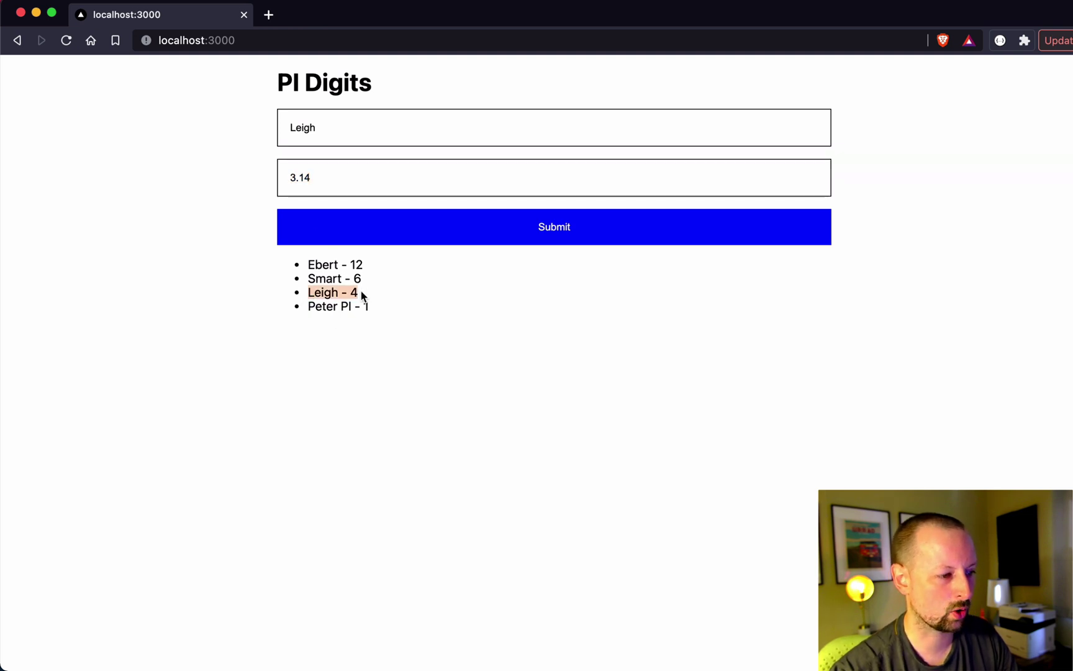
{"action": "key", "text": "super+Tab"}
{"action": "scroll", "coordinate": [384, 456], "scroll_direction": "down", "scroll_amount": 5}
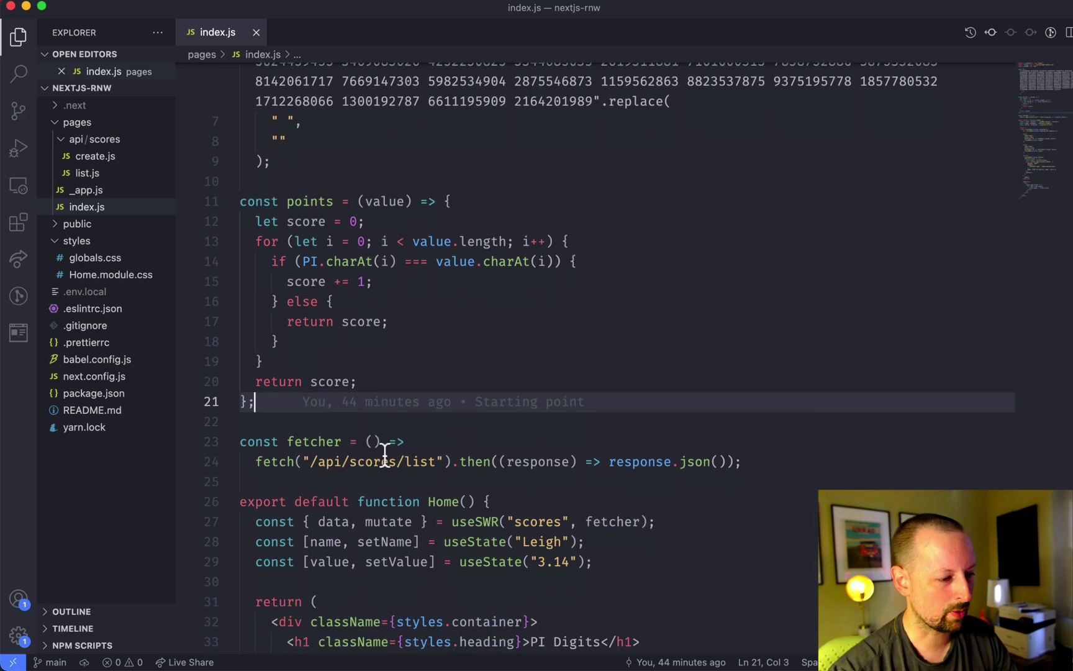
{"action": "scroll", "coordinate": [384, 457], "scroll_direction": "down", "scroll_amount": 5}
{"action": "scroll", "coordinate": [384, 456], "scroll_direction": "down", "scroll_amount": 2}
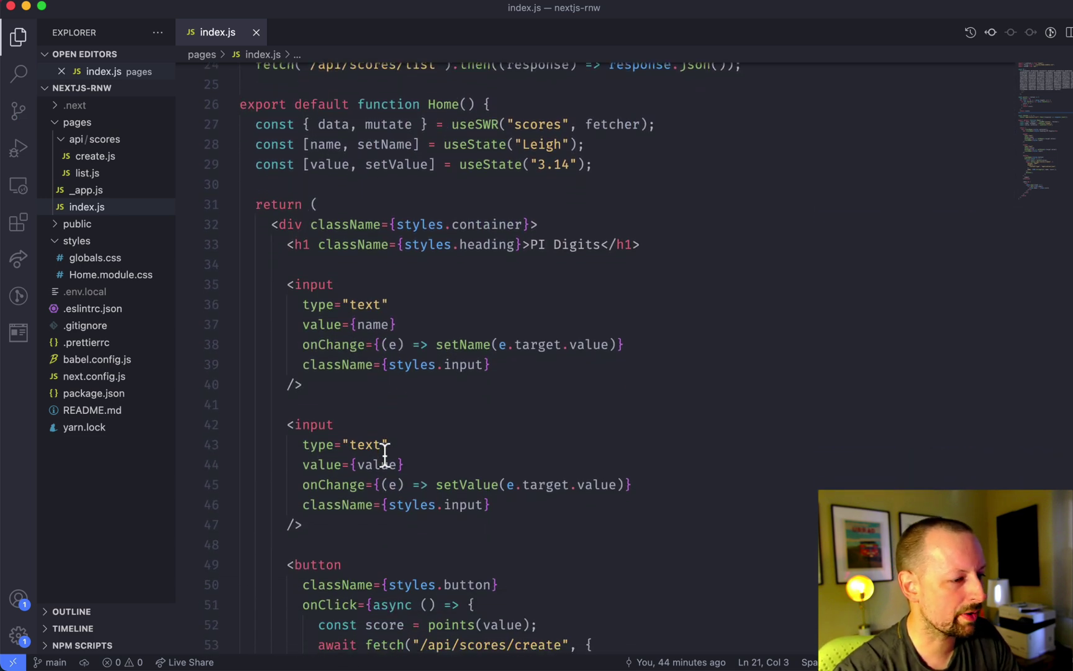
{"action": "scroll", "coordinate": [385, 453], "scroll_direction": "down", "scroll_amount": 2}
{"action": "scroll", "coordinate": [384, 453], "scroll_direction": "up", "scroll_amount": 2}
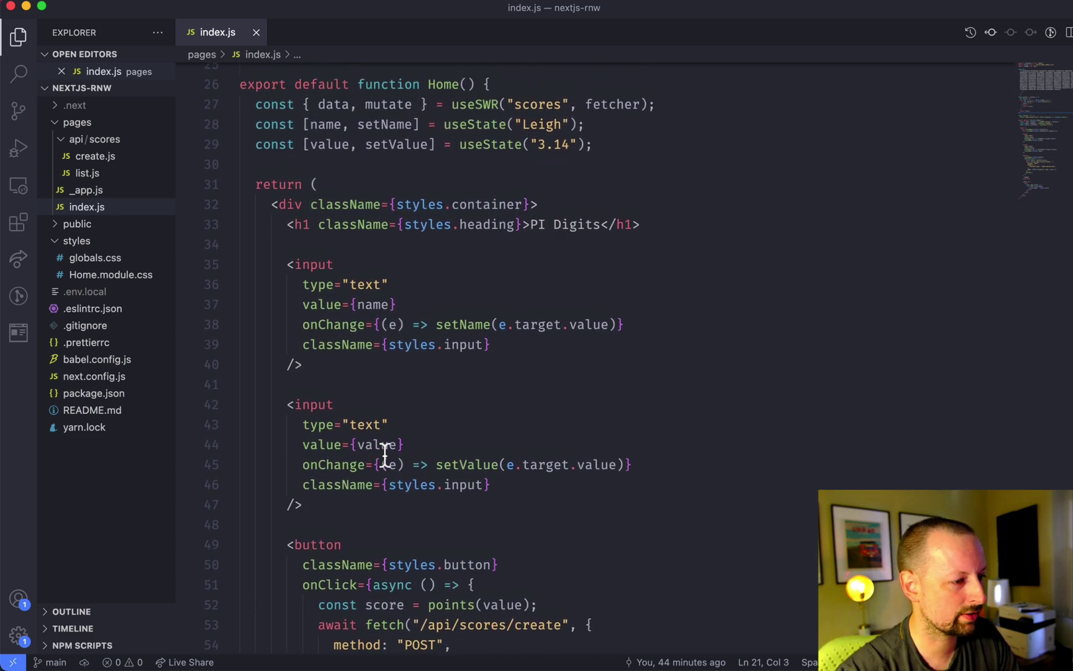
{"action": "left_click_drag", "start_coordinate": [256, 104], "coordinate": [656, 104]}
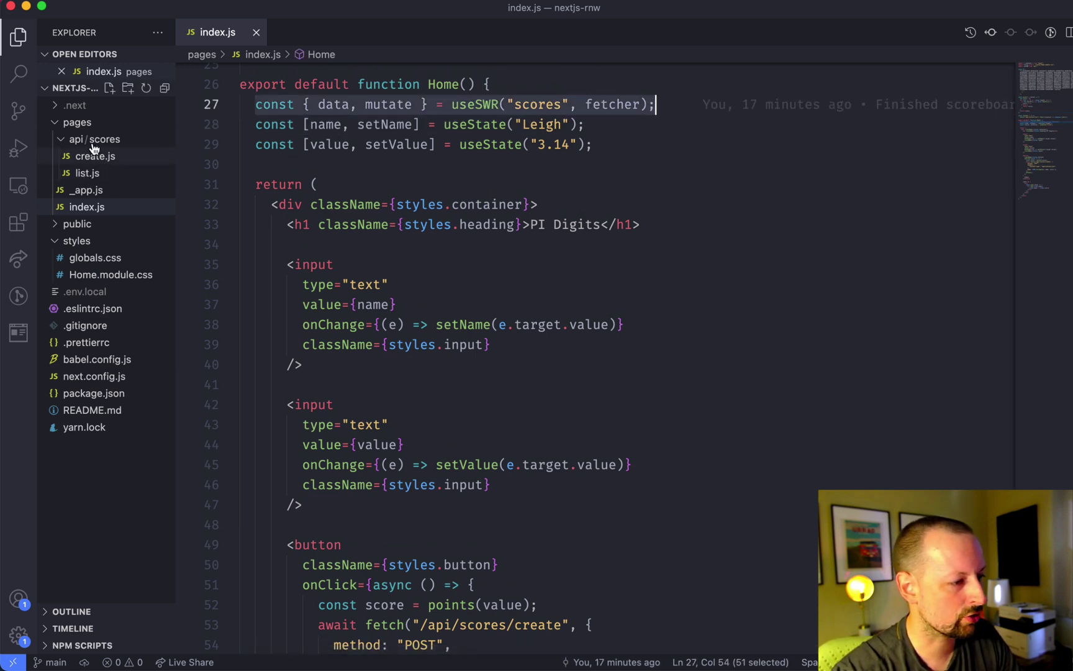
{"action": "left_click", "coordinate": [87, 173]}
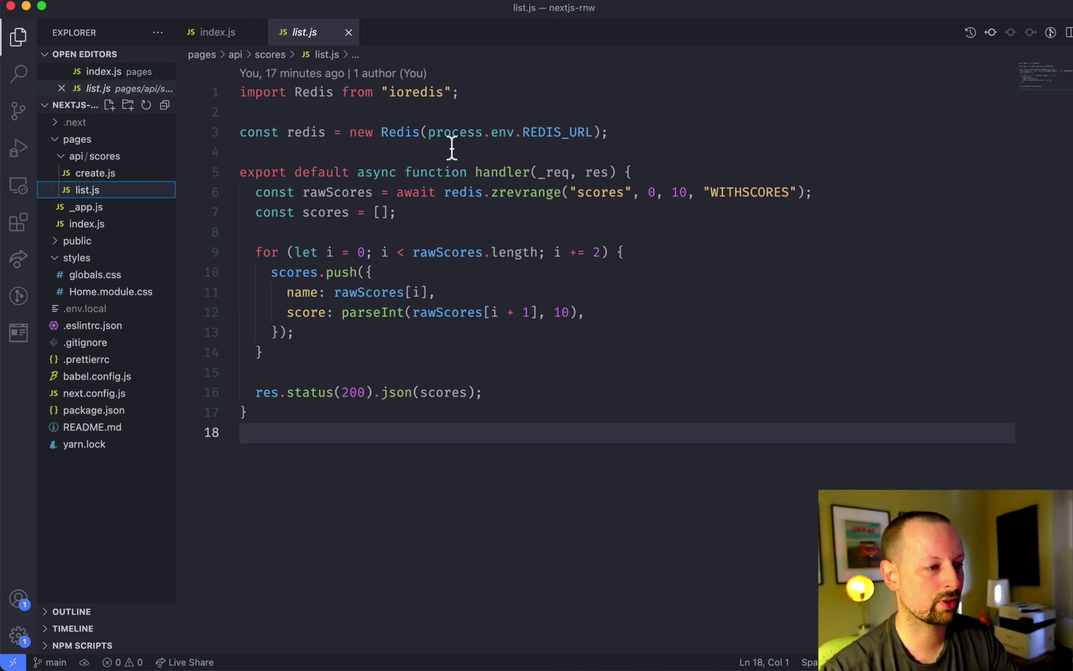
{"action": "left_click", "coordinate": [350, 32]}
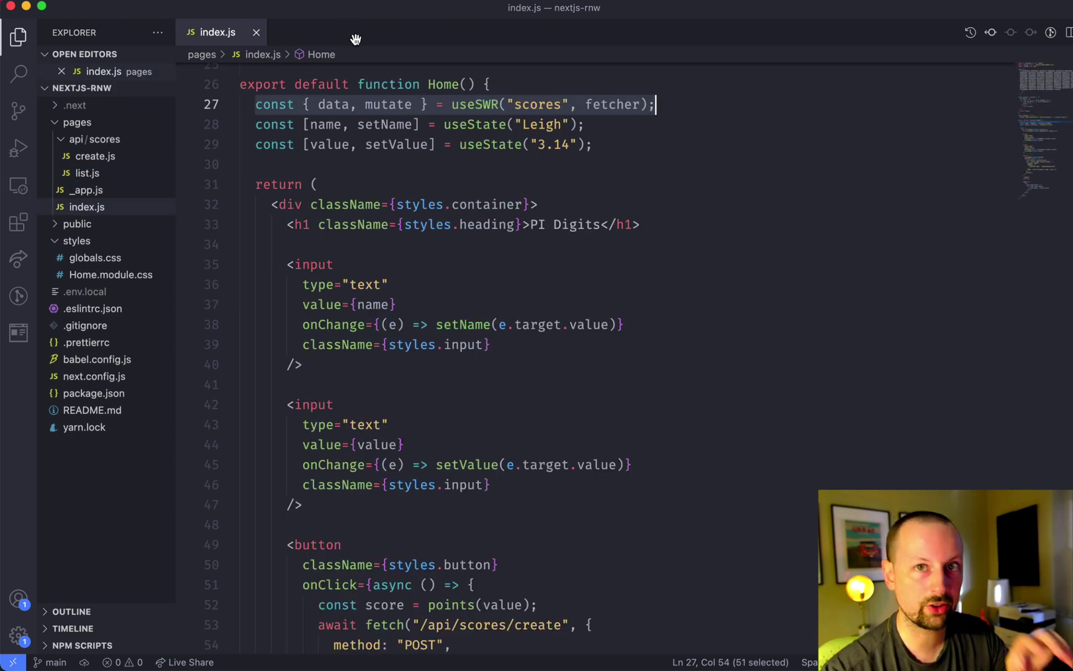
{"action": "left_click", "coordinate": [388, 345]}
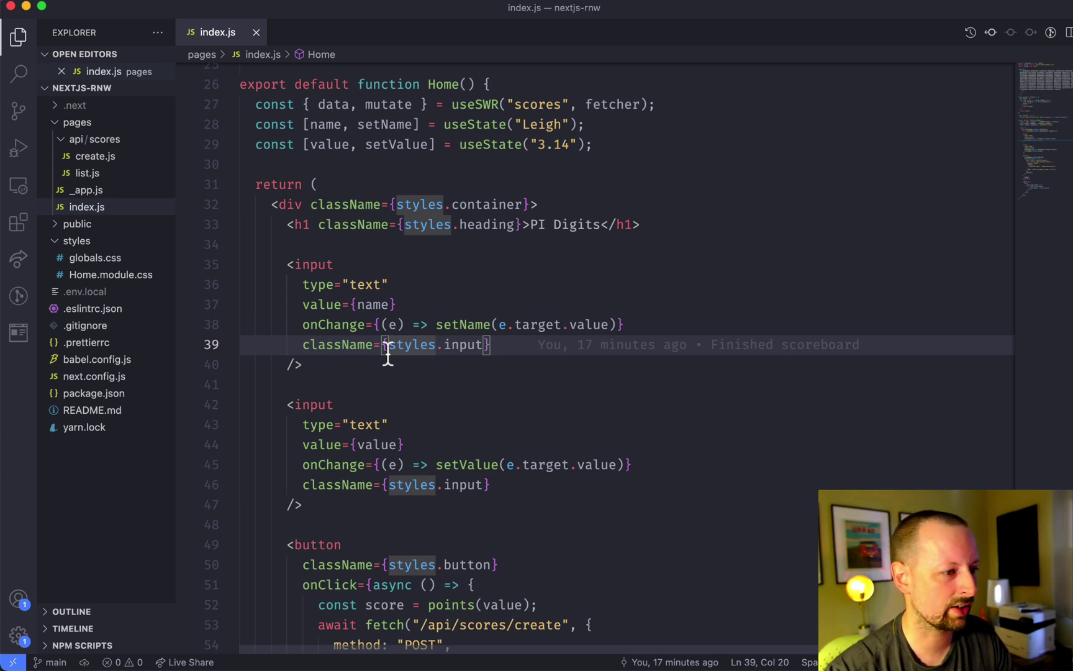
{"action": "left_click_drag", "start_coordinate": [256, 124], "coordinate": [548, 144]}
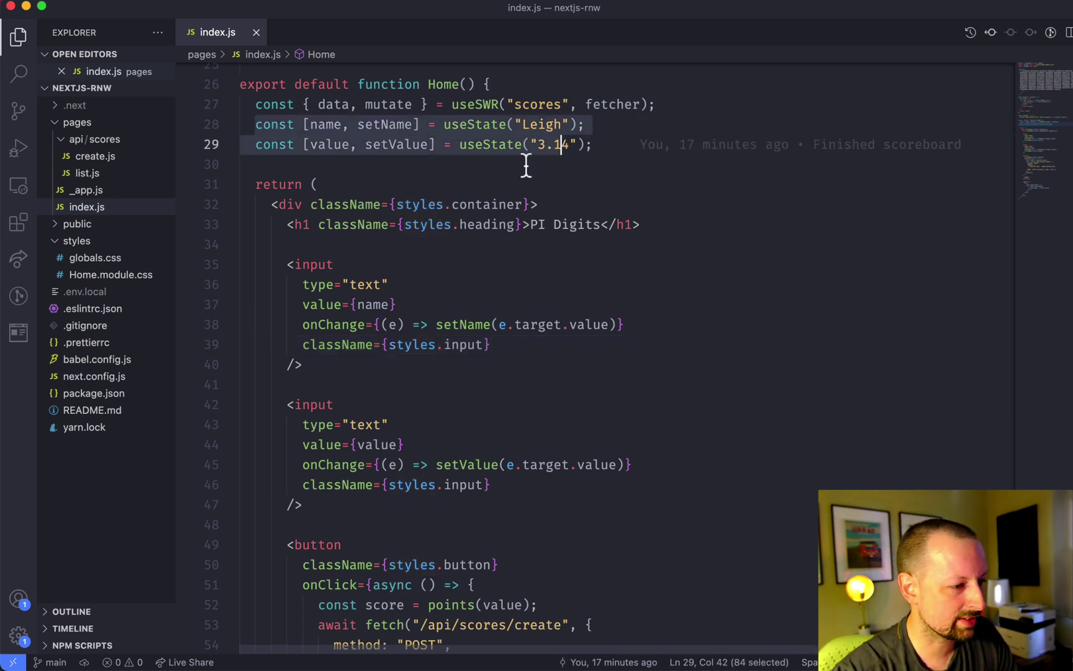
{"action": "left_click", "coordinate": [270, 205]}
{"action": "scroll", "coordinate": [269, 215], "scroll_direction": "down", "scroll_amount": 3}
{"action": "scroll", "coordinate": [269, 215], "scroll_direction": "up", "scroll_amount": 2}
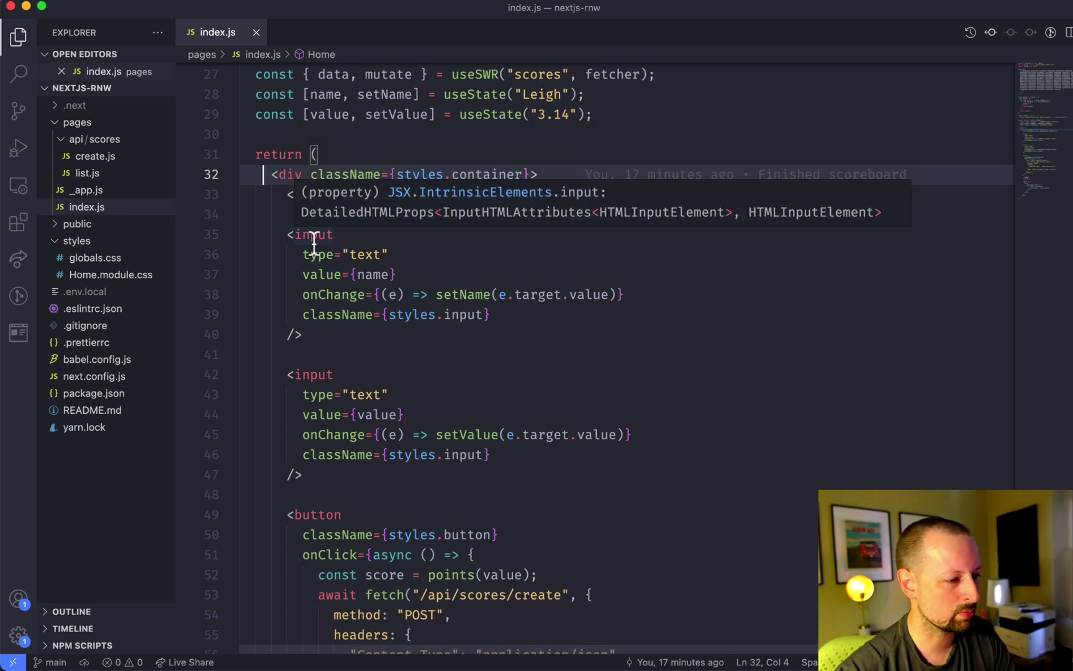
{"action": "scroll", "coordinate": [314, 244], "scroll_direction": "down", "scroll_amount": 5}
{"action": "scroll", "coordinate": [312, 377], "scroll_direction": "down", "scroll_amount": 5}
{"action": "scroll", "coordinate": [312, 444], "scroll_direction": "down", "scroll_amount": 3}
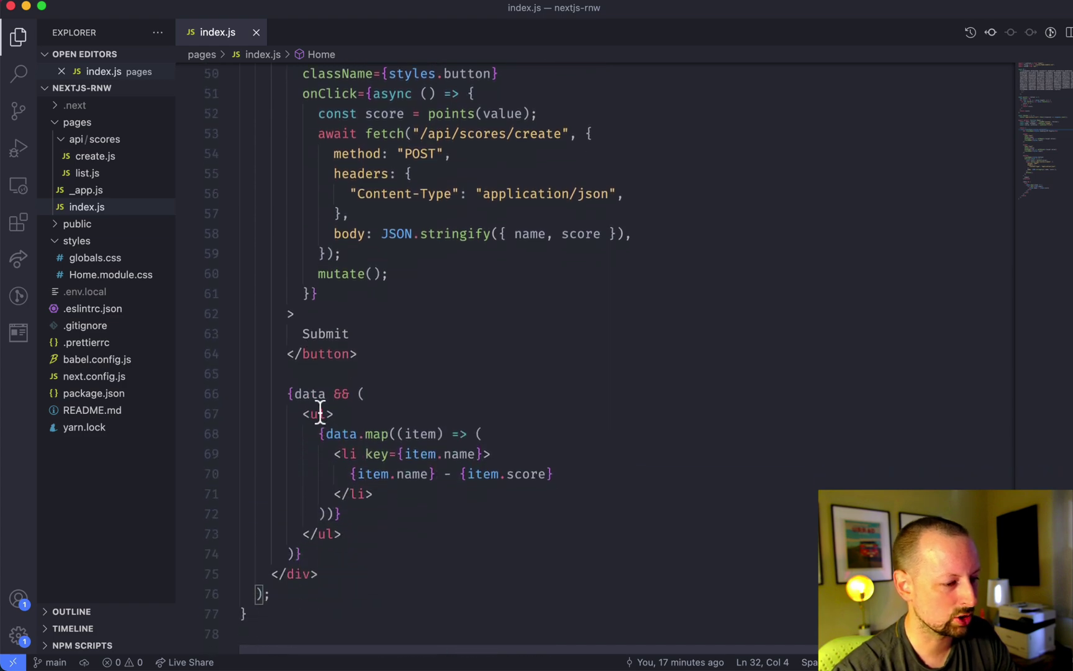
{"action": "scroll", "coordinate": [363, 503], "scroll_direction": "up", "scroll_amount": 8}
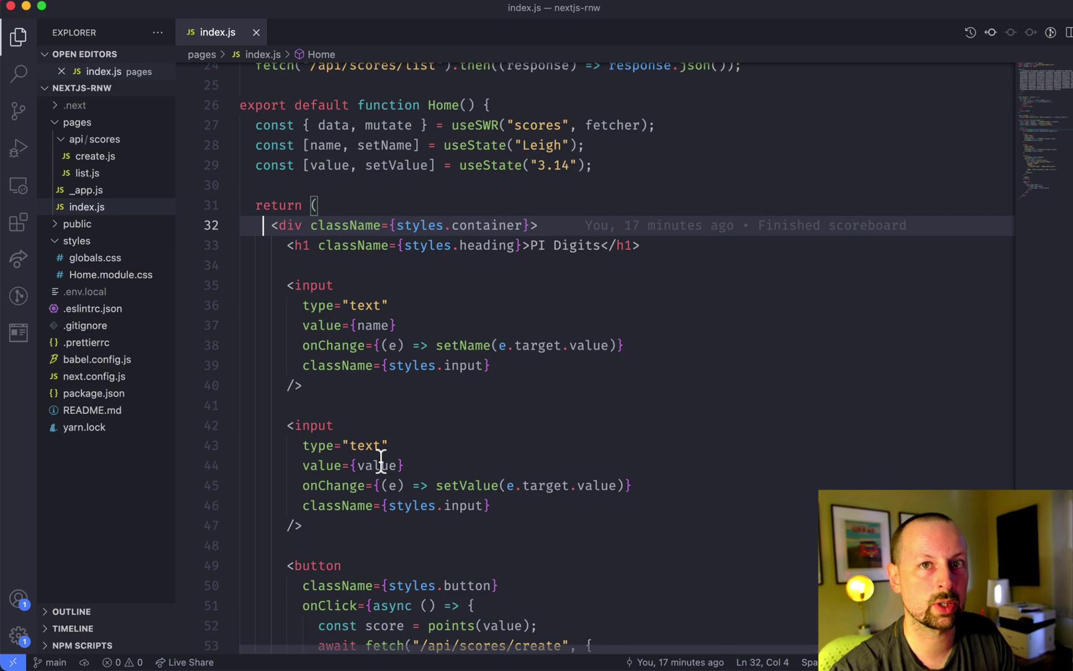
{"action": "scroll", "coordinate": [469, 402], "scroll_direction": "up", "scroll_amount": 10}
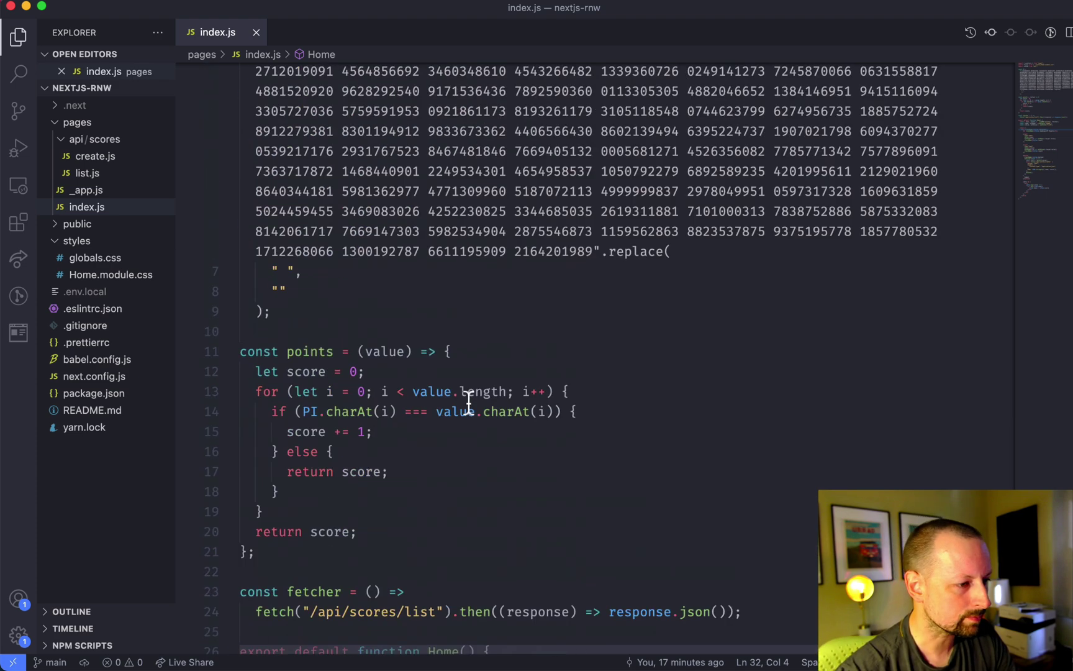
- Delete the styles import line from index.js and save
{"action": "left_click", "coordinate": [623, 112]}
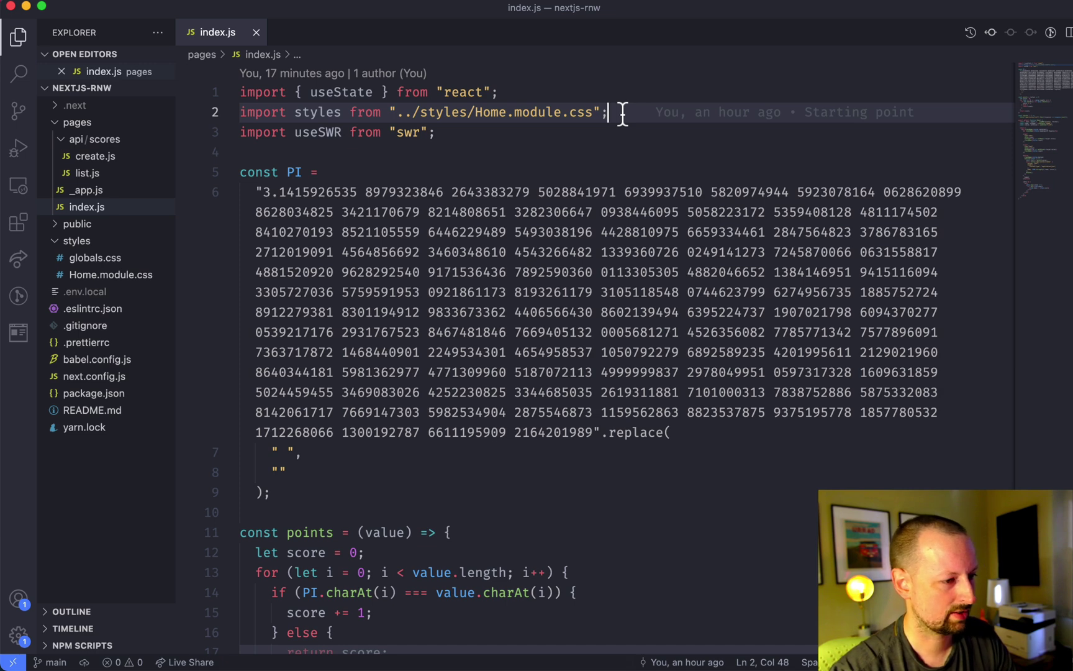
{"action": "key", "text": "shift+Home"}
{"action": "key", "text": "BackSpace"}
{"action": "key", "text": "BackSpace"}
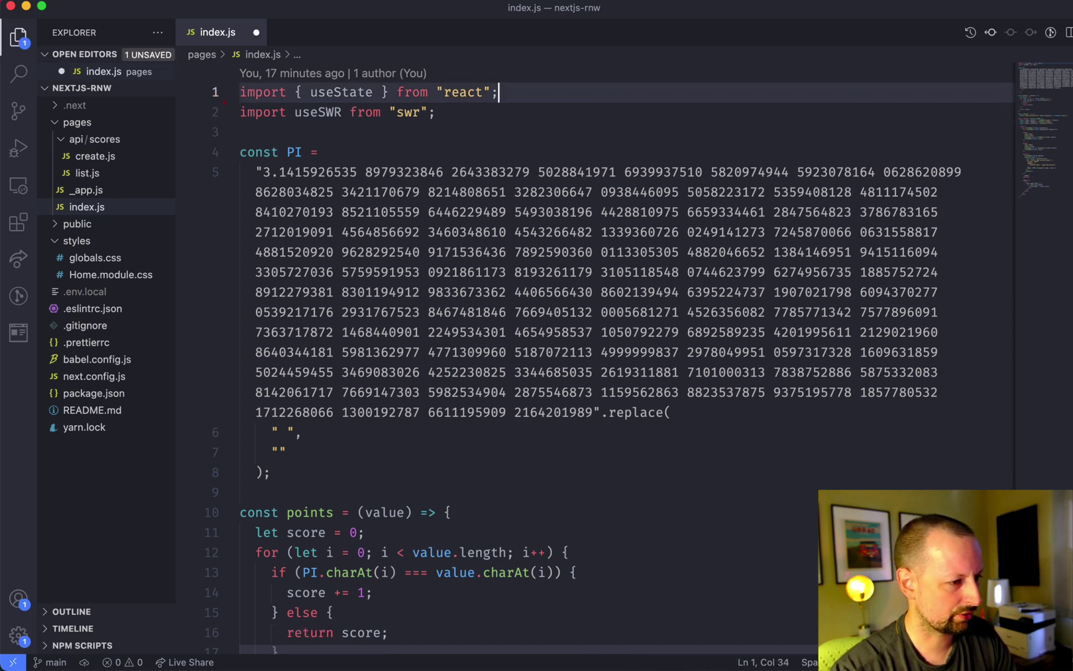
{"action": "key", "text": "super+s"}
- Reload localhost:3000 to see the 'styles is not defined' error, then return to the code
{"action": "key", "text": "super+Tab"}
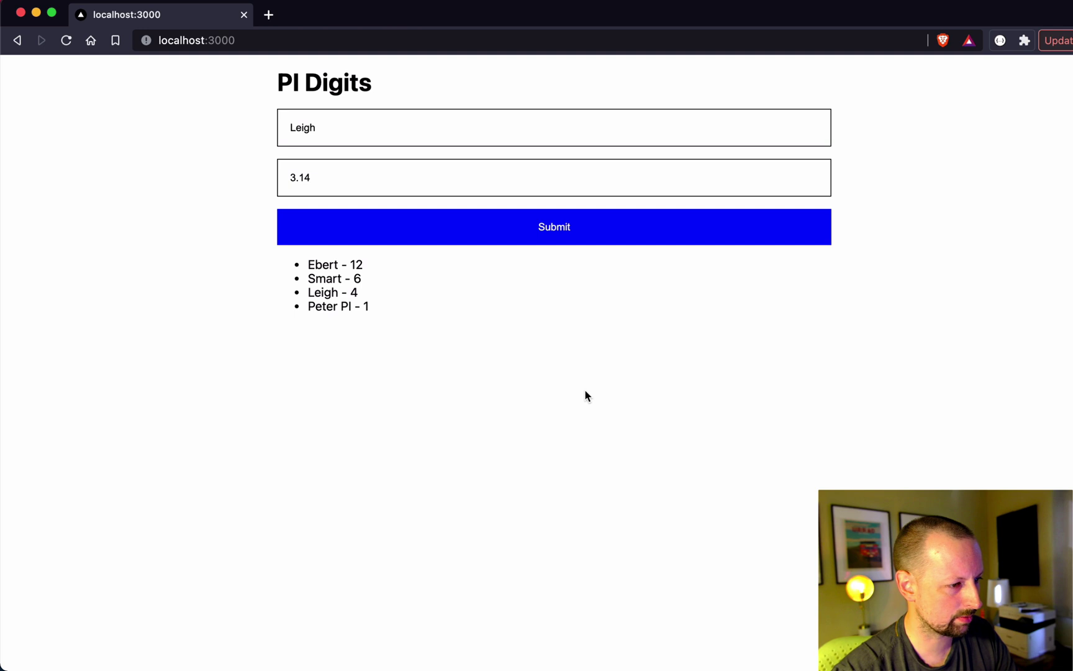
{"action": "key", "text": "super+r"}
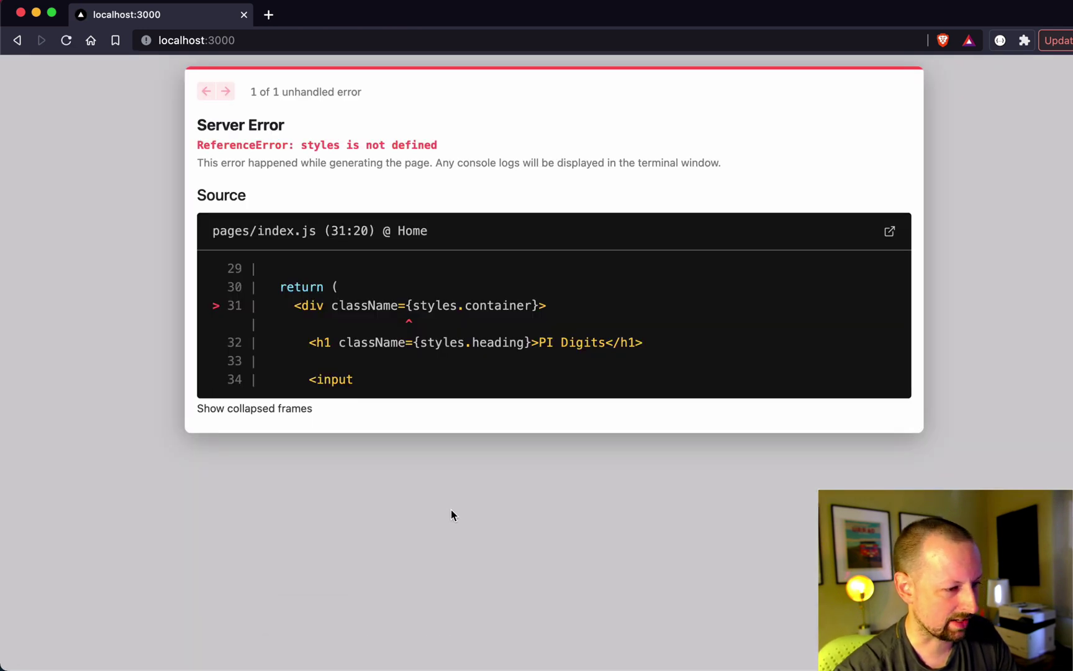
{"action": "mouse_move", "coordinate": [409, 669]}
{"action": "left_click", "coordinate": [410, 645]}
{"action": "scroll", "coordinate": [378, 587], "scroll_direction": "down", "scroll_amount": 5}
{"action": "scroll", "coordinate": [394, 538], "scroll_direction": "down", "scroll_amount": 5}
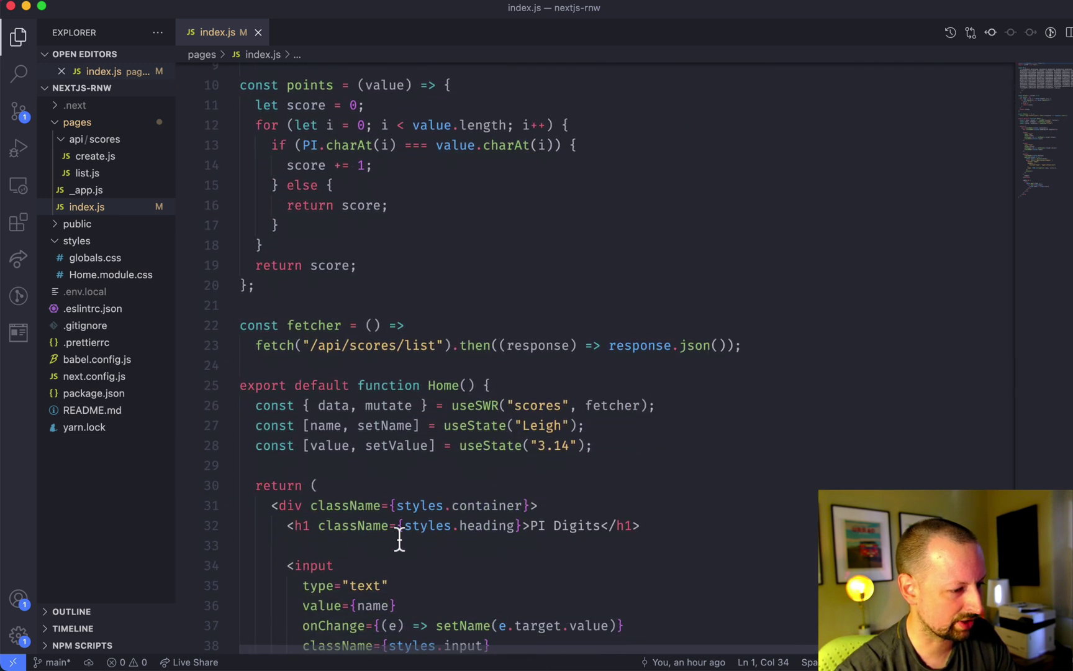
{"action": "scroll", "coordinate": [400, 540], "scroll_direction": "down", "scroll_amount": 3}
{"action": "scroll", "coordinate": [400, 540], "scroll_direction": "down", "scroll_amount": 3}
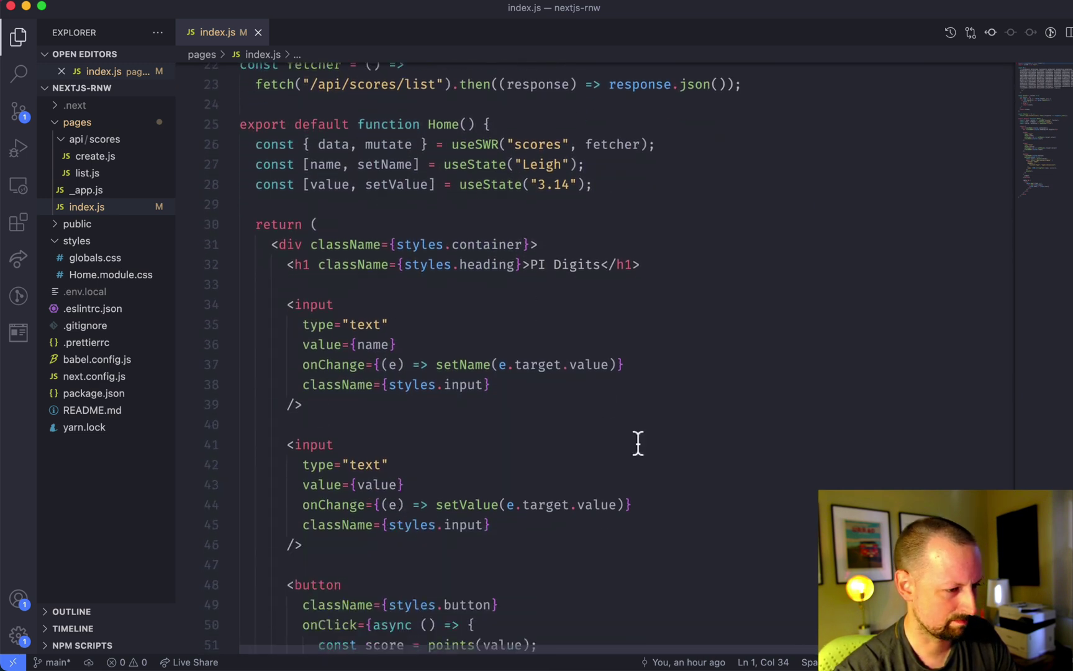
{"action": "scroll", "coordinate": [579, 405], "scroll_direction": "up", "scroll_amount": 5}
{"action": "scroll", "coordinate": [579, 405], "scroll_direction": "up", "scroll_amount": 5}
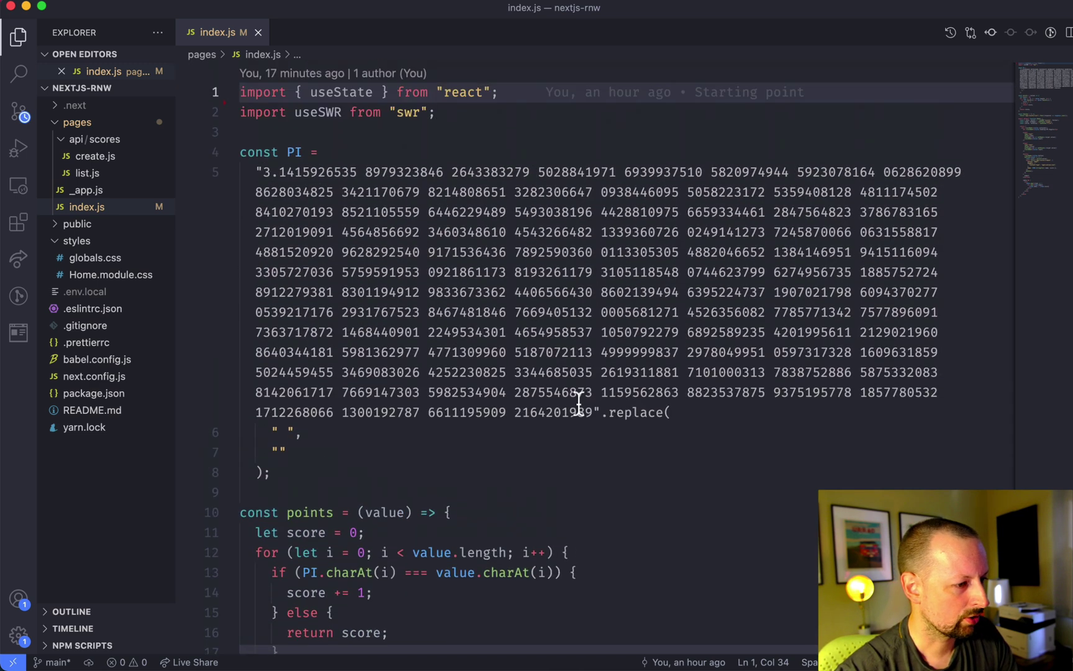
- Add import { StyleSheet } from "react-native"; as line 3 and save index.js
{"action": "left_click", "coordinate": [529, 112]}
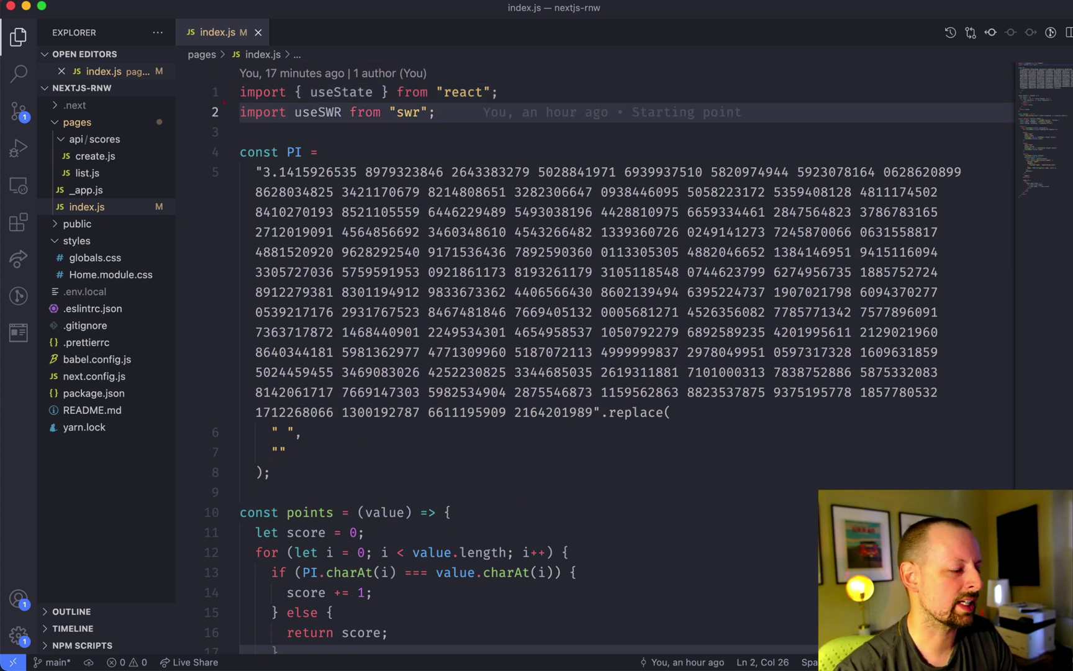
{"action": "key", "text": "Return"}
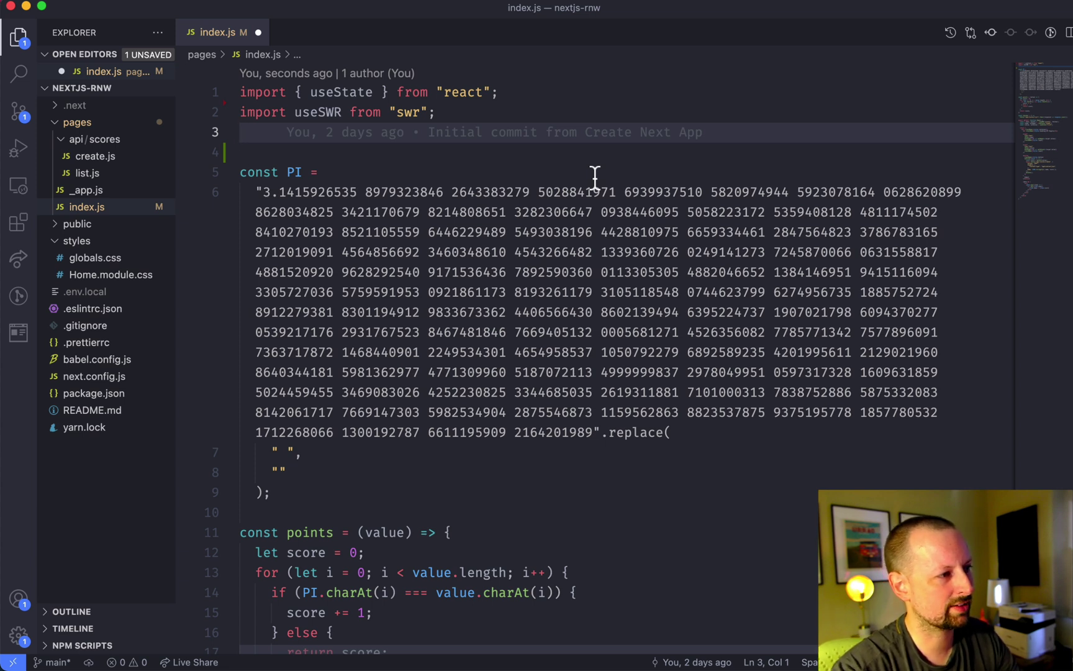
{"action": "type", "text": "import {}"}
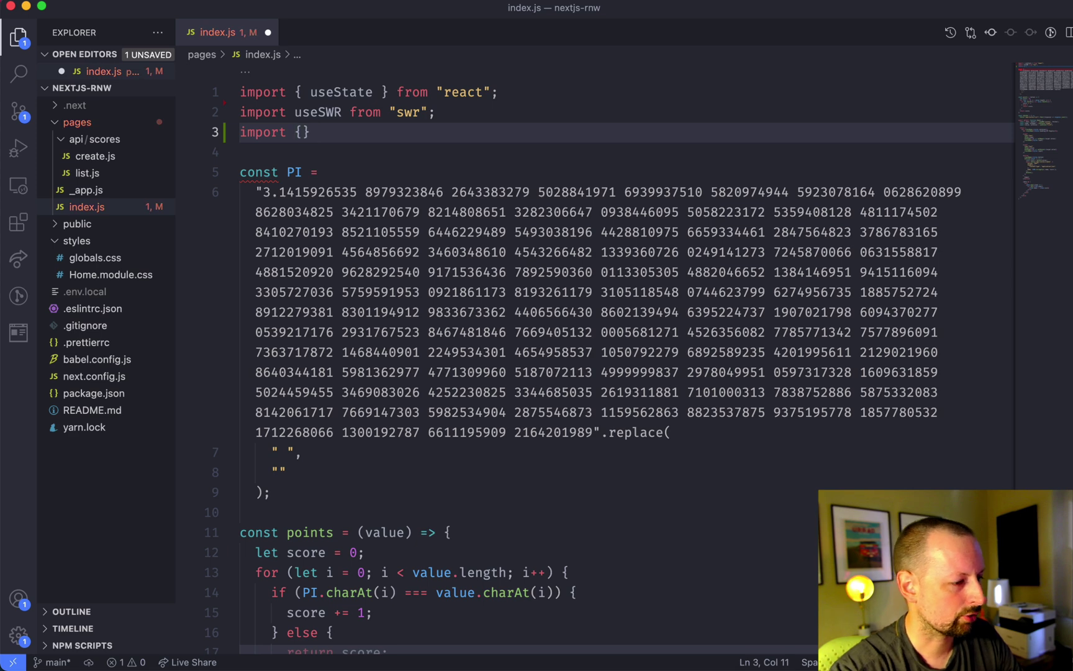
{"action": "key", "text": "Left"}
{"action": "key", "text": "Left"}
{"action": "type", "text": "StyleSheet"}
{"action": "key", "text": "End"}
{"action": "type", "text": "from \"react-native"}
{"action": "key", "text": "End"}
{"action": "type", "text": ";"}
{"action": "key", "text": "super+s"}
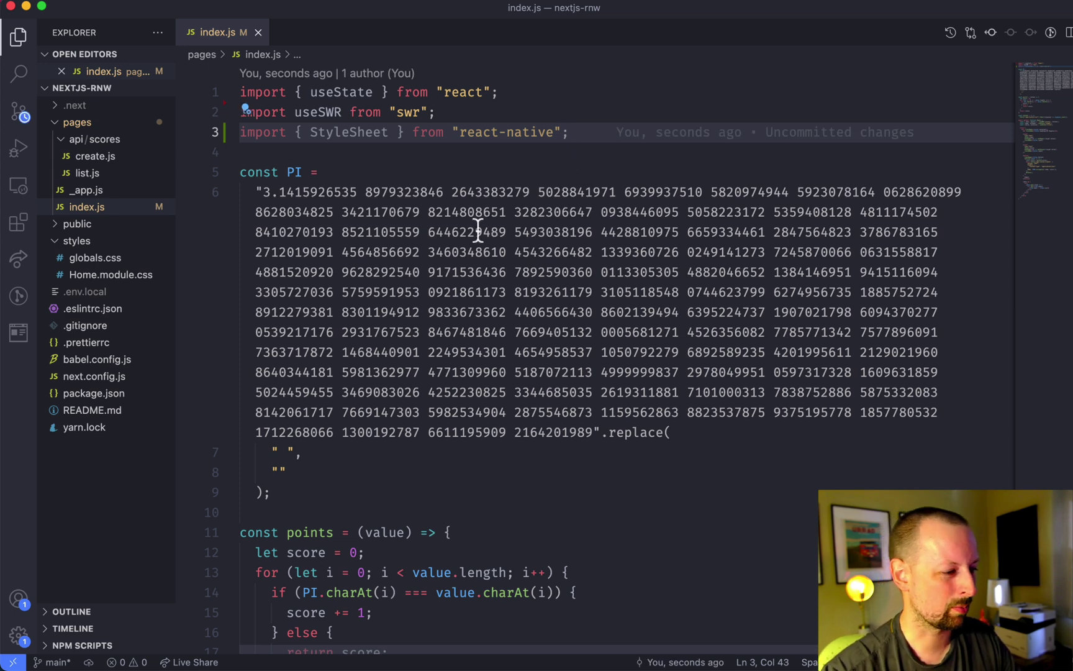
{"action": "left_click", "coordinate": [94, 393]}
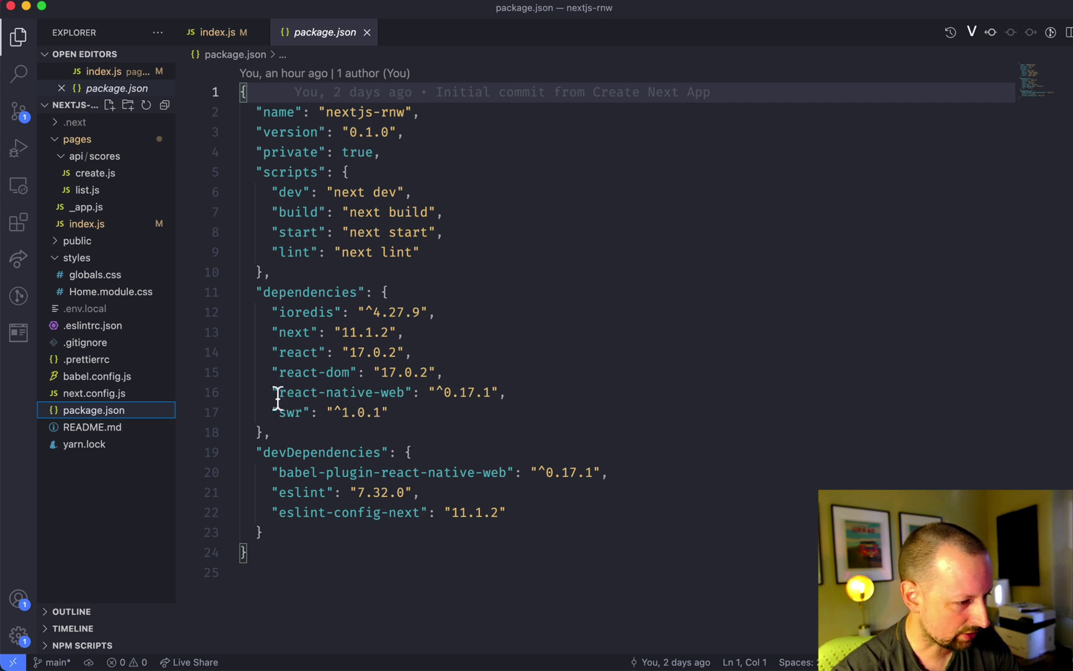
{"action": "left_click_drag", "start_coordinate": [279, 392], "coordinate": [407, 392]}
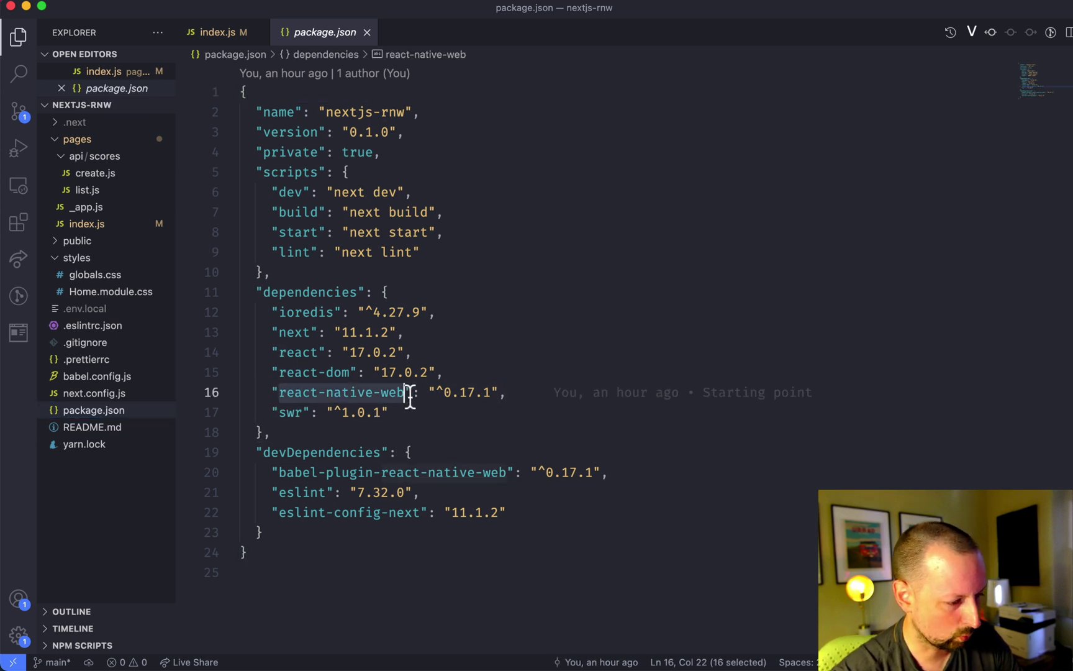
{"action": "left_click", "coordinate": [220, 32]}
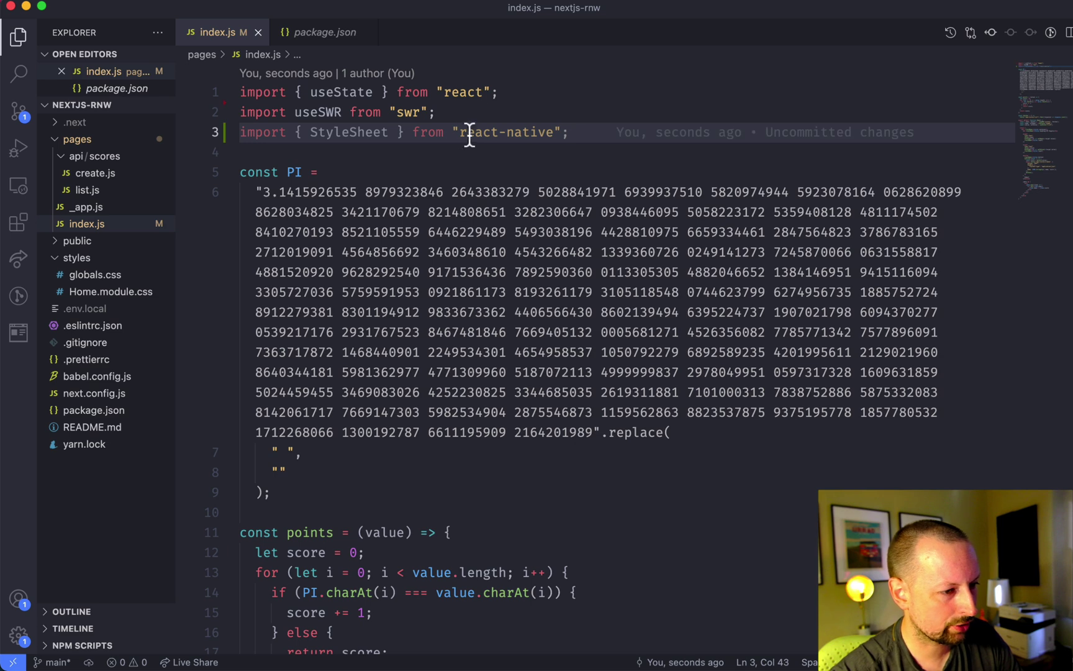
{"action": "double_click", "coordinate": [439, 312]}
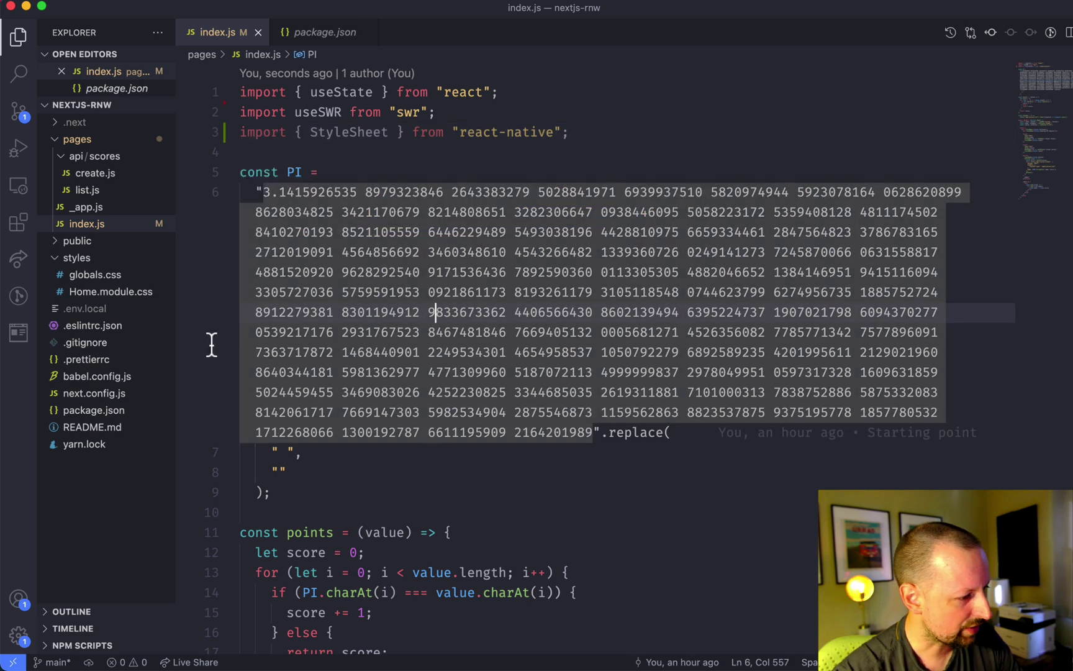
{"action": "left_click", "coordinate": [97, 375]}
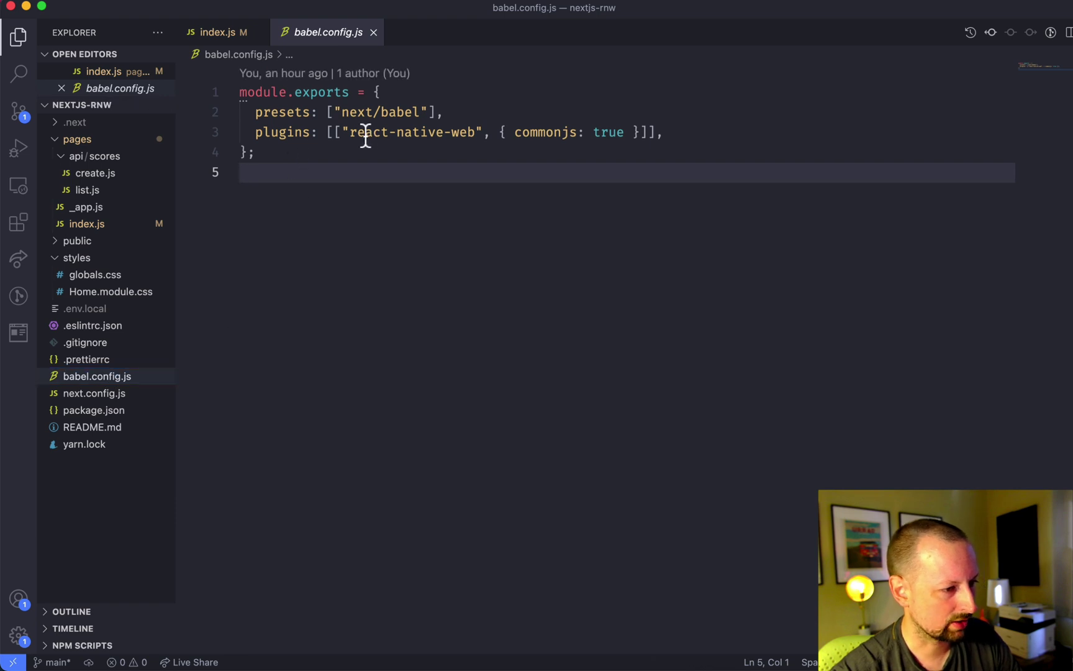
{"action": "left_click_drag", "start_coordinate": [352, 132], "coordinate": [476, 131]}
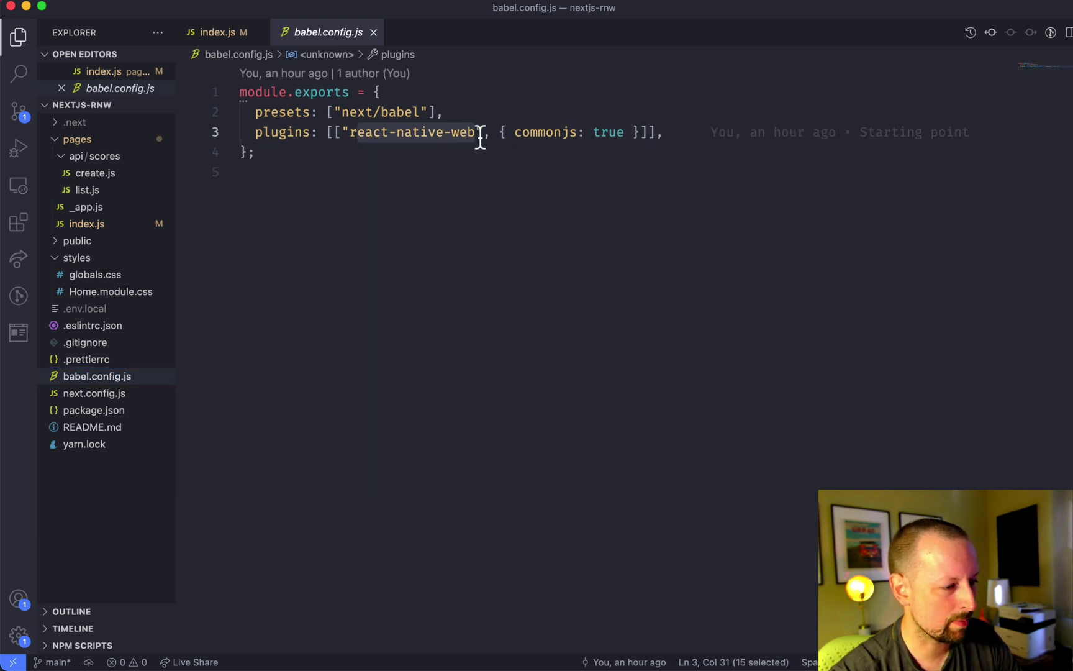
{"action": "left_click", "coordinate": [218, 32]}
{"action": "left_click_drag", "start_coordinate": [460, 132], "coordinate": [477, 132]}
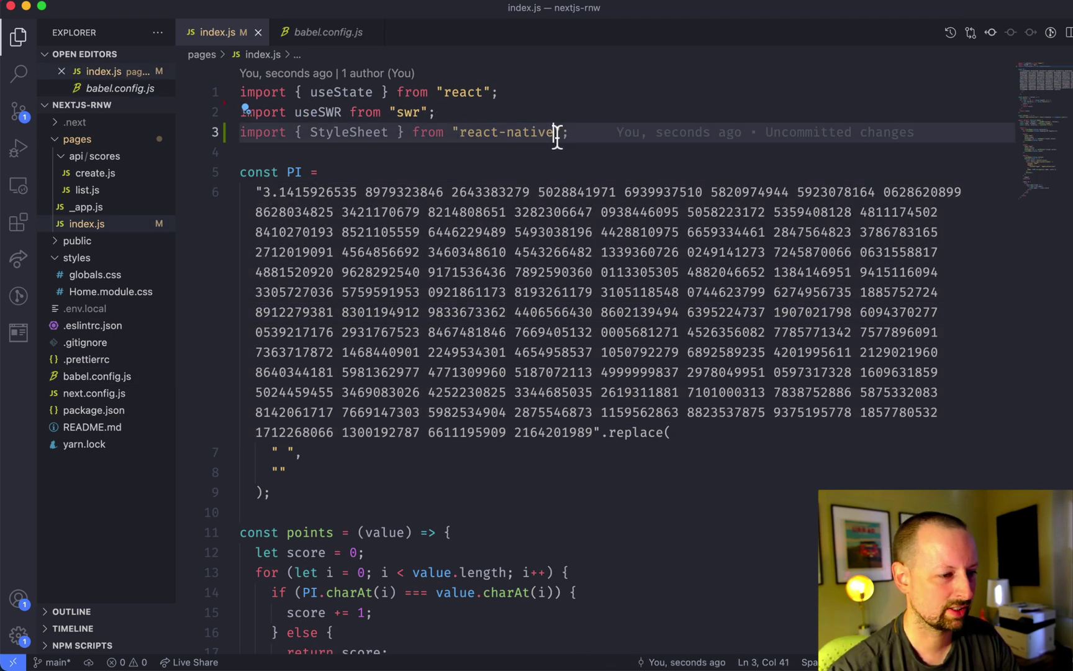
{"action": "key", "text": "Right"}
{"action": "type", "text": "-web"}
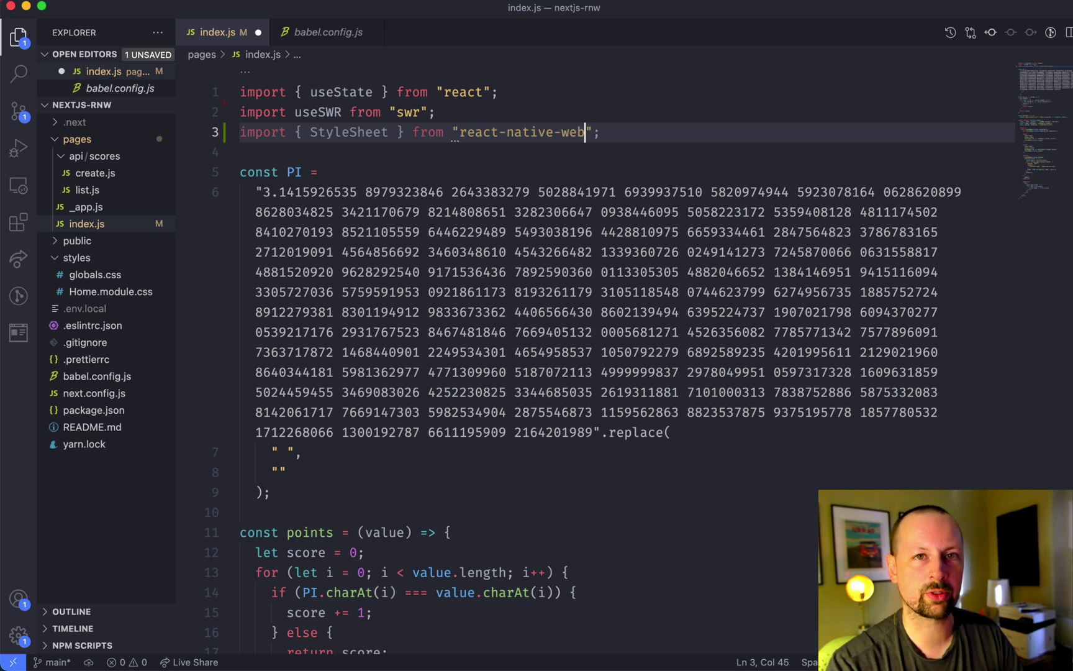
{"action": "key", "text": "BackSpace"}
{"action": "key", "text": "super+s"}
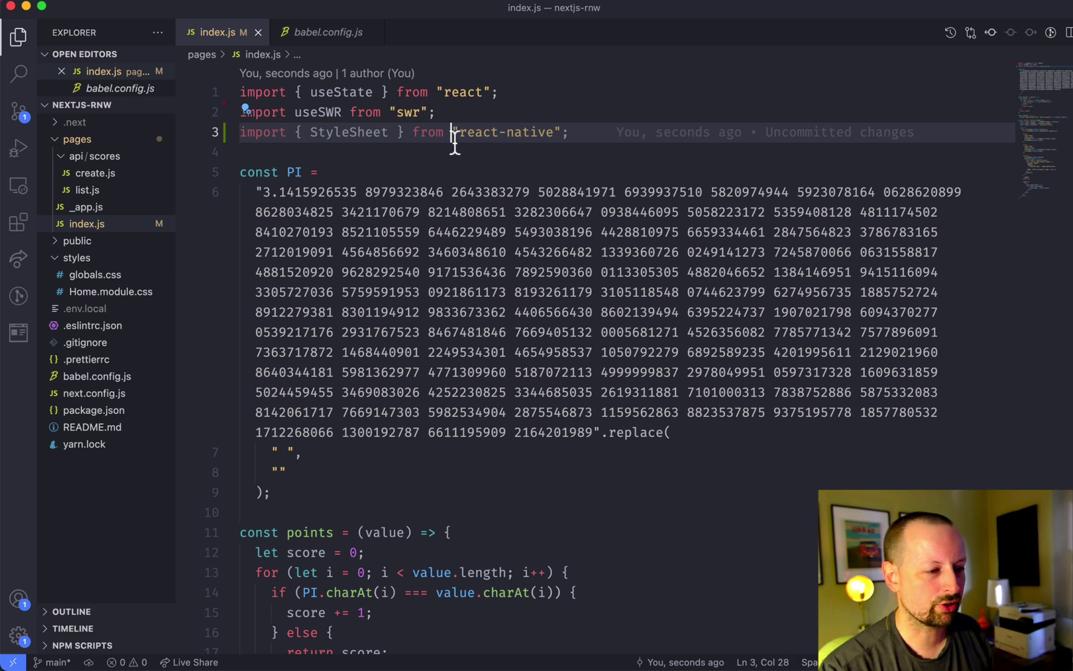
{"action": "left_click_drag", "start_coordinate": [454, 135], "coordinate": [560, 134]}
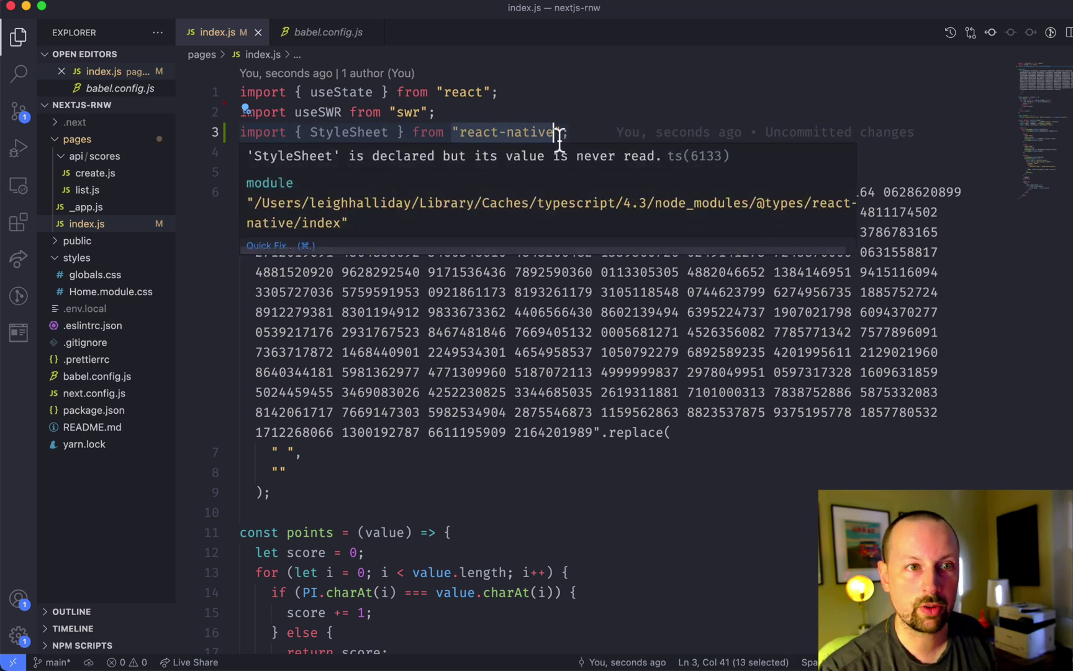
{"action": "left_click", "coordinate": [328, 31]}
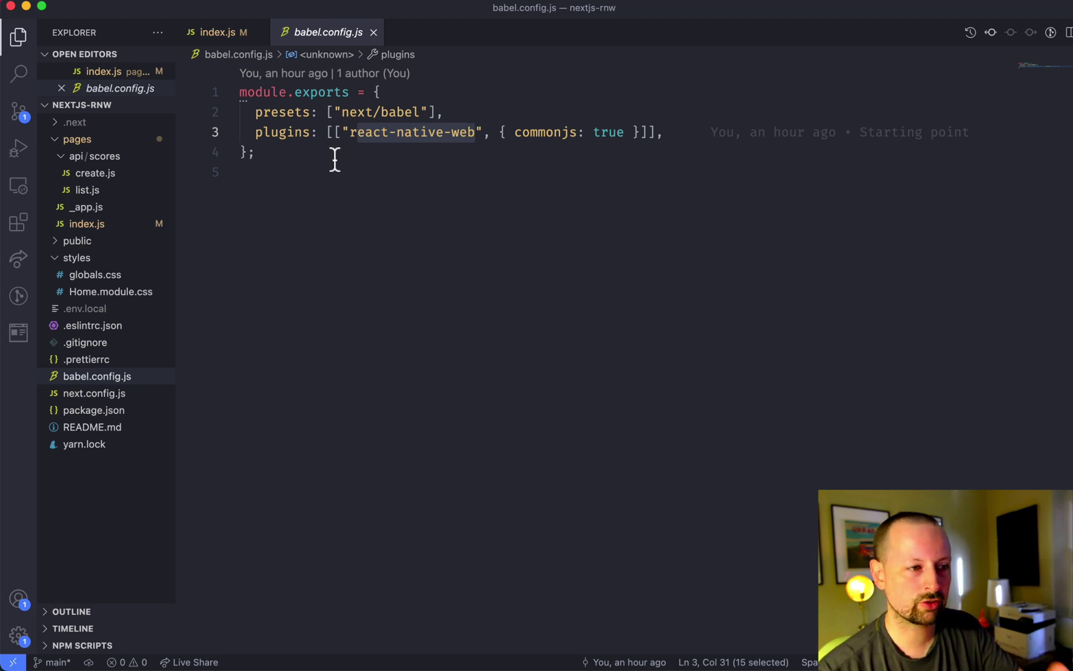
{"action": "left_click", "coordinate": [374, 36]}
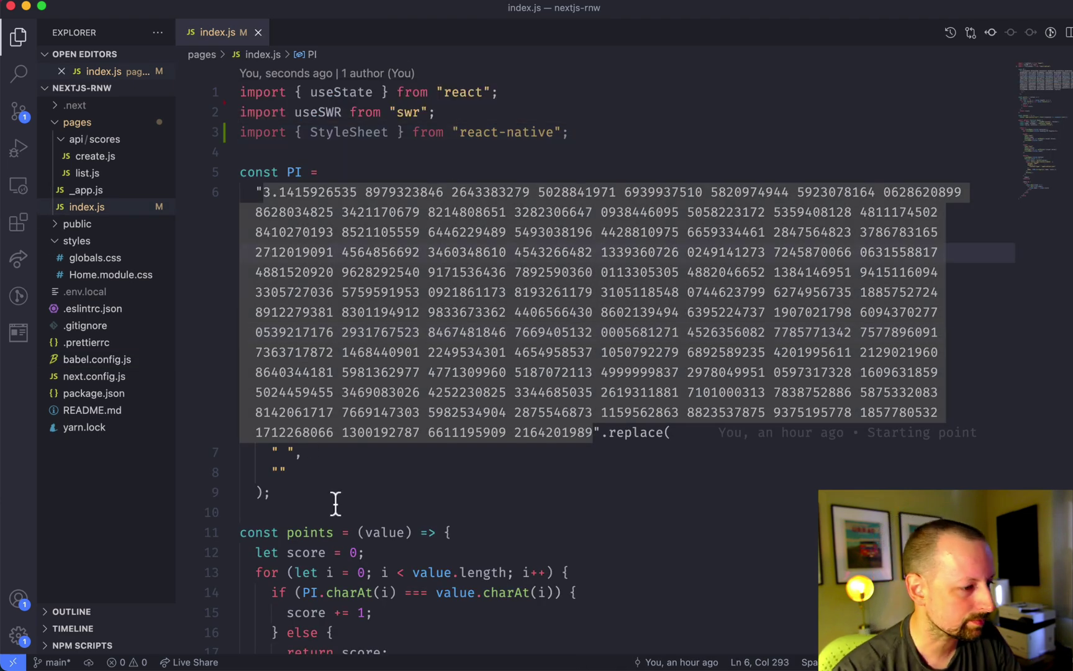
{"action": "scroll", "coordinate": [336, 470], "scroll_direction": "down", "scroll_amount": 5}
{"action": "scroll", "coordinate": [336, 503], "scroll_direction": "down", "scroll_amount": 5}
{"action": "scroll", "coordinate": [336, 504], "scroll_direction": "down", "scroll_amount": 8}
{"action": "scroll", "coordinate": [336, 503], "scroll_direction": "down", "scroll_amount": 8}
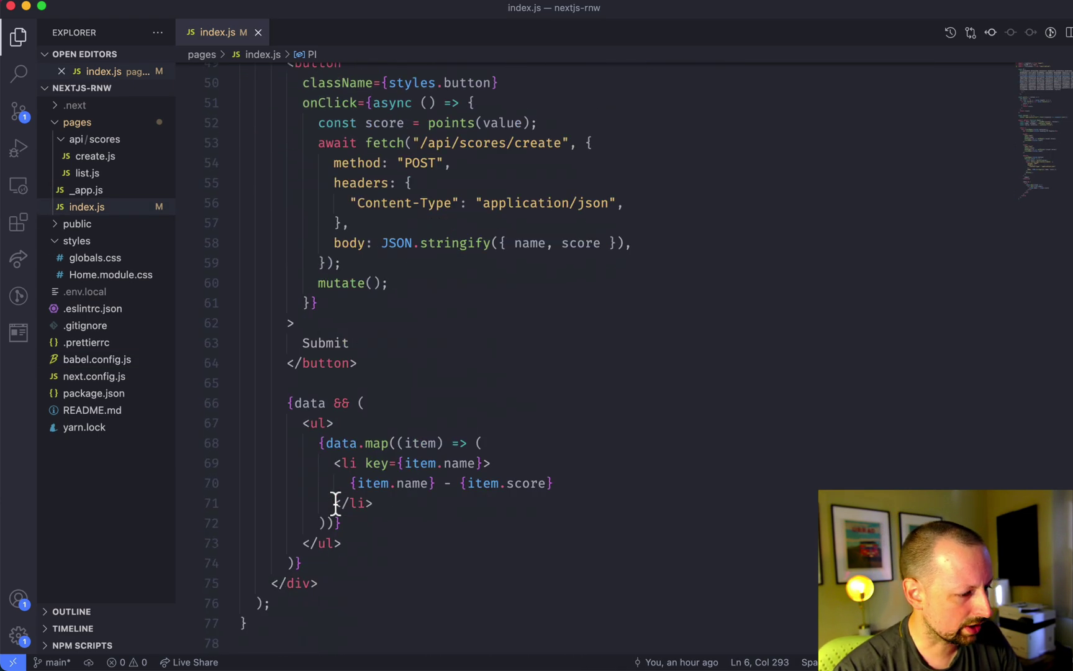
- Add an empty styles = StyleSheet.create({}) block at the end of index.js
{"action": "left_click", "coordinate": [269, 624]}
{"action": "key", "text": "Return"}
{"action": "key", "text": "Return"}
{"action": "type", "text": "con"}
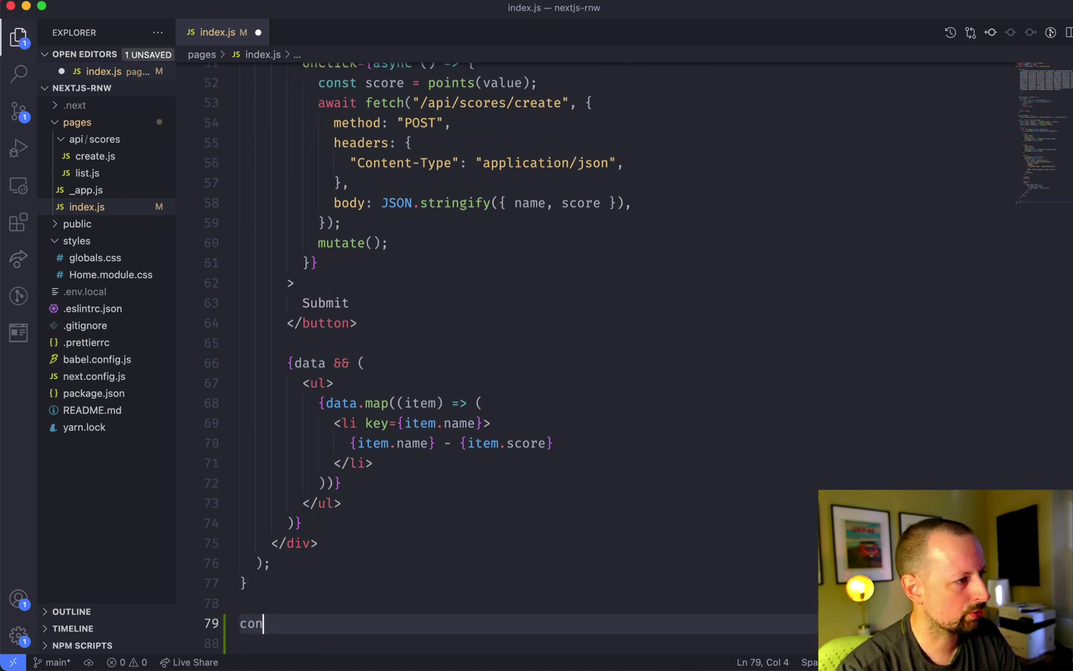
{"action": "type", "text": "st styles = Styl"}
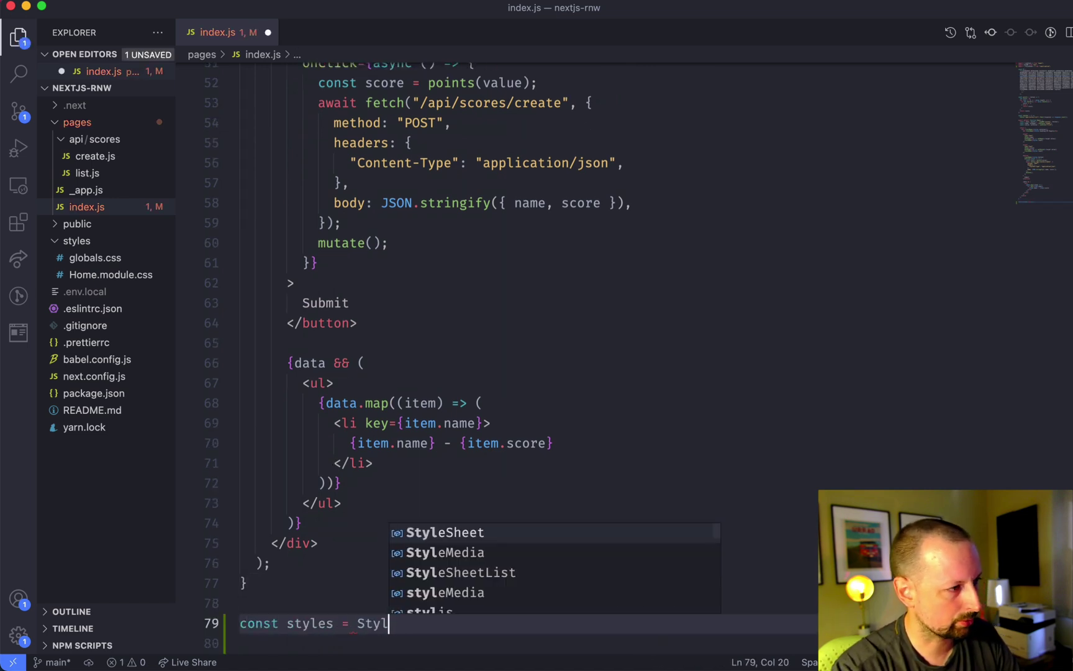
{"action": "key", "text": "Tab"}
{"action": "type", "text": ".create({"}
{"action": "key", "text": "Return"}
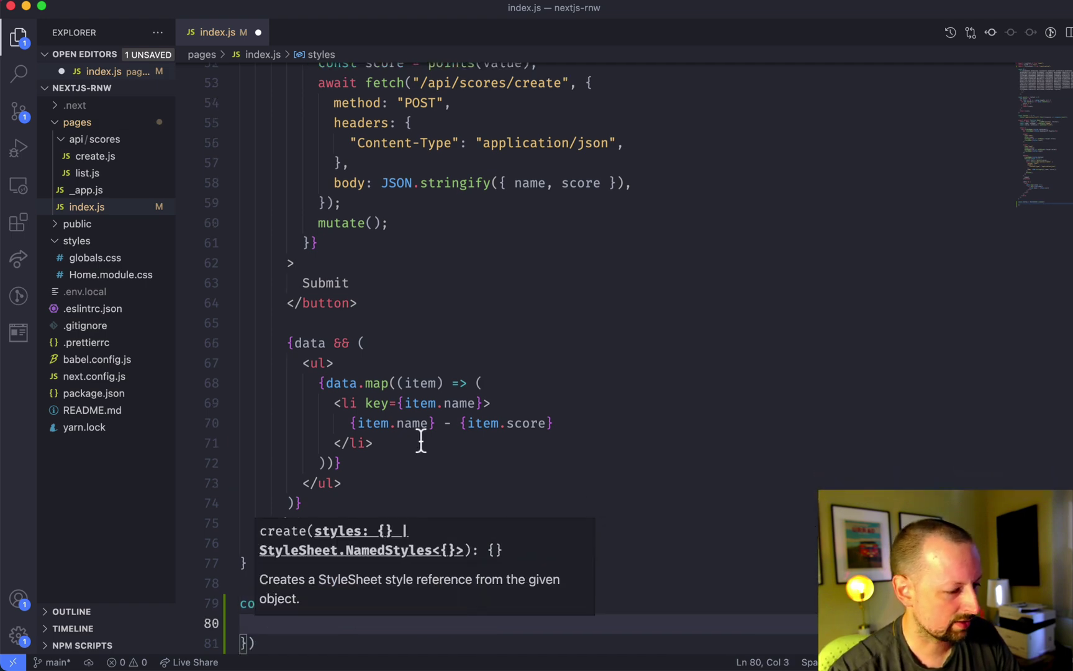
{"action": "left_click", "coordinate": [419, 443]}
{"action": "scroll", "coordinate": [487, 356], "scroll_direction": "up", "scroll_amount": 6}
{"action": "scroll", "coordinate": [487, 357], "scroll_direction": "up", "scroll_amount": 3}
{"action": "scroll", "coordinate": [486, 348], "scroll_direction": "up", "scroll_amount": 2}
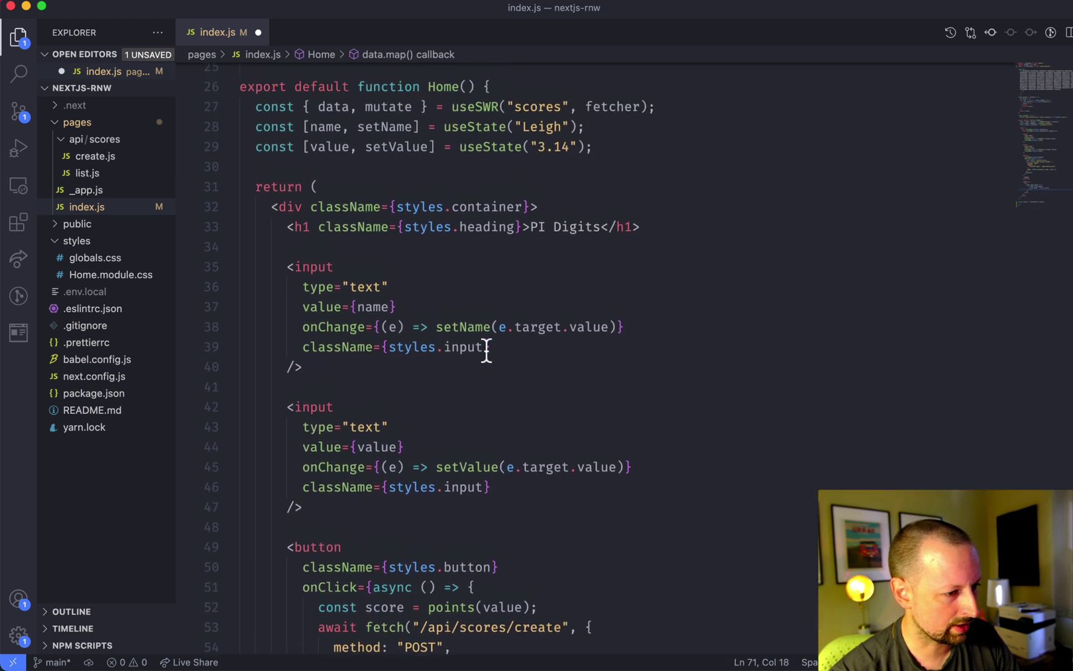
- Rename the outer wrapper's opening and closing div tags to View
{"action": "left_click_drag", "start_coordinate": [396, 207], "coordinate": [526, 207]}
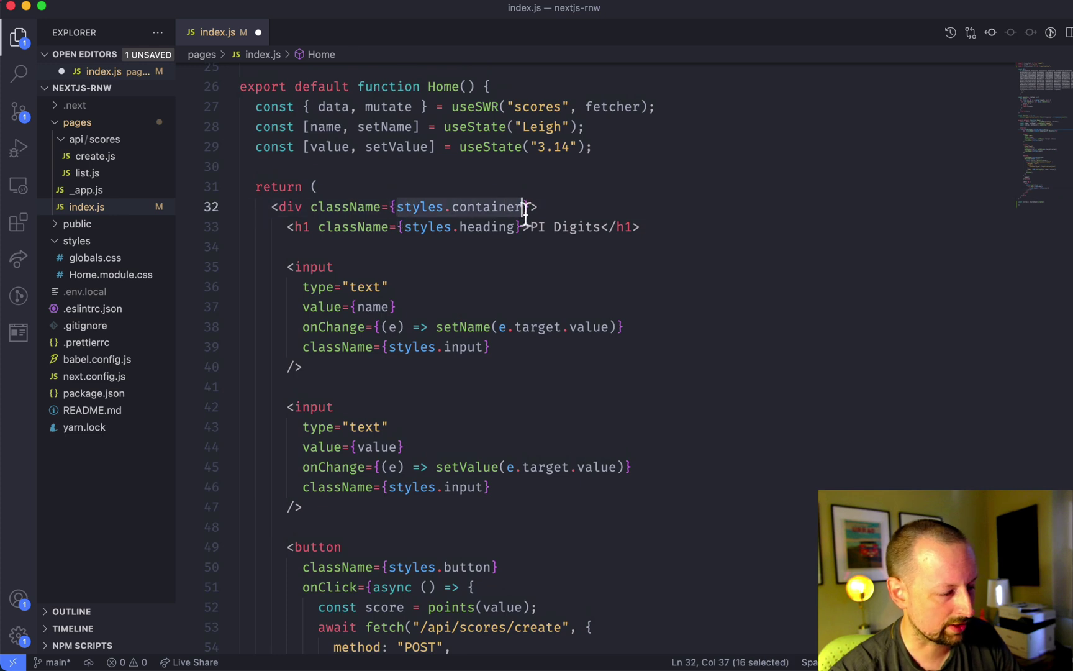
{"action": "scroll", "coordinate": [442, 536], "scroll_direction": "up", "scroll_amount": 1}
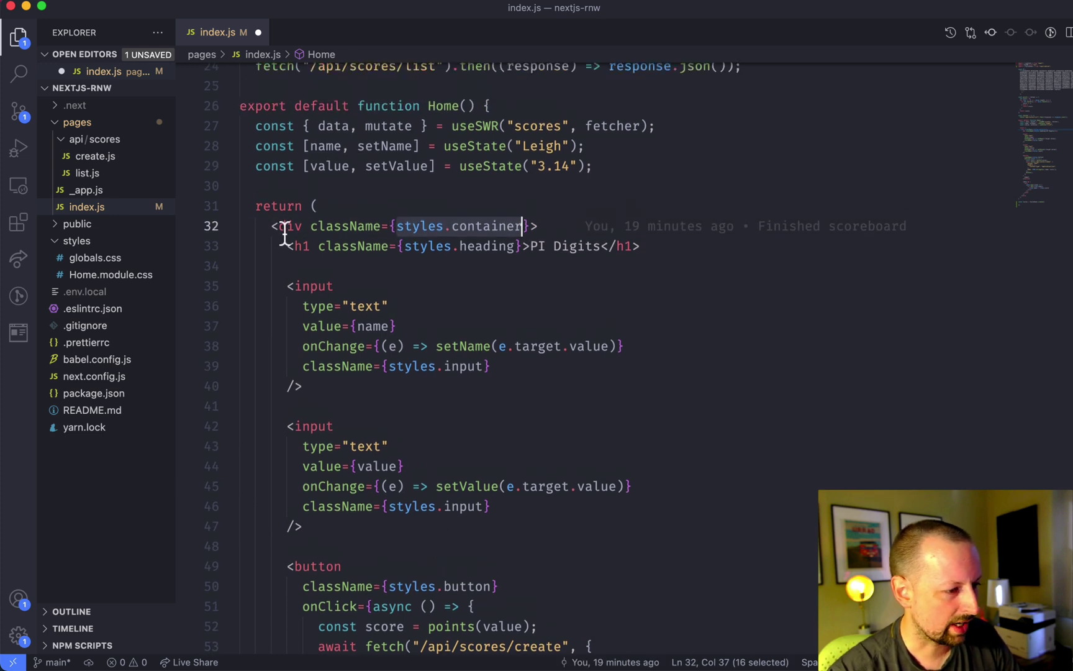
{"action": "left_click", "coordinate": [276, 225]}
{"action": "left_click", "coordinate": [428, 227]}
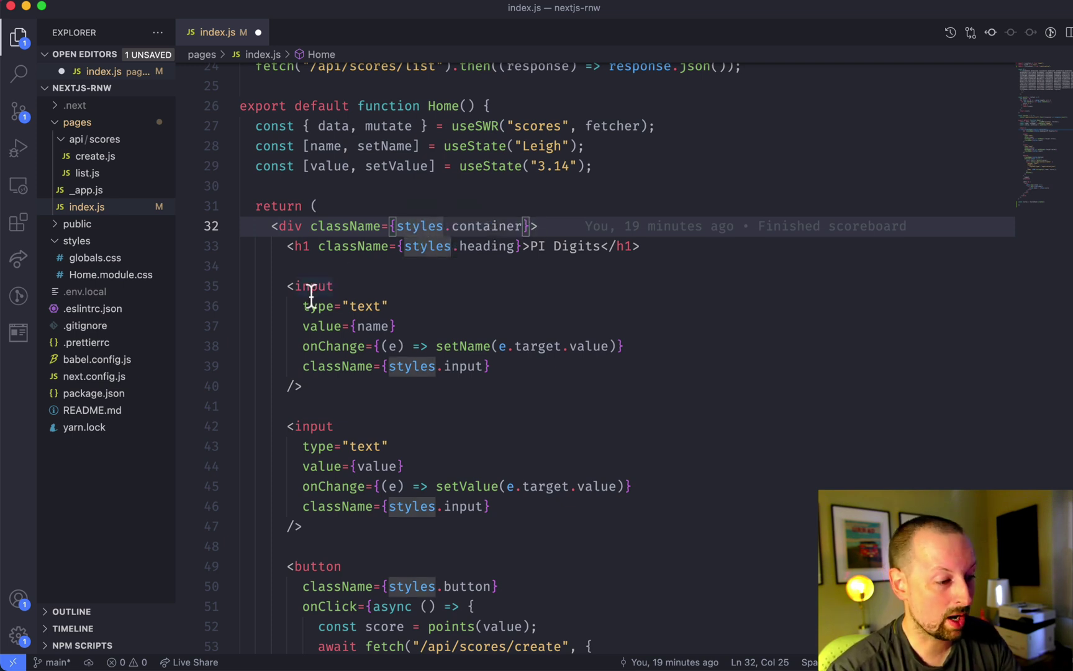
{"action": "double_click", "coordinate": [292, 226]}
{"action": "mouse_move", "coordinate": [353, 246]}
{"action": "type", "text": "v"}
{"action": "key", "text": "Escape"}
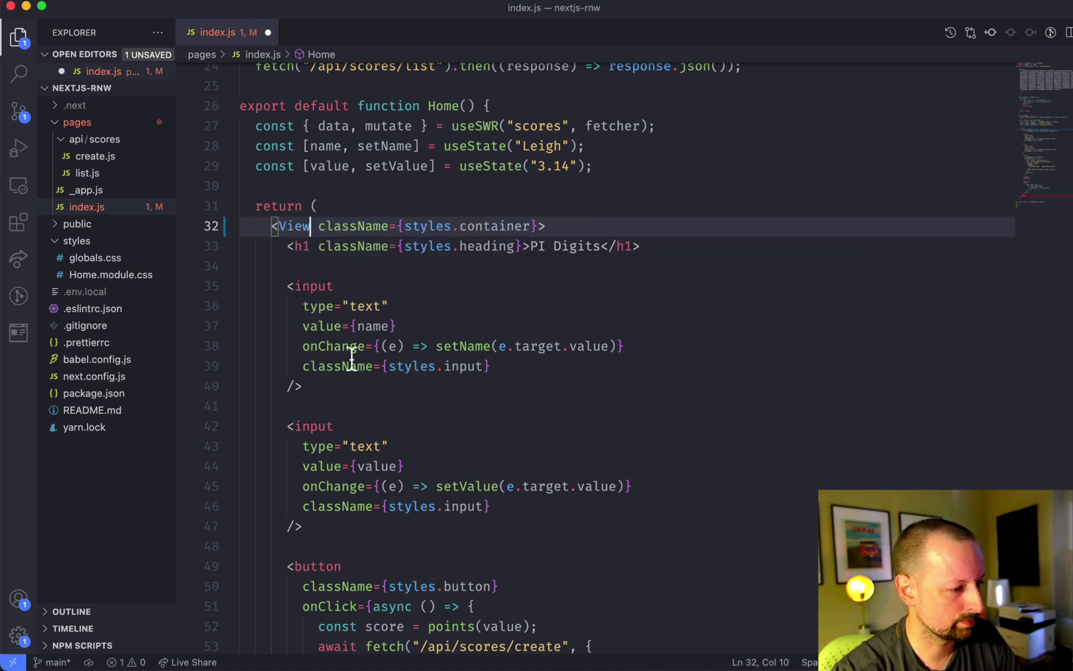
{"action": "scroll", "coordinate": [352, 360], "scroll_direction": "down", "scroll_amount": 10}
{"action": "scroll", "coordinate": [353, 361], "scroll_direction": "down", "scroll_amount": 6}
{"action": "double_click", "coordinate": [299, 524]}
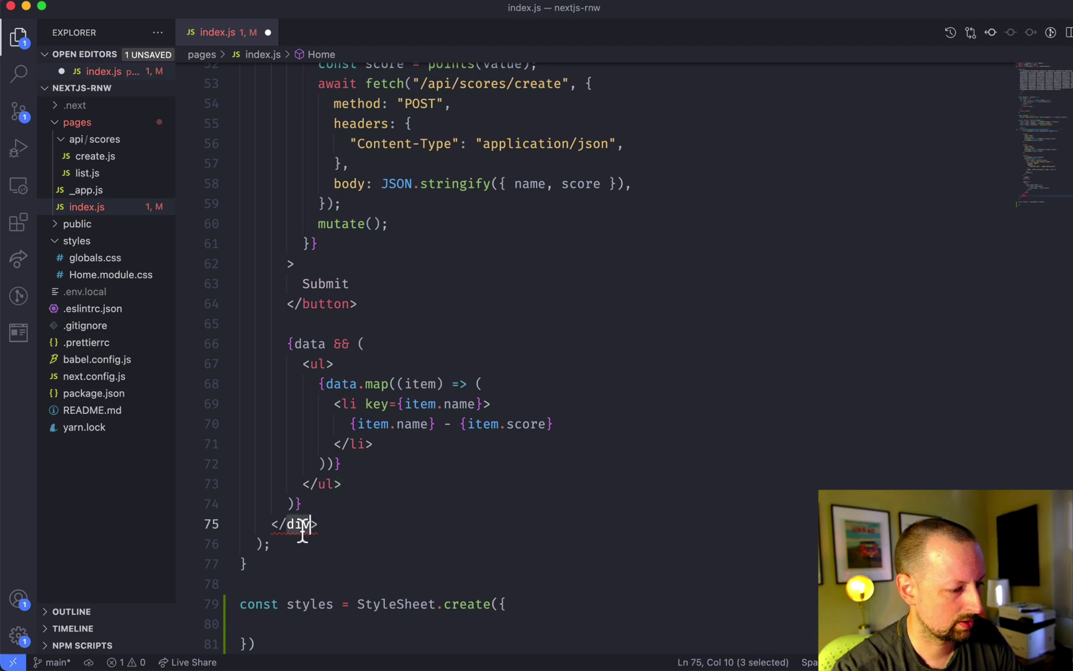
{"action": "type", "text": "View"}
{"action": "key", "text": "Escape"}
{"action": "scroll", "coordinate": [405, 306], "scroll_direction": "up", "scroll_amount": 10}
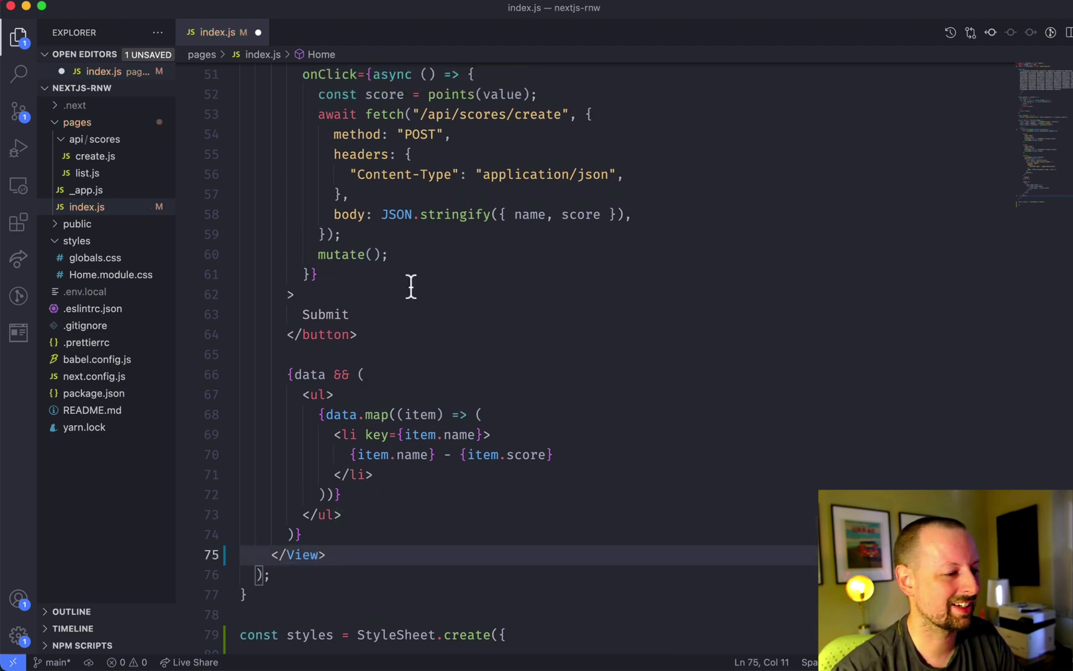
{"action": "scroll", "coordinate": [404, 306], "scroll_direction": "up", "scroll_amount": 10}
{"action": "scroll", "coordinate": [404, 306], "scroll_direction": "up", "scroll_amount": 6}
{"action": "scroll", "coordinate": [412, 287], "scroll_direction": "up", "scroll_amount": 3}
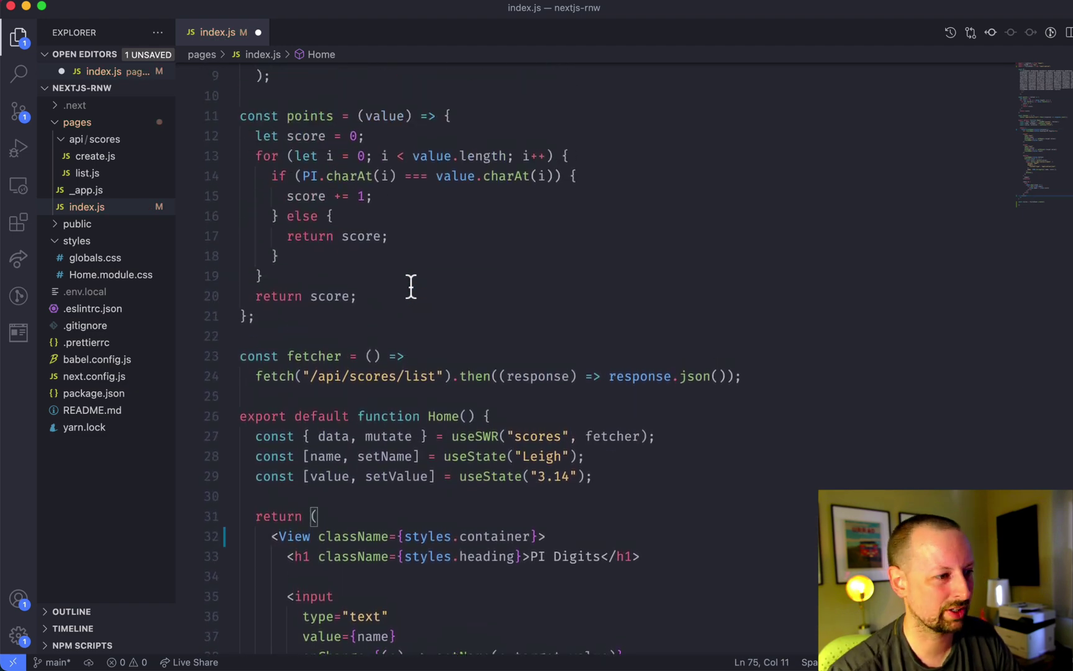
{"action": "scroll", "coordinate": [412, 287], "scroll_direction": "up", "scroll_amount": 5}
{"action": "scroll", "coordinate": [411, 286], "scroll_direction": "up", "scroll_amount": 5}
- Append View, Text, TextInput, Button, FlatList after StyleSheet on line 3 and save
{"action": "left_click", "coordinate": [387, 132]}
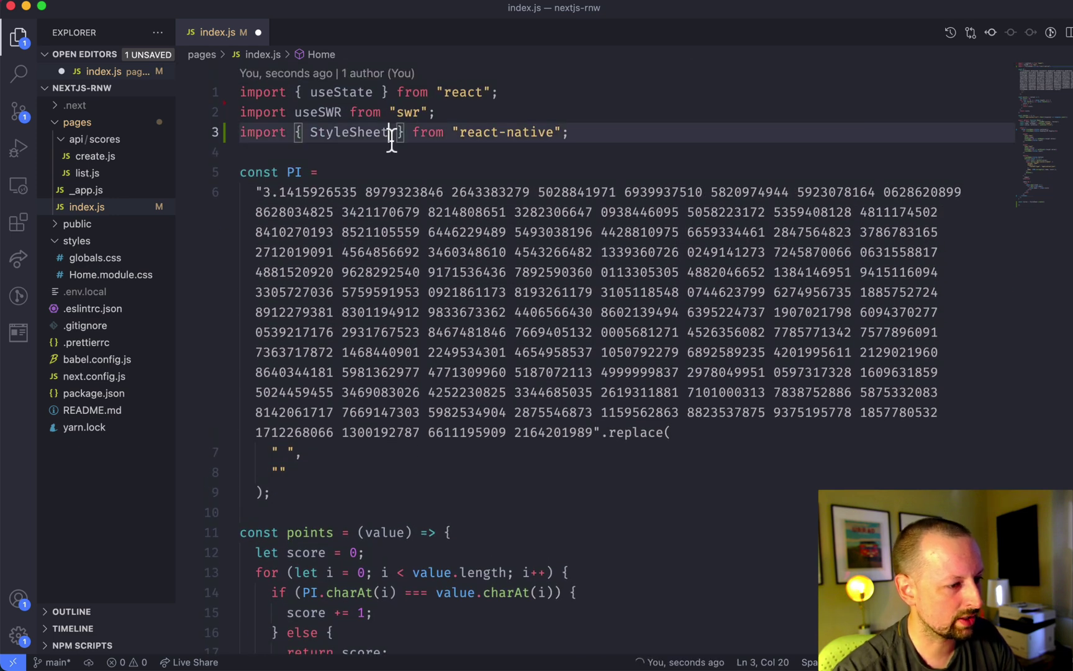
{"action": "type", "text": ", View, "}
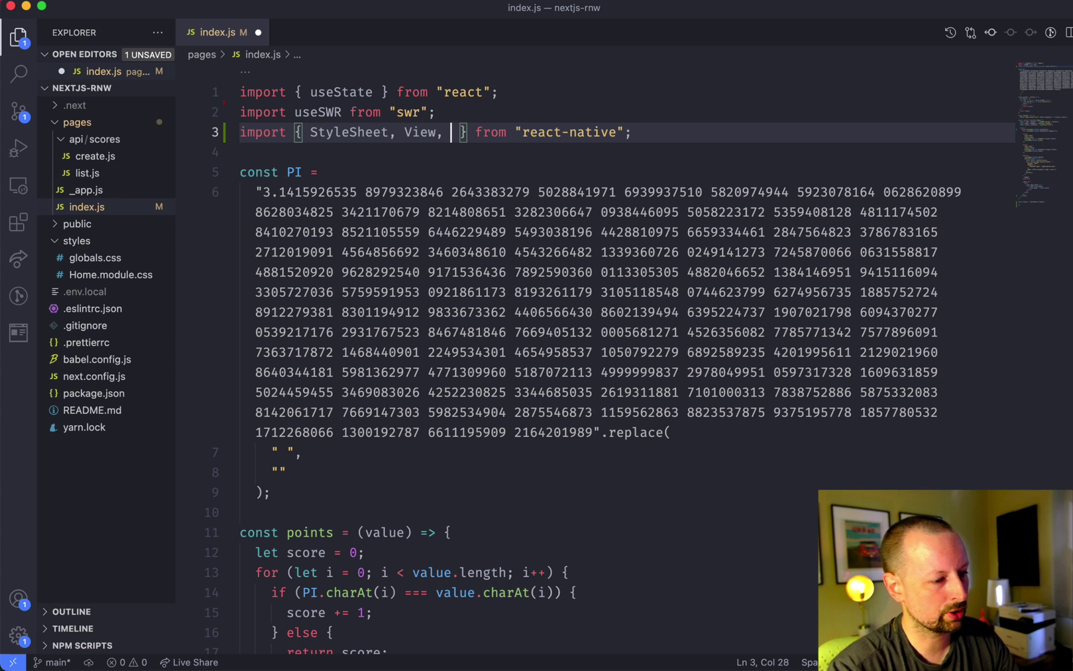
{"action": "type", "text": "Text"}
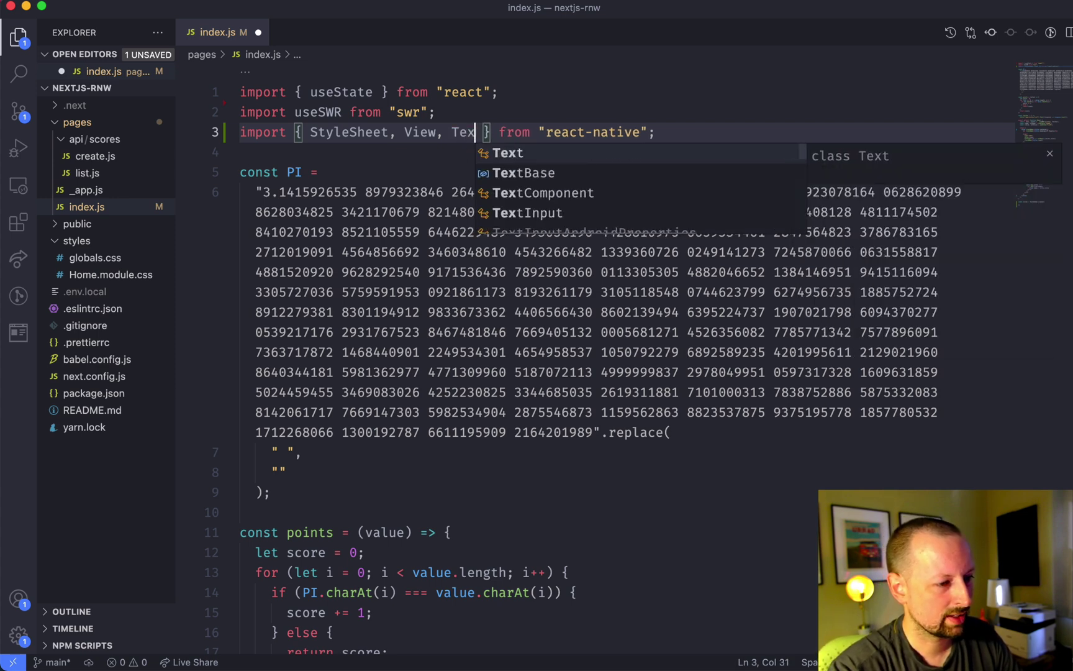
{"action": "type", "text": ", TextI"}
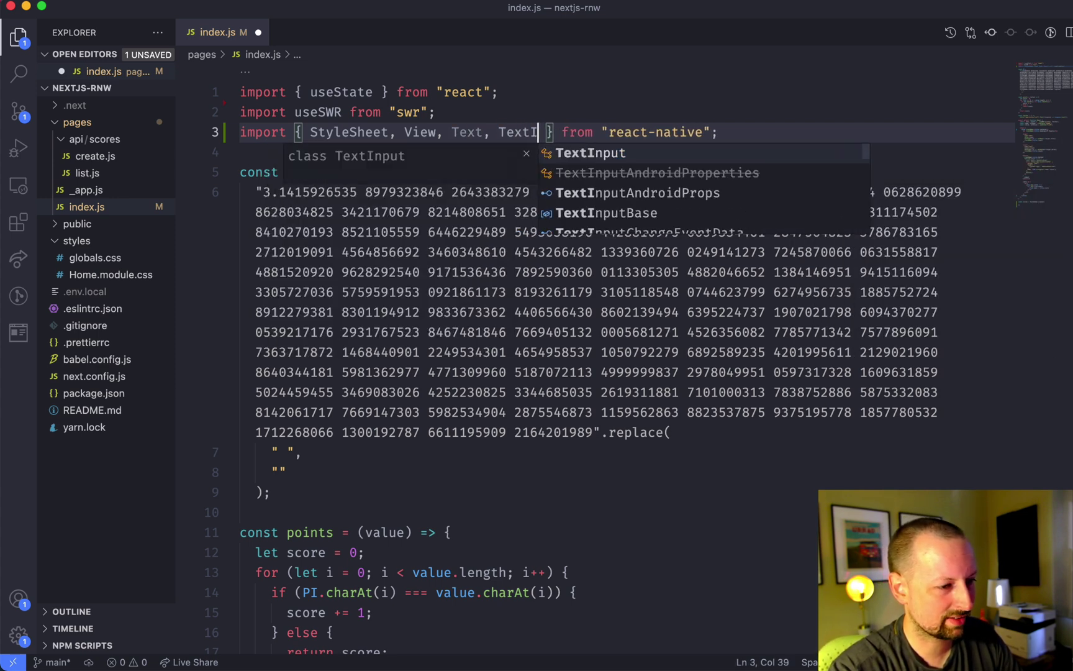
{"action": "type", "text": "nput, Button"}
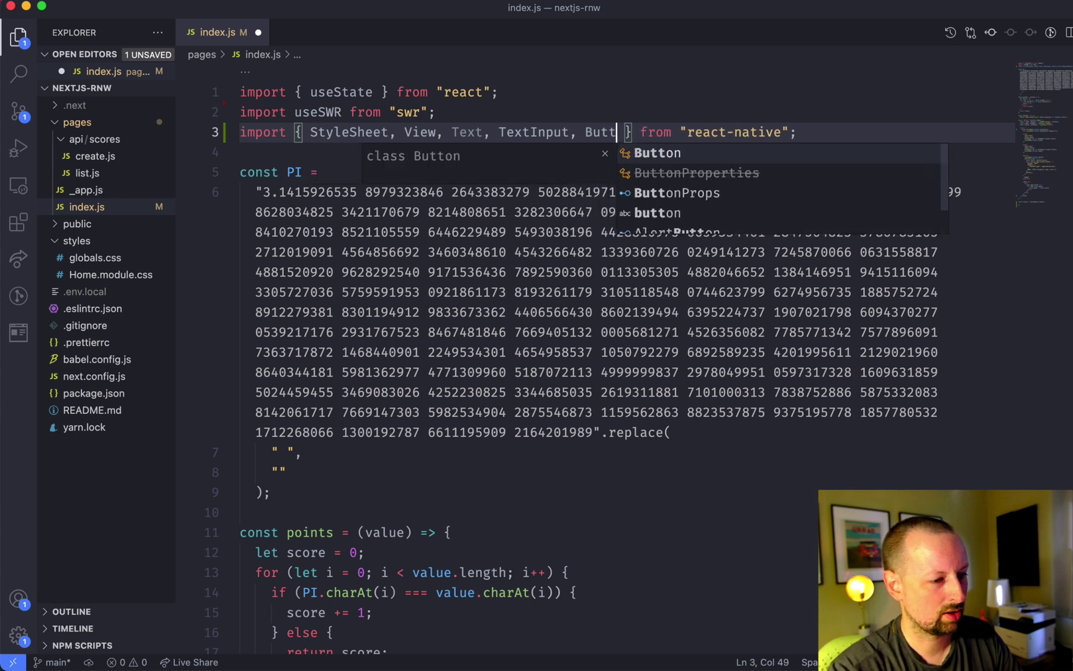
{"action": "type", "text": ", FlatList"}
{"action": "key", "text": "ctrl+s"}
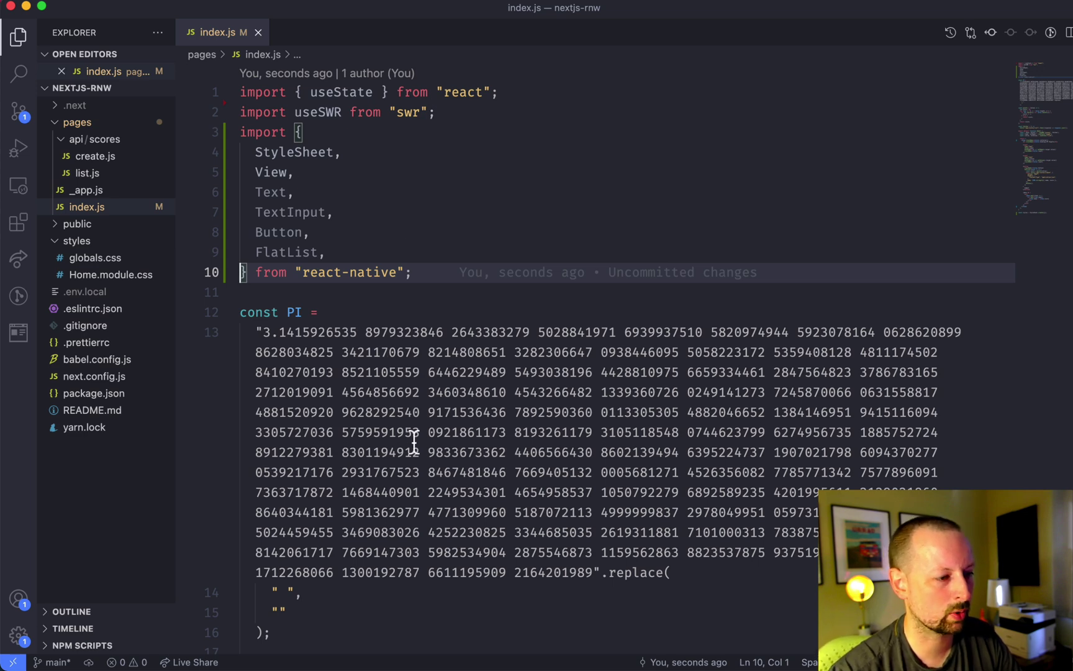
{"action": "scroll", "coordinate": [424, 491], "scroll_direction": "down", "scroll_amount": 5}
{"action": "scroll", "coordinate": [424, 491], "scroll_direction": "down", "scroll_amount": 5}
{"action": "scroll", "coordinate": [424, 491], "scroll_direction": "down", "scroll_amount": 5}
{"action": "scroll", "coordinate": [424, 491], "scroll_direction": "down", "scroll_amount": 3}
{"action": "scroll", "coordinate": [423, 490], "scroll_direction": "down", "scroll_amount": 2}
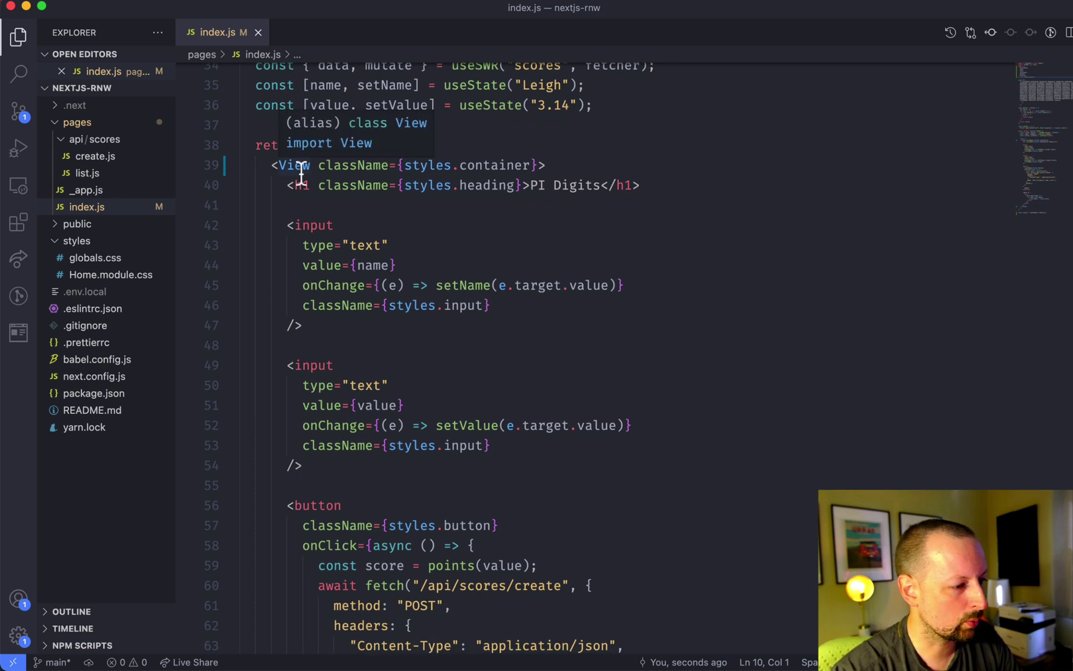
- Change the View's className to style and comment out the heading-through-ul block
{"action": "double_click", "coordinate": [353, 165]}
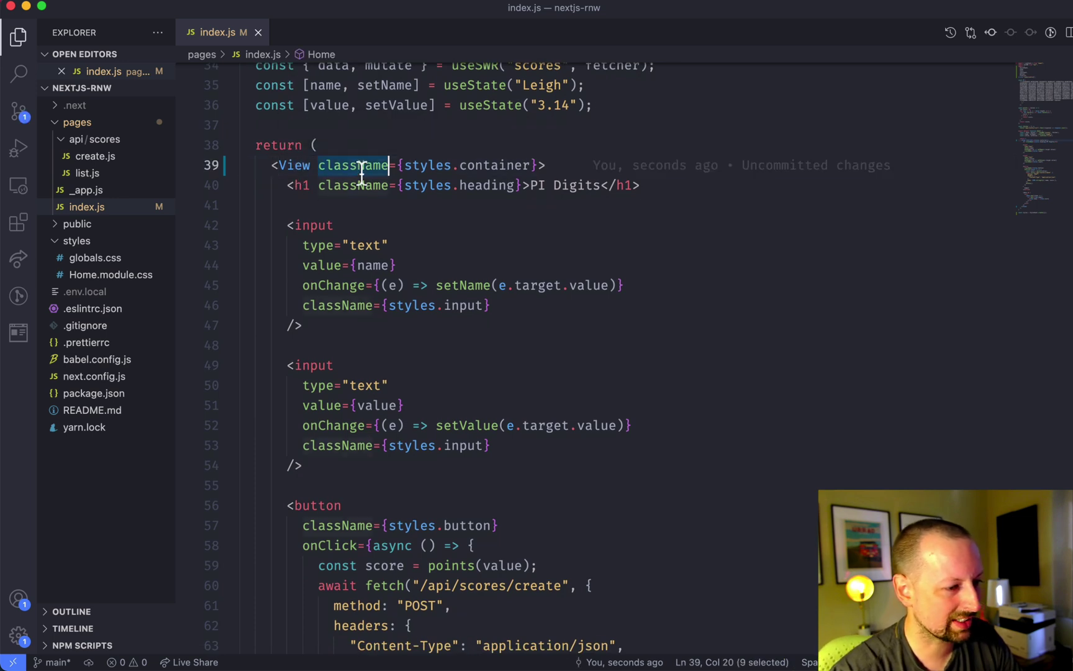
{"action": "type", "text": "style"}
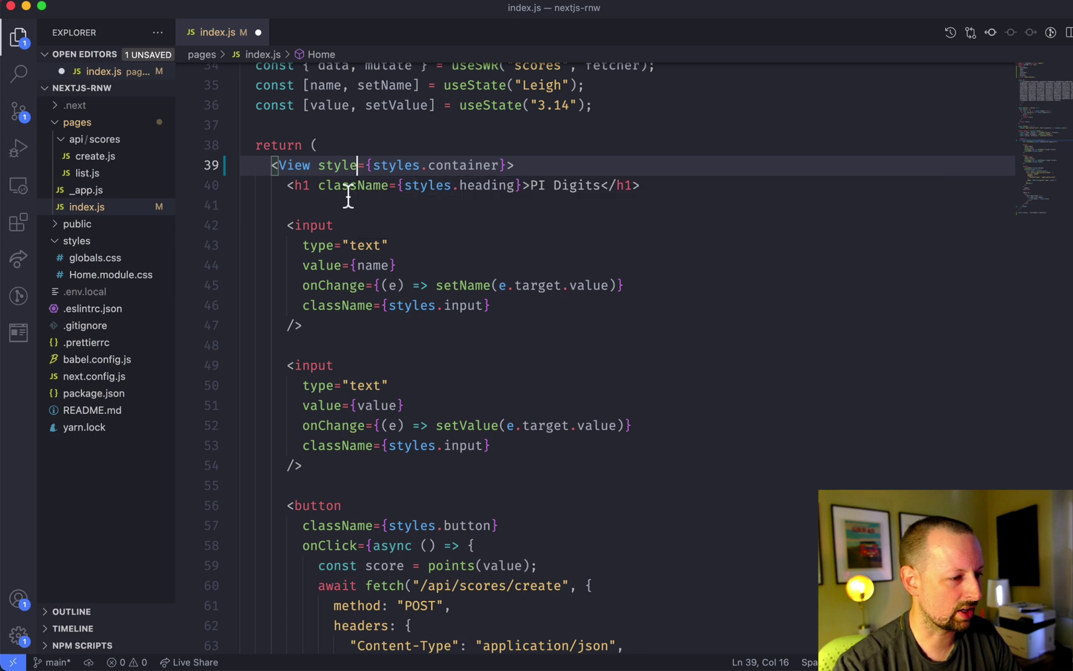
{"action": "left_click", "coordinate": [285, 186]}
{"action": "scroll", "coordinate": [344, 353], "scroll_direction": "down", "scroll_amount": 8}
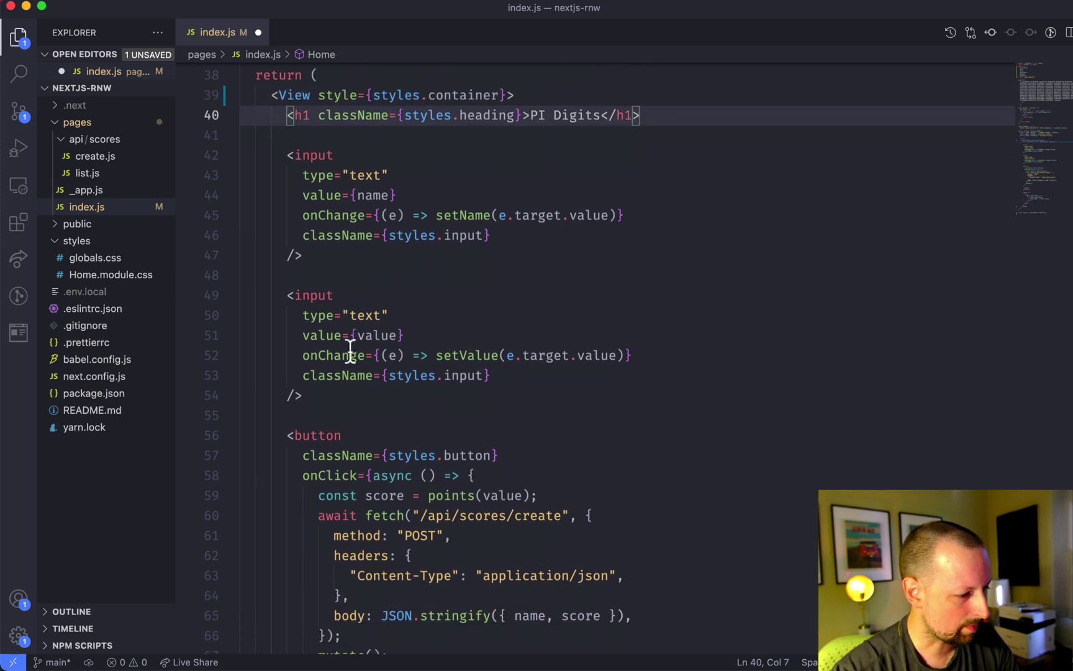
{"action": "scroll", "coordinate": [344, 352], "scroll_direction": "down", "scroll_amount": 8}
{"action": "left_click", "coordinate": [315, 533], "text": "shift"}
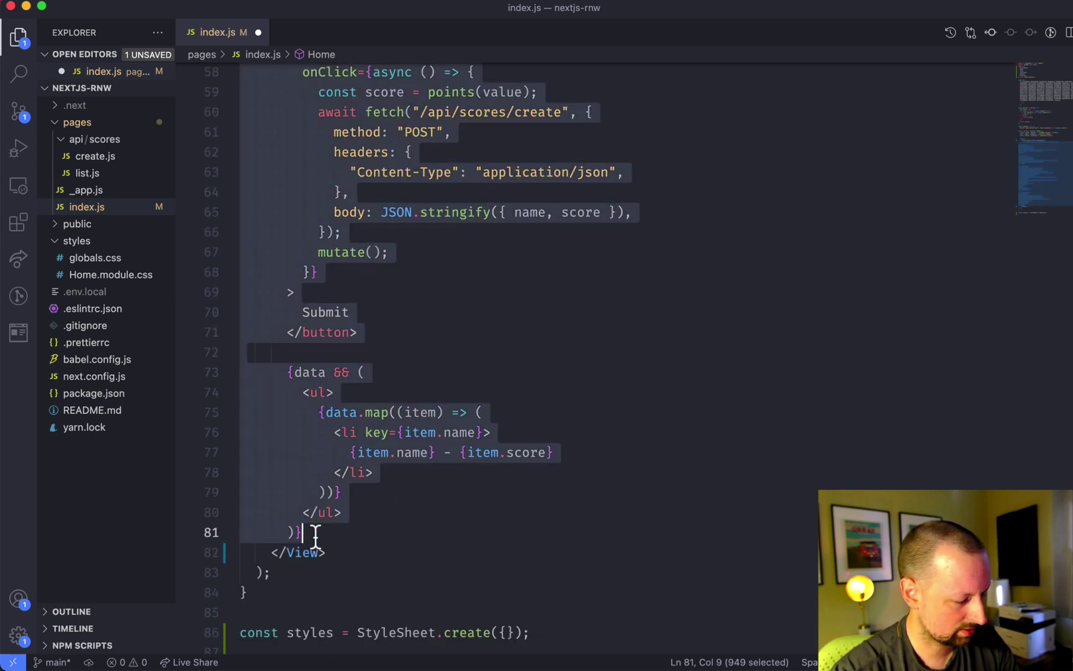
{"action": "scroll", "coordinate": [460, 471], "scroll_direction": "up", "scroll_amount": 8}
{"action": "scroll", "coordinate": [461, 471], "scroll_direction": "up", "scroll_amount": 6}
{"action": "left_click", "coordinate": [440, 430]}
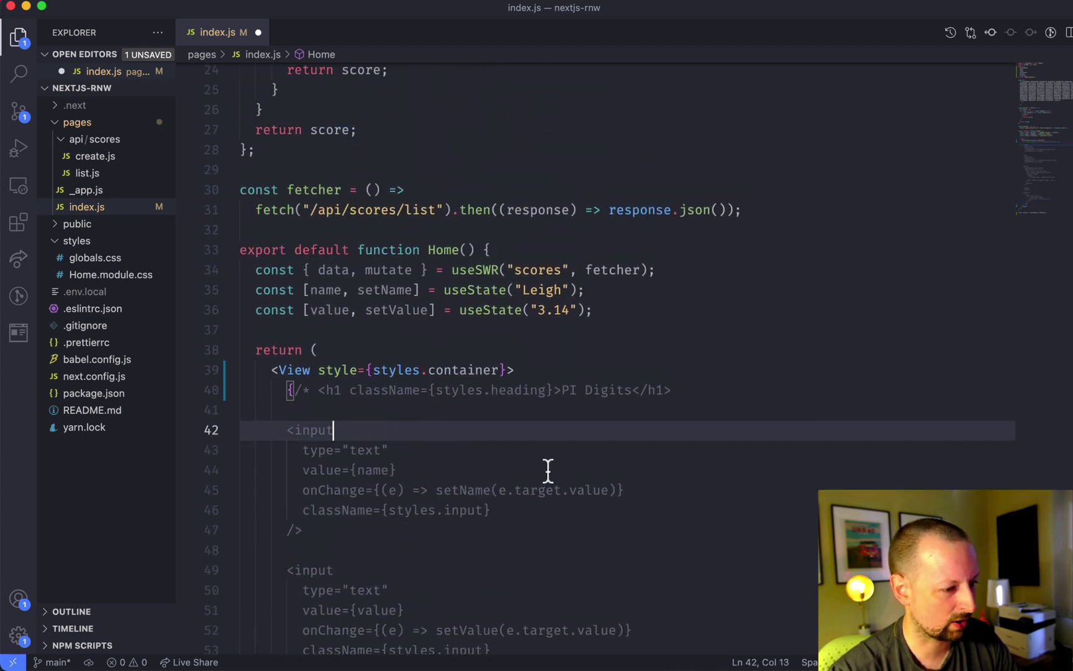
{"action": "scroll", "coordinate": [533, 448], "scroll_direction": "down", "scroll_amount": 3}
{"action": "scroll", "coordinate": [532, 449], "scroll_direction": "down", "scroll_amount": 3}
{"action": "scroll", "coordinate": [533, 448], "scroll_direction": "down", "scroll_amount": 3}
{"action": "scroll", "coordinate": [532, 449], "scroll_direction": "down", "scroll_amount": 3}
{"action": "scroll", "coordinate": [532, 448], "scroll_direction": "up", "scroll_amount": 3}
{"action": "scroll", "coordinate": [533, 449], "scroll_direction": "up", "scroll_amount": 3}
{"action": "scroll", "coordinate": [533, 449], "scroll_direction": "down", "scroll_amount": 2}
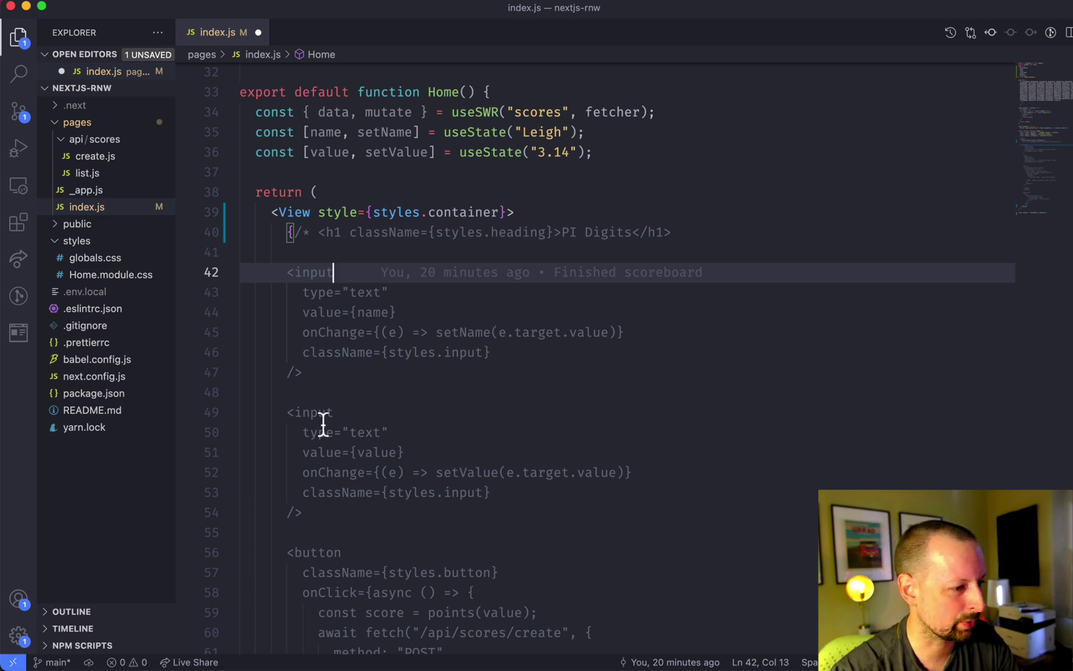
{"action": "scroll", "coordinate": [322, 423], "scroll_direction": "up", "scroll_amount": 2}
{"action": "scroll", "coordinate": [323, 423], "scroll_direction": "up", "scroll_amount": 2}
{"action": "scroll", "coordinate": [322, 424], "scroll_direction": "down", "scroll_amount": 10}
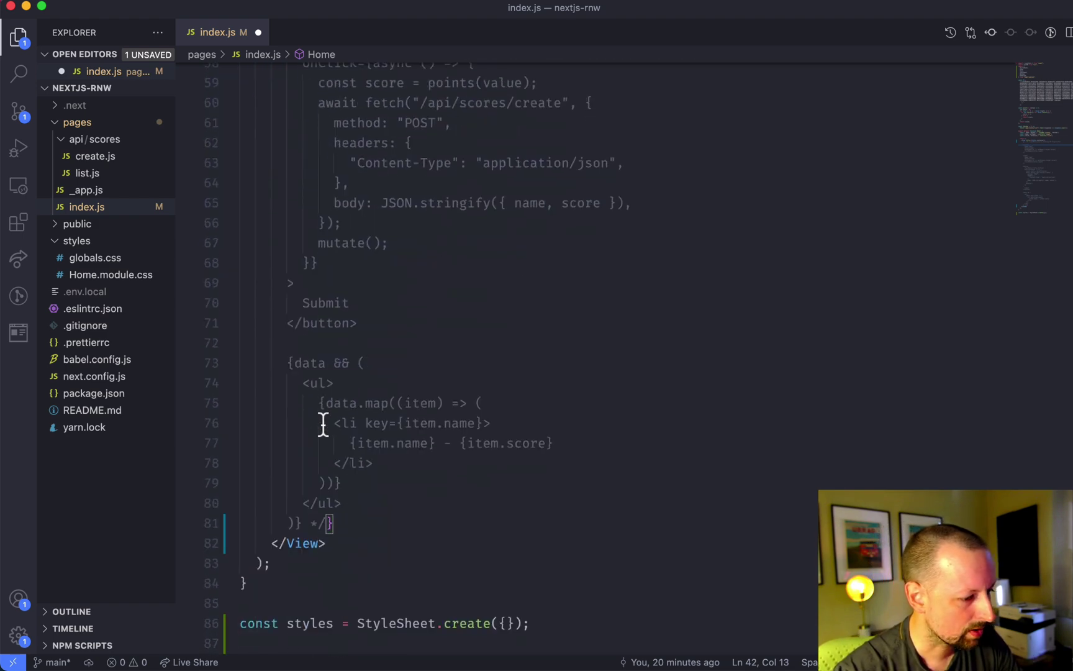
- Add container style with width "50%" and marginLeft/marginRight "auto", save, and check the browser
{"action": "left_click", "coordinate": [510, 623]}
{"action": "key", "text": "Return"}
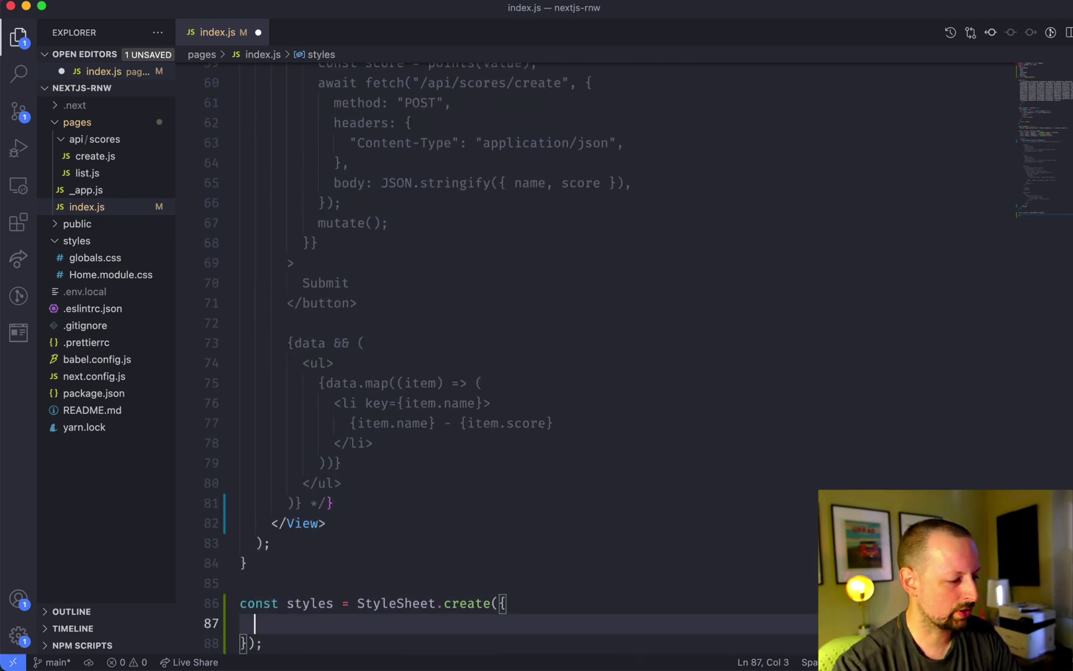
{"action": "type", "text": "container"}
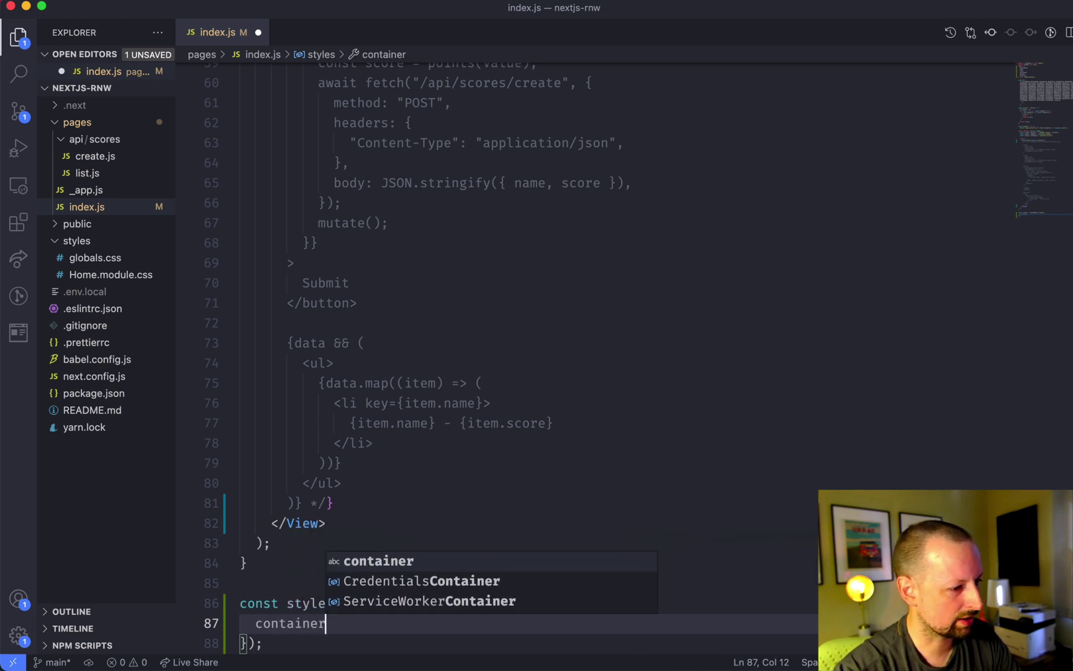
{"action": "type", "text": ": {"}
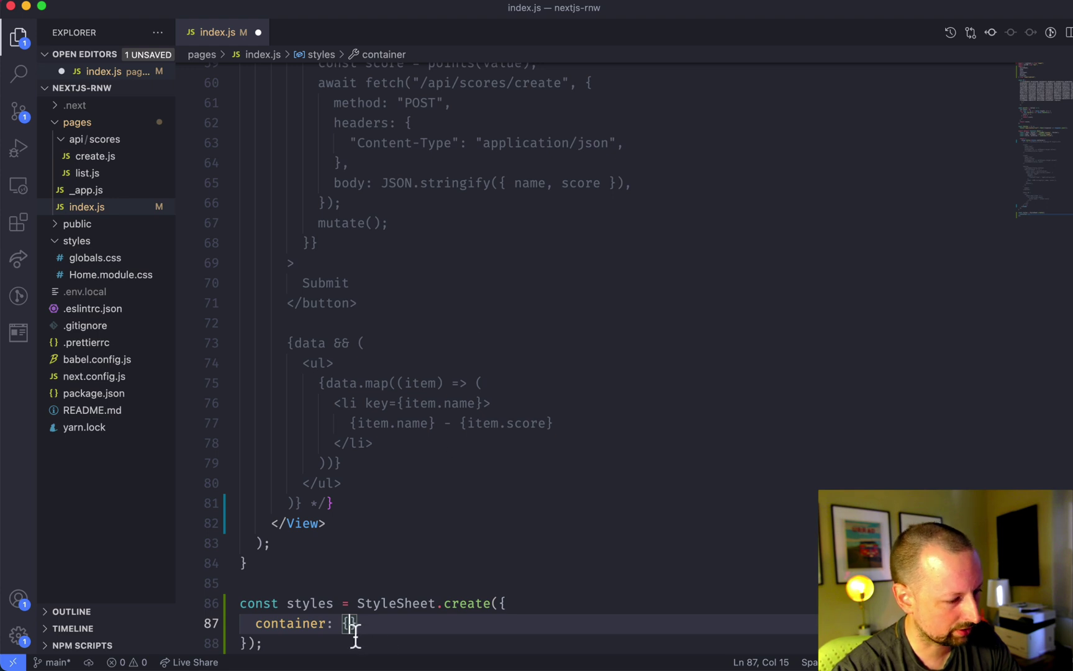
{"action": "type", "text": "width: \"50%"}
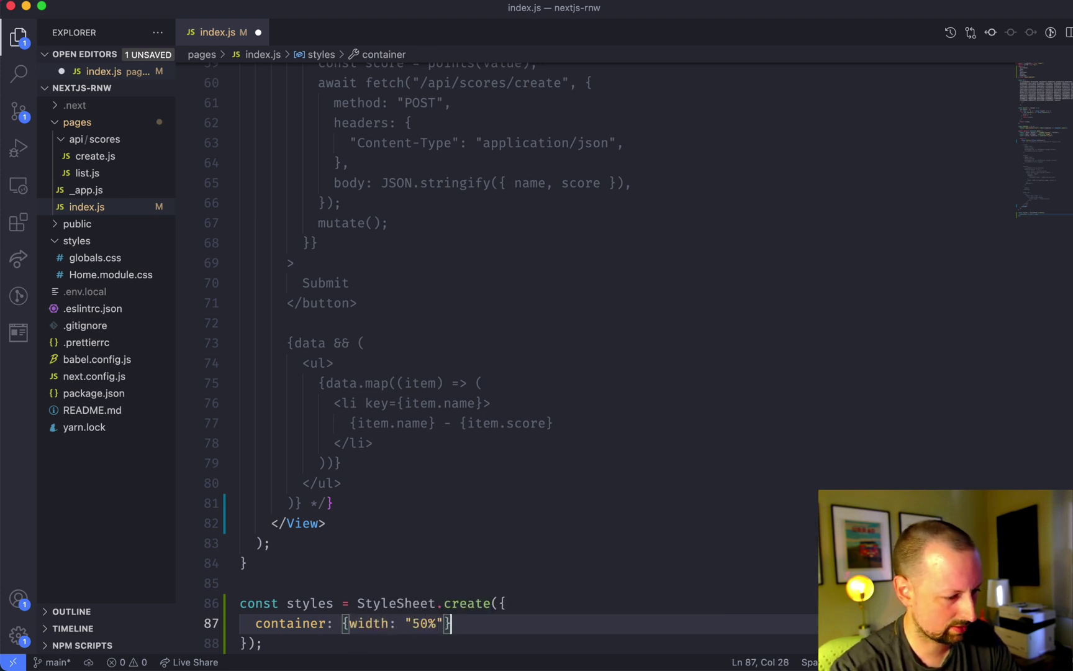
{"action": "type", "text": ", marginLef"}
{"action": "key", "text": "Tab"}
{"action": "type", "text": ": \"auto\", marginR"}
{"action": "key", "text": "Tab"}
{"action": "type", "text": ": \"auto"}
{"action": "key", "text": "super+s"}
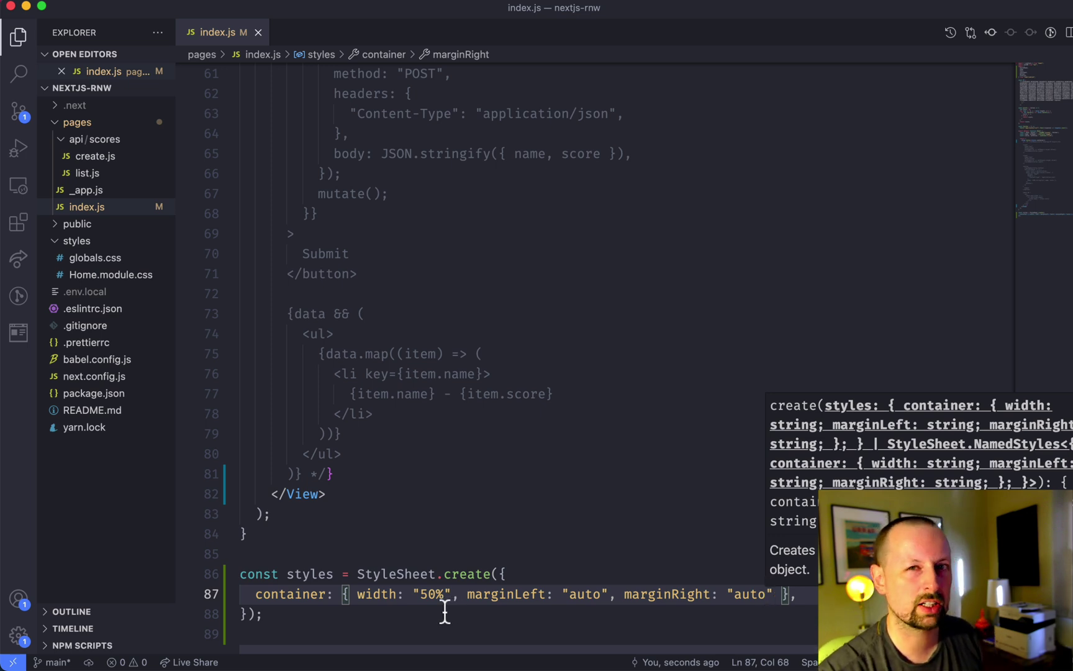
{"action": "left_click", "coordinate": [527, 594]}
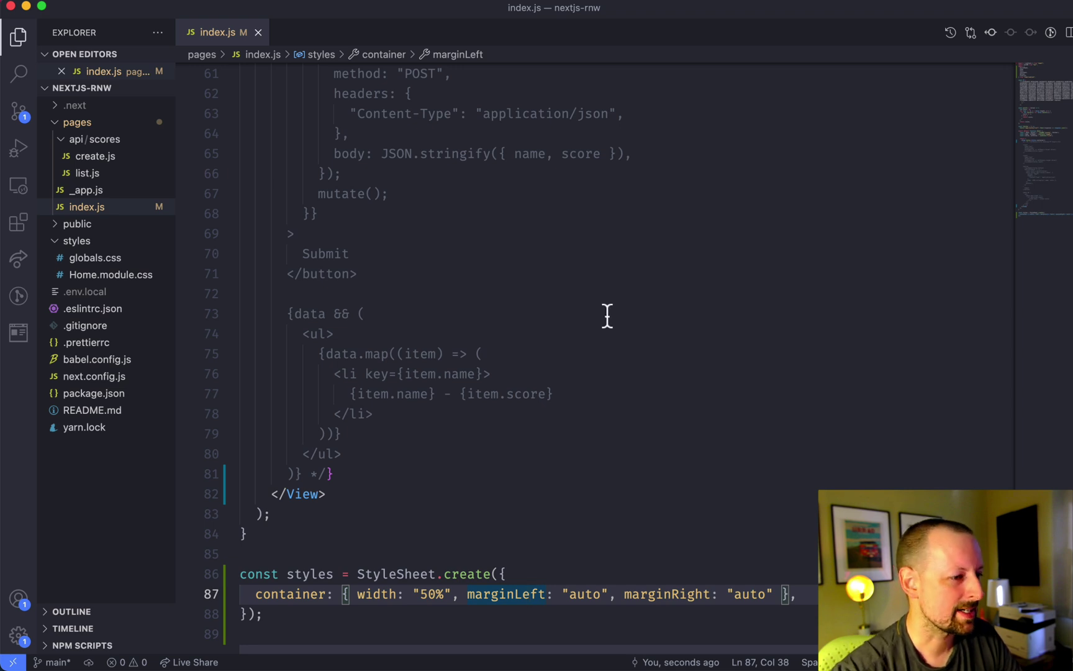
{"action": "key", "text": "super+Tab"}
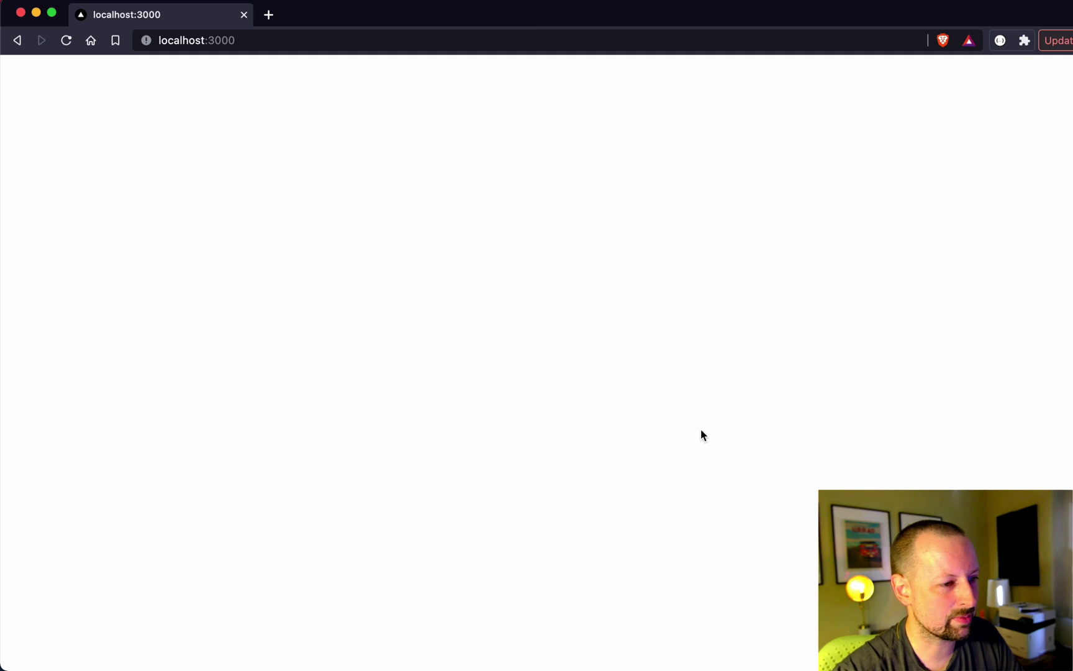
- Move the PI Digits heading line out of the commented block to just under View
{"action": "key", "text": "super+Tab"}
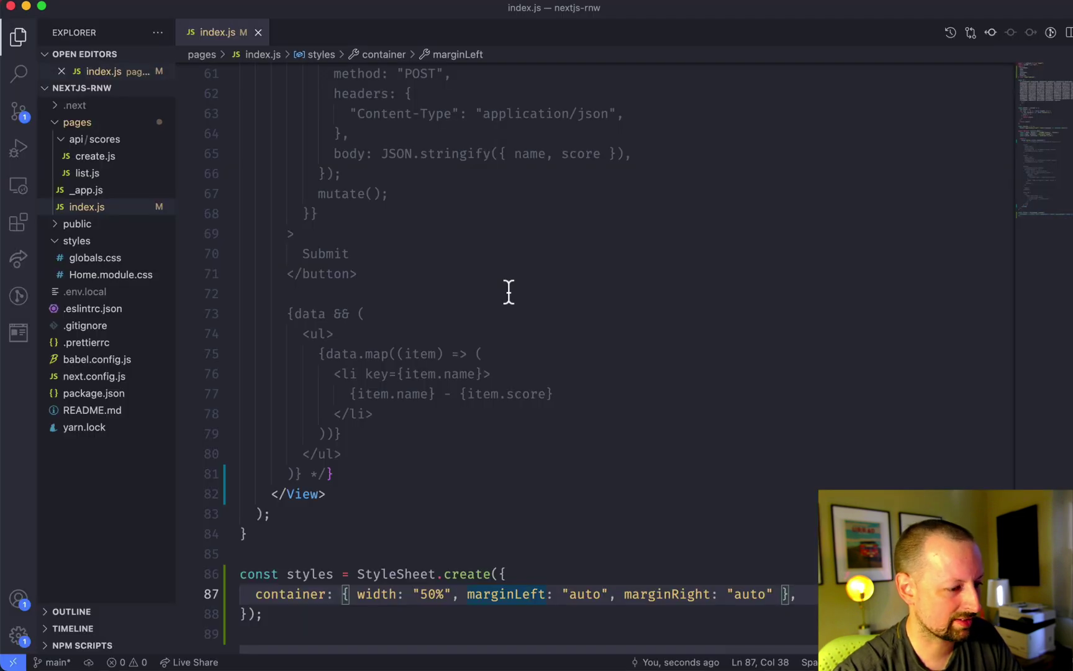
{"action": "scroll", "coordinate": [558, 273], "scroll_direction": "up", "scroll_amount": 5}
{"action": "scroll", "coordinate": [504, 277], "scroll_direction": "up", "scroll_amount": 5}
{"action": "scroll", "coordinate": [470, 277], "scroll_direction": "up", "scroll_amount": 3}
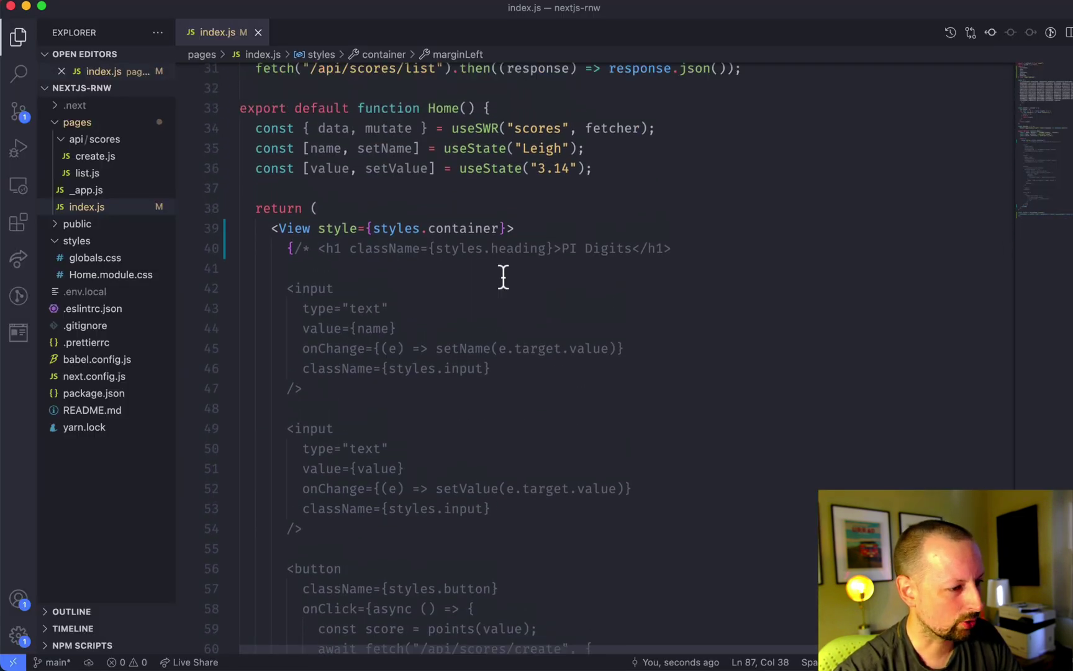
{"action": "left_click", "coordinate": [325, 249]}
{"action": "left_click_drag", "start_coordinate": [325, 248], "coordinate": [670, 248]}
{"action": "key", "text": "super+x"}
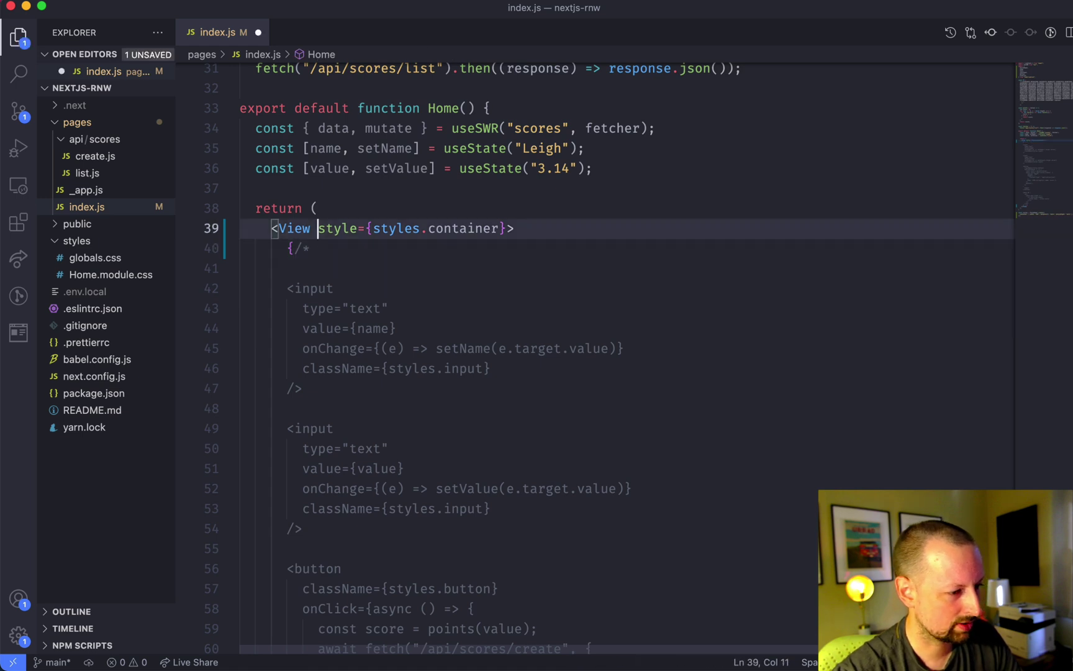
{"action": "key", "text": "Return"}
{"action": "key", "text": "Return"}
{"action": "key", "text": "Up"}
{"action": "key", "text": "Tab"}
{"action": "key", "text": "super+v"}
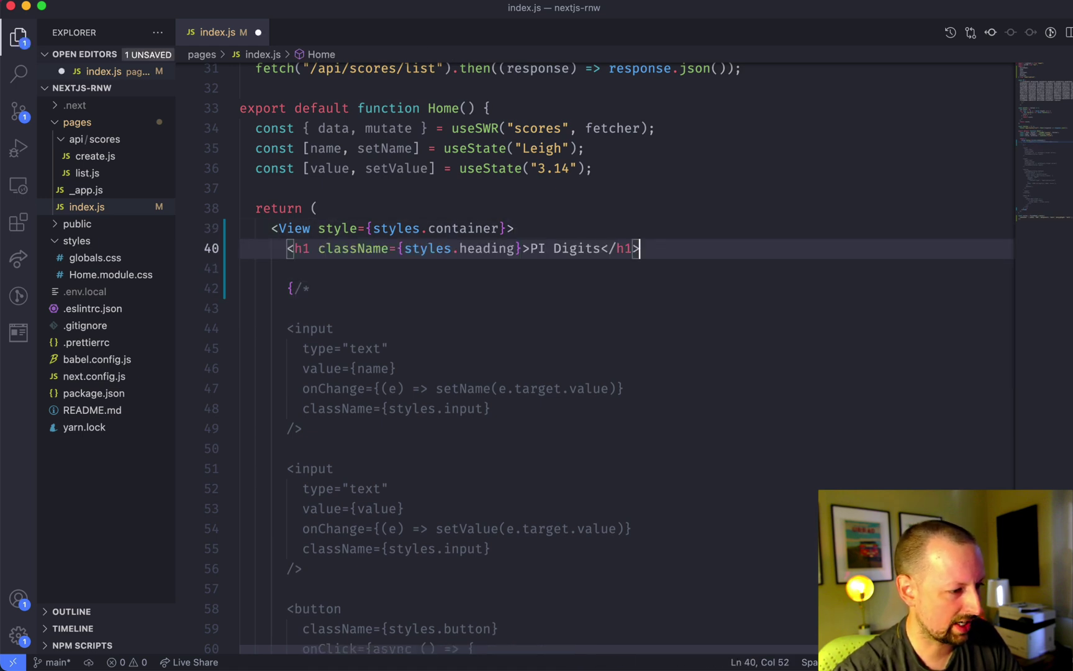
- Turn the h1 into <Text style={styles.heading}>PI Digits</Text> and save
{"action": "double_click", "coordinate": [299, 249]}
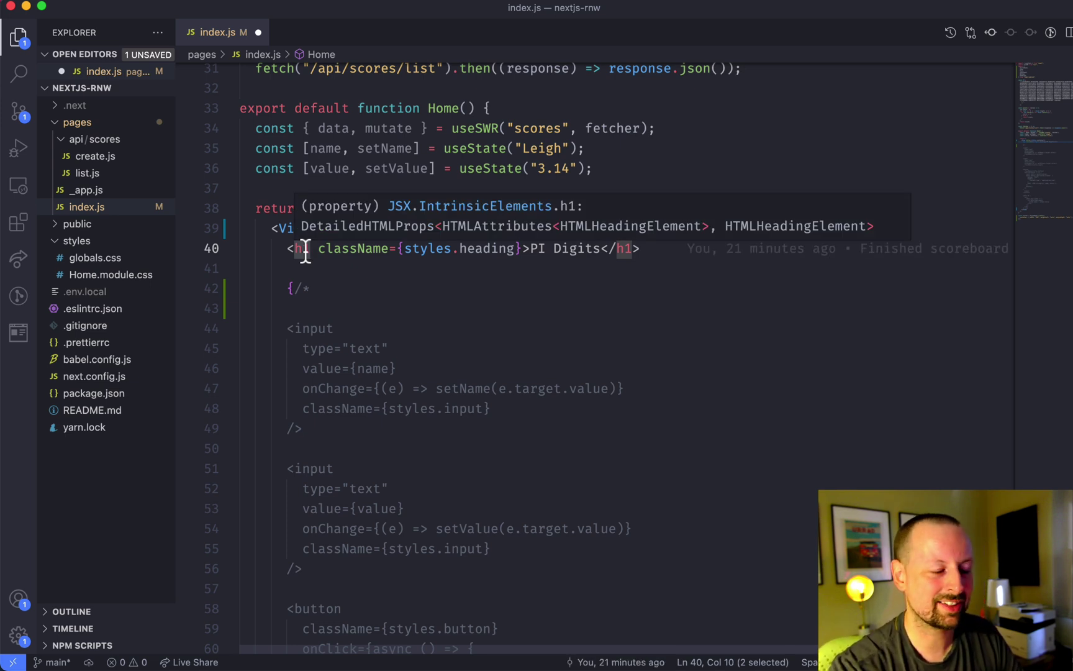
{"action": "type", "text": "Text"}
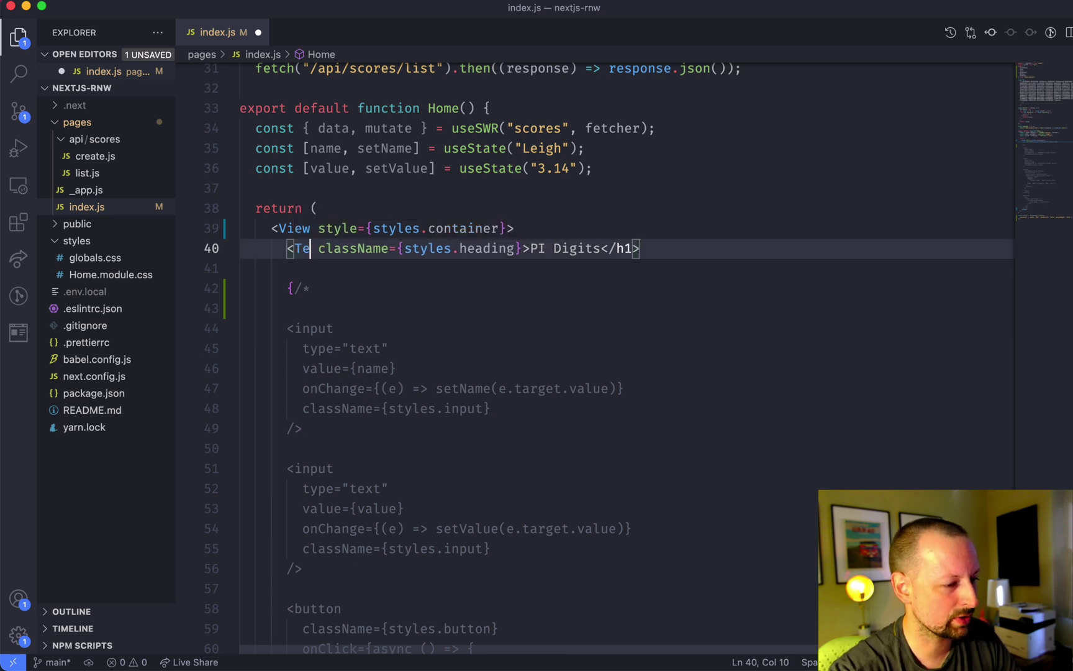
{"action": "key", "text": "Escape"}
{"action": "double_click", "coordinate": [642, 249]}
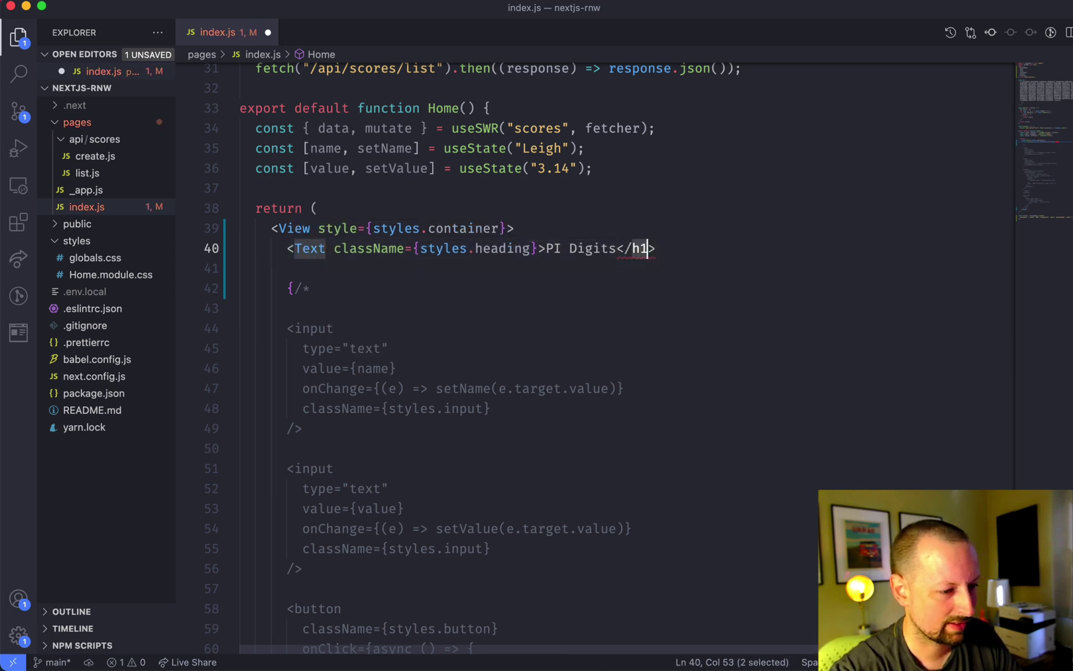
{"action": "type", "text": "Text"}
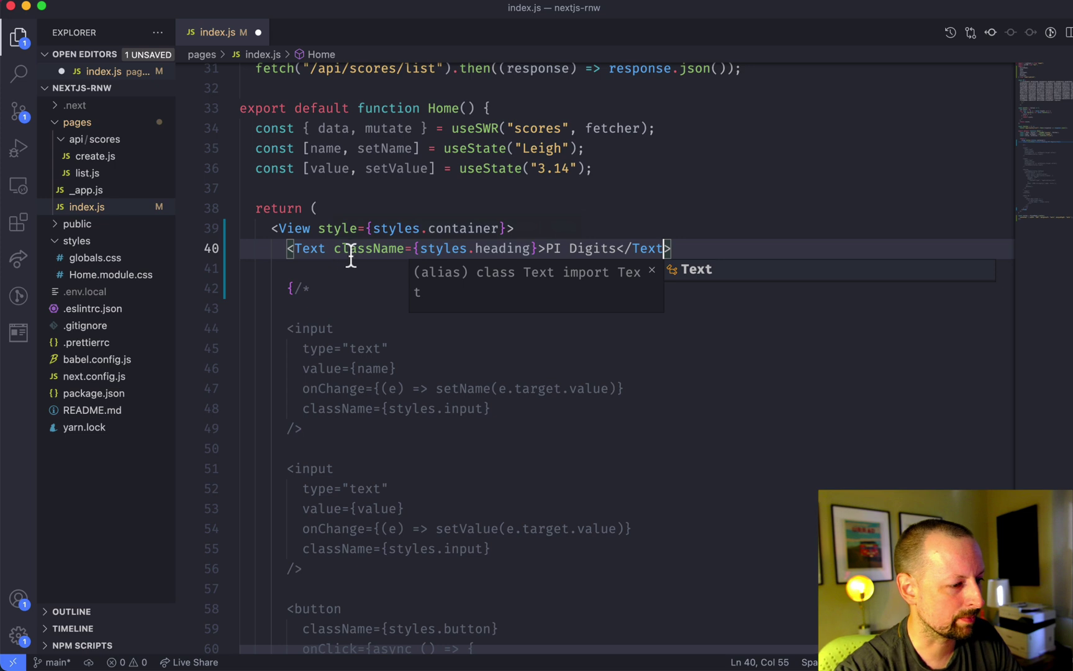
{"action": "double_click", "coordinate": [369, 248]}
{"action": "type", "text": "style"}
{"action": "key", "text": "super+s"}
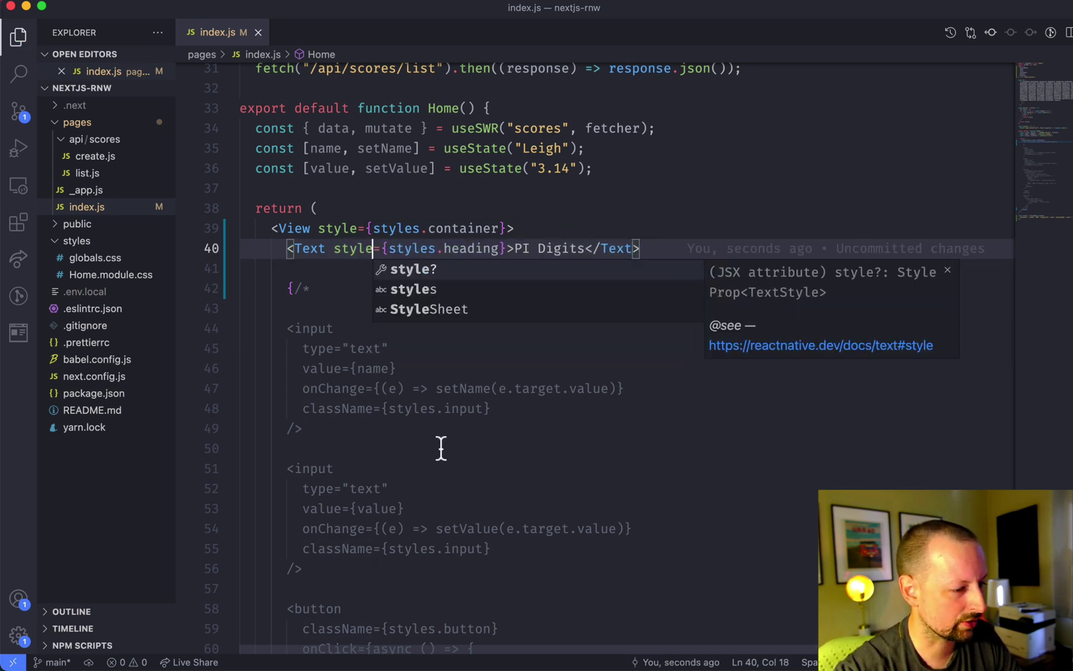
- Preview the centered PI Digits heading in Brave, then return to VS Code
{"action": "key", "text": "super+Tab"}
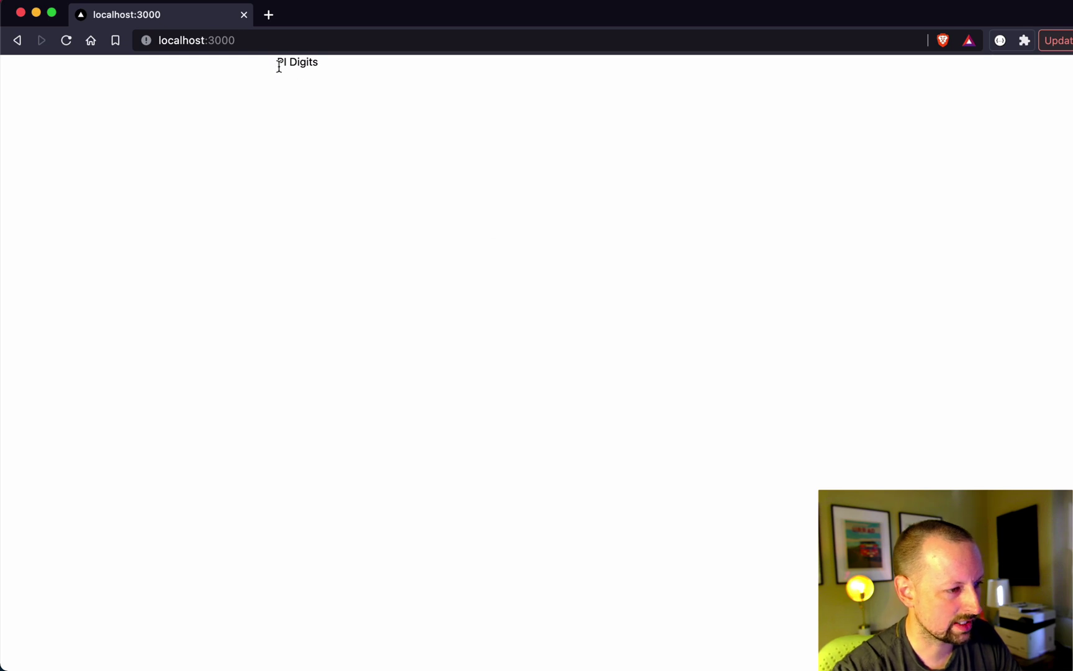
{"action": "left_click_drag", "start_coordinate": [278, 66], "coordinate": [346, 71]}
{"action": "key", "text": "super+Tab"}
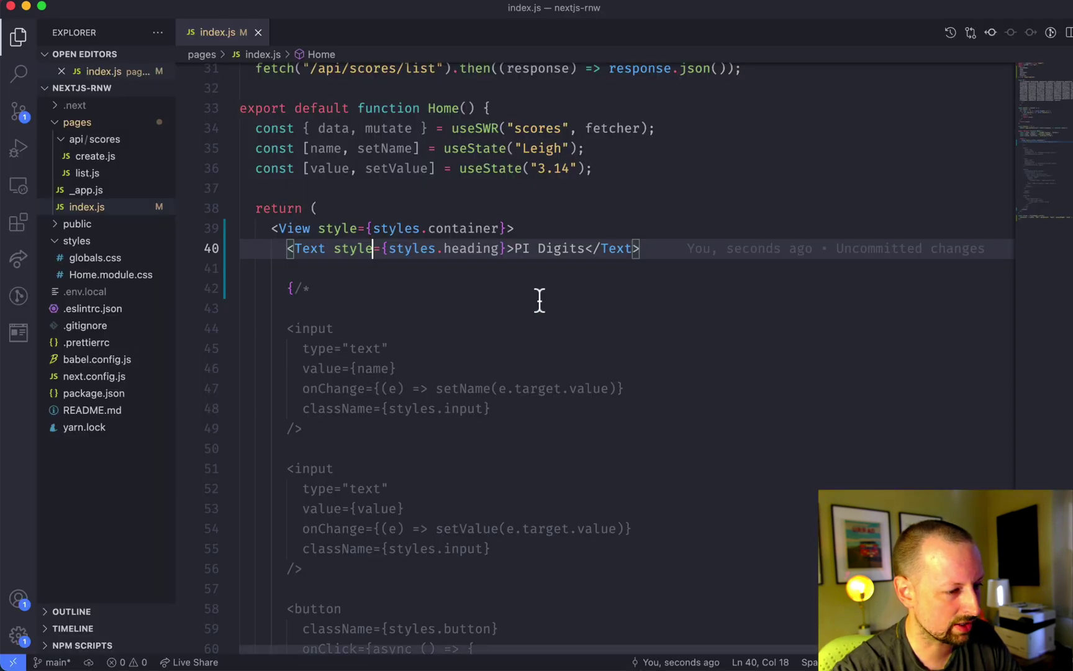
{"action": "scroll", "coordinate": [444, 457], "scroll_direction": "down", "scroll_amount": 10}
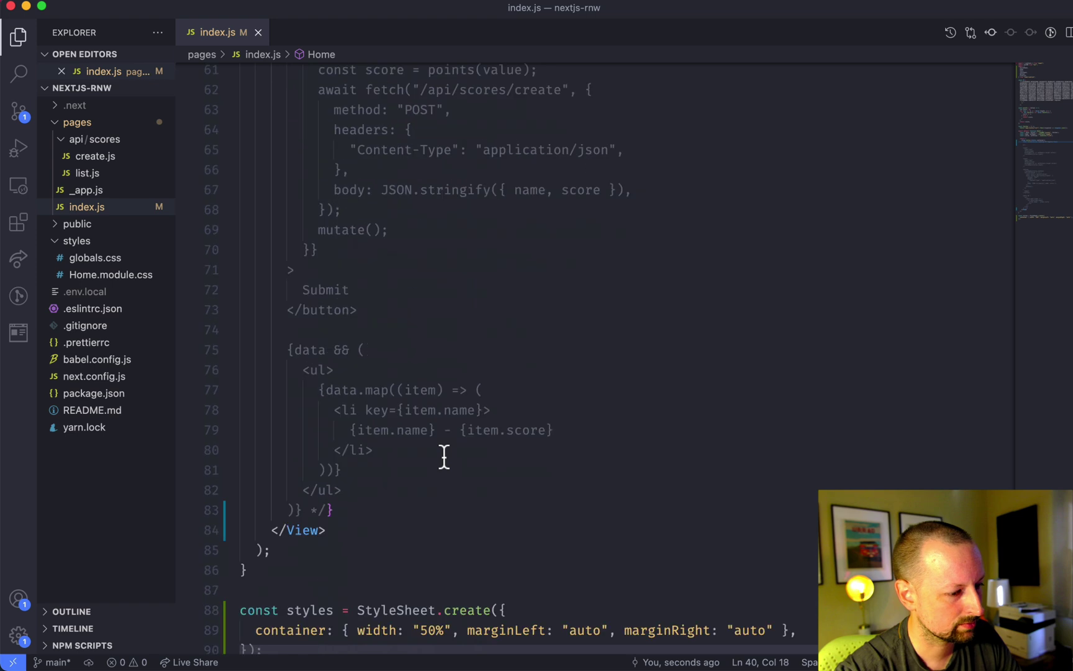
{"action": "scroll", "coordinate": [445, 458], "scroll_direction": "down", "scroll_amount": 5}
- Add a heading style with fontSize 2rem and 1rem top and bottom margins, save, and view the title in Brave
{"action": "left_click", "coordinate": [802, 594]}
{"action": "key", "text": "Return"}
{"action": "type", "text": "heading: {f"}
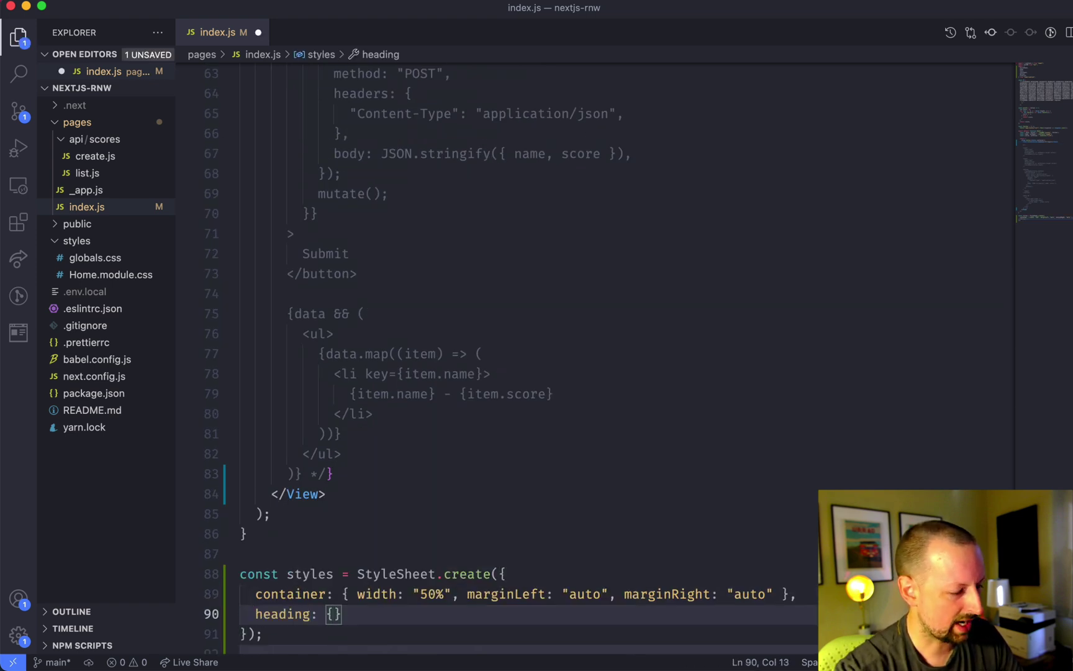
{"action": "type", "text": "ontSize: \"2"}
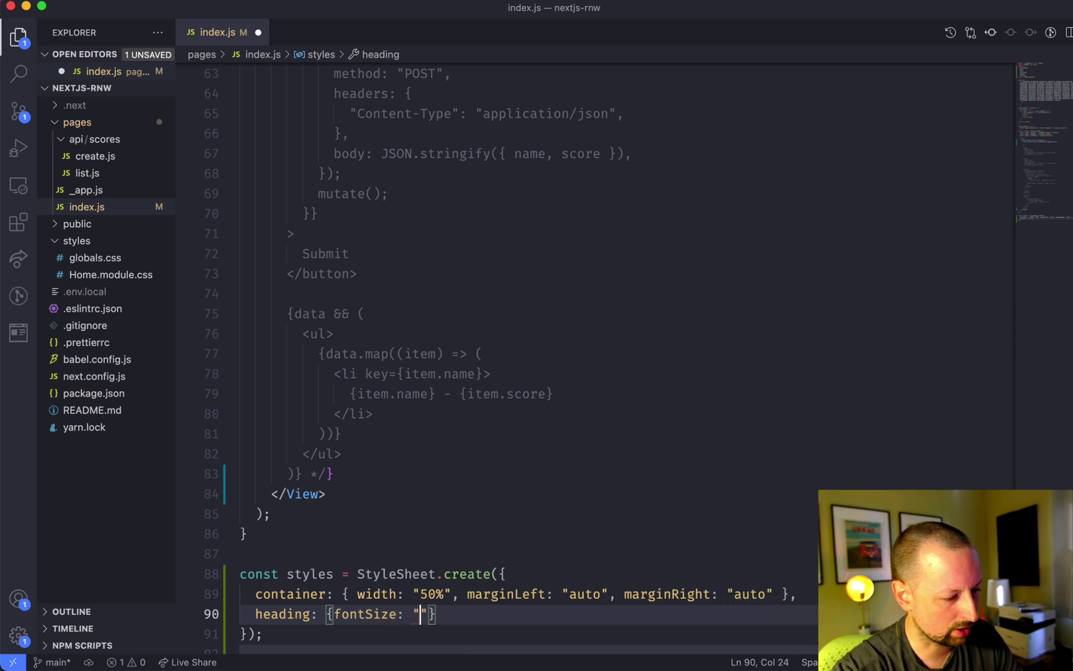
{"action": "type", "text": "rem\""}
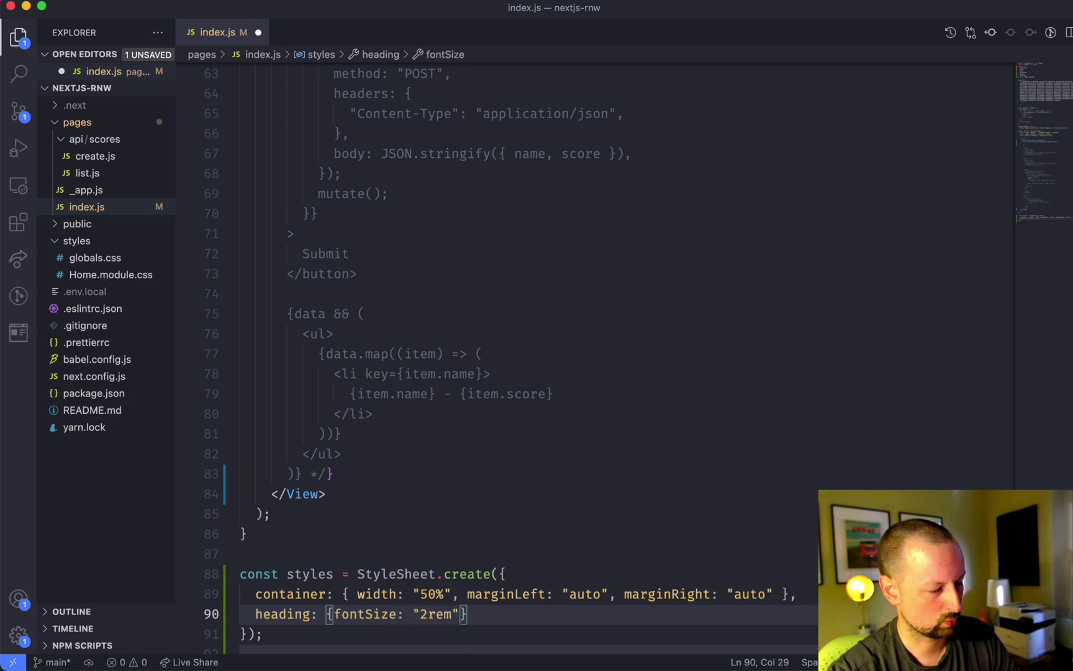
{"action": "type", "text": ", margin"}
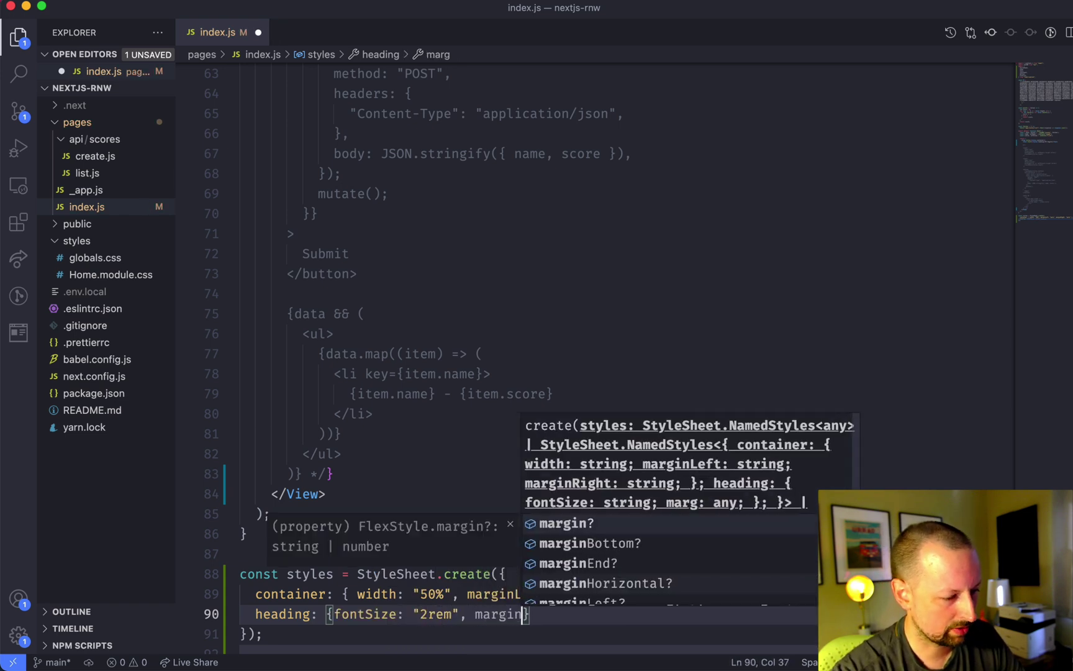
{"action": "type", "text": "T"}
{"action": "key", "text": "Tab"}
{"action": "type", "text": ": \"1rem\","}
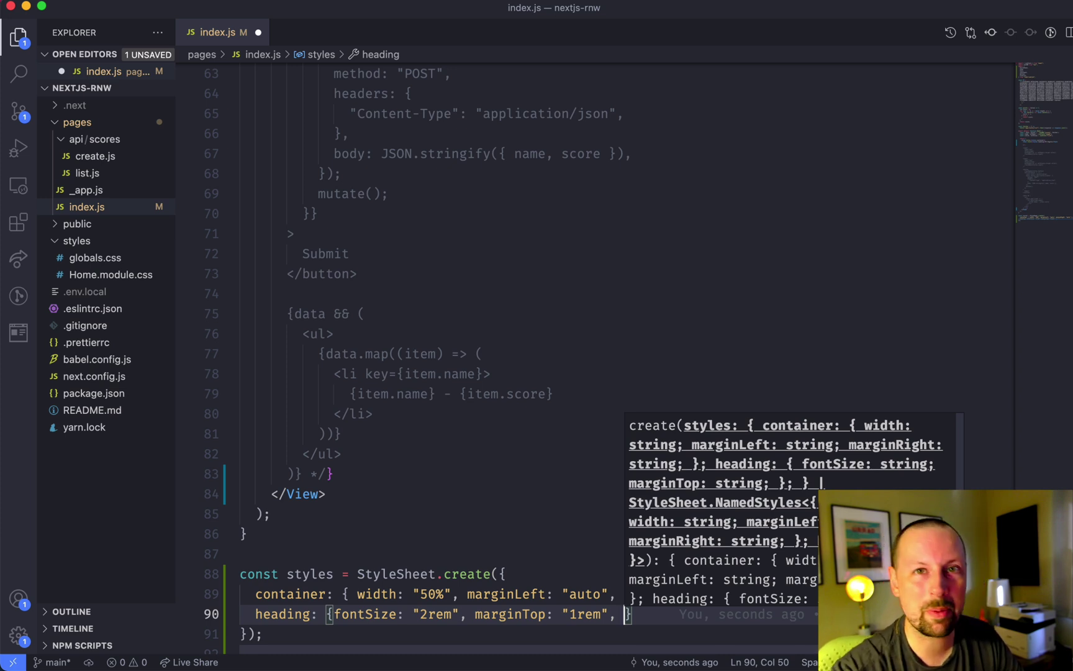
{"action": "type", "text": "marginBott"}
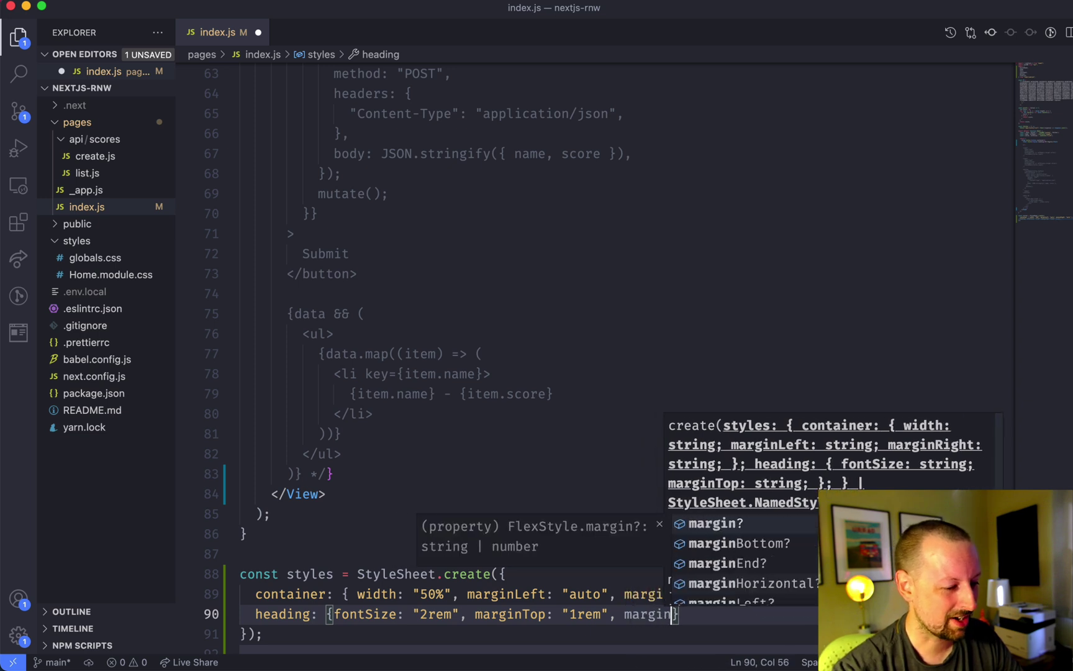
{"action": "type", "text": "om: \""}
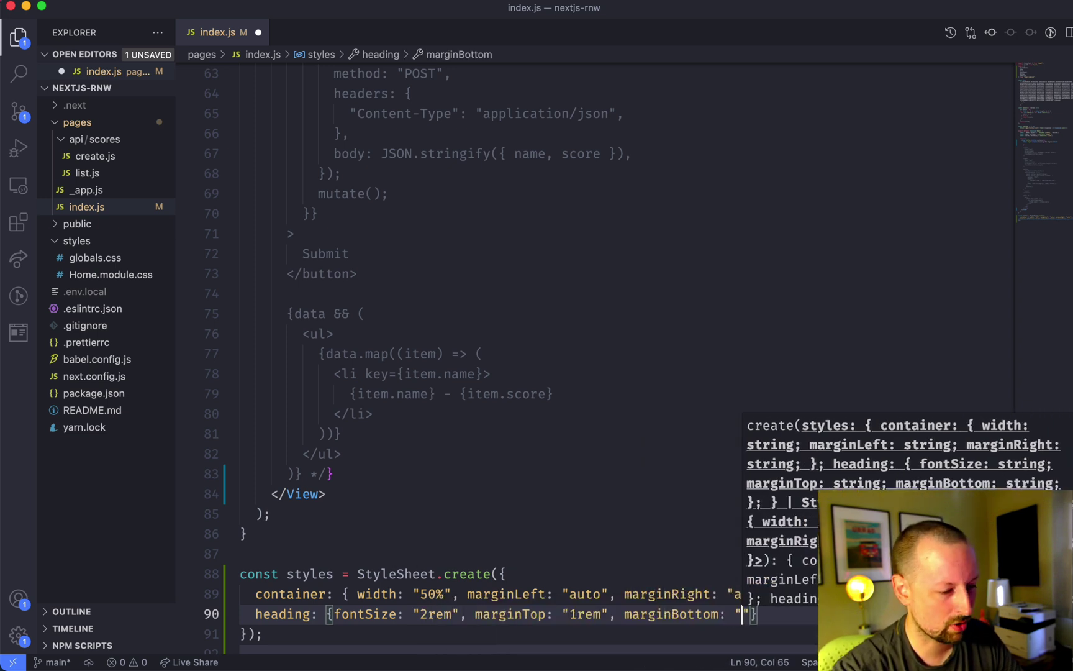
{"action": "type", "text": "1rem"}
{"action": "key", "text": "super+s"}
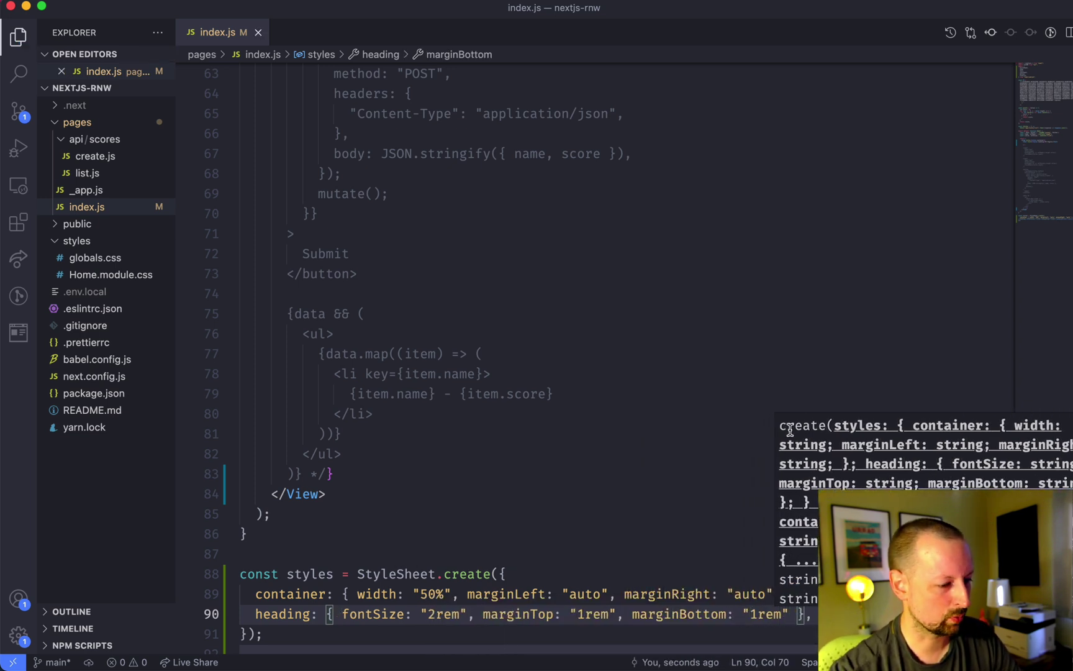
{"action": "key", "text": "super+Tab"}
{"action": "left_click_drag", "start_coordinate": [275, 88], "coordinate": [381, 82]}
- Inspect the PI Digits heading in DevTools to review its generated font-size and margin classes
{"action": "left_click", "coordinate": [346, 113]}
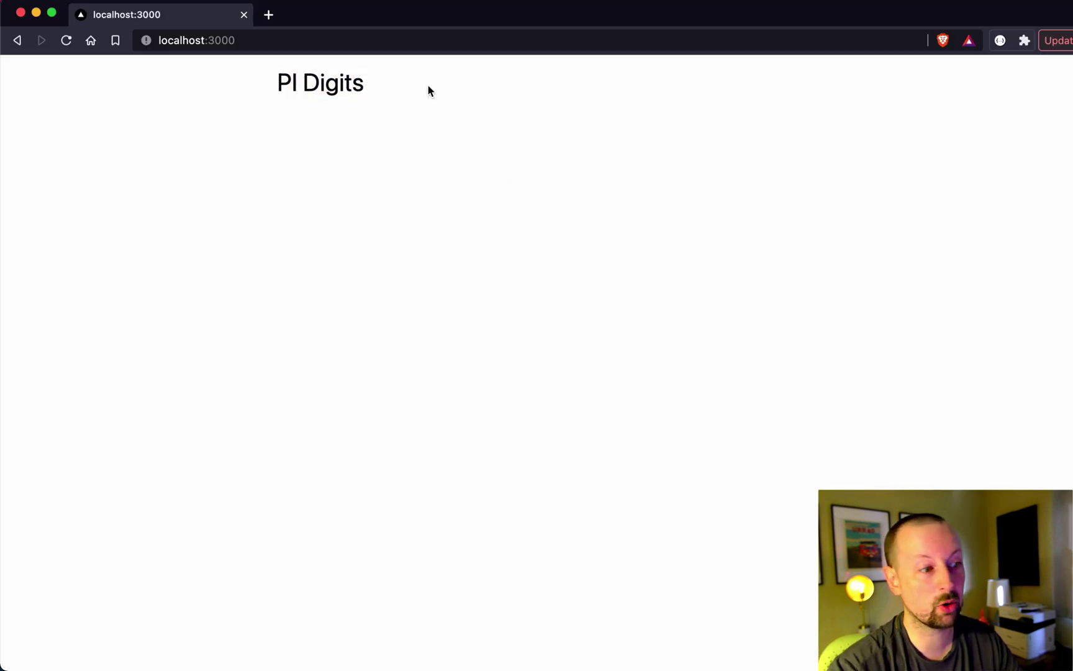
{"action": "right_click", "coordinate": [324, 82]}
{"action": "left_click", "coordinate": [362, 200]}
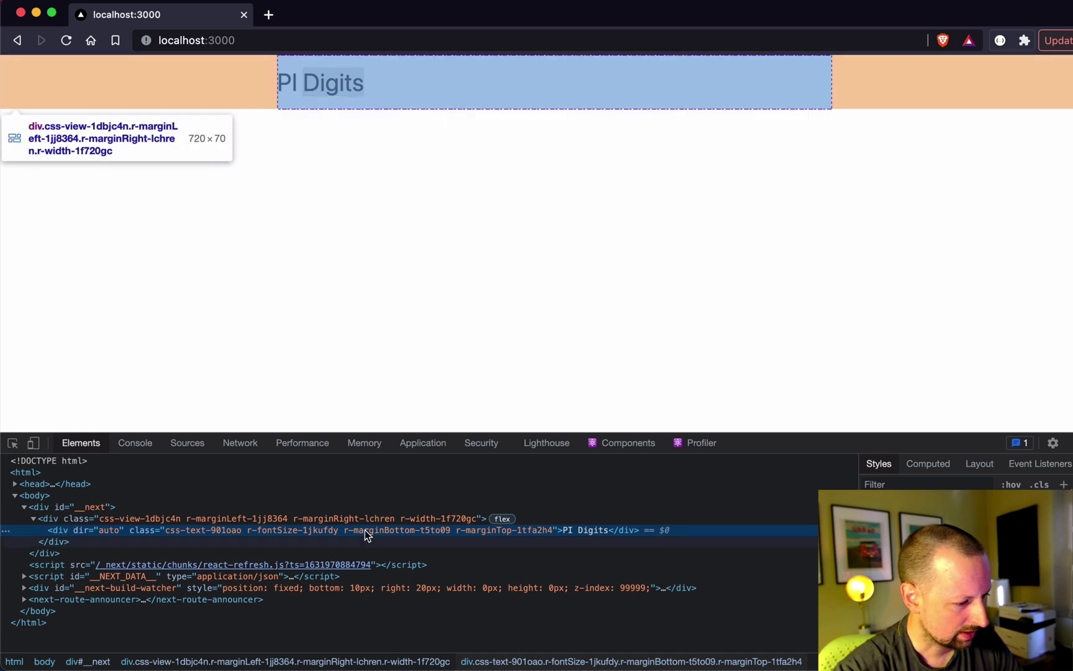
{"action": "key", "text": "F12"}
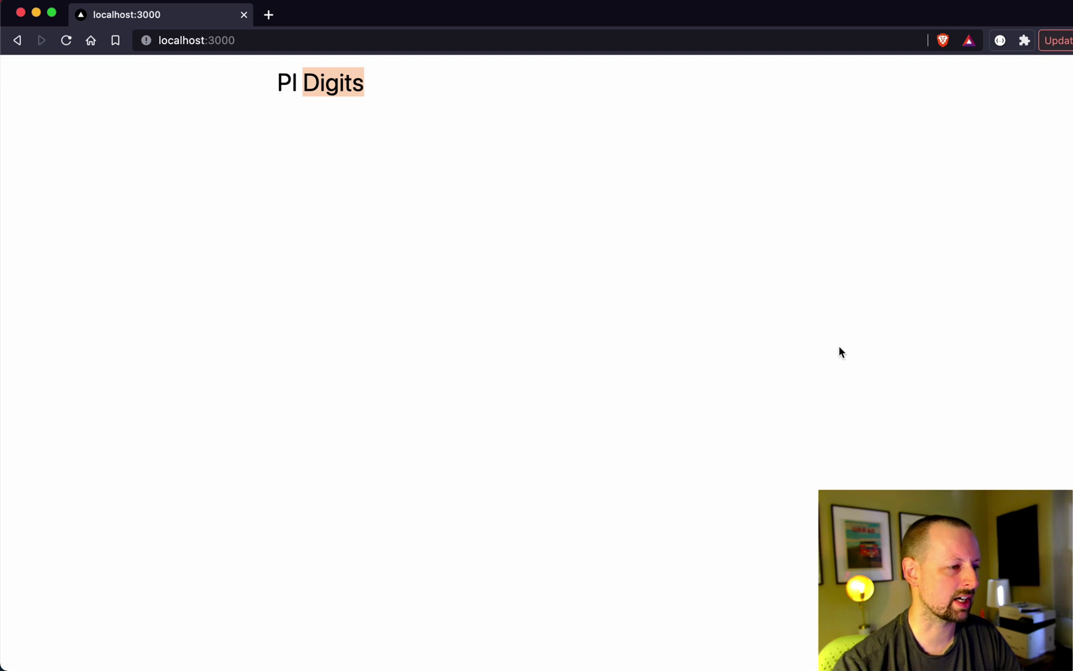
{"action": "left_click", "coordinate": [665, 177]}
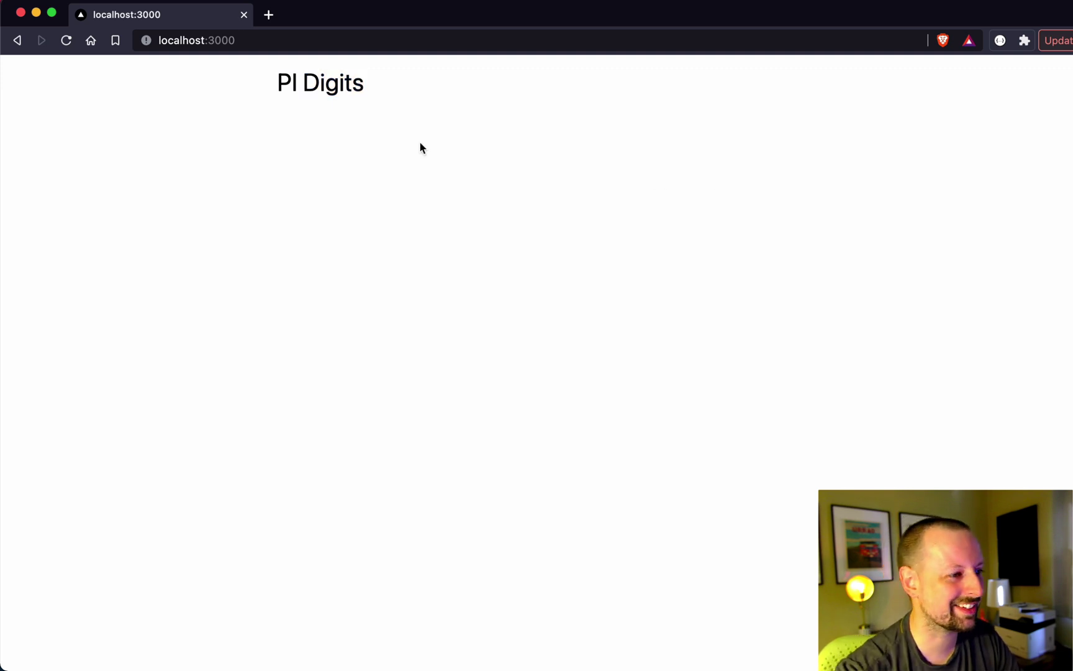
{"action": "left_click_drag", "start_coordinate": [278, 82], "coordinate": [411, 75]}
{"action": "left_click", "coordinate": [481, 215]}
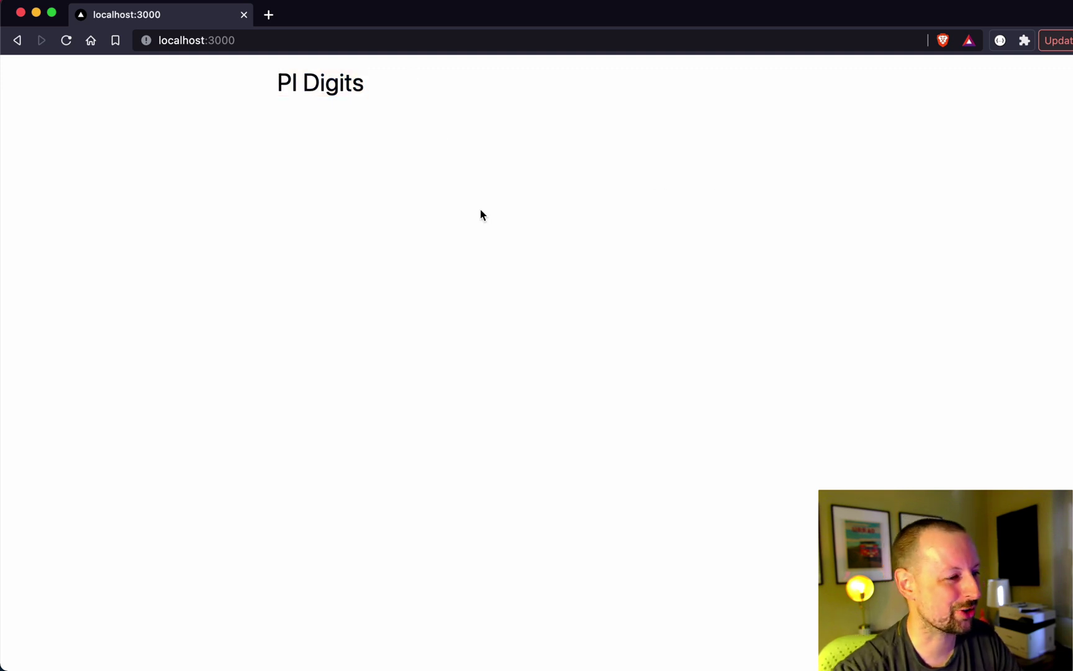
- Move the commented name input block below the PI Digits Text line
{"action": "key", "text": "super+Tab"}
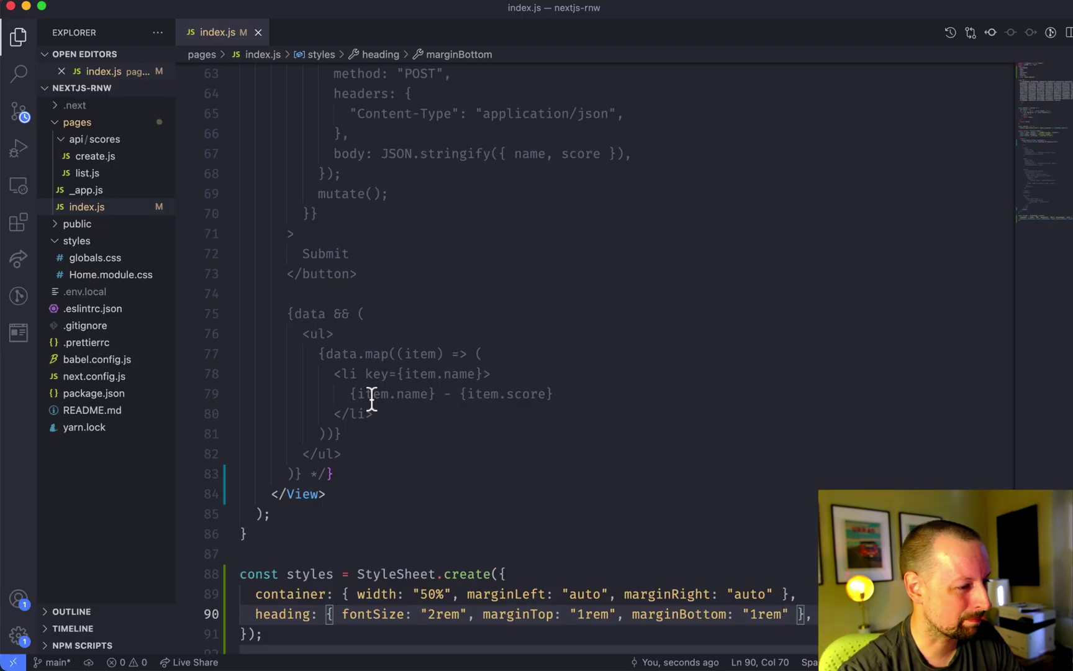
{"action": "scroll", "coordinate": [372, 401], "scroll_direction": "up", "scroll_amount": 10}
{"action": "scroll", "coordinate": [372, 402], "scroll_direction": "up", "scroll_amount": 3}
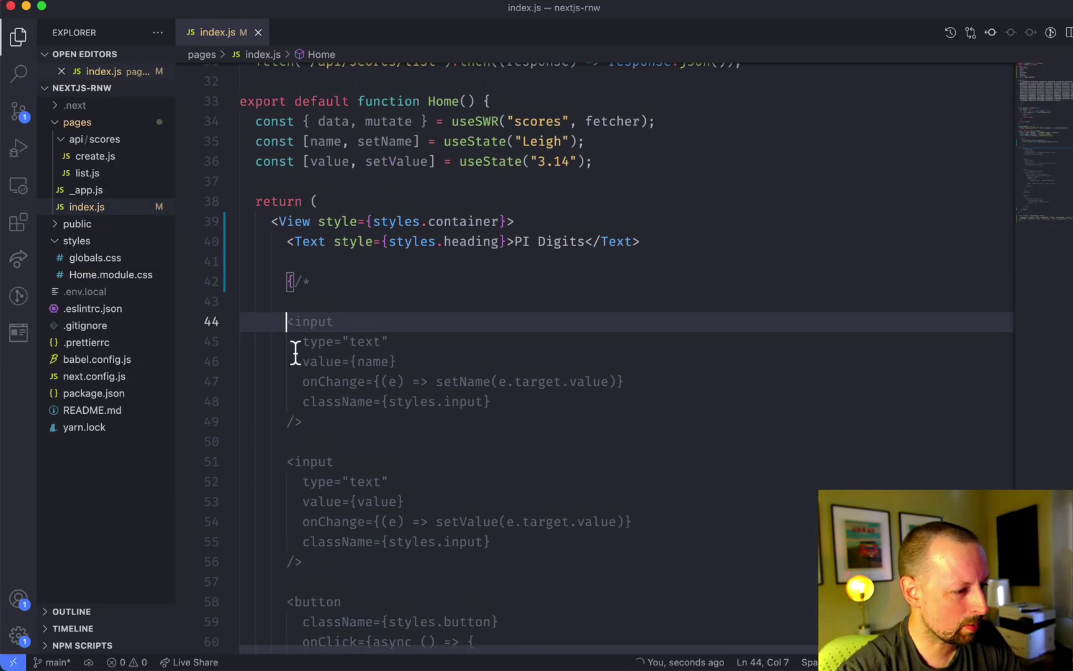
{"action": "left_click_drag", "start_coordinate": [287, 322], "coordinate": [311, 420]}
{"action": "key", "text": "super+c"}
{"action": "key", "text": "BackSpace"}
{"action": "left_click", "coordinate": [656, 261]}
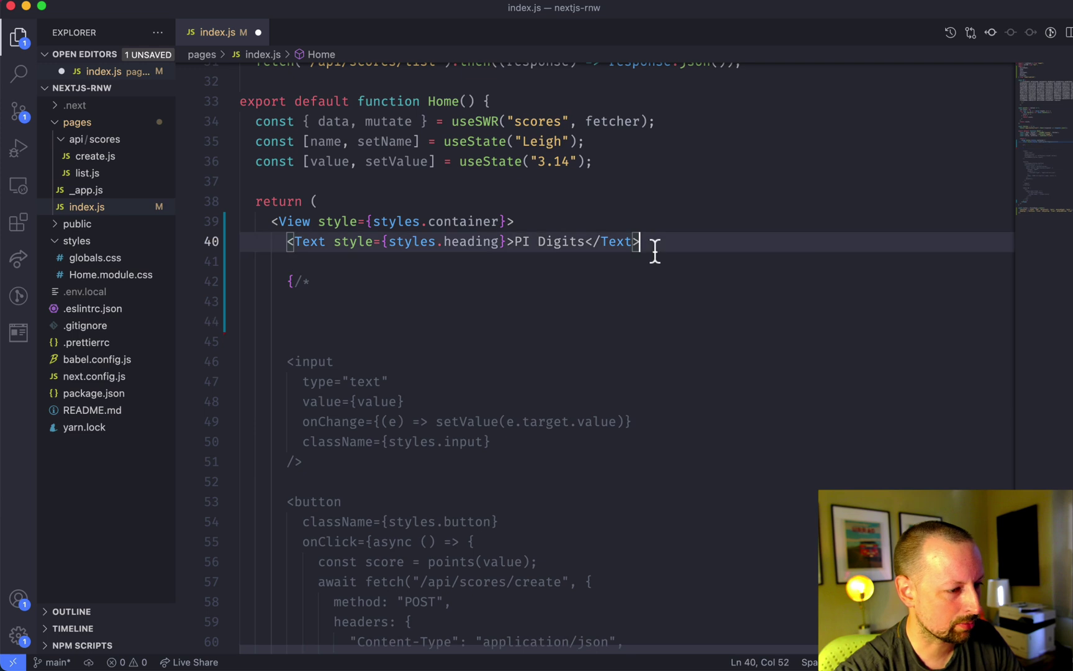
{"action": "key", "text": "Return"}
{"action": "key", "text": "super+v"}
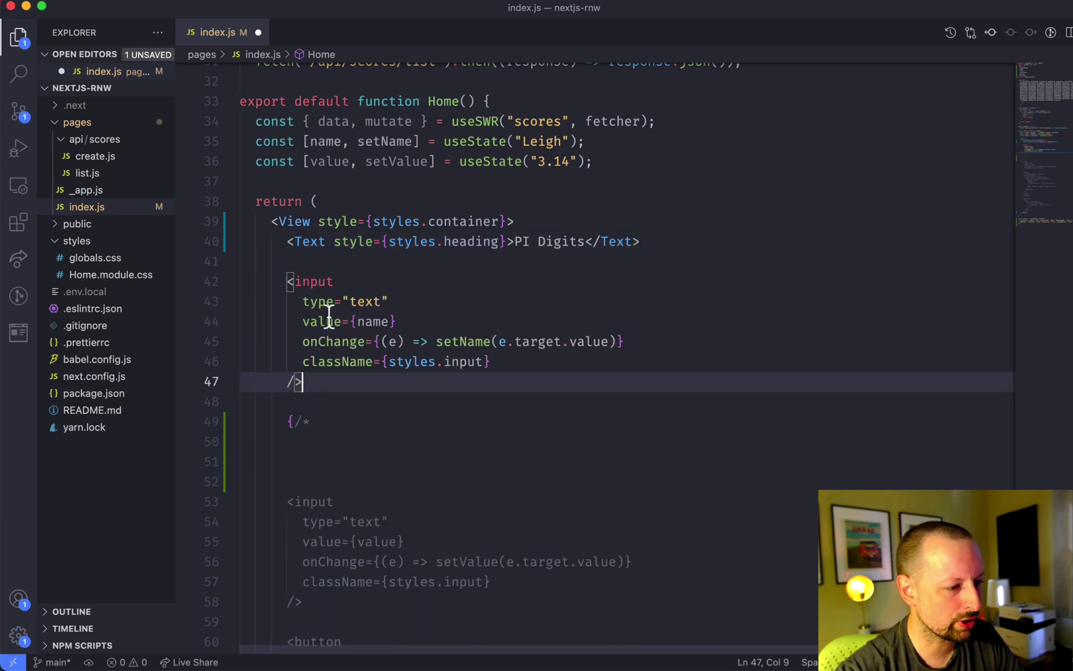
- Rename the input tag to TextInput and remove its type attribute
{"action": "double_click", "coordinate": [314, 282]}
{"action": "type", "text": "Text"}
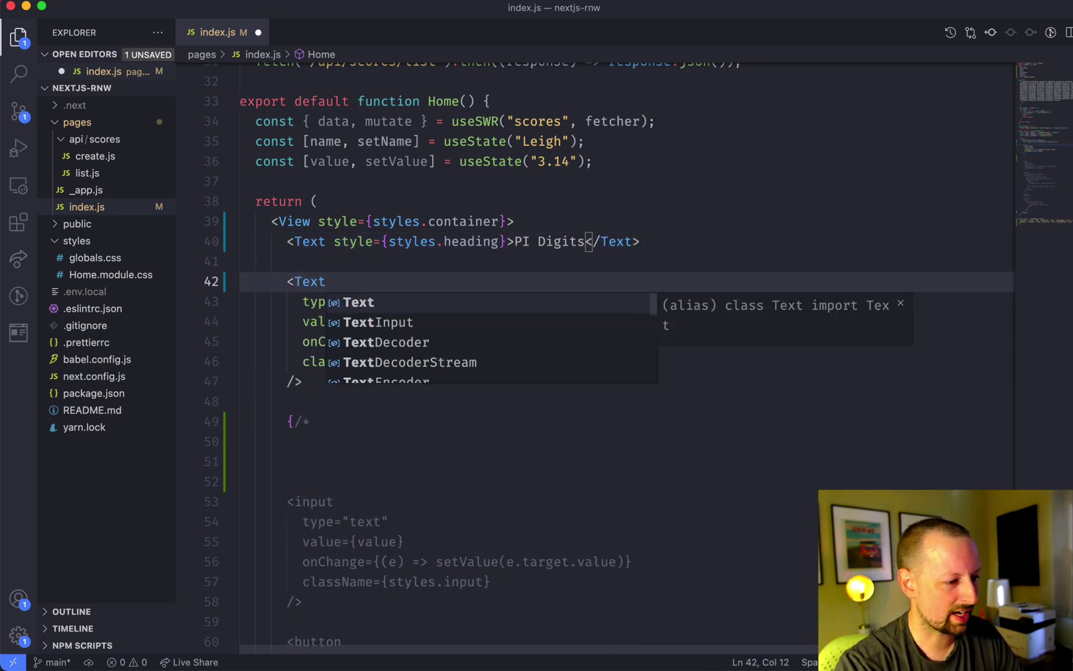
{"action": "type", "text": "Input"}
{"action": "left_click_drag", "start_coordinate": [392, 302], "coordinate": [369, 282]}
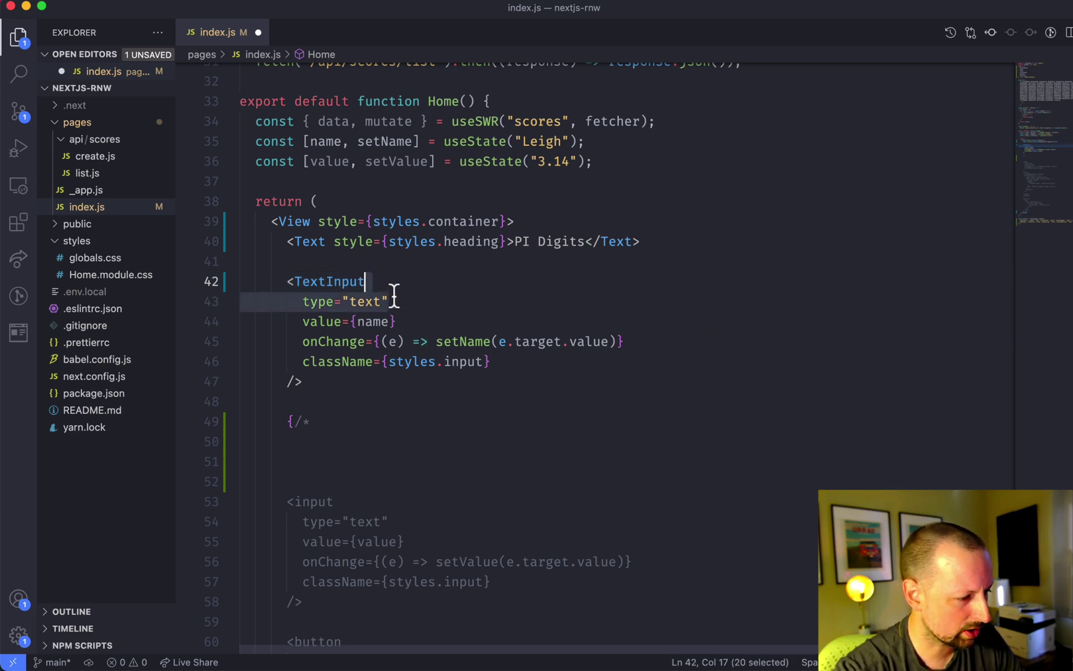
{"action": "key", "text": "BackSpace"}
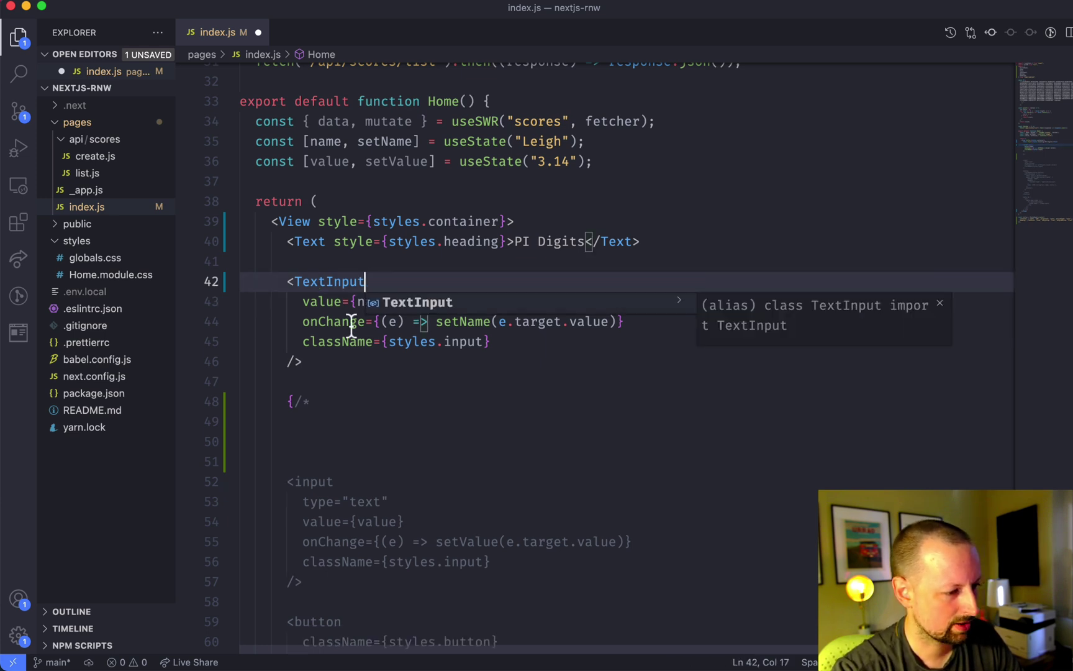
{"action": "left_click", "coordinate": [302, 342]}
{"action": "left_click_drag", "start_coordinate": [303, 301], "coordinate": [434, 303]}
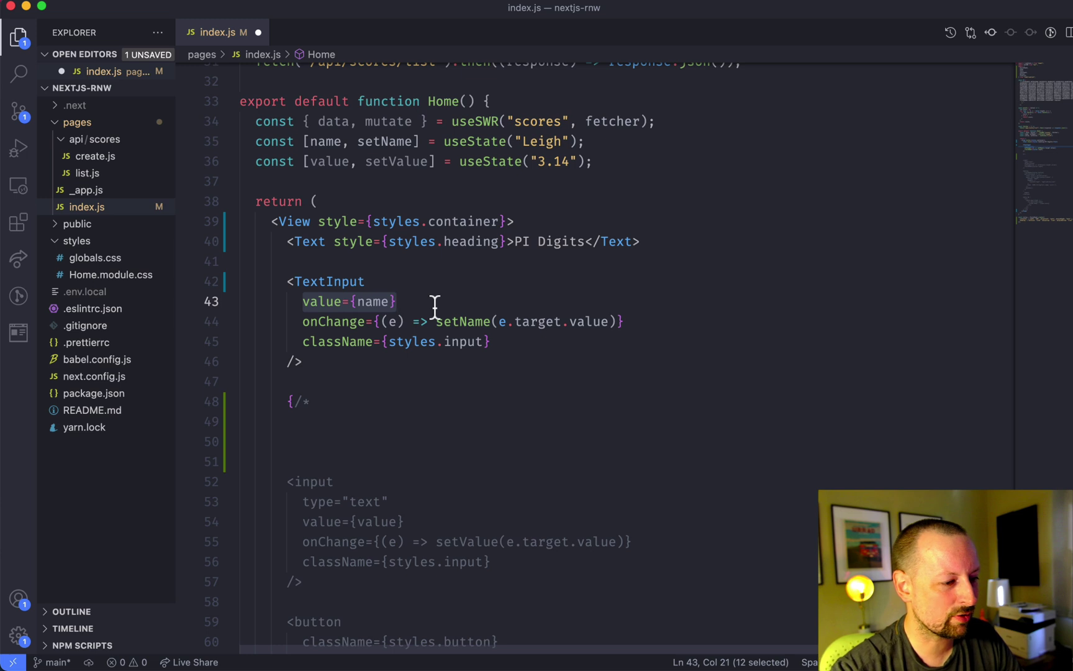
- Change onChange to onChangeText with (text) => setName(text), and className to style
{"action": "double_click", "coordinate": [335, 322]}
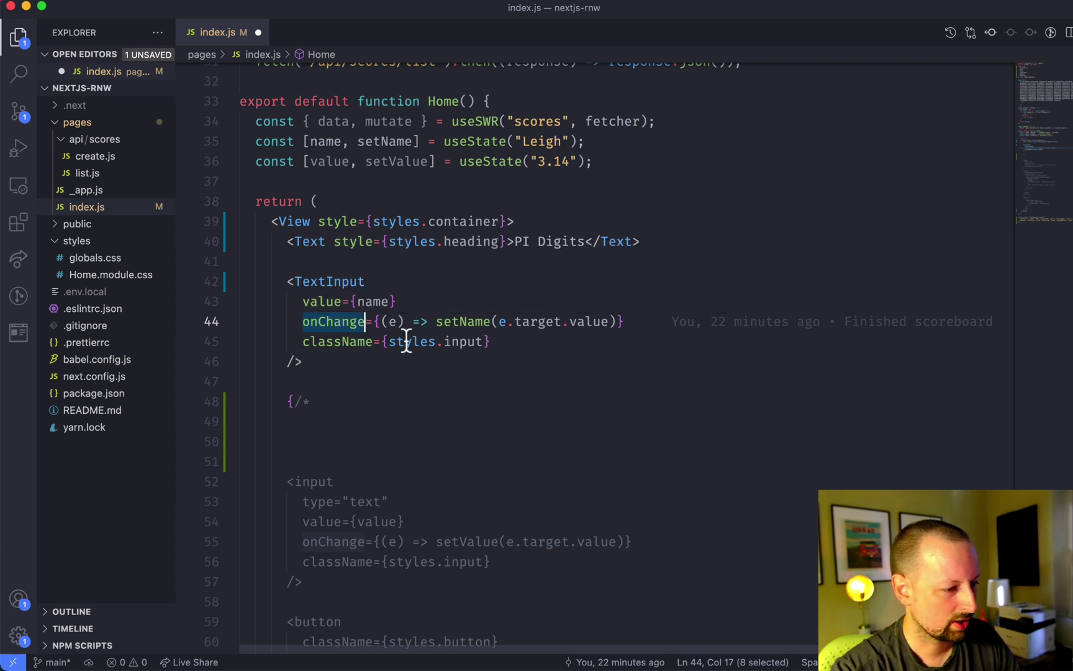
{"action": "type", "text": "T"}
{"action": "key", "text": "super+z"}
{"action": "key", "text": "Right"}
{"action": "type", "text": "Text"}
{"action": "double_click", "coordinate": [428, 321]}
{"action": "type", "text": "text"}
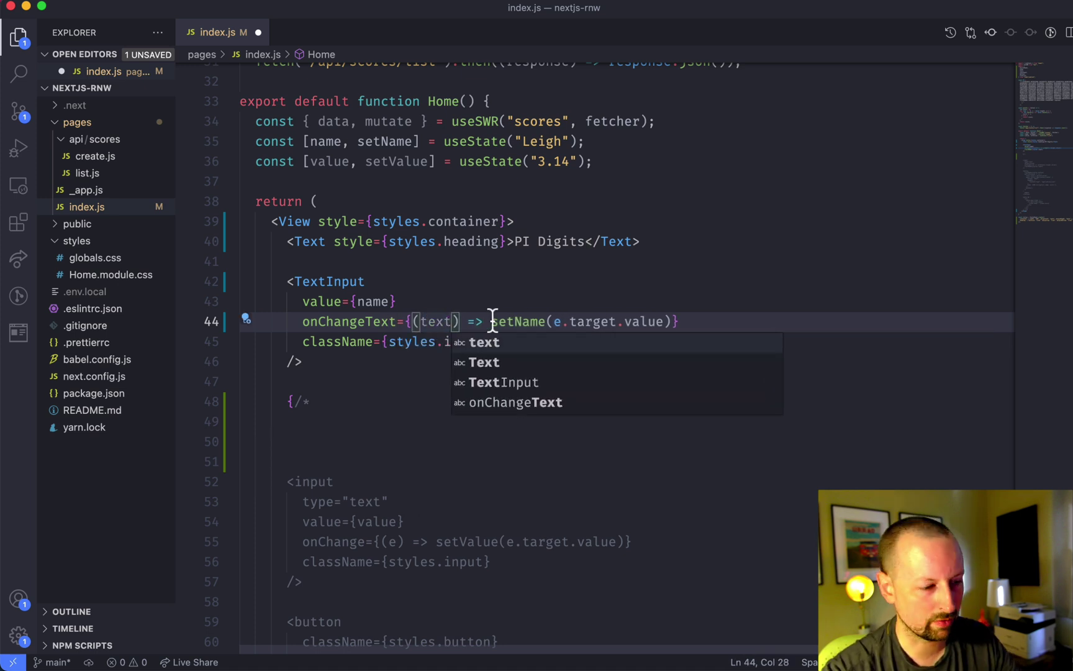
{"action": "left_click_drag", "start_coordinate": [556, 321], "coordinate": [661, 322]}
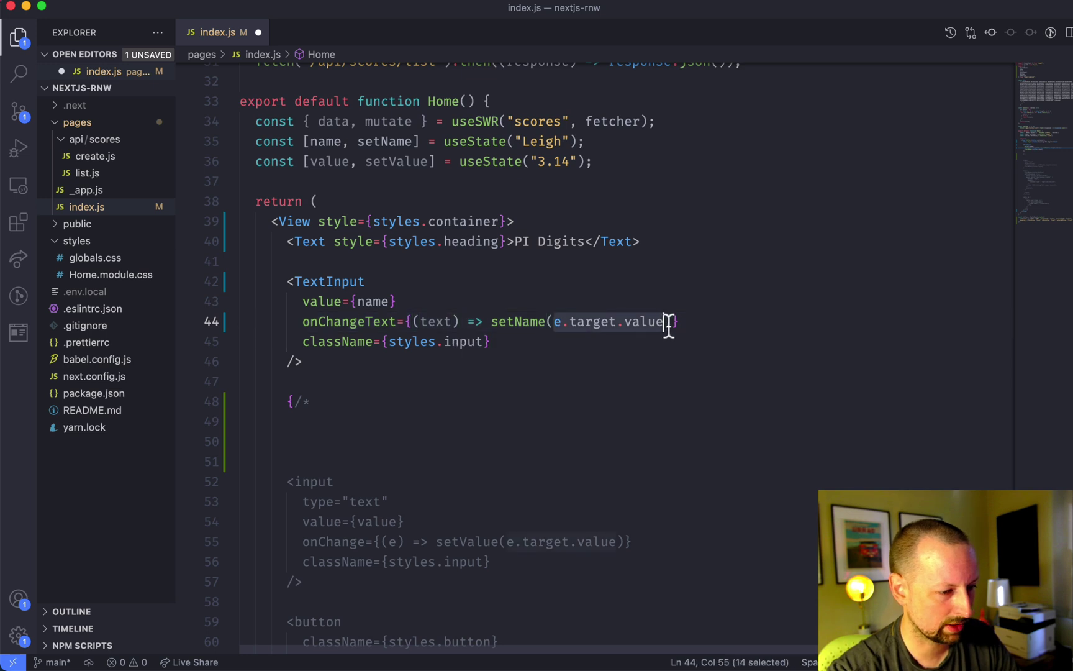
{"action": "type", "text": "text"}
{"action": "left_click", "coordinate": [478, 522]}
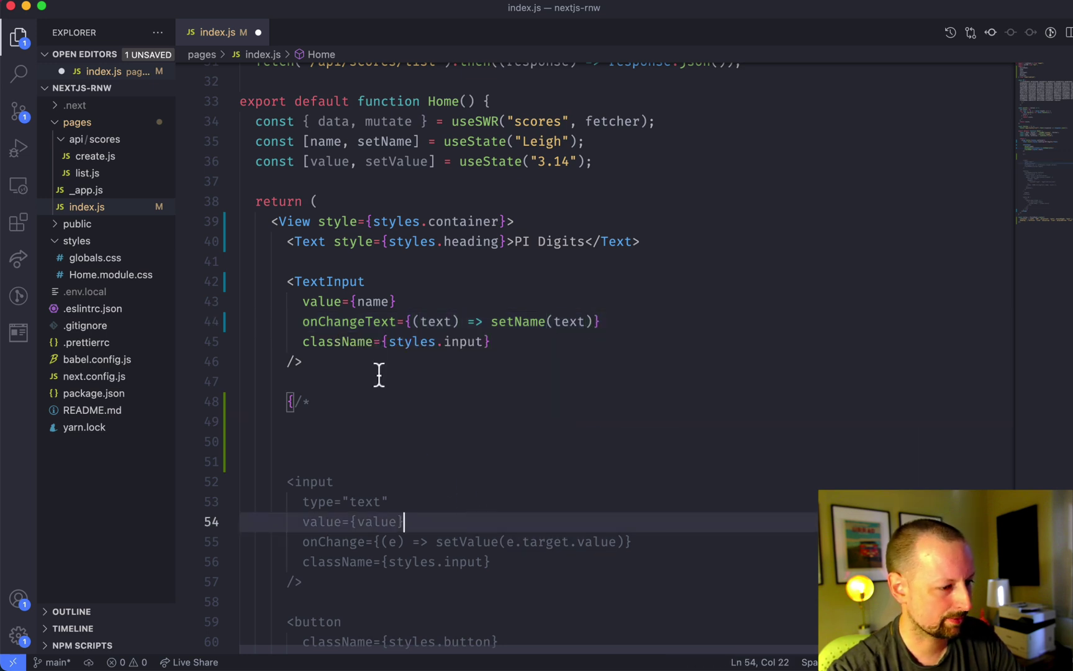
{"action": "double_click", "coordinate": [339, 344]}
{"action": "type", "text": "style"}
{"action": "key", "text": "Escape"}
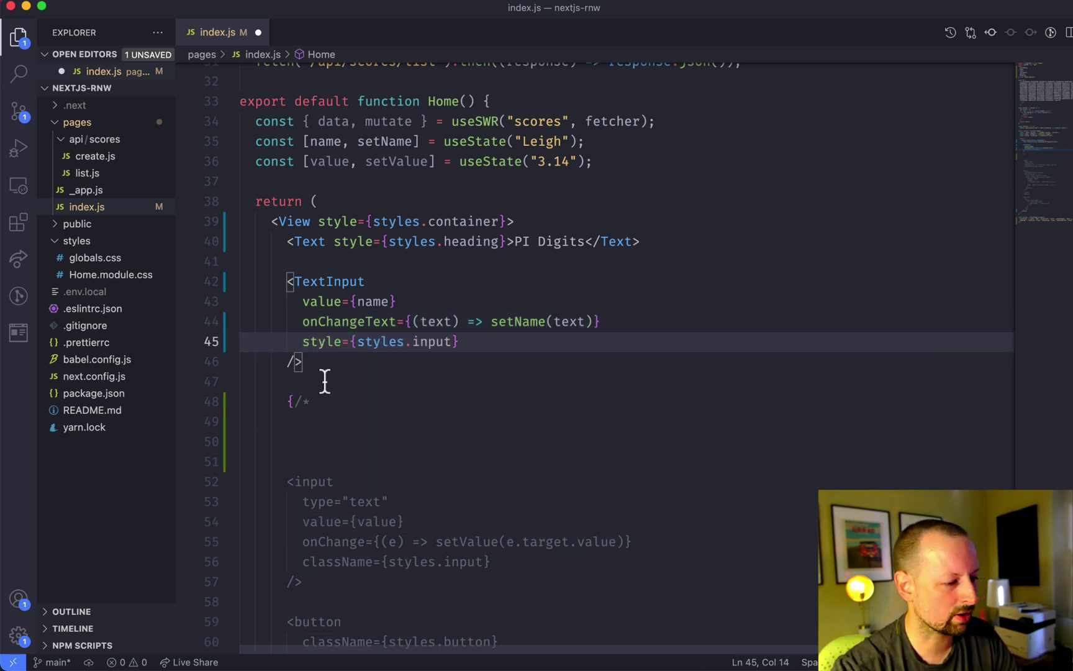
{"action": "scroll", "coordinate": [414, 503], "scroll_direction": "down", "scroll_amount": 2}
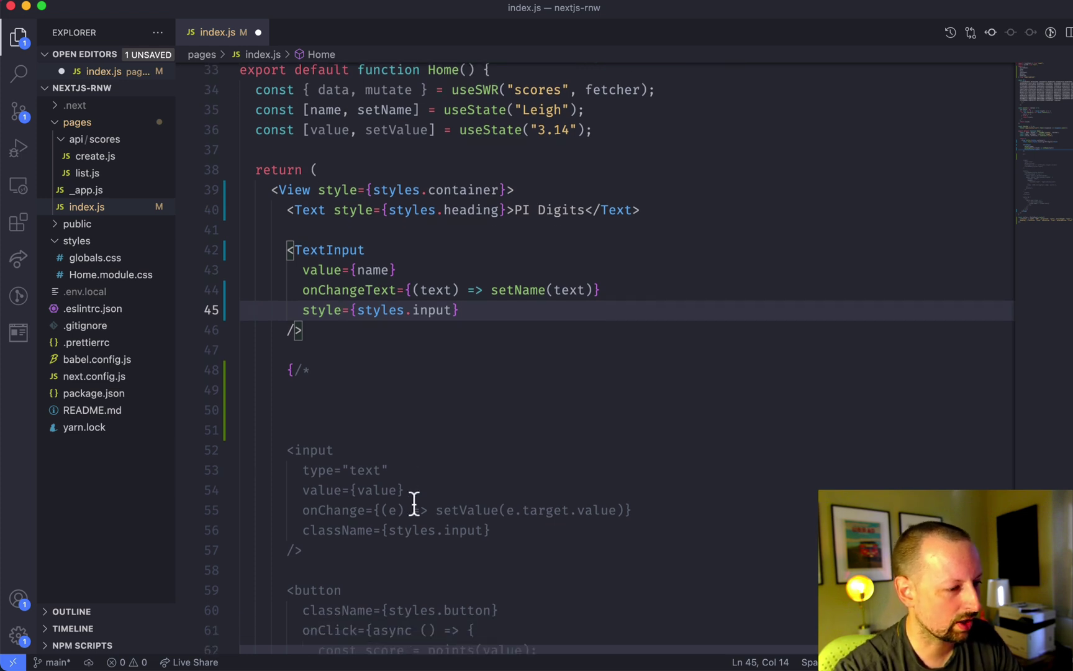
{"action": "scroll", "coordinate": [414, 504], "scroll_direction": "down", "scroll_amount": 5}
{"action": "scroll", "coordinate": [413, 504], "scroll_direction": "down", "scroll_amount": 8}
{"action": "scroll", "coordinate": [414, 503], "scroll_direction": "down", "scroll_amount": 5}
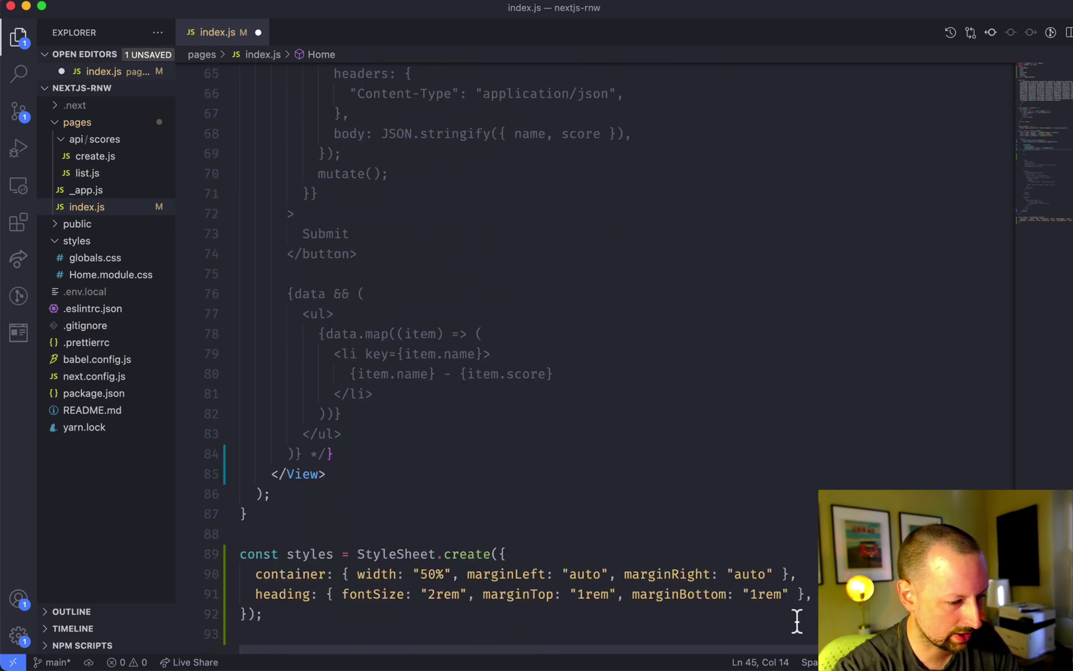
- Add an empty input entry to the styles object and save
{"action": "left_click", "coordinate": [813, 594]}
{"action": "key", "text": "Return"}
{"action": "type", "text": "input: {},"}
{"action": "key", "text": "super+s"}
- Check the Leigh name field under the heading in Brave, then return to the code
{"action": "key", "text": "super+Tab"}
{"action": "left_click", "coordinate": [320, 117]}
{"action": "left_click", "coordinate": [376, 128]}
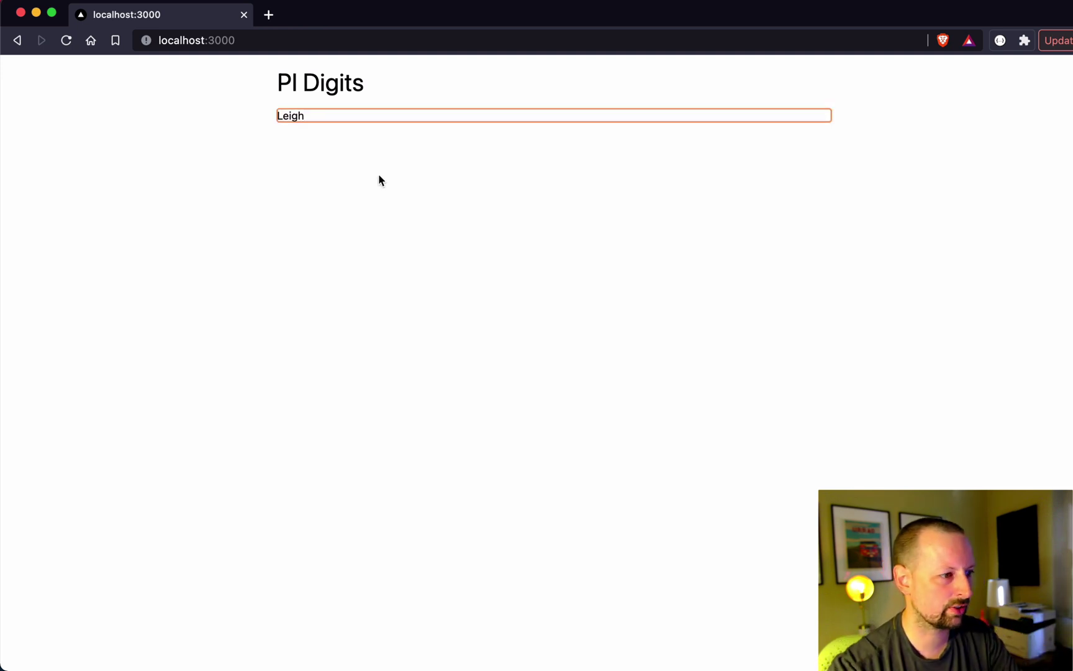
{"action": "key", "text": "Return"}
{"action": "left_click", "coordinate": [308, 118]}
{"action": "key", "text": "super+Tab"}
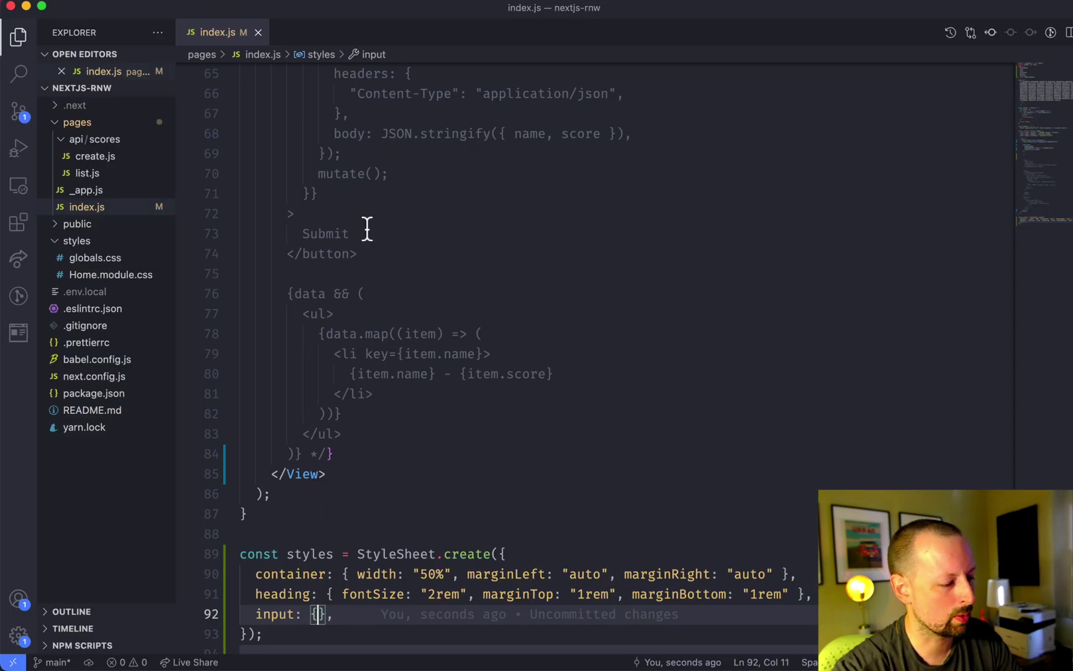
{"action": "type", "text": "borderColor"}
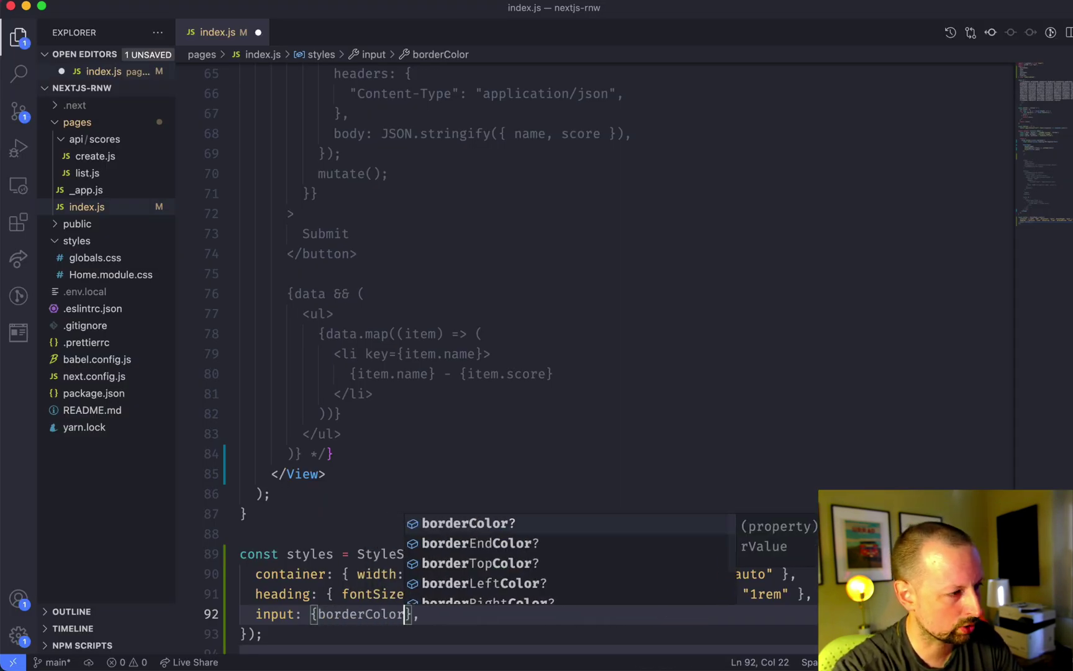
{"action": "type", "text": ": \"#000\""}
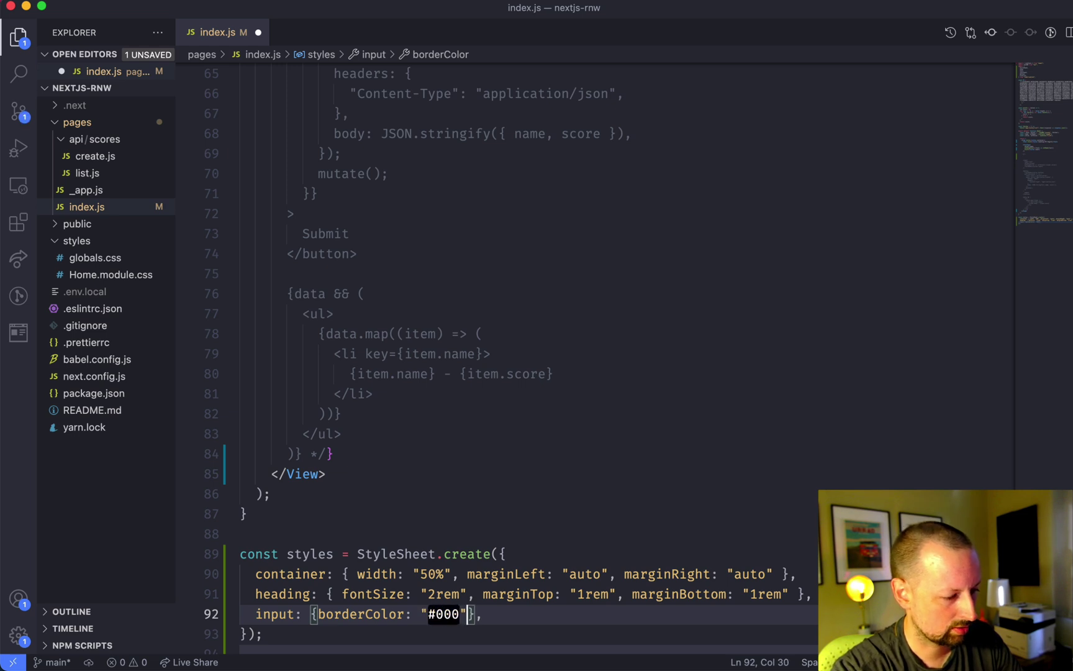
{"action": "type", "text": ", borderWidth"}
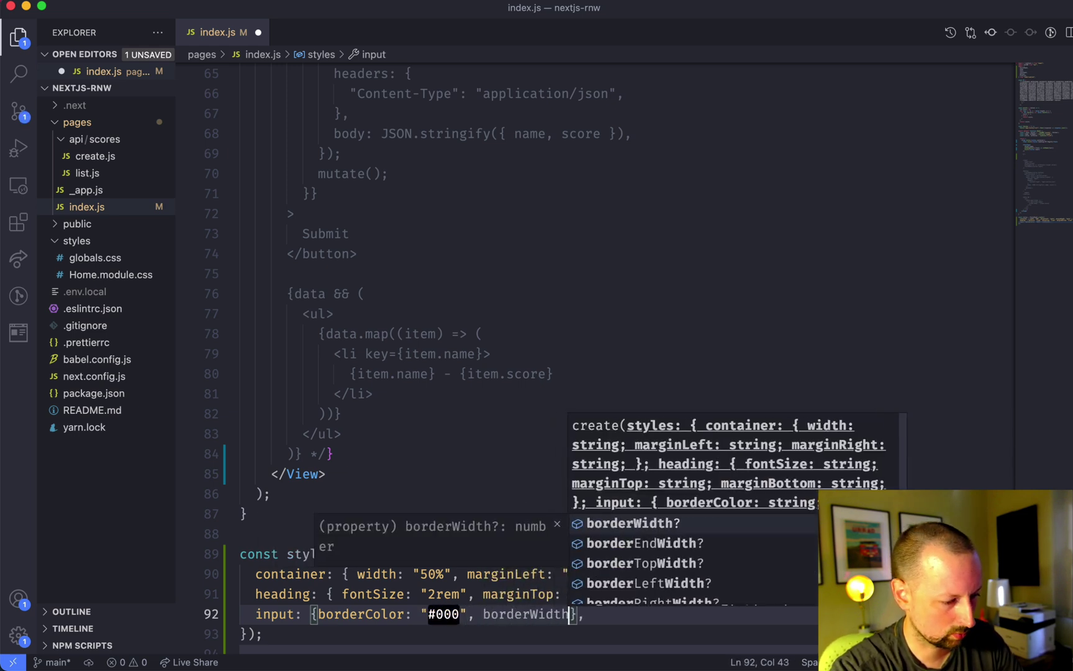
{"action": "type", "text": ": \"1px\", "}
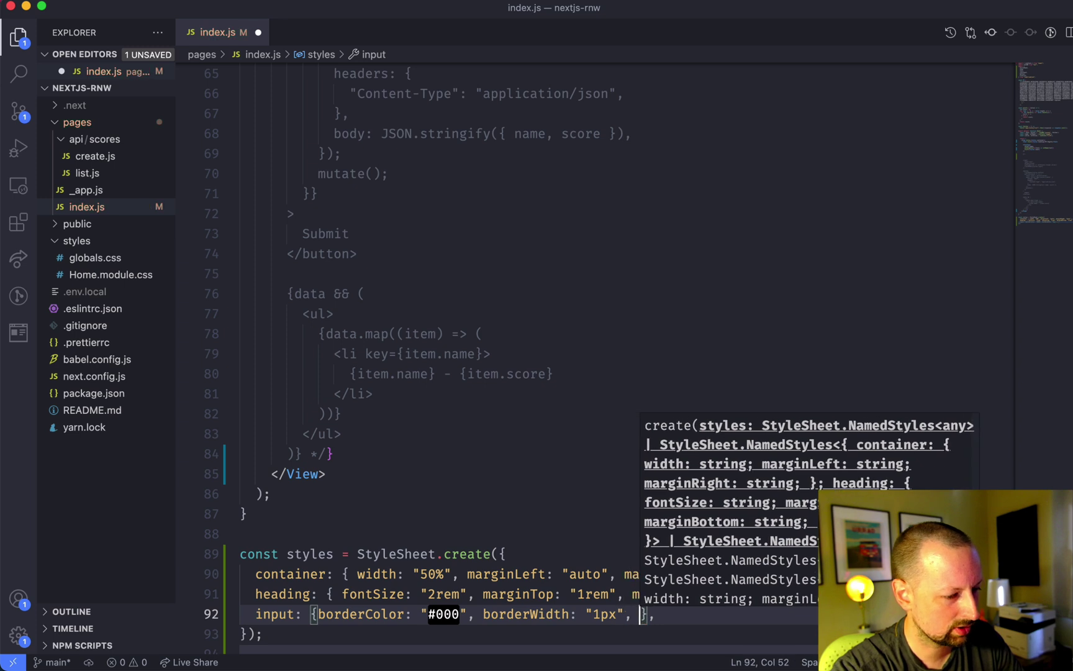
{"action": "type", "text": "padding: \"1rem\""}
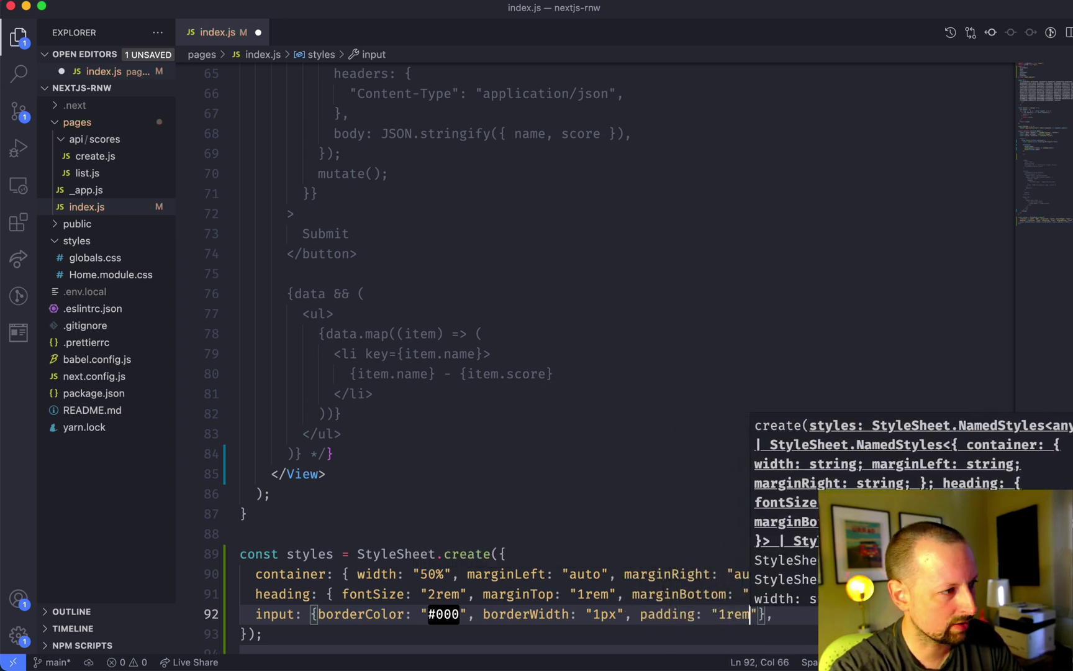
{"action": "type", "text": "\", marginBottom"}
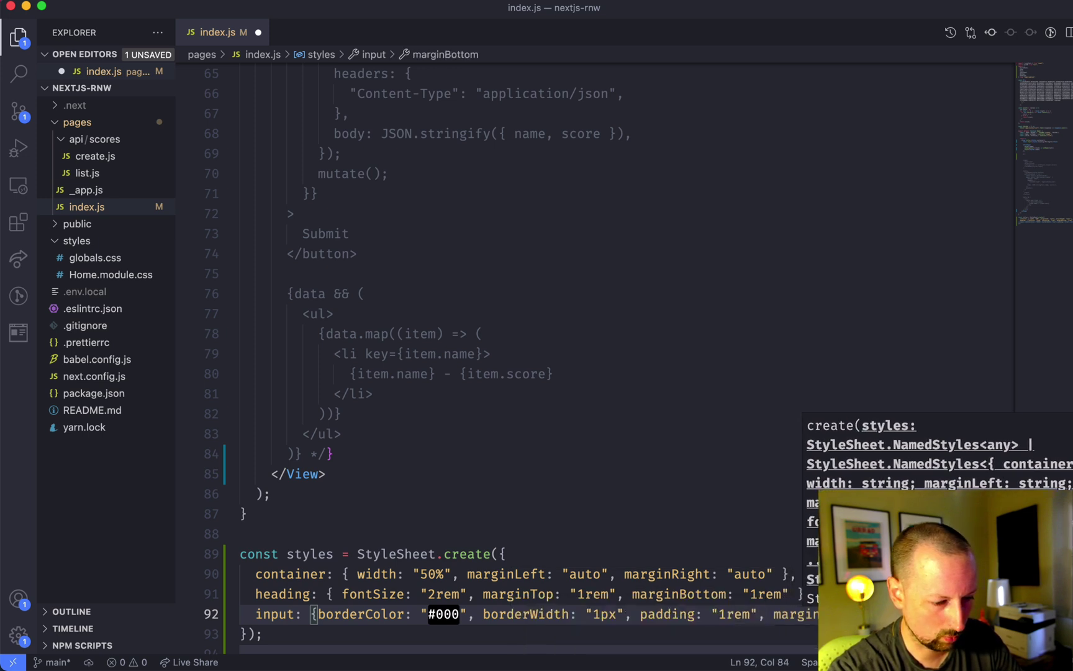
{"action": "type", "text": ": \"1rem\""}
- Save the input style with black 1px border, 1rem padding and bottom margin, and check the Leigh field
{"action": "key", "text": "super+s"}
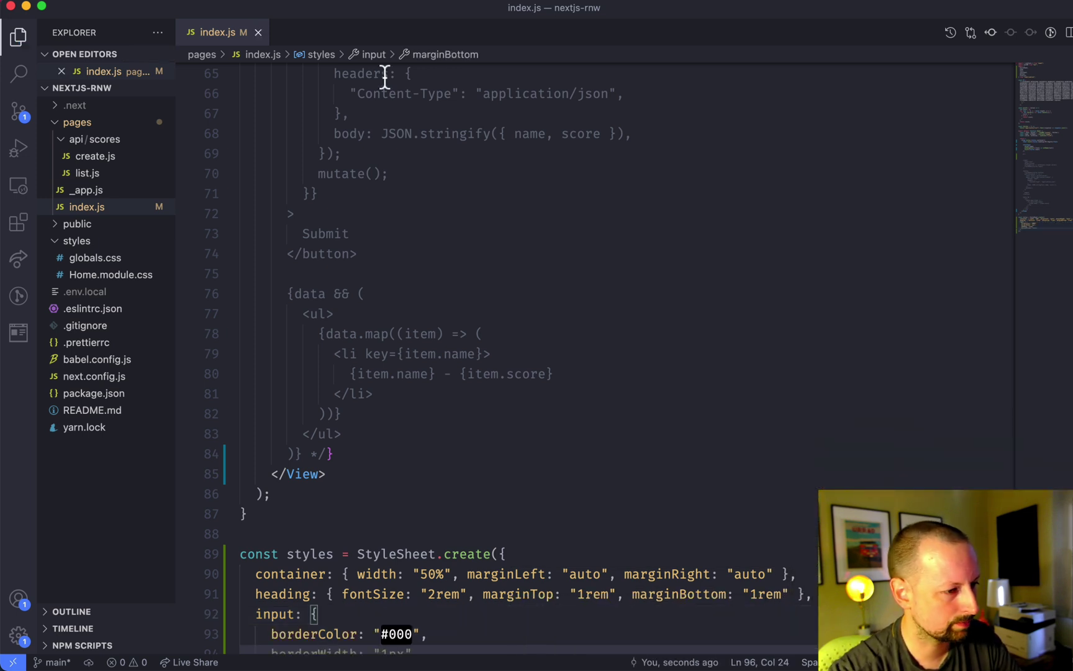
{"action": "key", "text": "super+Tab"}
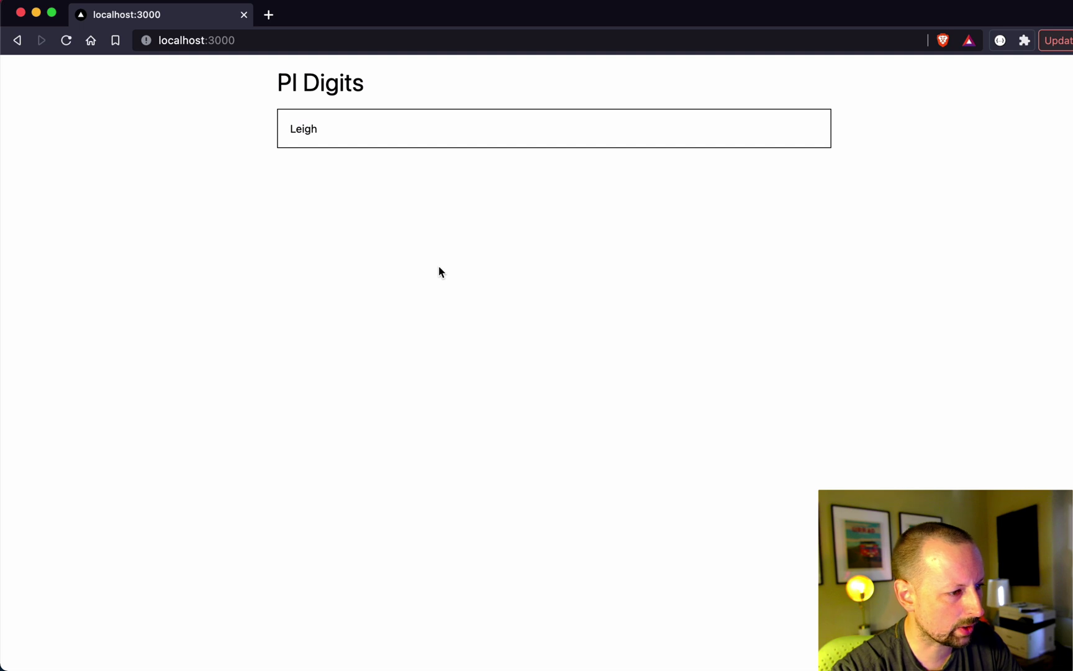
{"action": "left_click", "coordinate": [406, 127]}
{"action": "left_click", "coordinate": [391, 129]}
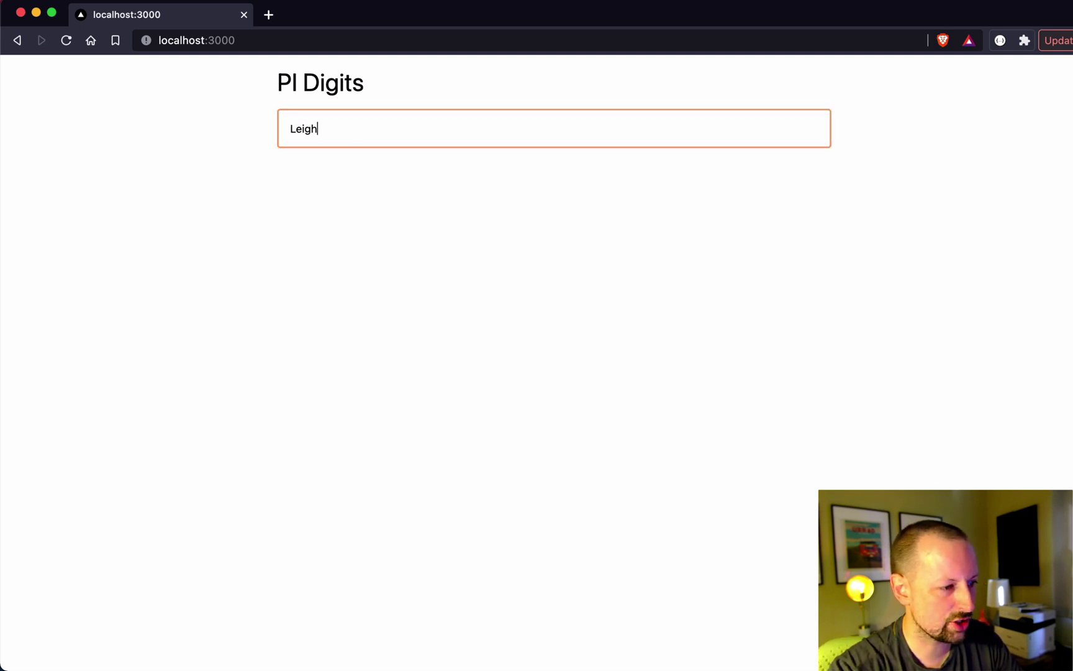
{"action": "key", "text": "super+Tab"}
{"action": "scroll", "coordinate": [393, 245], "scroll_direction": "up", "scroll_amount": 10}
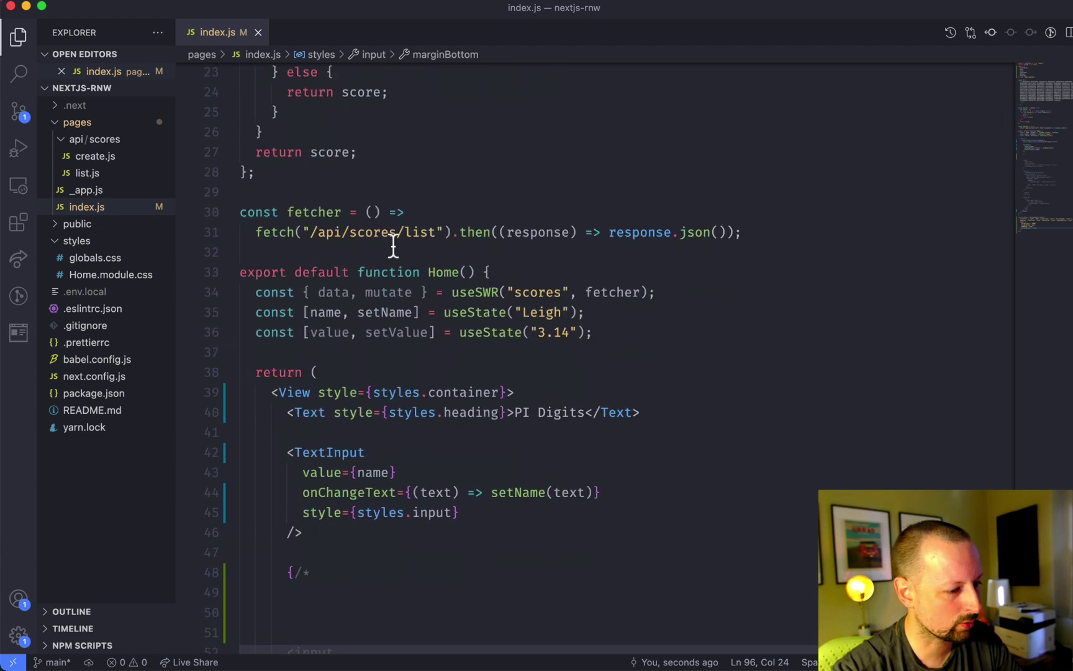
{"action": "scroll", "coordinate": [394, 245], "scroll_direction": "down", "scroll_amount": 5}
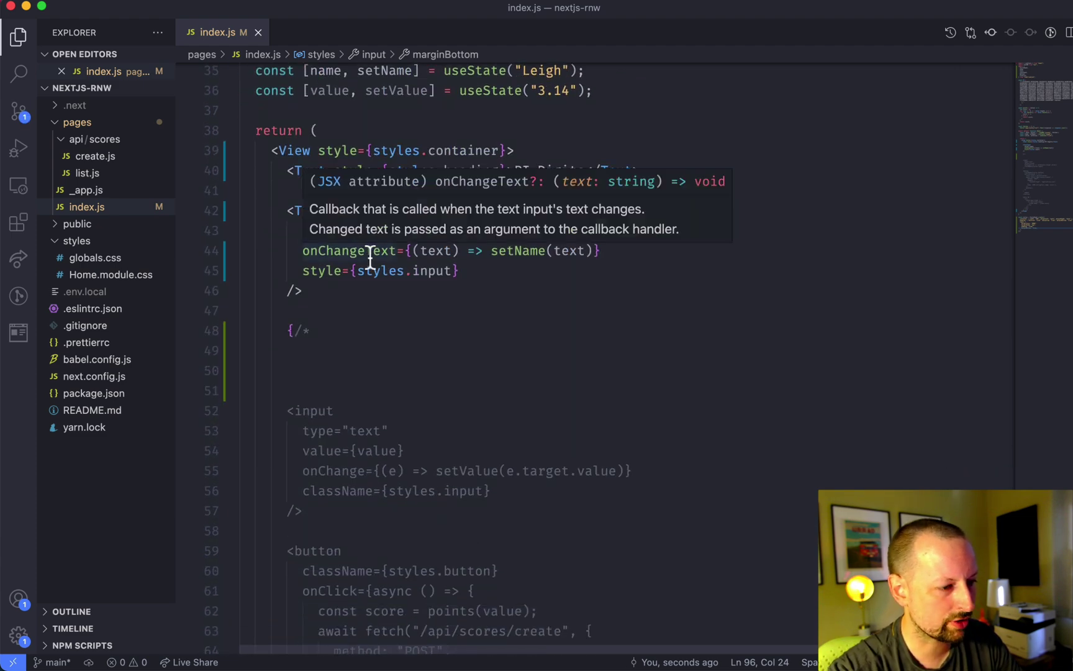
{"action": "left_click_drag", "start_coordinate": [302, 231], "coordinate": [395, 231]}
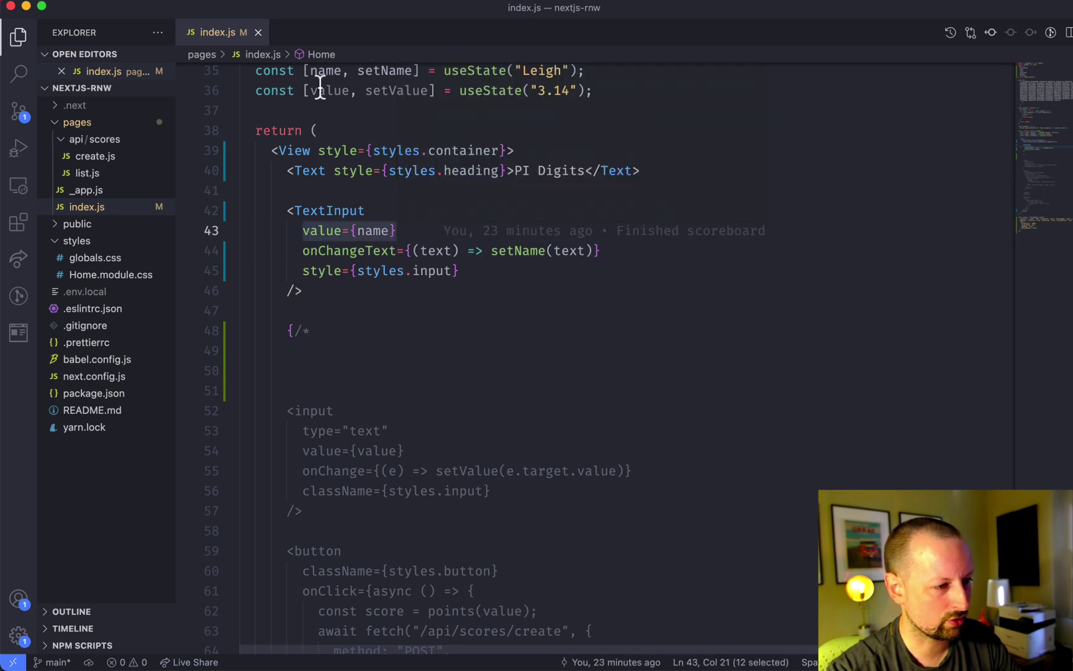
{"action": "scroll", "coordinate": [352, 366], "scroll_direction": "down", "scroll_amount": 1}
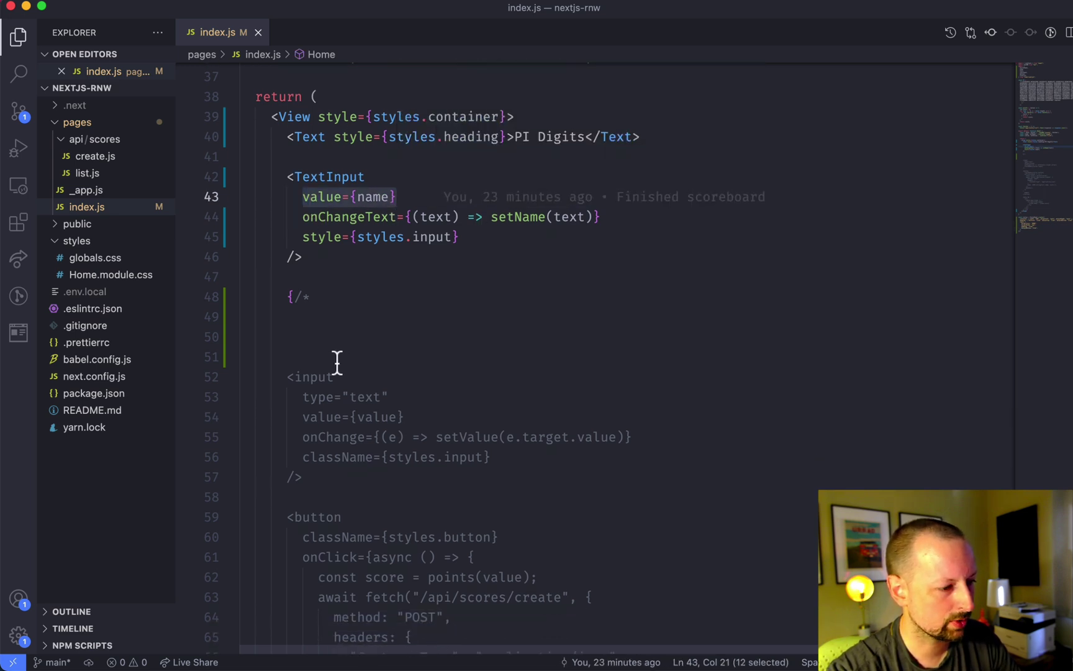
- Move the old commented value input block below the name TextInput and save
{"action": "left_click", "coordinate": [335, 363]}
{"action": "key", "text": "BackSpace"}
{"action": "key", "text": "BackSpace"}
{"action": "key", "text": "BackSpace"}
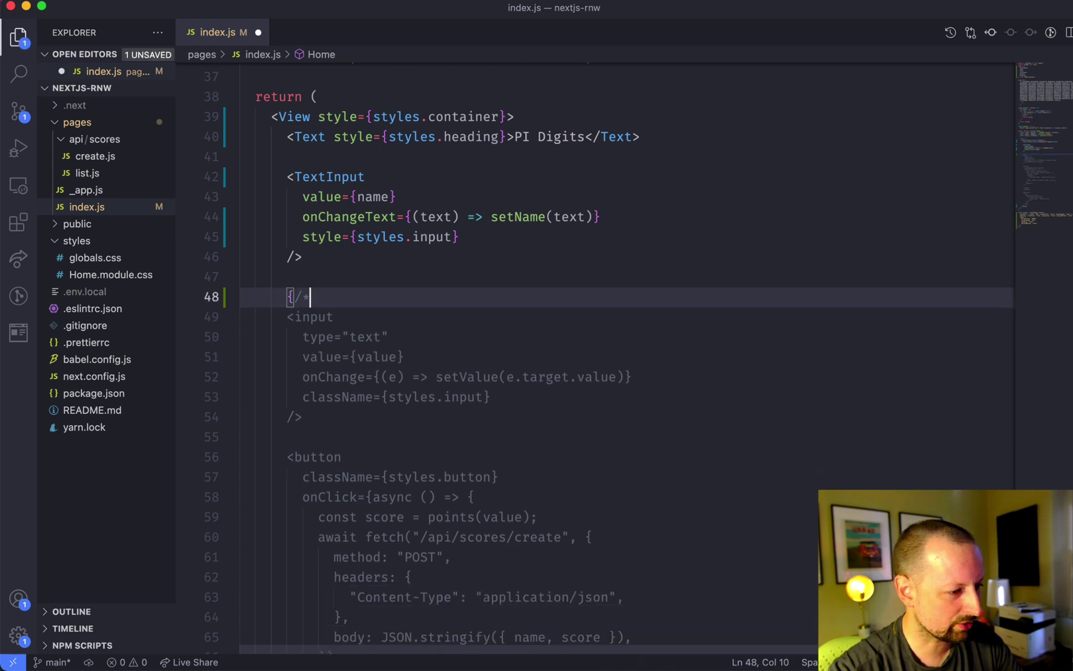
{"action": "left_click_drag", "start_coordinate": [292, 319], "coordinate": [306, 418]}
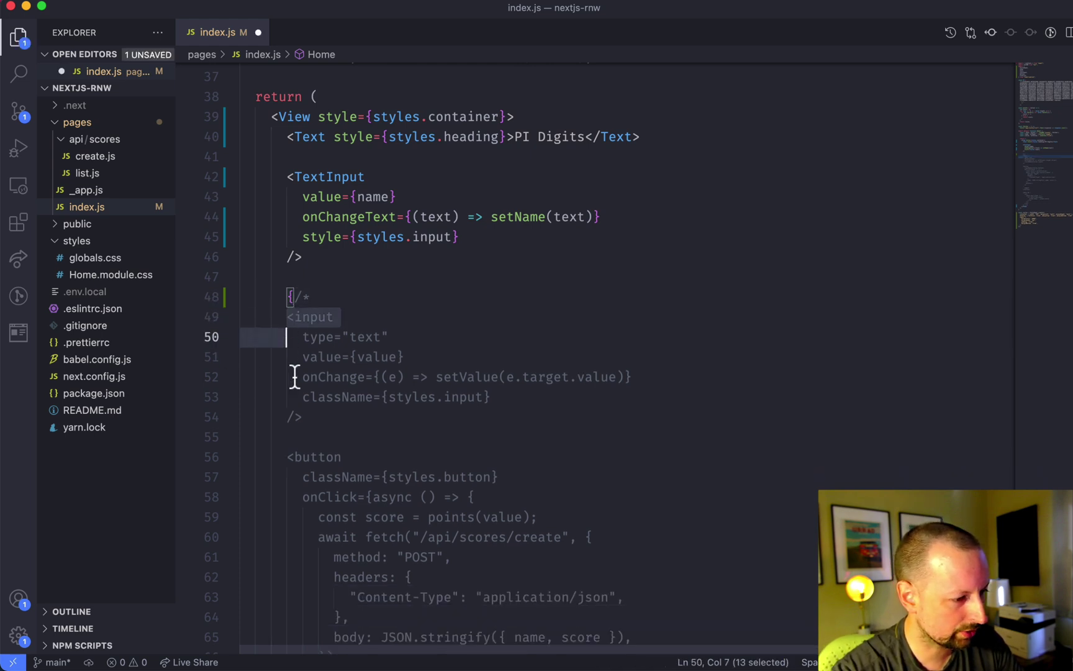
{"action": "key", "text": "BackSpace"}
{"action": "left_click", "coordinate": [335, 260]}
{"action": "key", "text": "Return"}
{"action": "key", "text": "Return"}
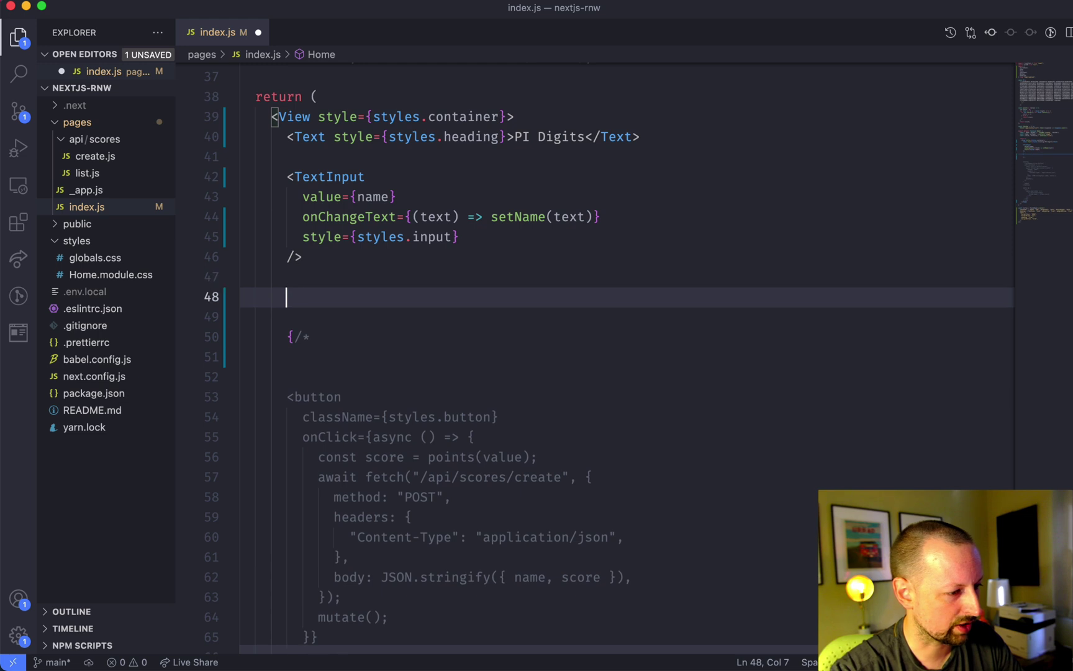
{"action": "type", "text": "<input         type=\"text\"         value={value}         onChange={(e) => setValue(e.target.value)}         className={styles.input}       />"}
{"action": "key", "text": "super+s"}
- Drop the type line, rename the element to TextInput, and use onChangeText with setValue(text)
{"action": "left_click", "coordinate": [402, 317]}
{"action": "key", "text": "super+shift+k"}
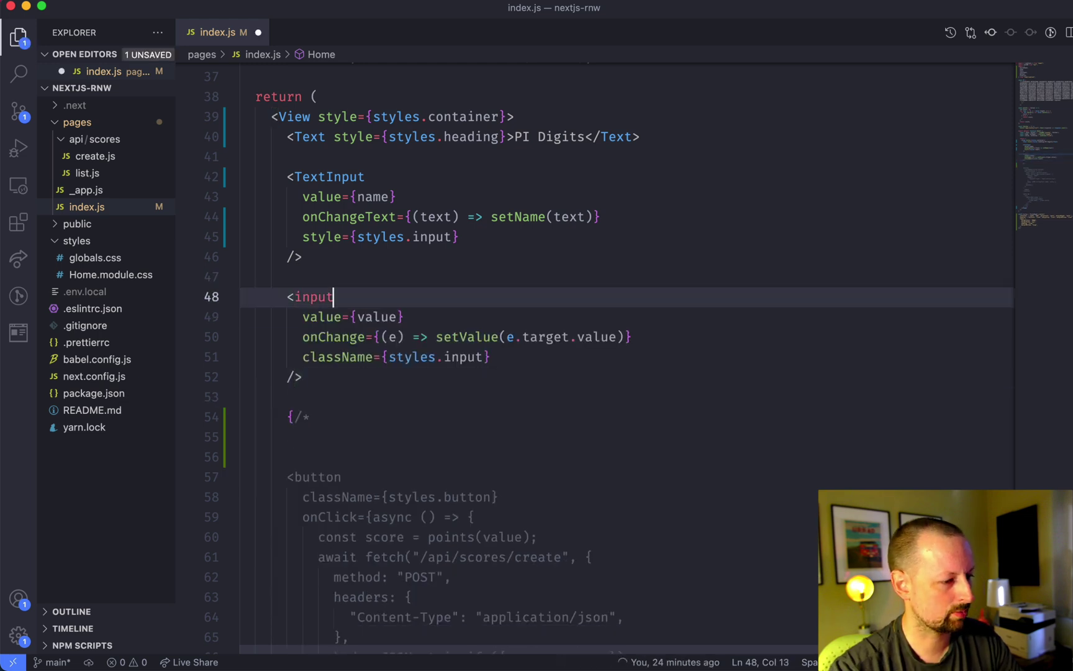
{"action": "left_click", "coordinate": [319, 297]}
{"action": "type", "text": "Text"}
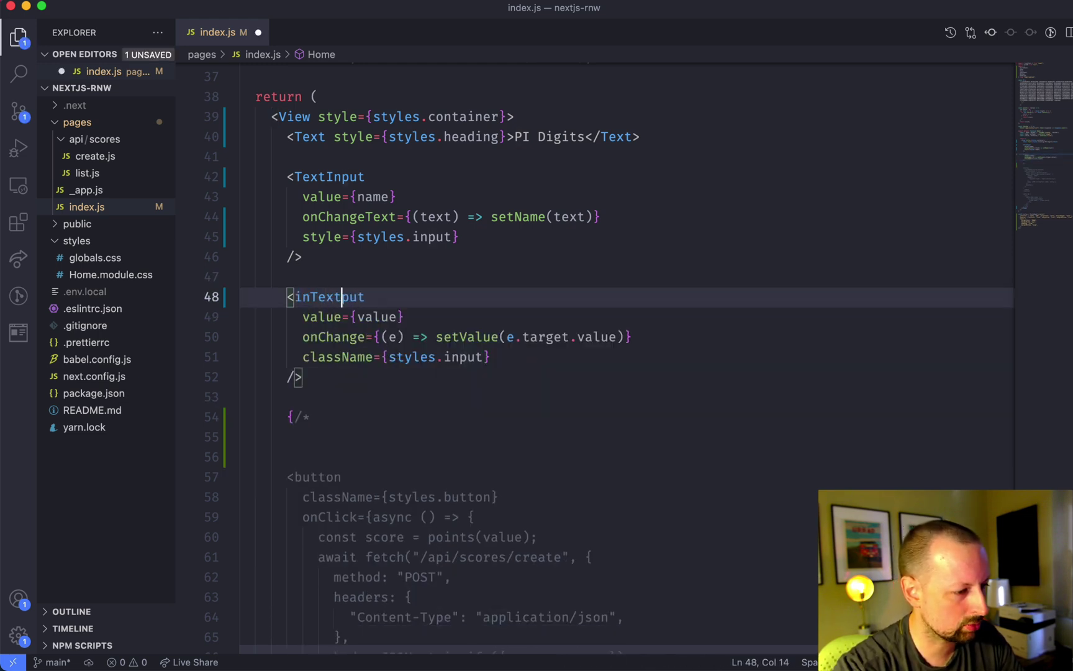
{"action": "key", "text": "shift+End"}
{"action": "key", "text": "BackSpace"}
{"action": "type", "text": "TextInput"}
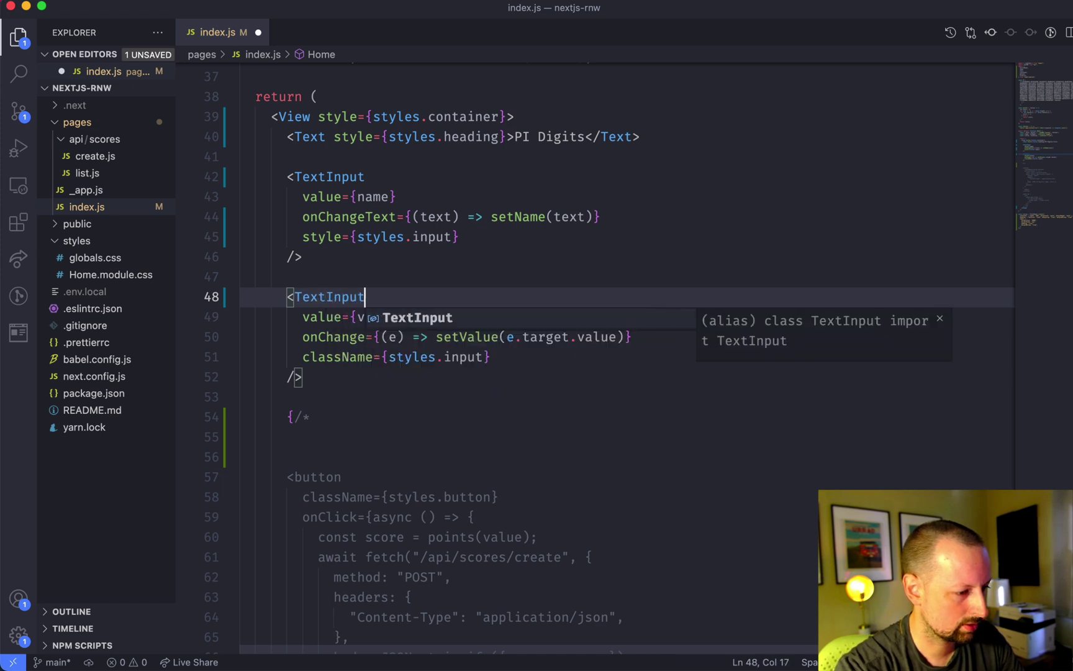
{"action": "left_click", "coordinate": [365, 337]}
{"action": "type", "text": "Text"}
{"action": "double_click", "coordinate": [429, 337]}
{"action": "type", "text": "text"}
{"action": "left_click_drag", "start_coordinate": [564, 337], "coordinate": [671, 336]}
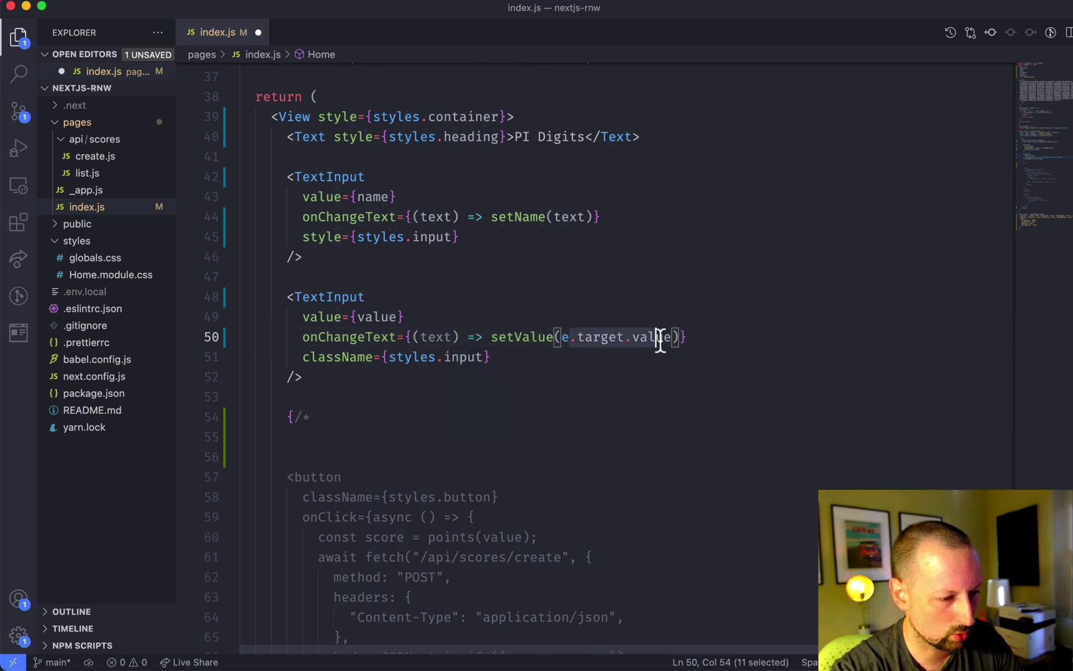
{"action": "type", "text": "text"}
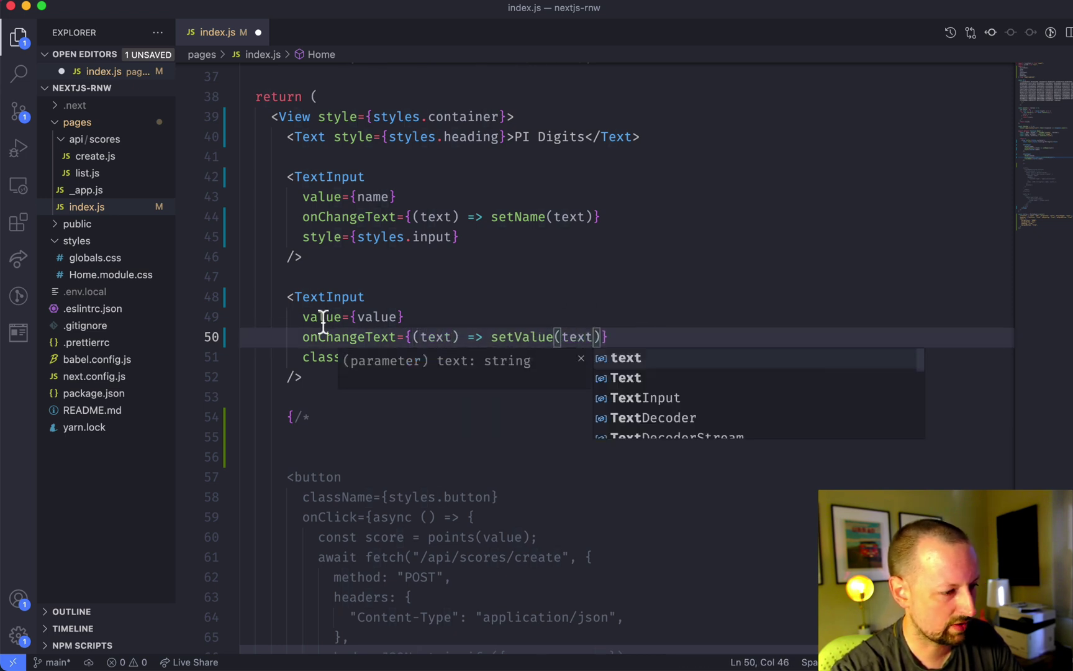
- Replace className with style={styles.input}, save, and check the bordered 3.14 field in Brave
{"action": "left_click", "coordinate": [480, 241]}
{"action": "key", "text": "shift+Home"}
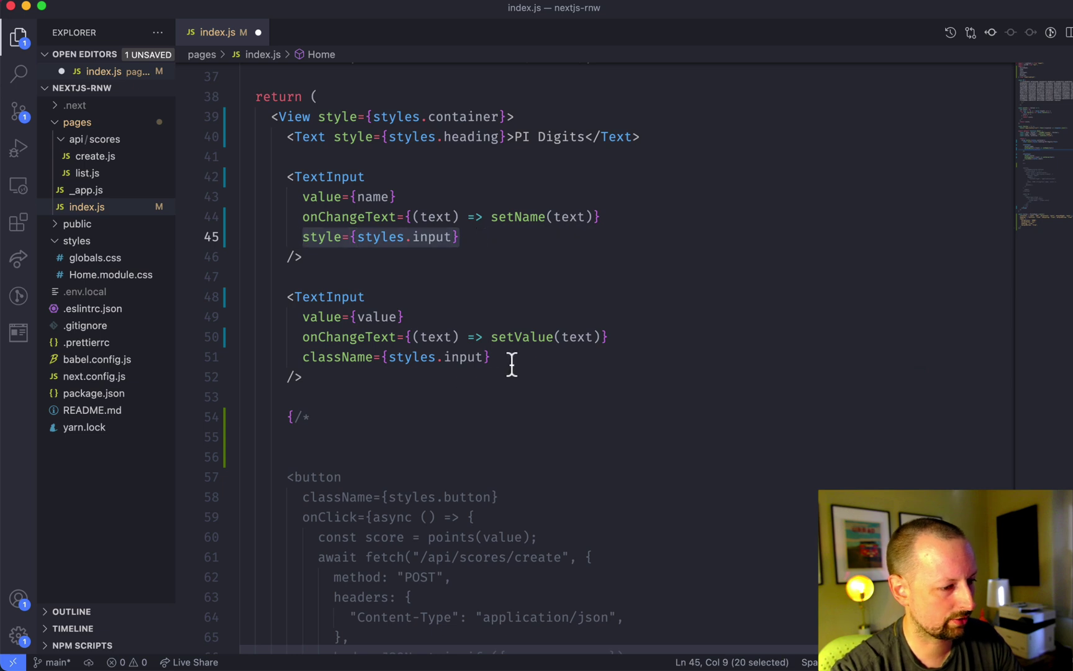
{"action": "key", "text": "super+c"}
{"action": "left_click", "coordinate": [512, 363]}
{"action": "key", "text": "shift+Home"}
{"action": "key", "text": "super+v"}
{"action": "key", "text": "super+s"}
{"action": "key", "text": "super+Tab"}
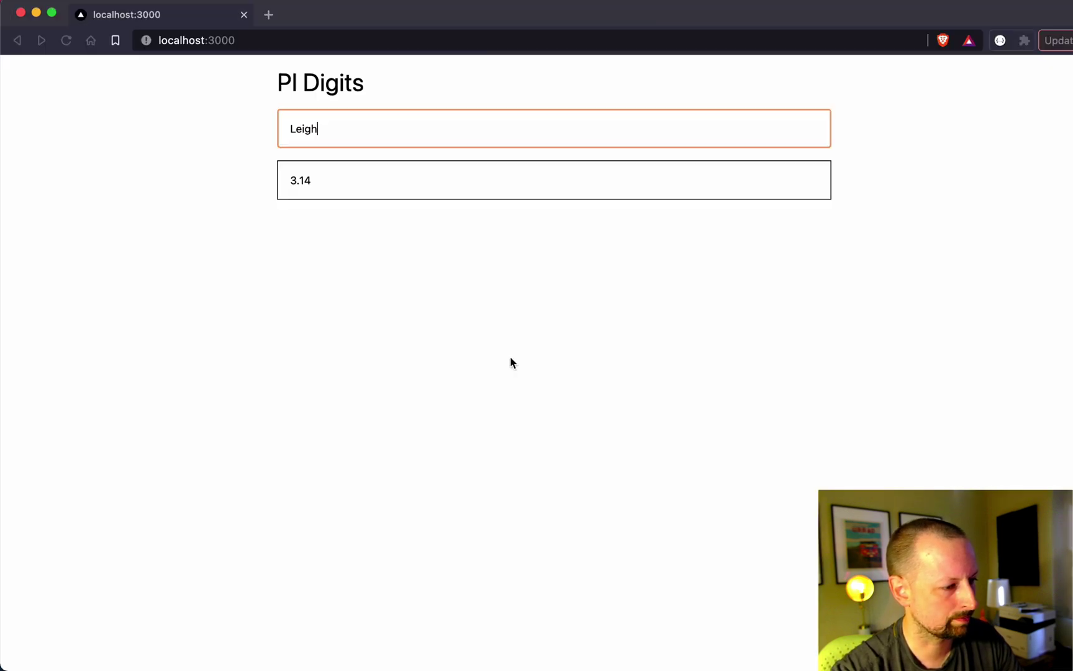
{"action": "left_click", "coordinate": [381, 198]}
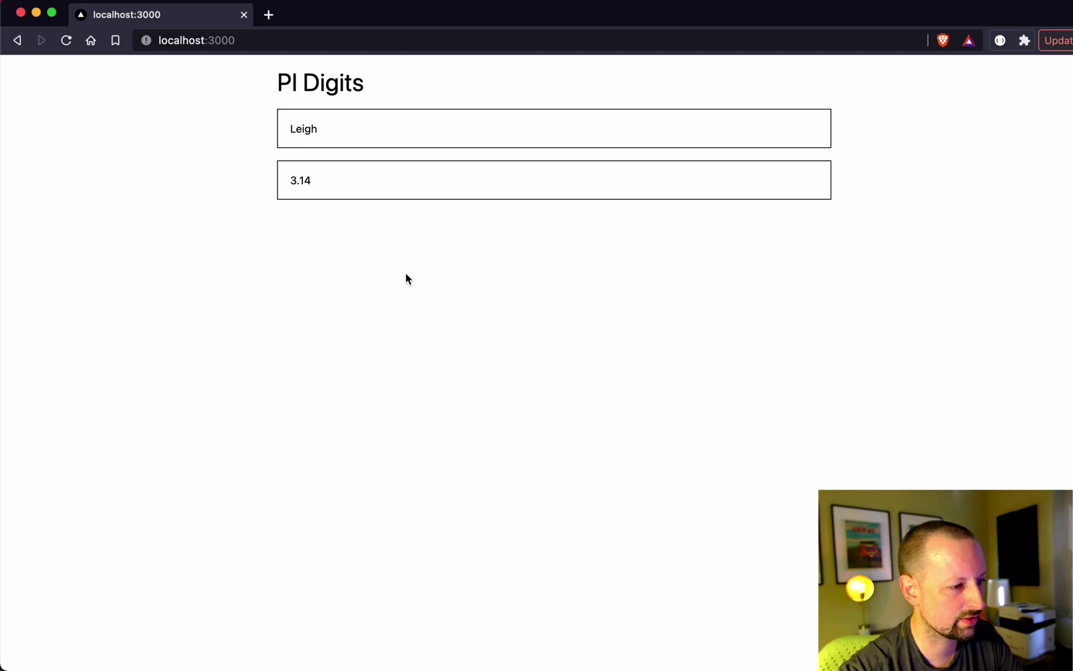
{"action": "key", "text": "super+Tab"}
{"action": "scroll", "coordinate": [415, 356], "scroll_direction": "down", "scroll_amount": 3}
- Move the commented submit button block below the value input
{"action": "left_click", "coordinate": [349, 344]}
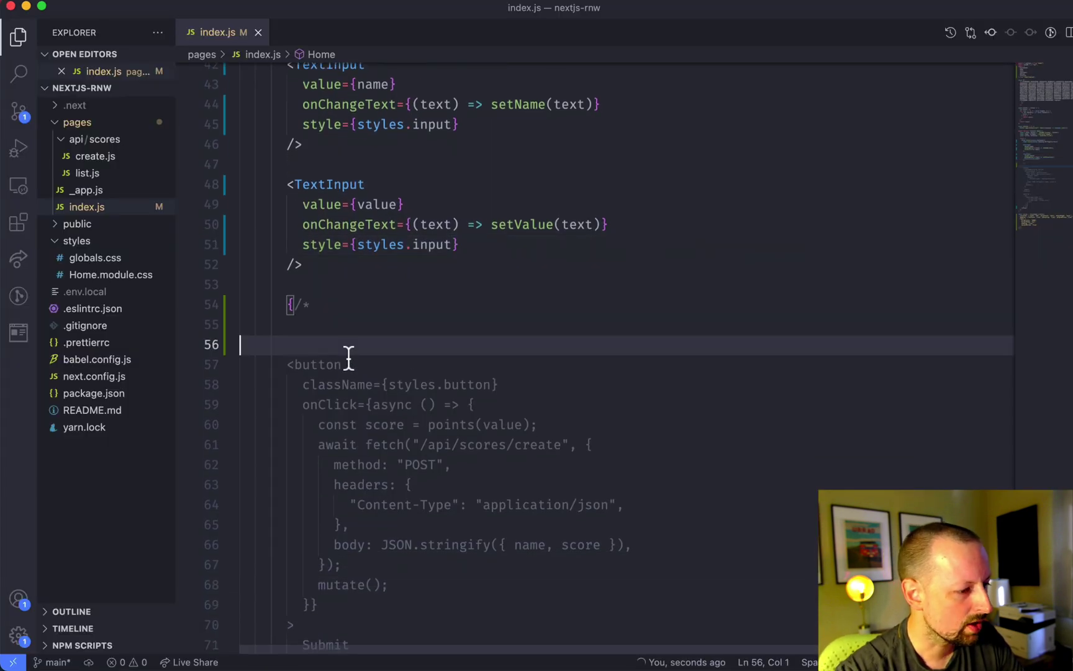
{"action": "key", "text": "BackSpace"}
{"action": "key", "text": "BackSpace"}
{"action": "left_click_drag", "start_coordinate": [288, 327], "coordinate": [384, 624]}
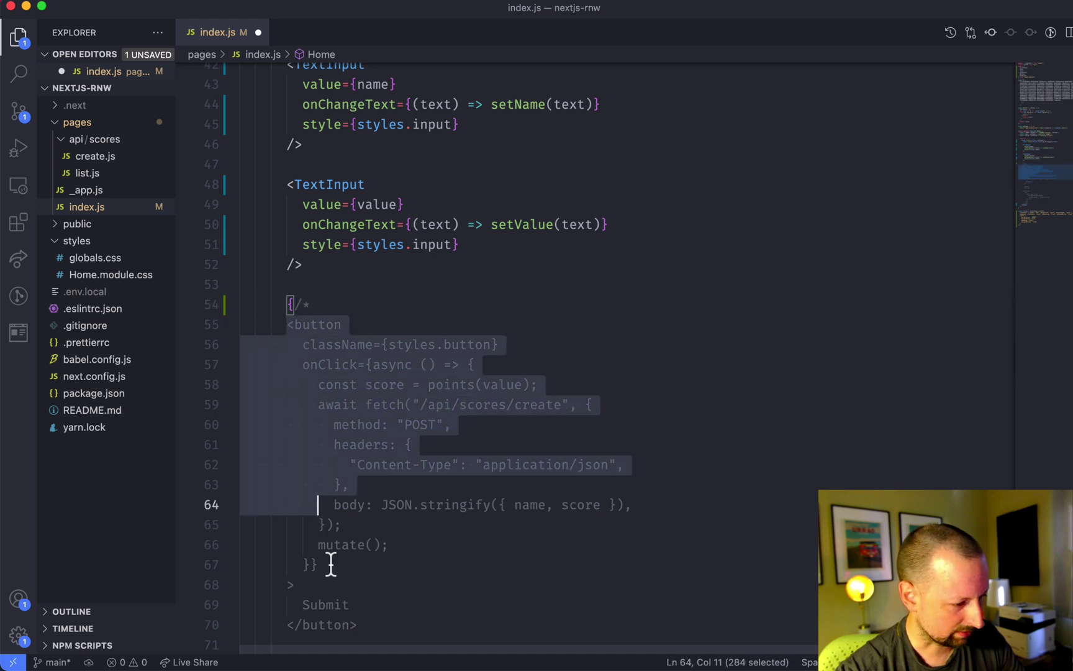
{"action": "key", "text": "BackSpace"}
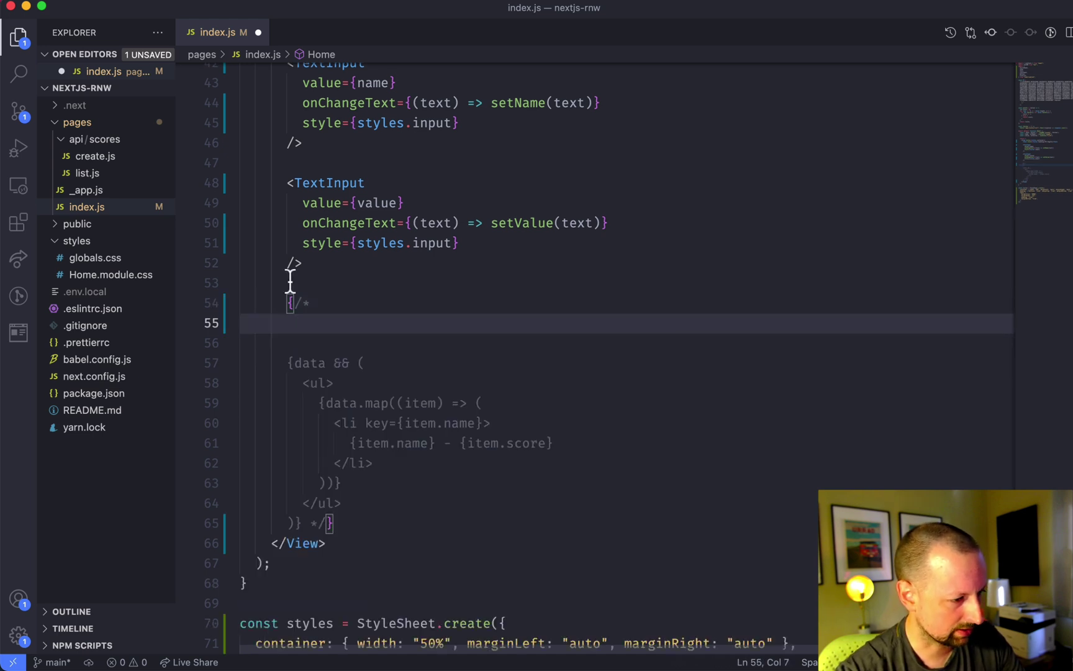
{"action": "left_click", "coordinate": [322, 277]}
{"action": "key", "text": "Return"}
{"action": "key", "text": "super+v"}
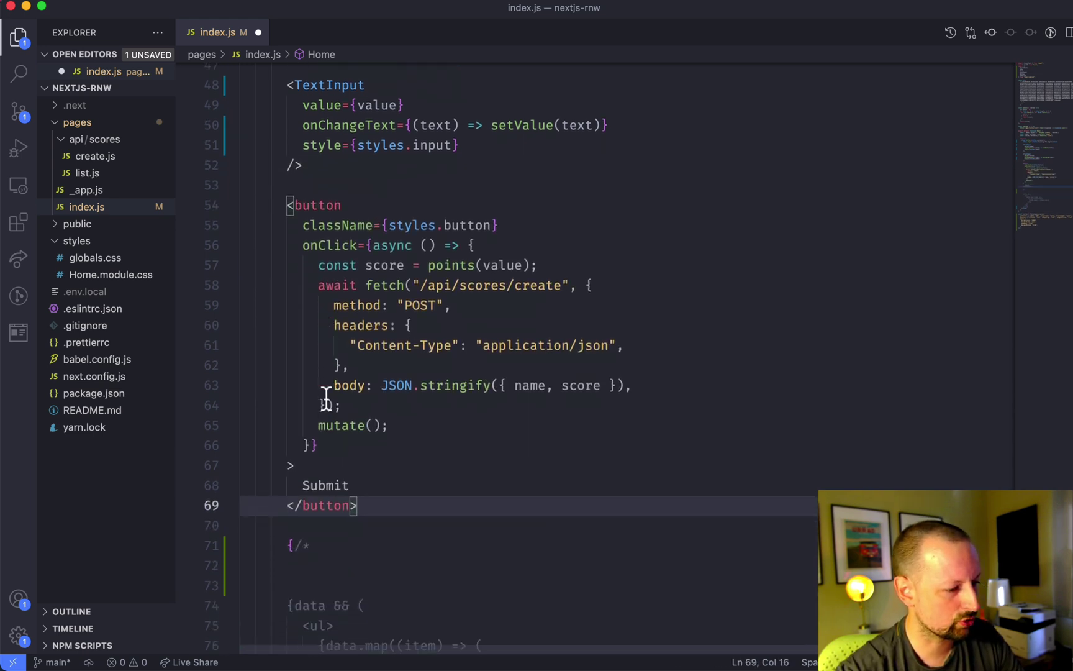
{"action": "scroll", "coordinate": [319, 394], "scroll_direction": "down", "scroll_amount": 5}
- Remove the empty line after the remaining comment opener
{"action": "left_click", "coordinate": [310, 411]}
{"action": "key", "text": "Return"}
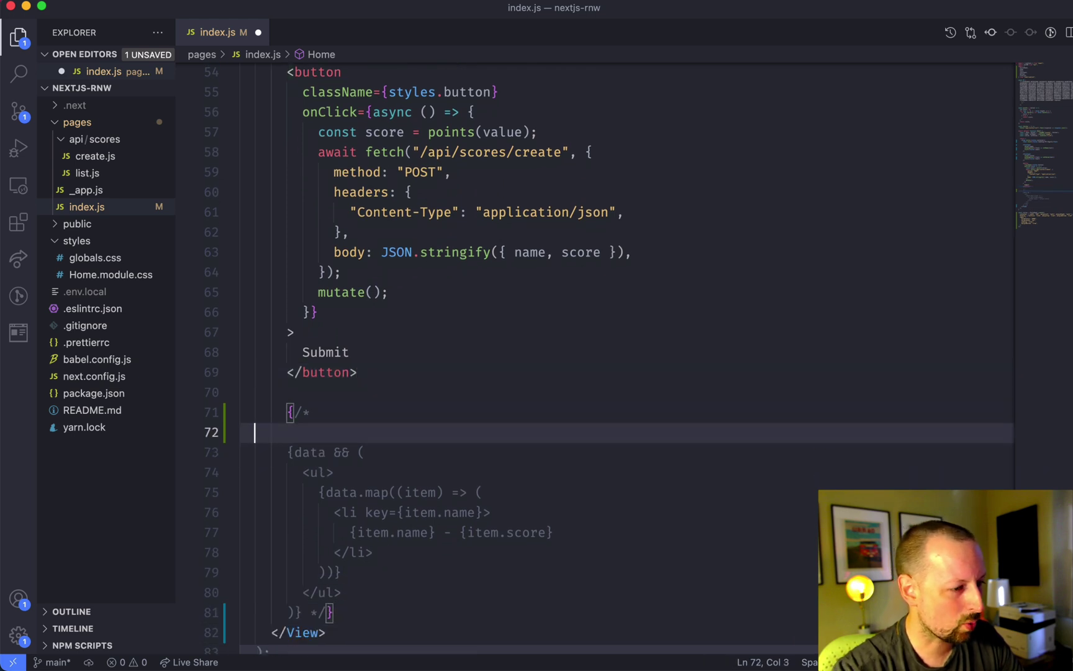
{"action": "key", "text": "BackSpace"}
{"action": "key", "text": "Return"}
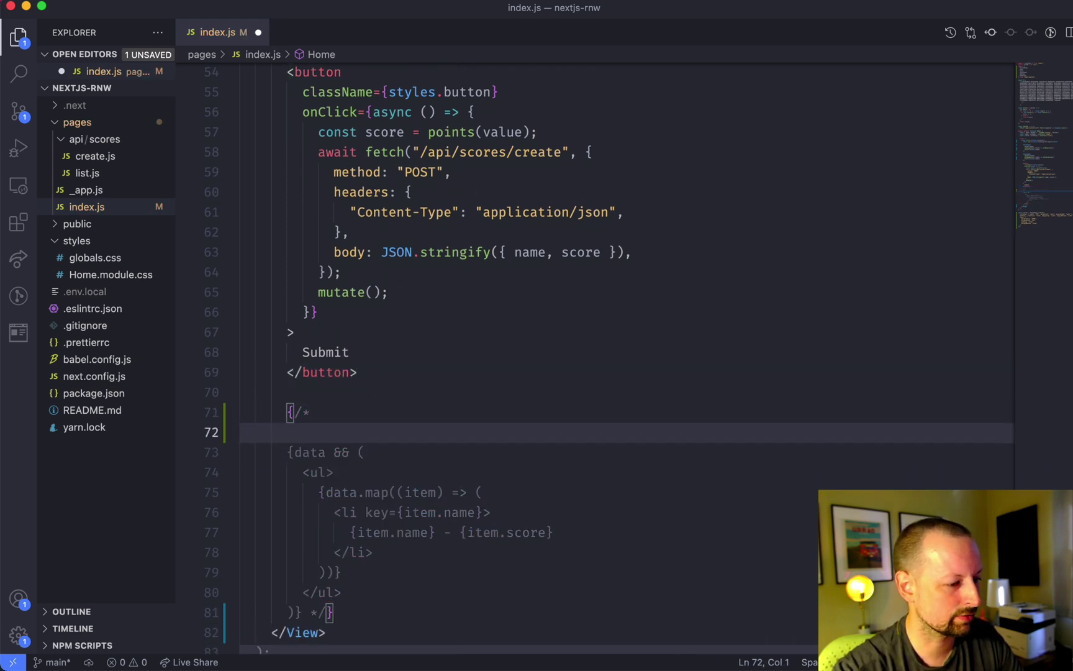
{"action": "key", "text": "BackSpace"}
{"action": "scroll", "coordinate": [486, 369], "scroll_direction": "up", "scroll_amount": 3}
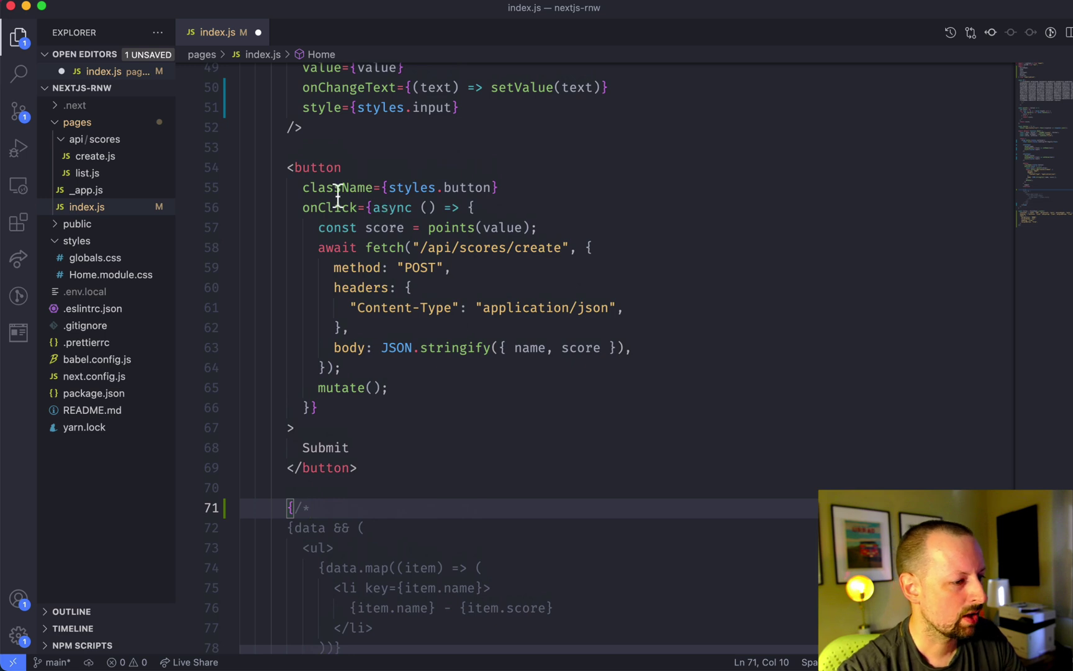
- Delete the button's className and rename onClick to onPress
{"action": "left_click_drag", "start_coordinate": [512, 187], "coordinate": [500, 172]}
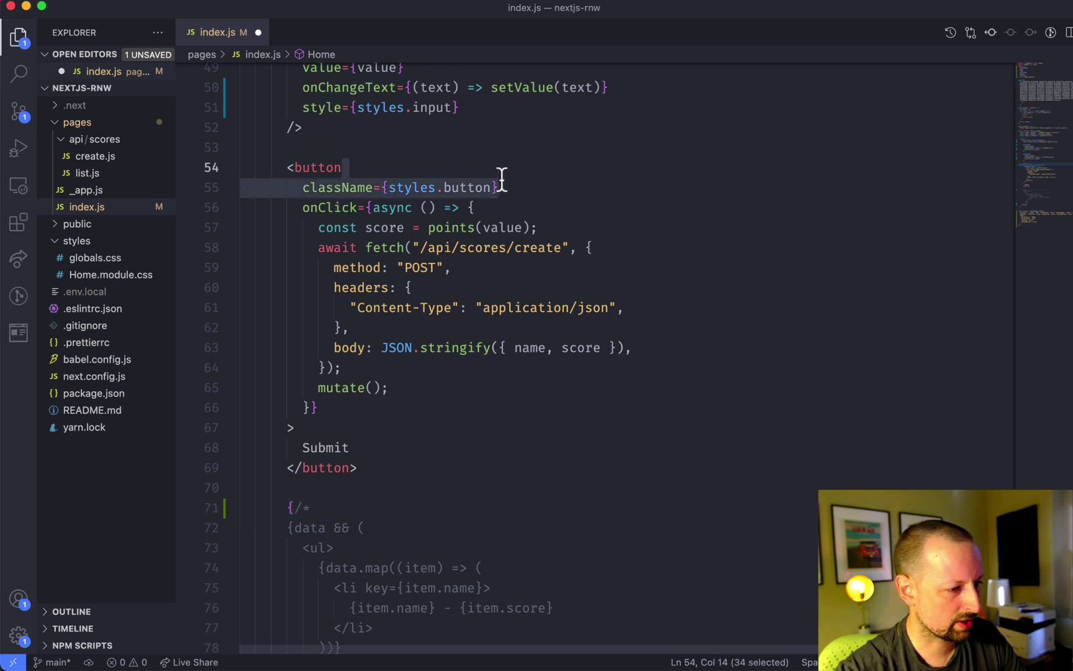
{"action": "key", "text": "BackSpace"}
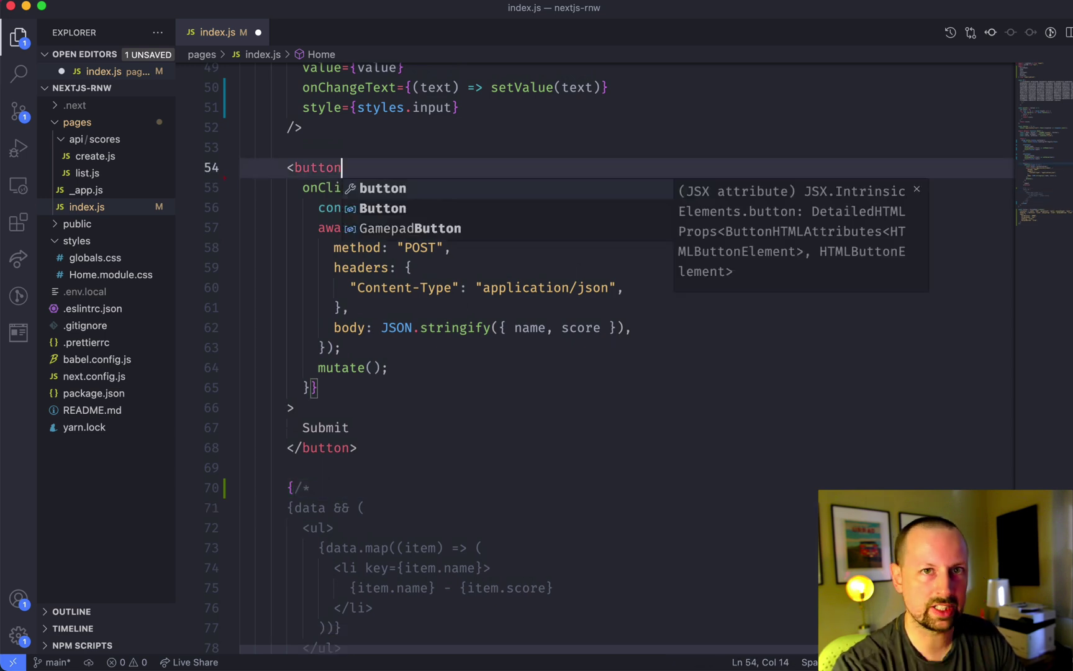
{"action": "left_click", "coordinate": [483, 289]}
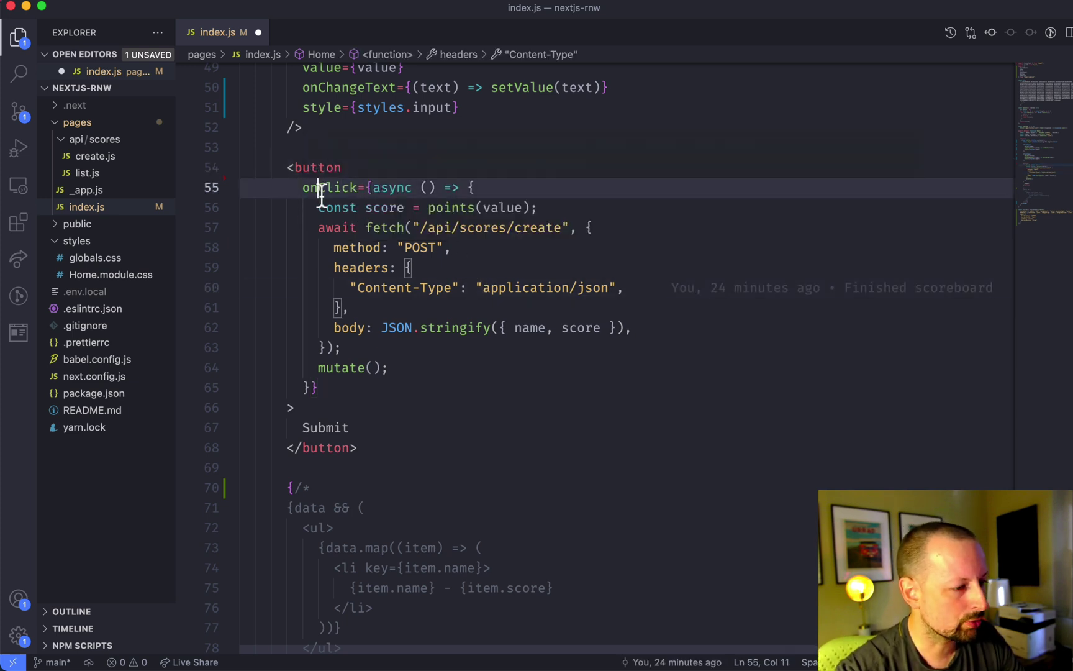
{"action": "left_click_drag", "start_coordinate": [304, 188], "coordinate": [360, 187]}
{"action": "type", "text": "Pres={as"}
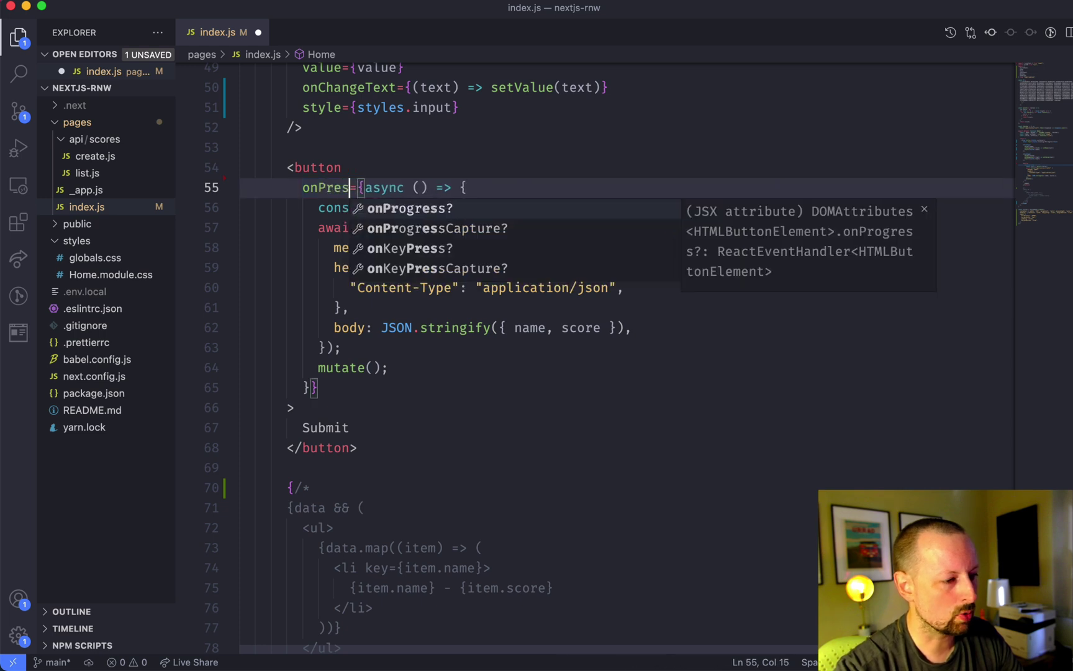
{"action": "type", "text": "s"}
{"action": "key", "text": "super+s"}
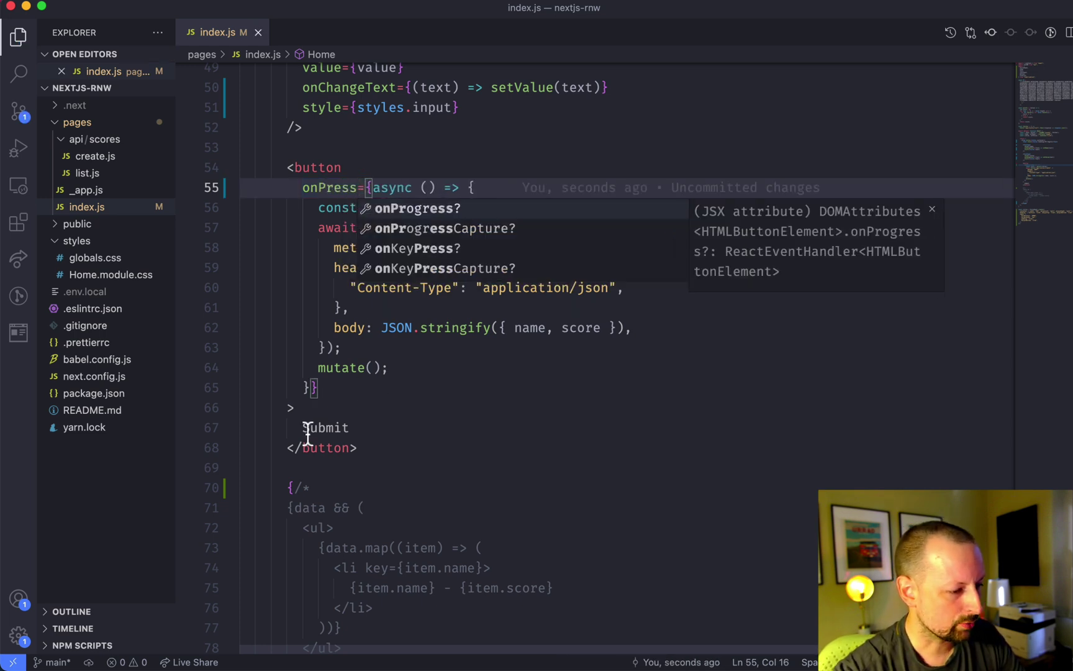
- Replace the Submit label and closing tag with />, add title='Submit', save, and check the page
{"action": "left_click_drag", "start_coordinate": [303, 428], "coordinate": [355, 430]}
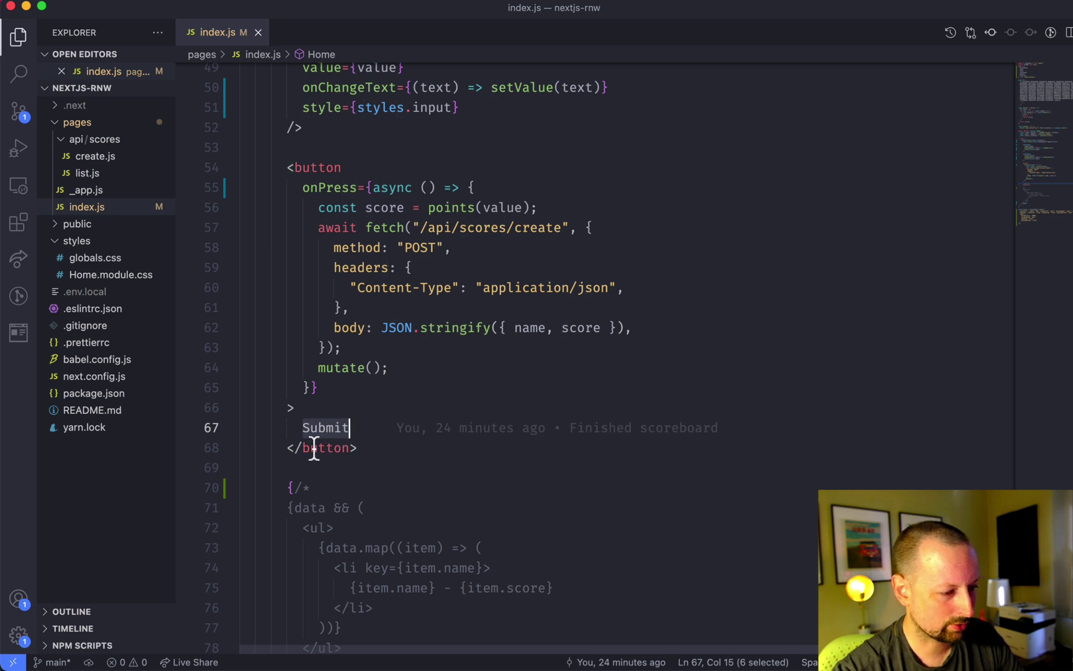
{"action": "left_click_drag", "start_coordinate": [358, 448], "coordinate": [299, 408]}
{"action": "left_click", "coordinate": [369, 448]}
{"action": "left_click", "coordinate": [358, 448]}
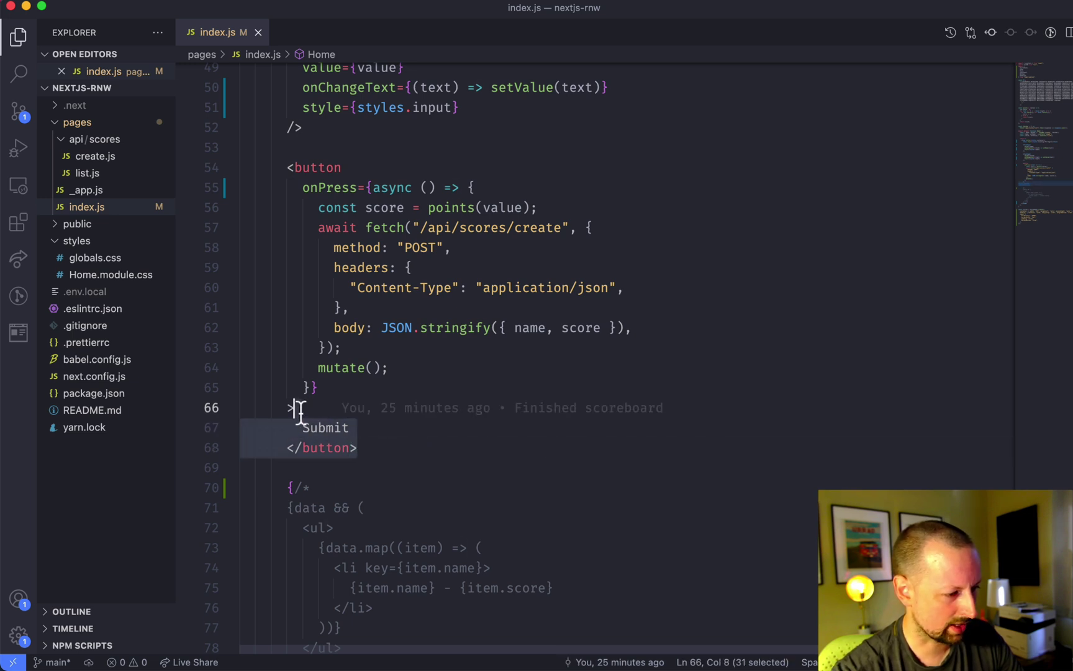
{"action": "type", "text": "/>"}
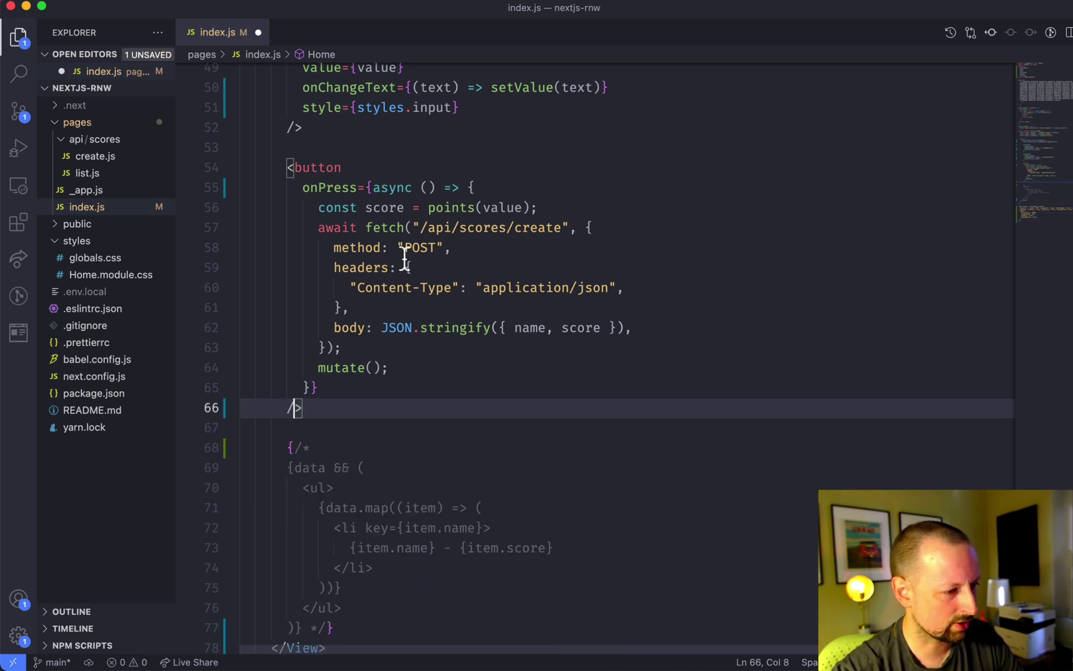
{"action": "left_click", "coordinate": [344, 167]}
{"action": "key", "text": "Return"}
{"action": "type", "text": "title=\"Submit"}
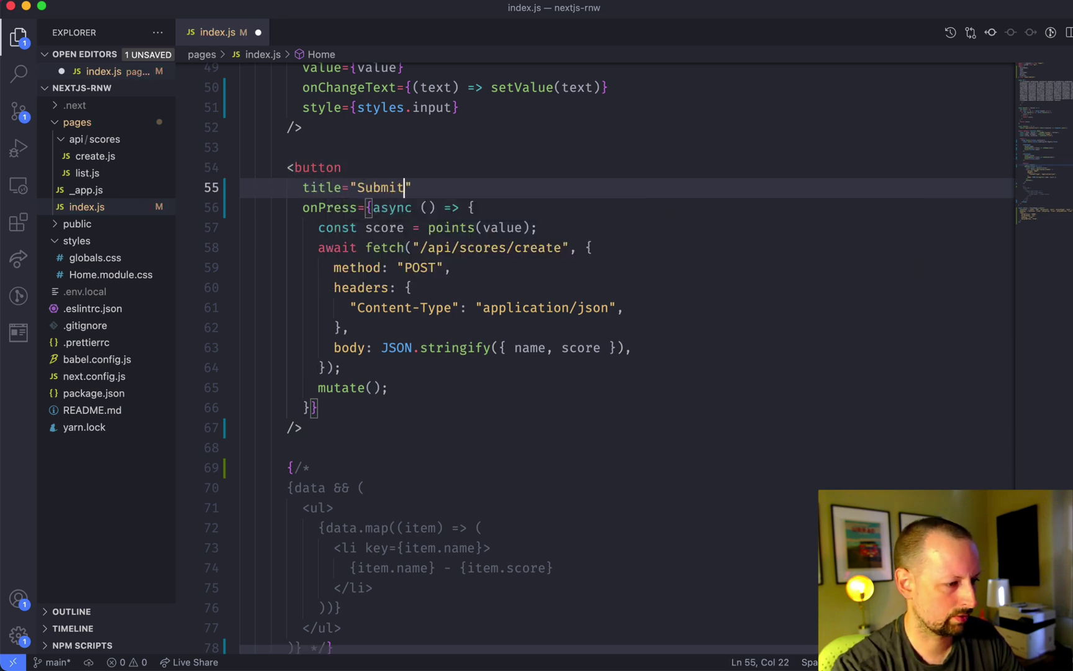
{"action": "key", "text": "super+s"}
{"action": "left_click", "coordinate": [443, 468]}
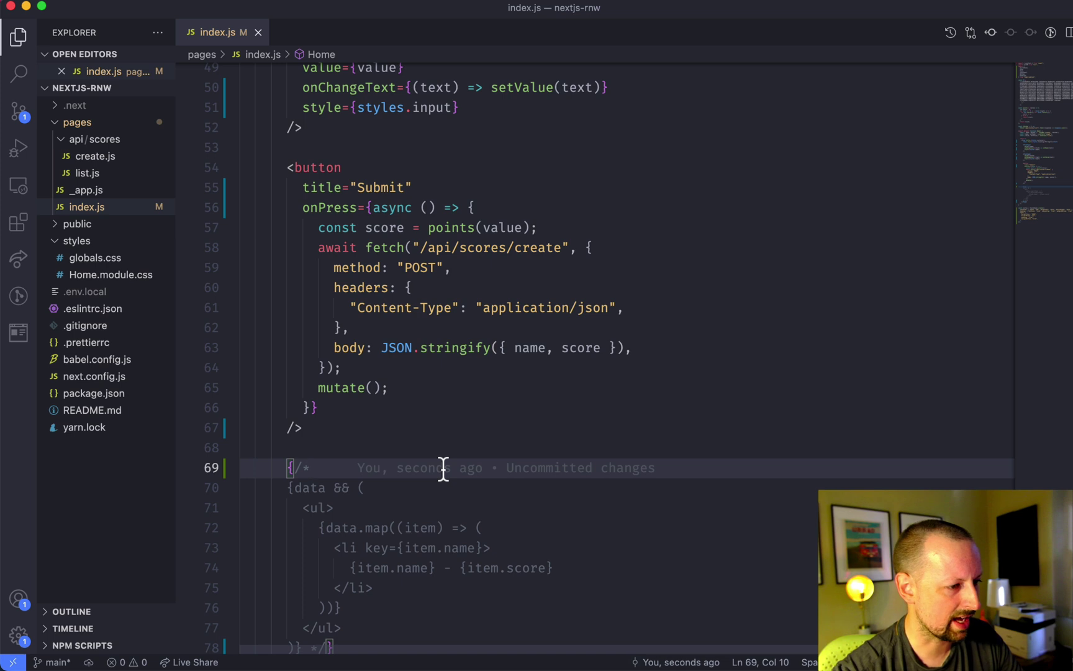
{"action": "key", "text": "super+Tab"}
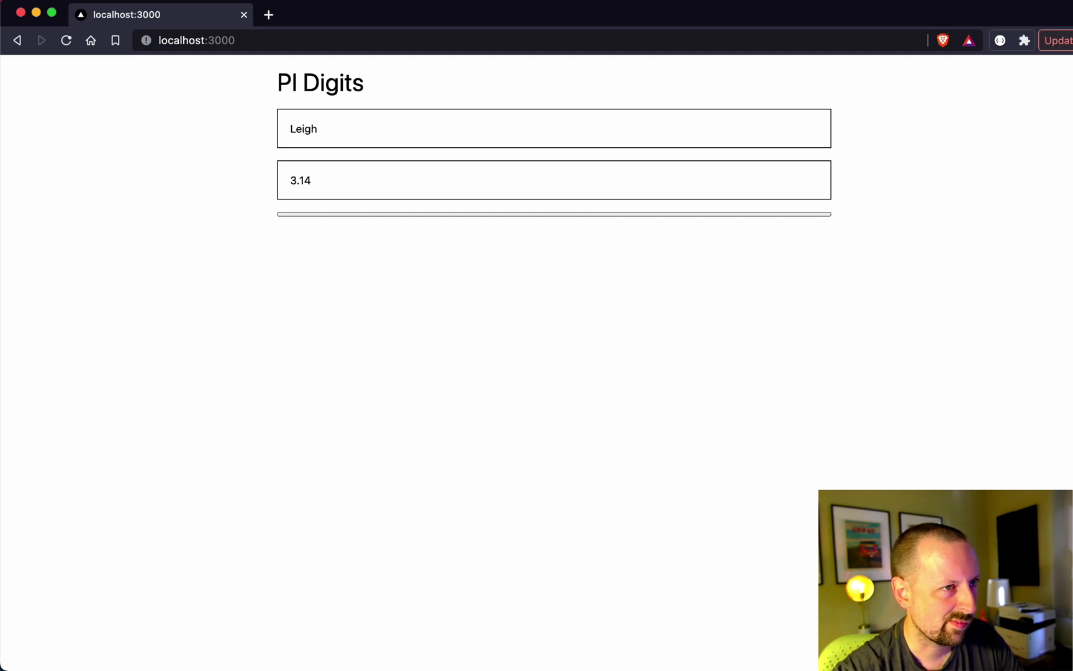
{"action": "key", "text": "super+Tab"}
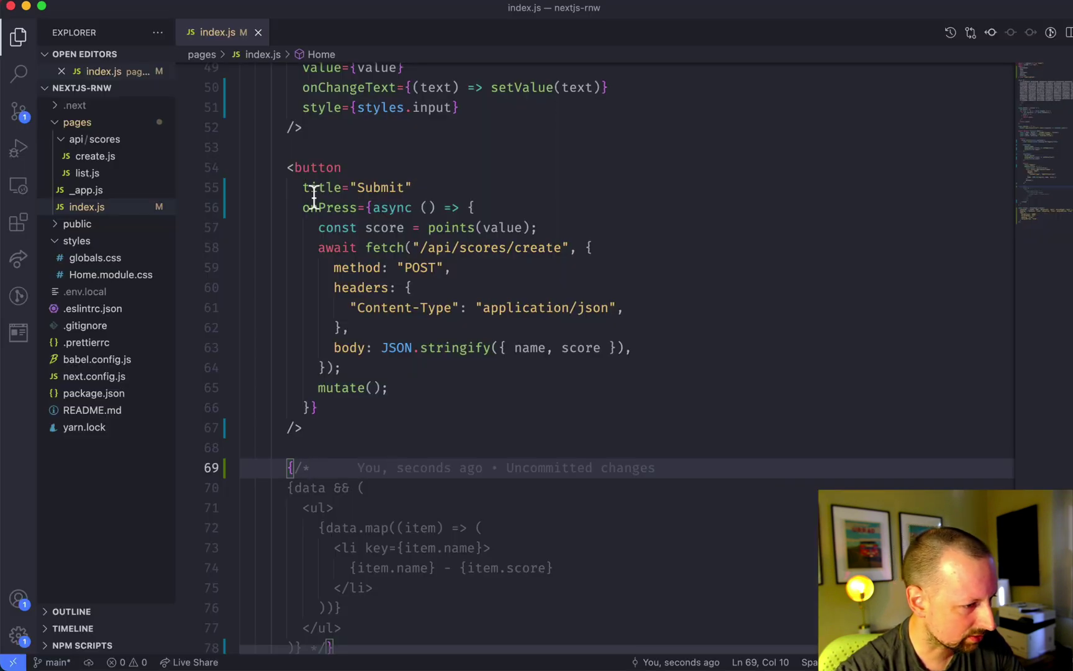
{"action": "scroll", "coordinate": [320, 182], "scroll_direction": "up", "scroll_amount": 3}
{"action": "scroll", "coordinate": [321, 183], "scroll_direction": "up", "scroll_amount": 10}
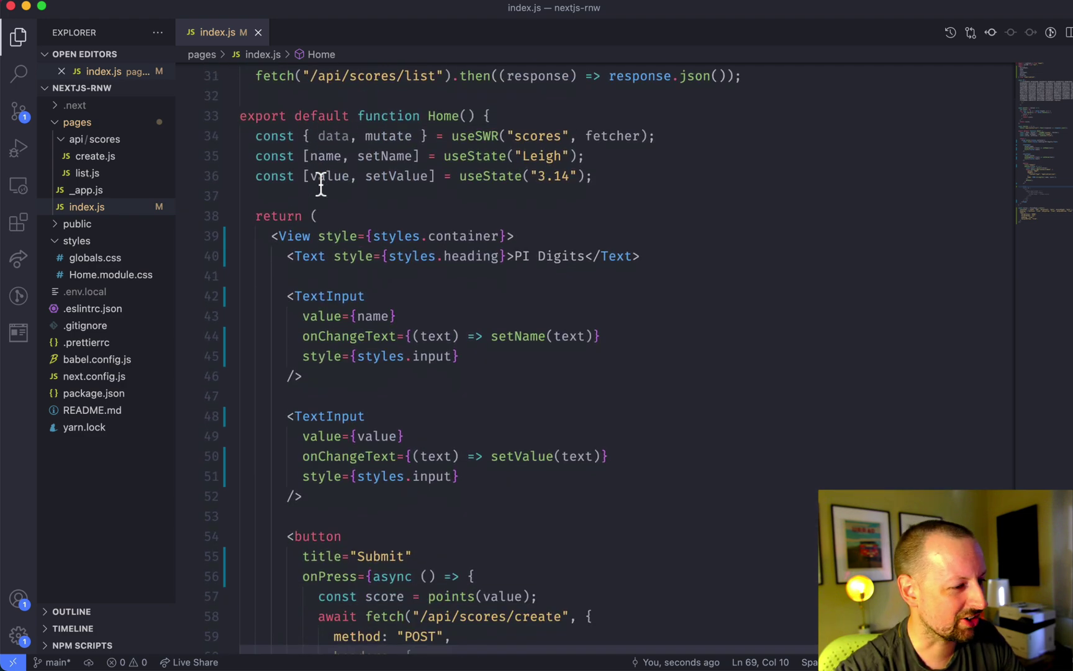
{"action": "scroll", "coordinate": [320, 252], "scroll_direction": "down", "scroll_amount": 8}
- Swap the lowercase button tag for the imported Button component, save, and view the SUBMIT bar
{"action": "double_click", "coordinate": [316, 288]}
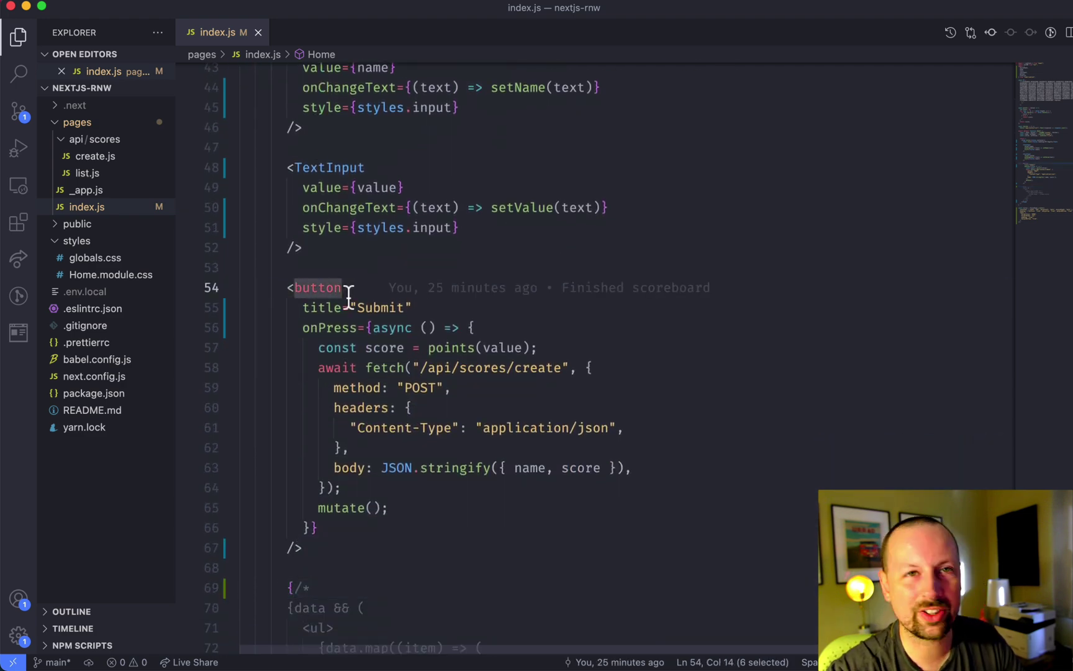
{"action": "scroll", "coordinate": [339, 317], "scroll_direction": "up", "scroll_amount": 10}
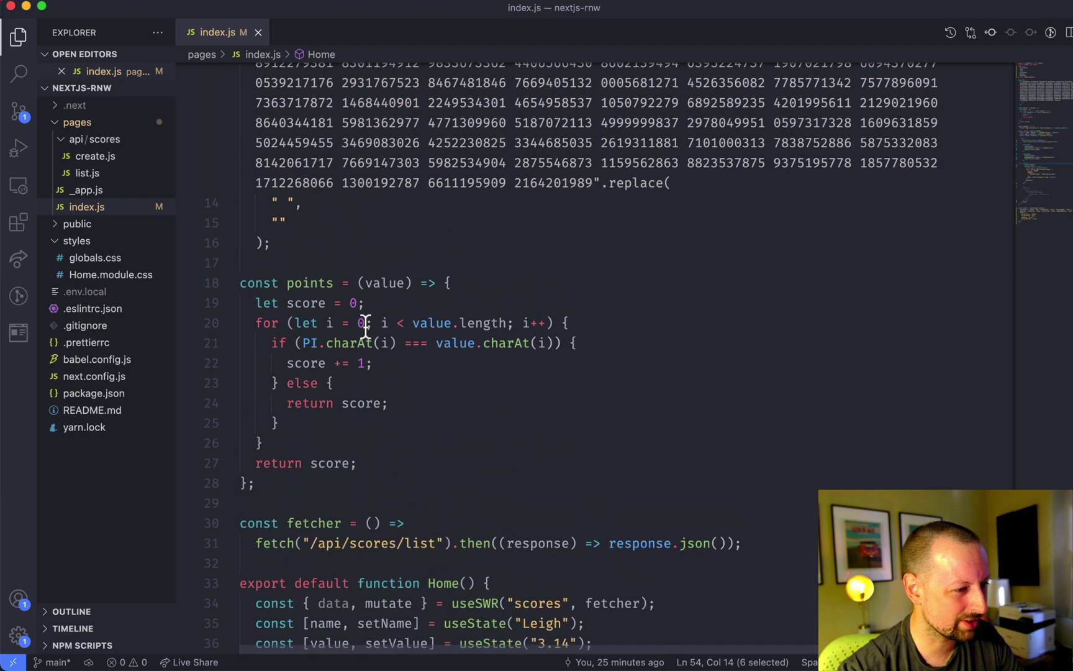
{"action": "scroll", "coordinate": [361, 319], "scroll_direction": "up", "scroll_amount": 10}
{"action": "scroll", "coordinate": [366, 323], "scroll_direction": "up", "scroll_amount": 5}
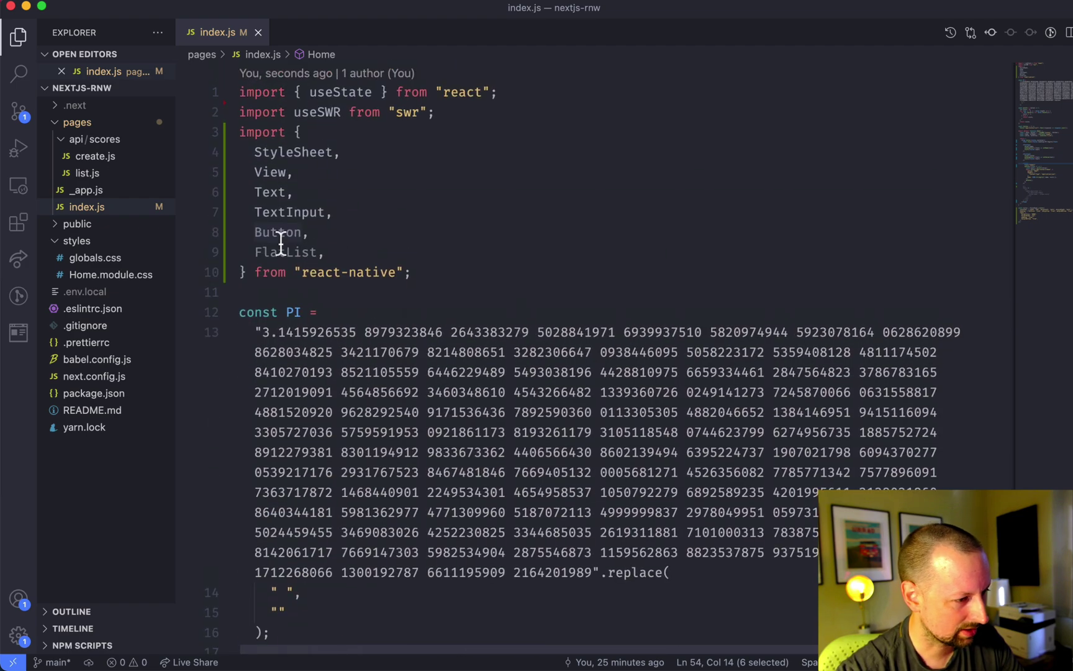
{"action": "scroll", "coordinate": [408, 411], "scroll_direction": "down", "scroll_amount": 15}
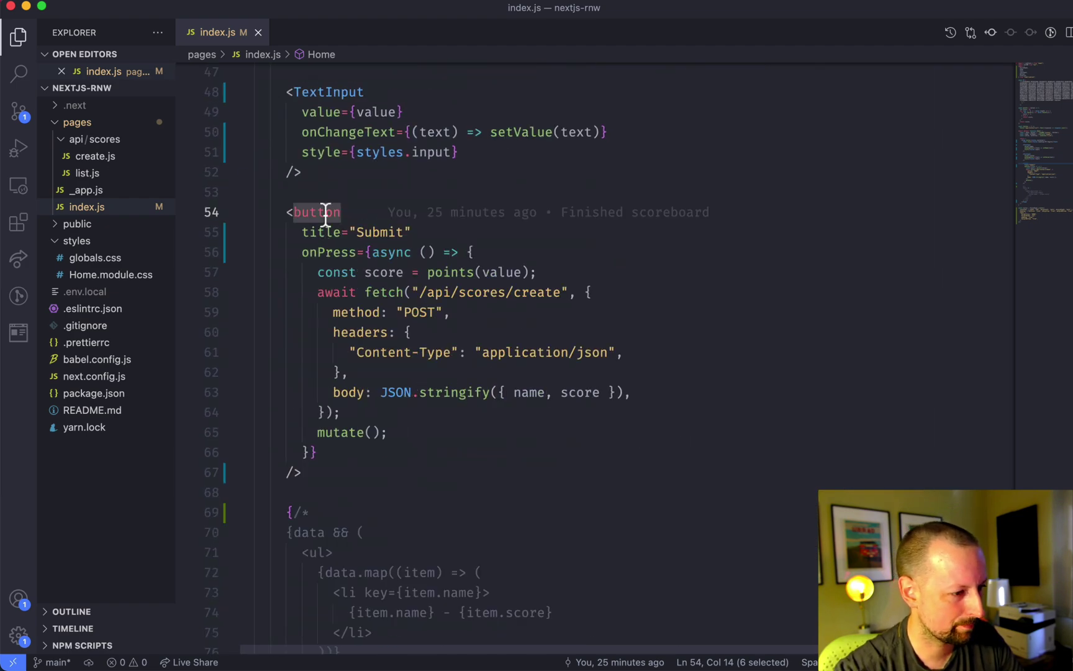
{"action": "type", "text": "Button"}
{"action": "key", "text": "super+s"}
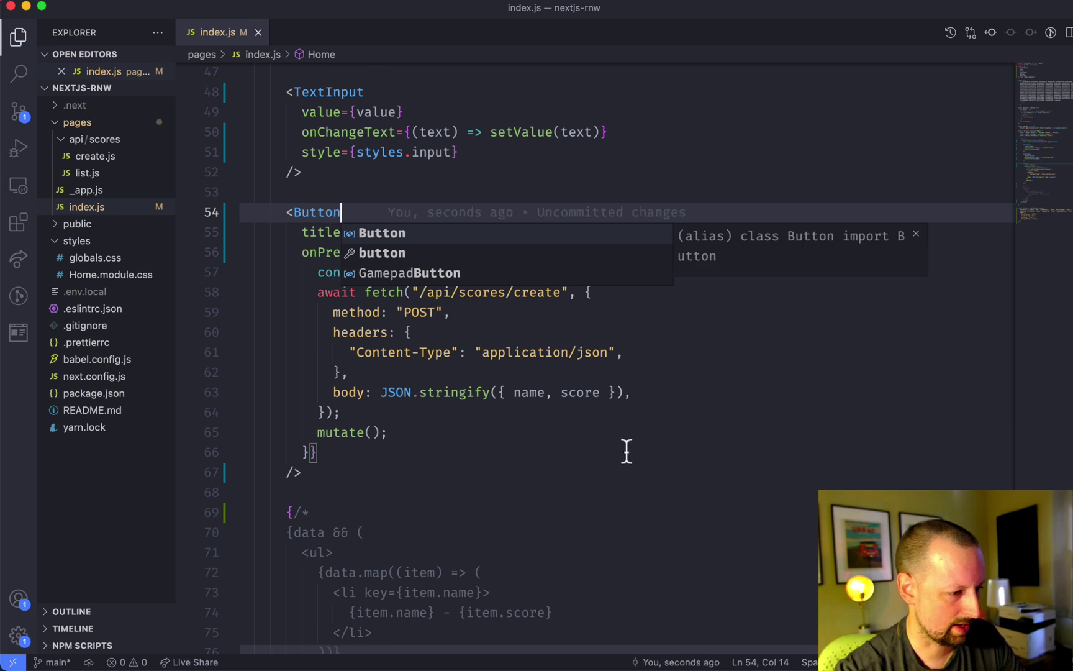
{"action": "key", "text": "super+Tab"}
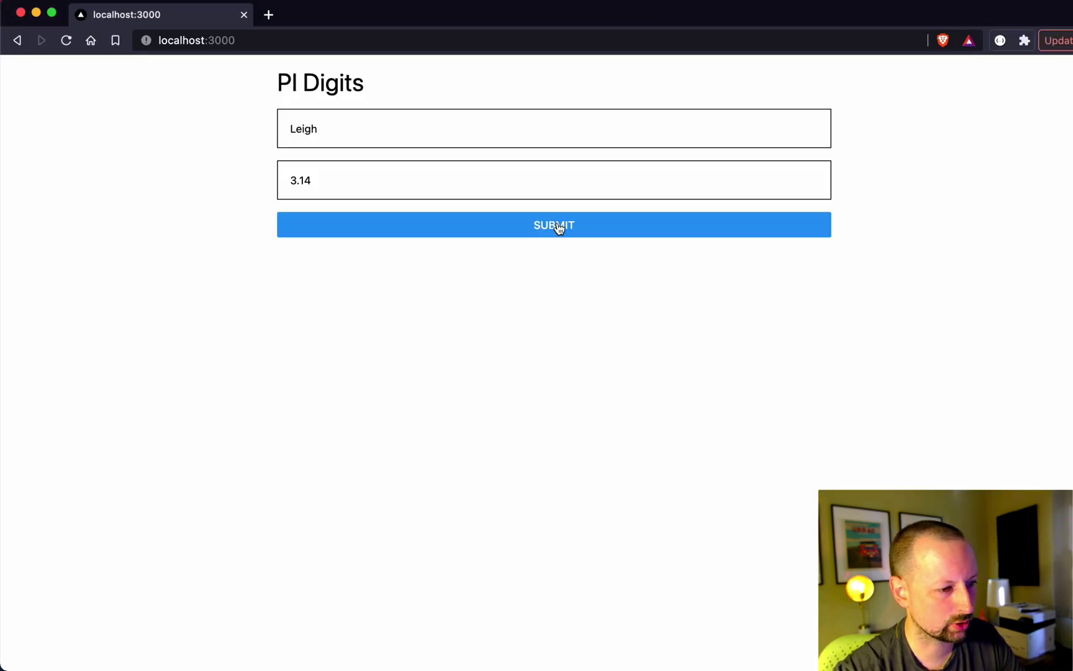
- Press the SUBMIT button three times with the entered name and 3.14
{"action": "left_click", "coordinate": [563, 236]}
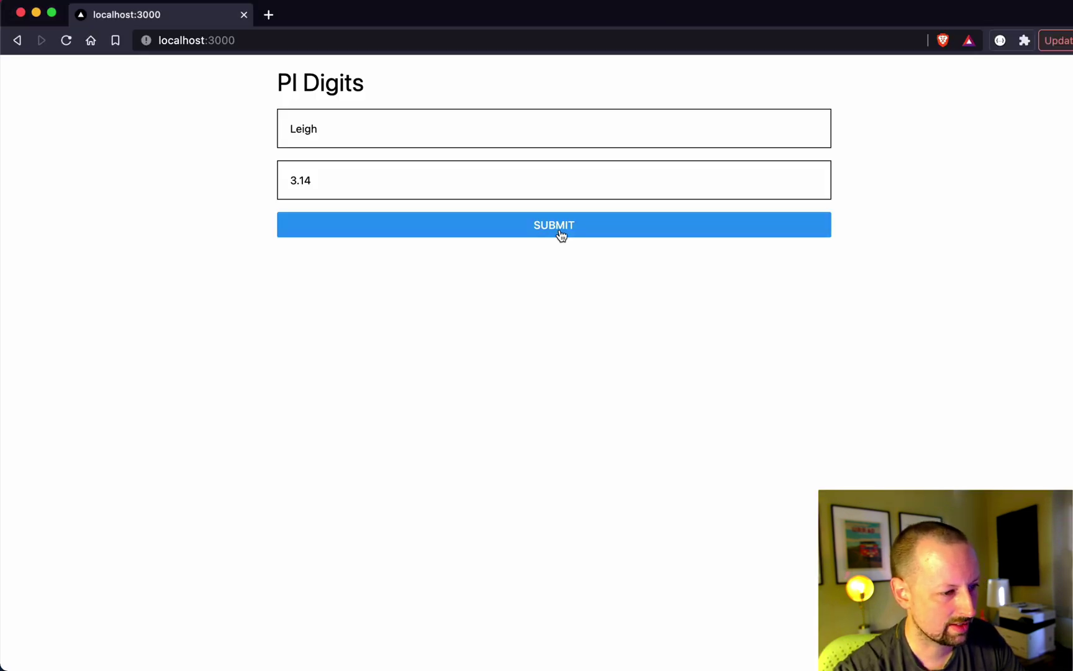
{"action": "left_click", "coordinate": [561, 235]}
{"action": "left_click", "coordinate": [562, 234]}
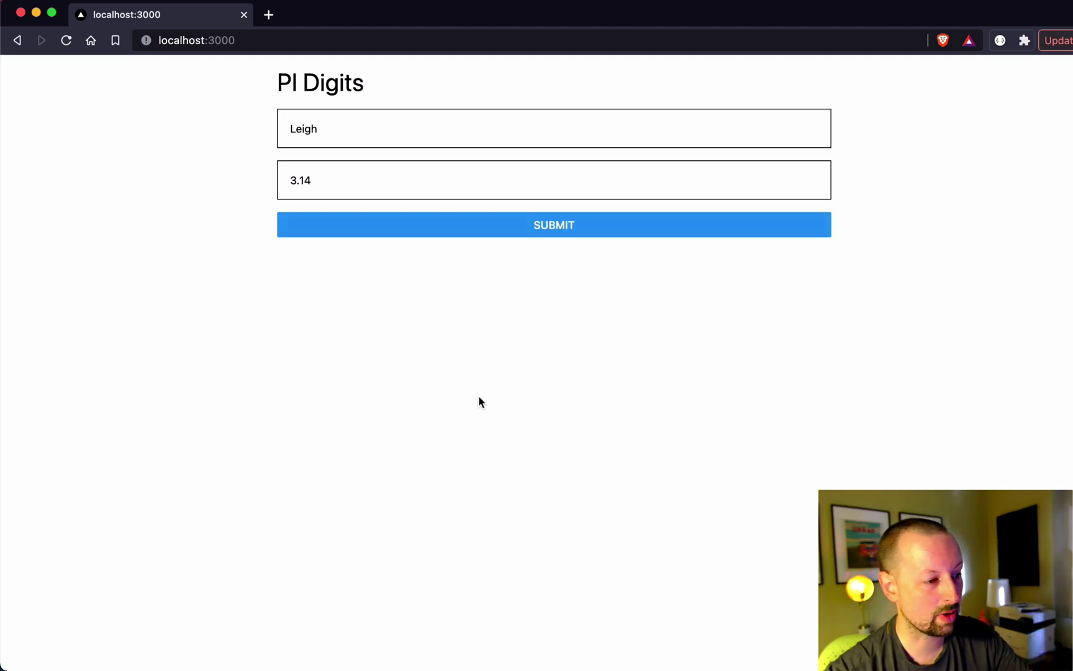
- Delete the comment markers around the ul scoreboard block and save
{"action": "key", "text": "super+Tab"}
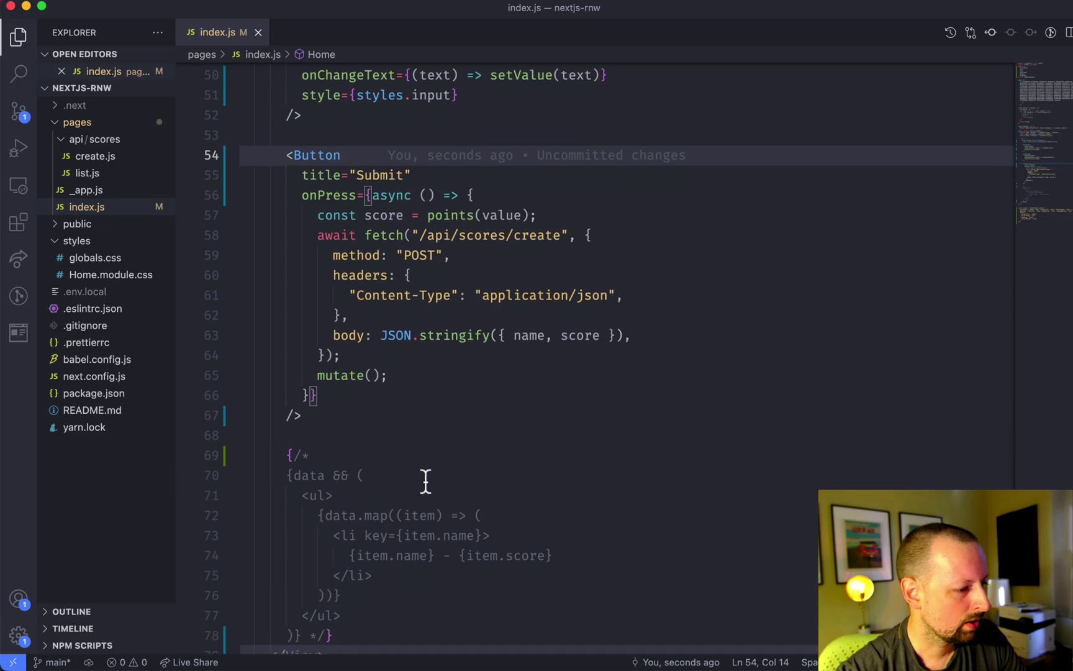
{"action": "scroll", "coordinate": [425, 480], "scroll_direction": "down", "scroll_amount": 3}
{"action": "scroll", "coordinate": [424, 481], "scroll_direction": "down", "scroll_amount": 3}
{"action": "scroll", "coordinate": [357, 449], "scroll_direction": "down", "scroll_amount": 2}
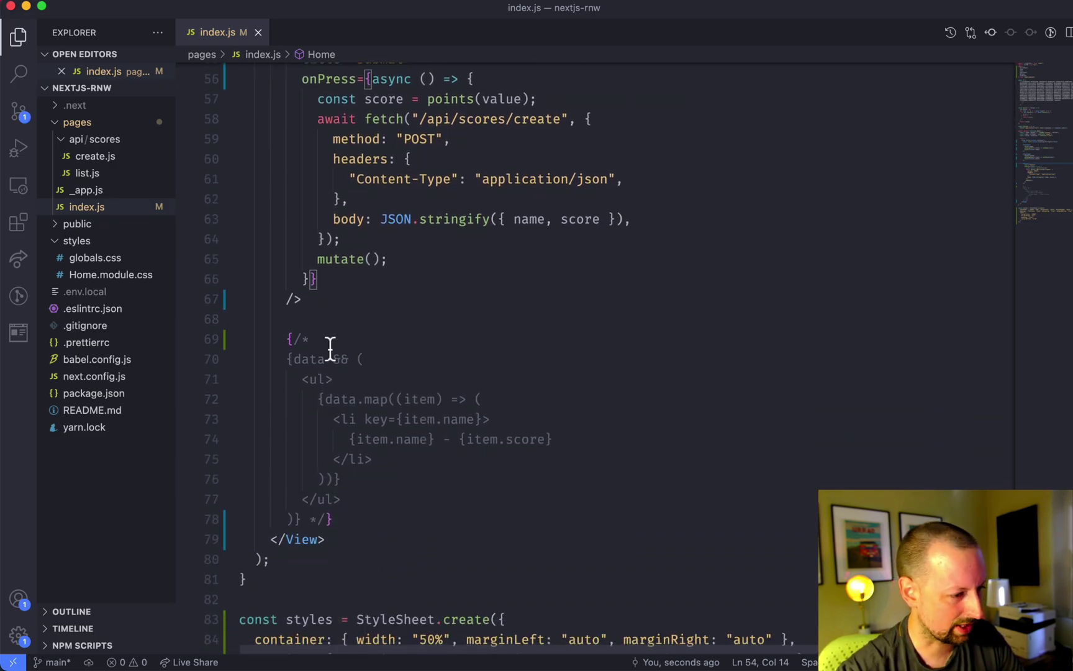
{"action": "left_click_drag", "start_coordinate": [329, 340], "coordinate": [239, 339]}
{"action": "key", "text": "BackSpace"}
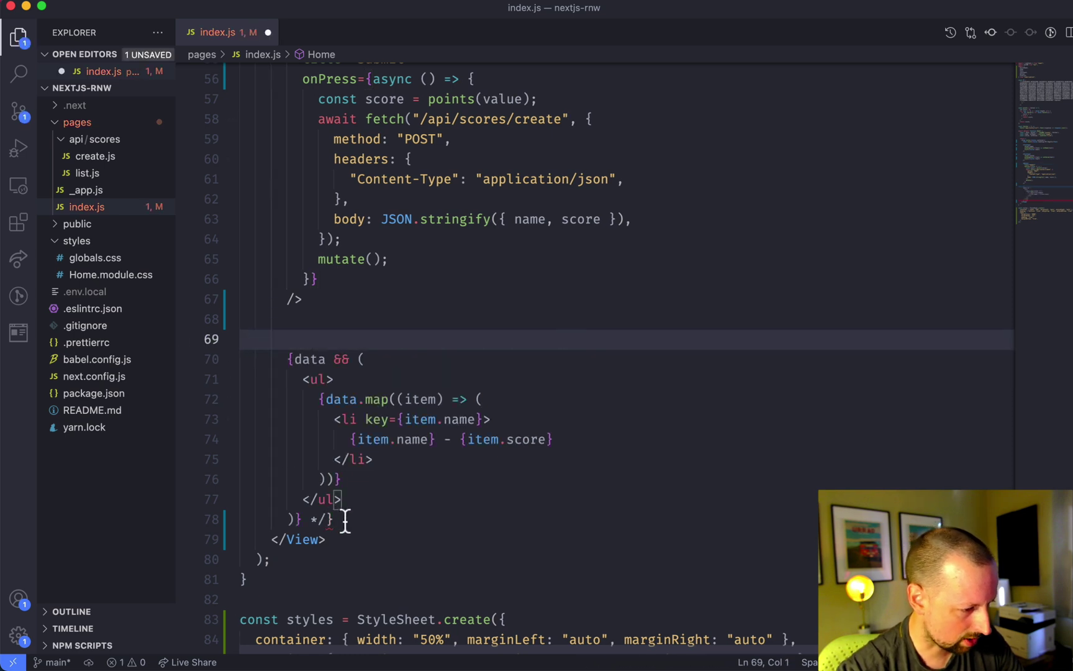
{"action": "left_click_drag", "start_coordinate": [344, 520], "coordinate": [288, 520]}
{"action": "key", "text": "BackSpace"}
{"action": "key", "text": "BackSpace"}
{"action": "key", "text": "super+s"}
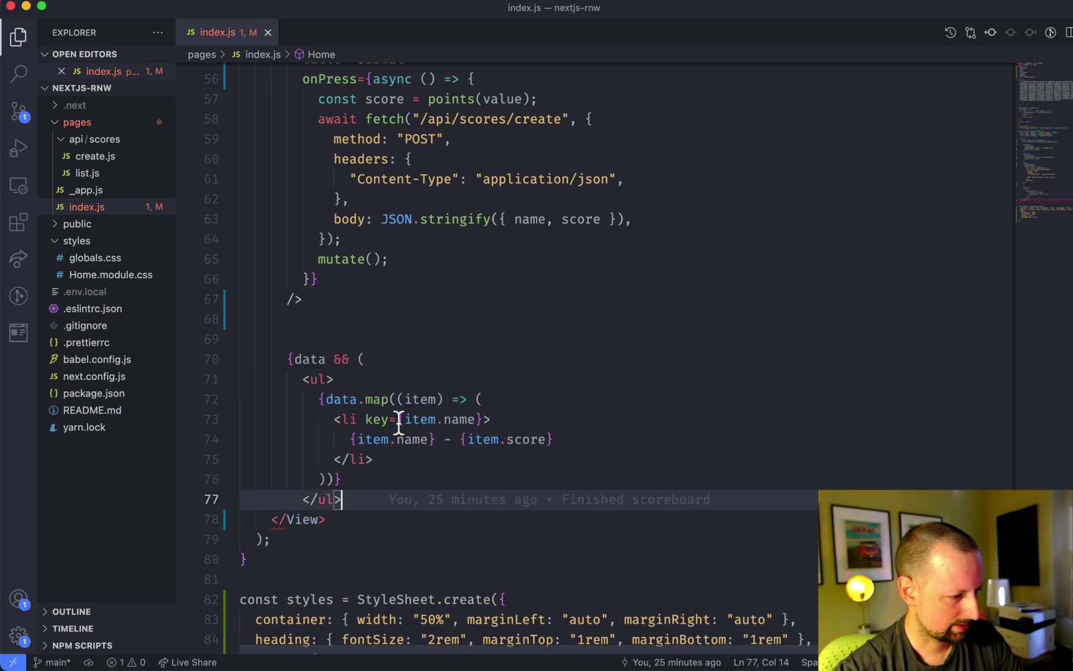
{"action": "type", "text": "}"}
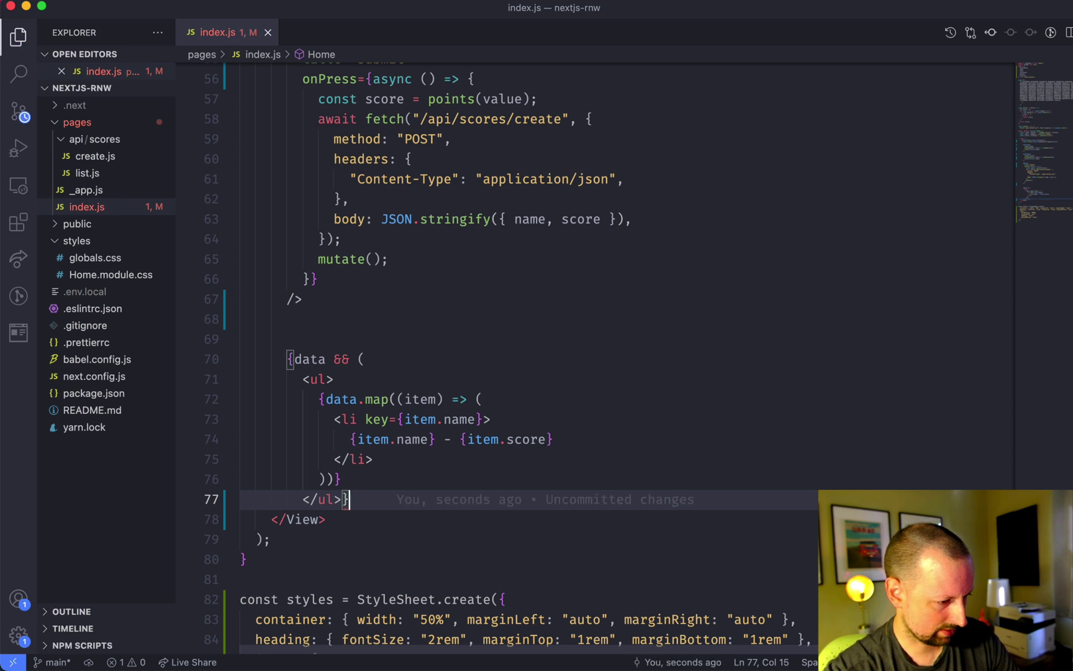
- Fix the closing brace, save to auto-format, and add a blank line below the list
{"action": "key", "text": "Left"}
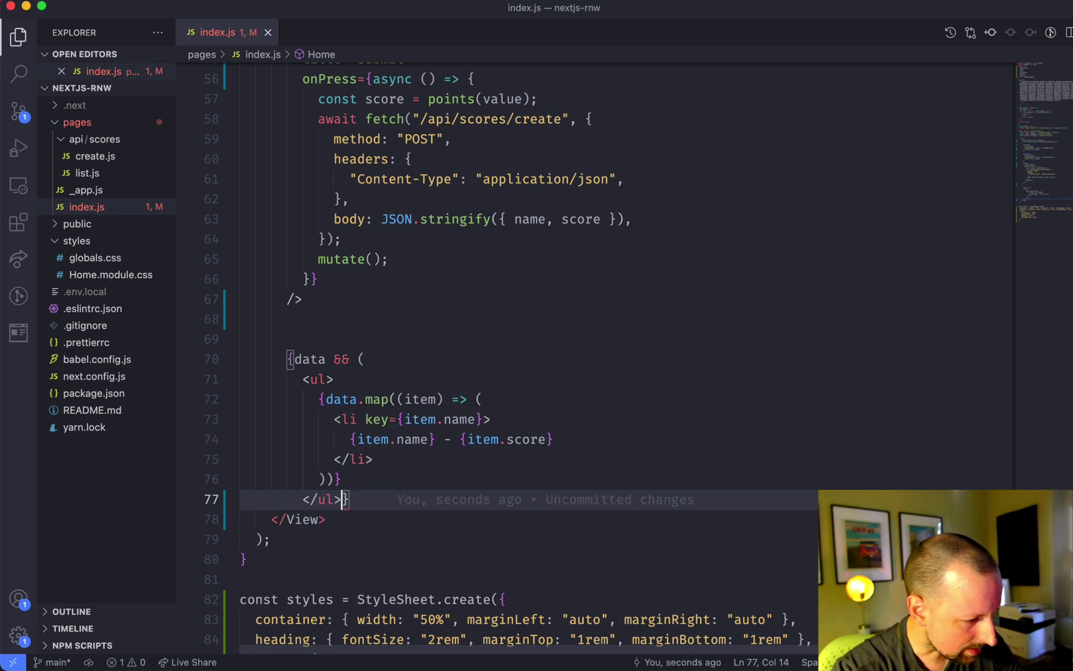
{"action": "type", "text": ")"}
{"action": "key", "text": "super+s"}
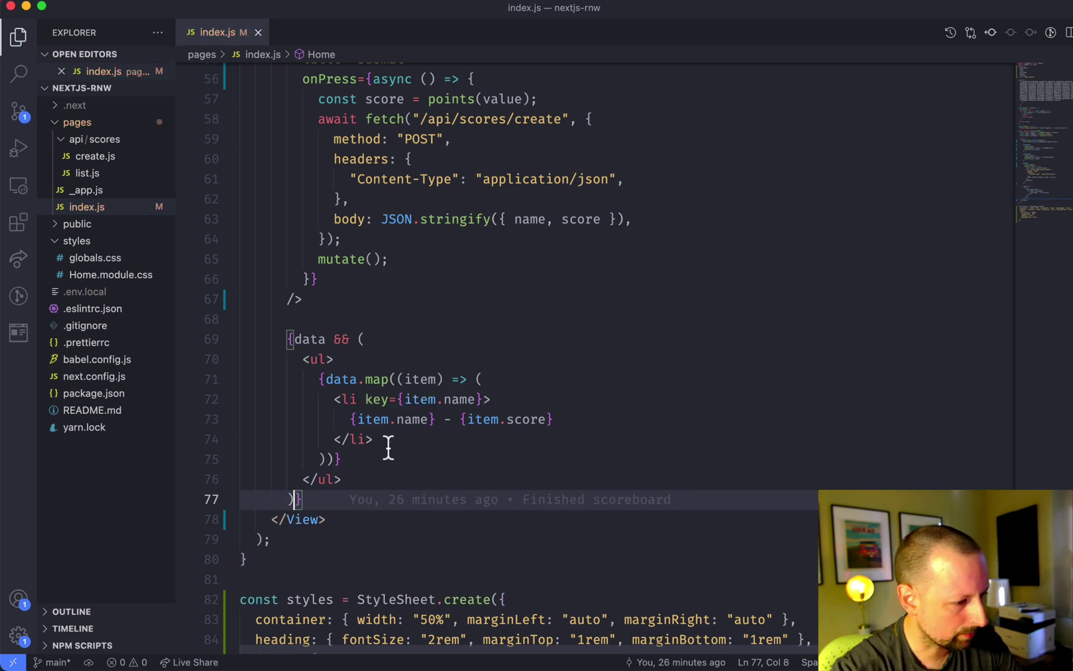
{"action": "left_click", "coordinate": [450, 459]}
{"action": "scroll", "coordinate": [450, 459], "scroll_direction": "down", "scroll_amount": 1}
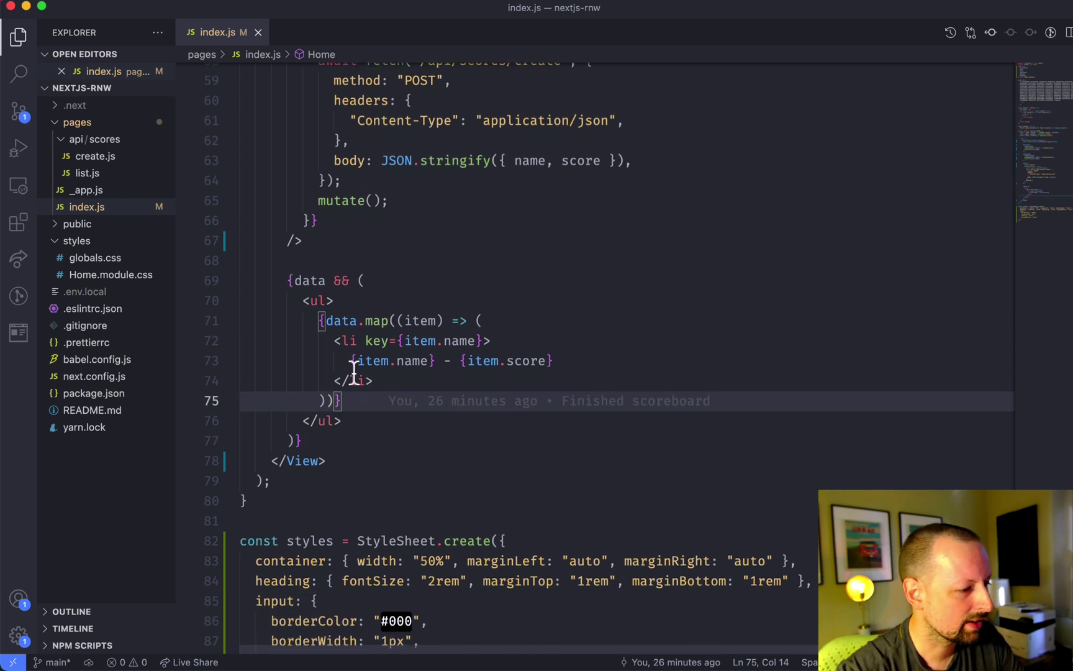
{"action": "mouse_move", "coordinate": [304, 302]}
{"action": "left_mouse_down"}
{"action": "mouse_move", "coordinate": [361, 382]}
{"action": "mouse_move", "coordinate": [364, 428]}
{"action": "left_mouse_up"}
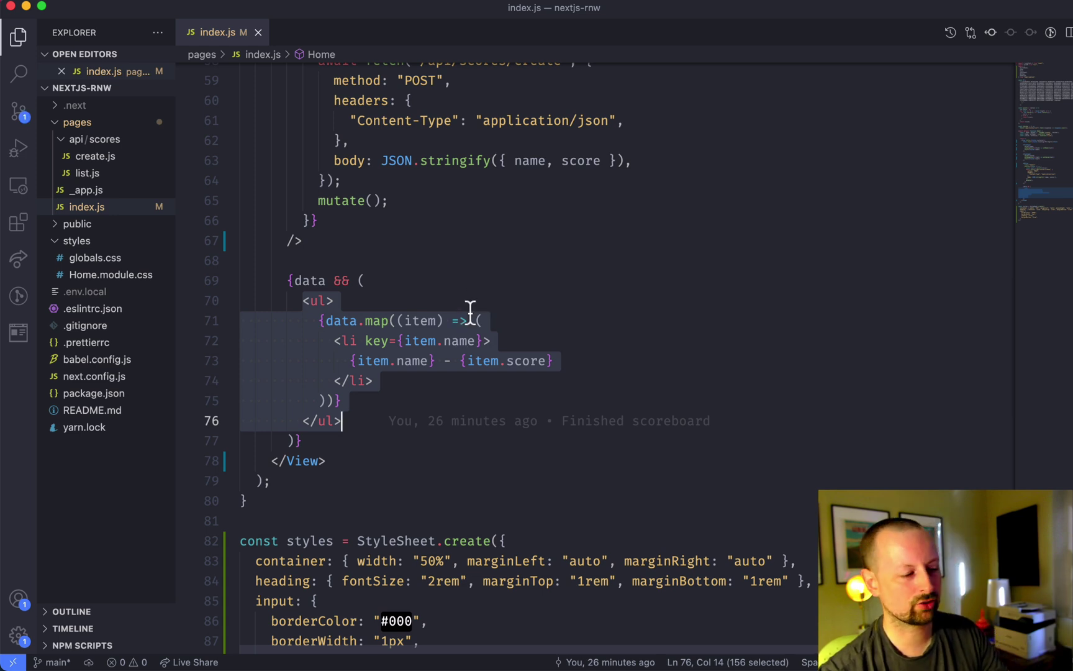
{"action": "left_click", "coordinate": [416, 382]}
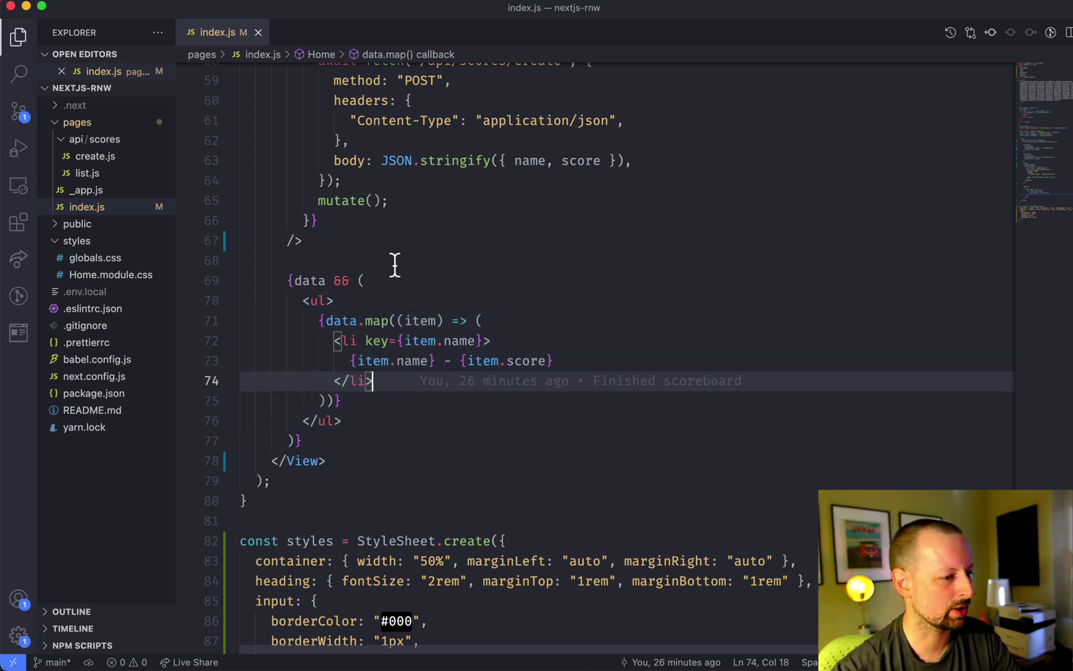
- Add {data && <FlatList data={data} />} below the ul scoreboard list and save index.js
{"action": "left_click", "coordinate": [326, 441]}
{"action": "key", "text": "Return"}
{"action": "key", "text": "Return"}
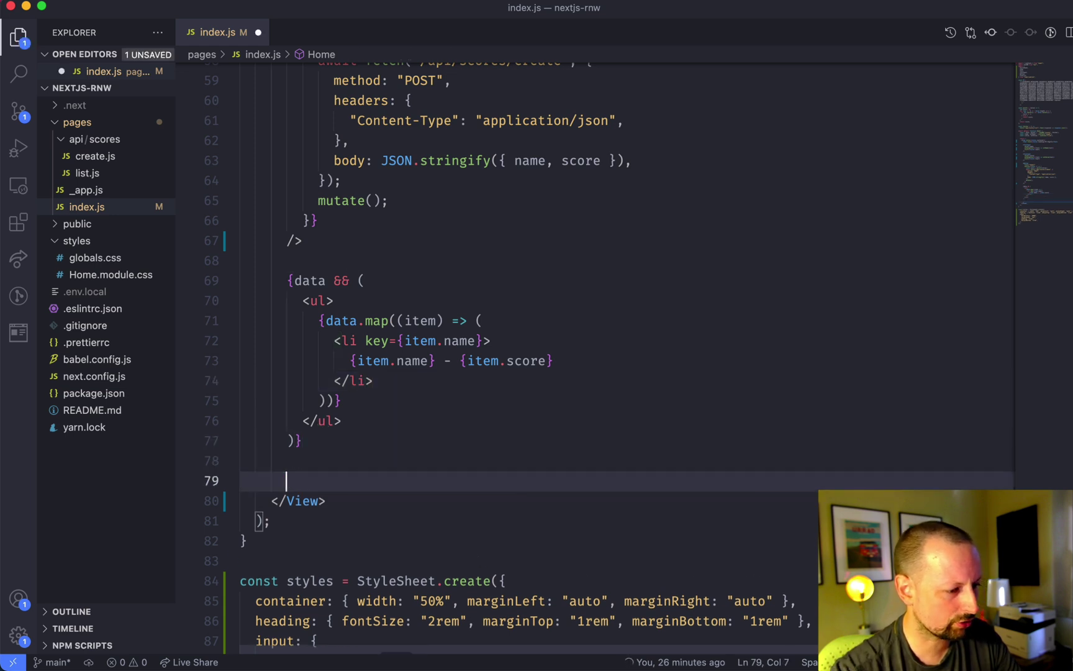
{"action": "type", "text": "{data "}
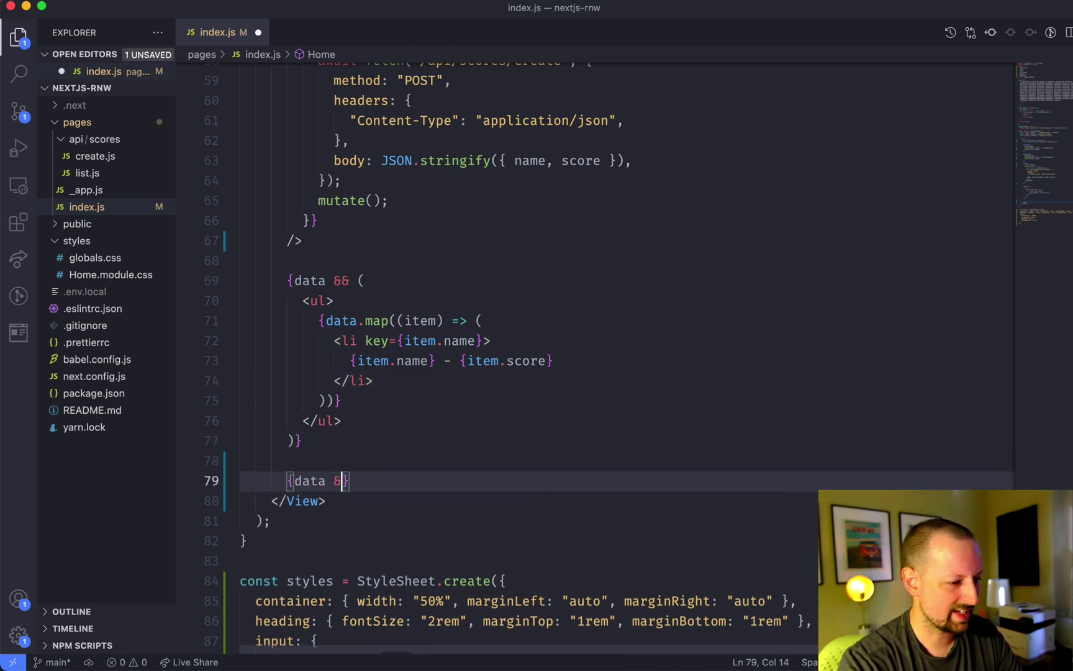
{"action": "type", "text": "&& ("}
{"action": "key", "text": "Return"}
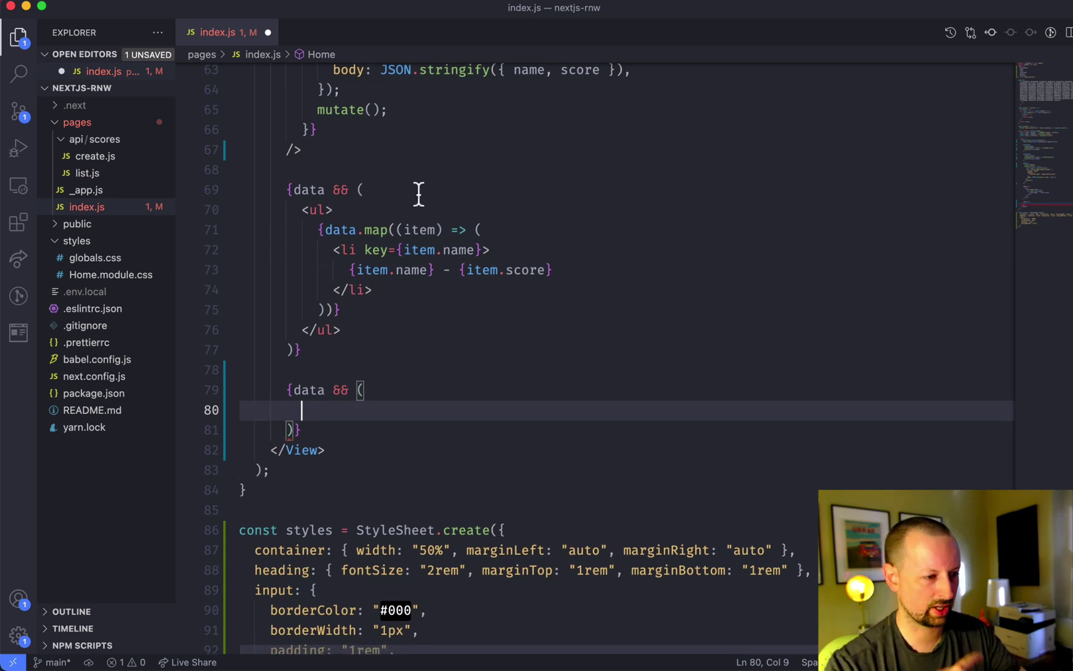
{"action": "left_click_drag", "start_coordinate": [302, 350], "coordinate": [260, 213]}
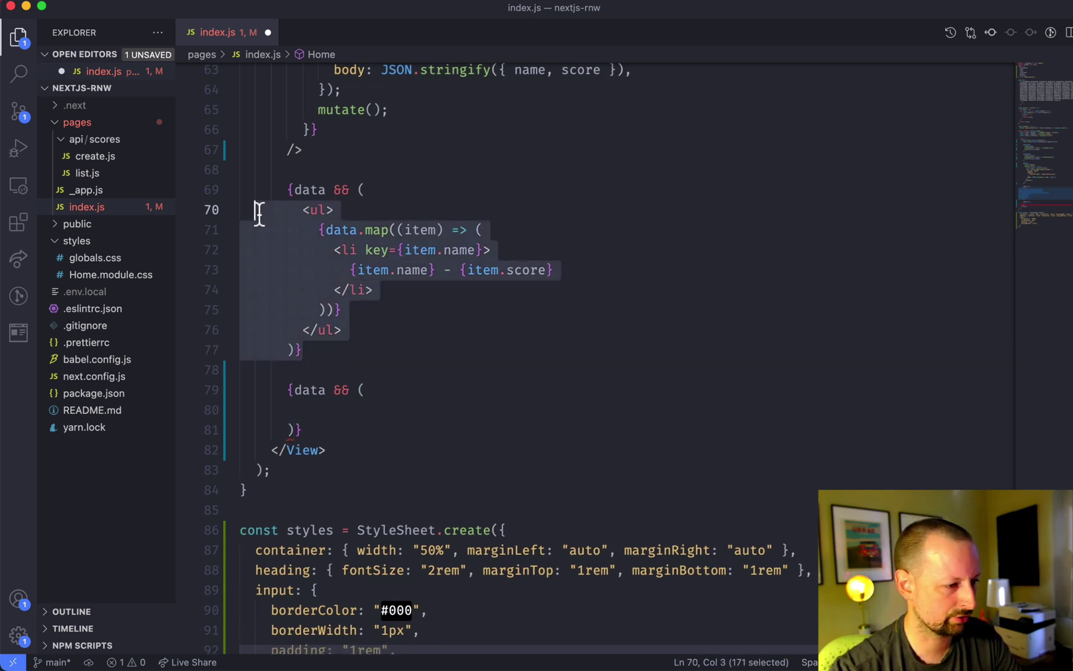
{"action": "left_click", "coordinate": [341, 409]}
{"action": "type", "text": "<FlatL"}
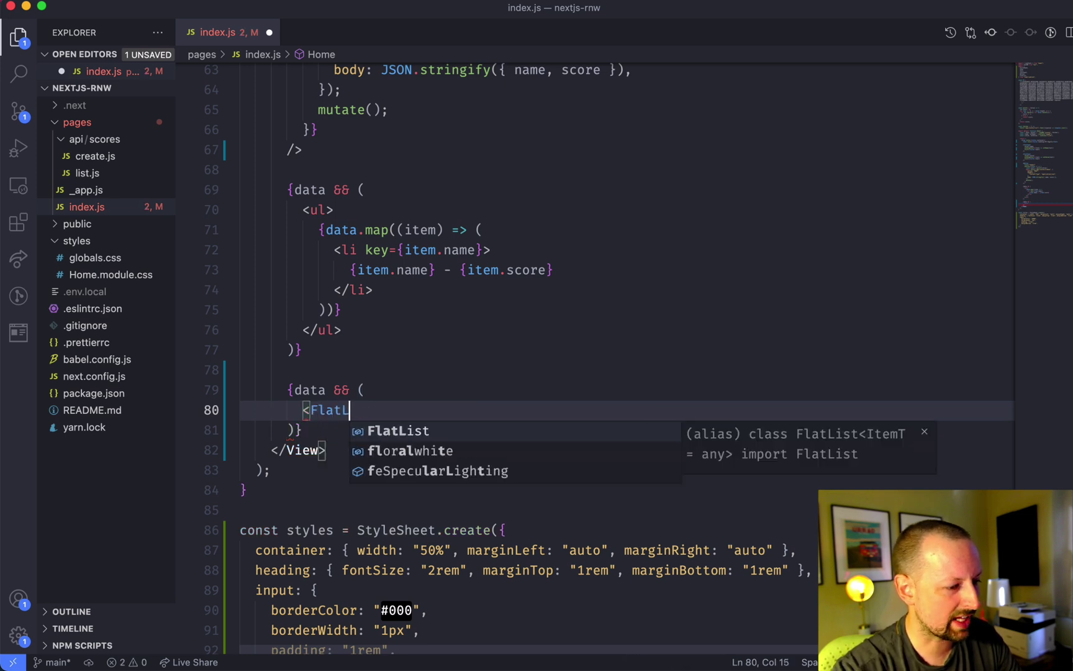
{"action": "type", "text": "ist />"}
{"action": "key", "text": "Left"}
{"action": "key", "text": "Left"}
{"action": "key", "text": "Left"}
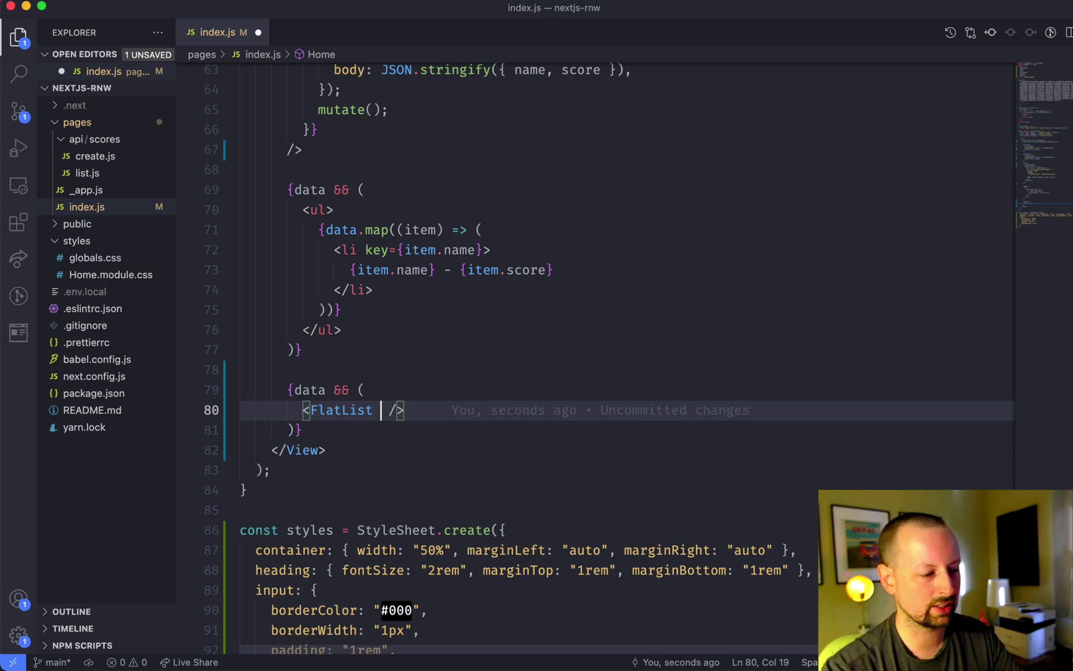
{"action": "type", "text": "data={"}
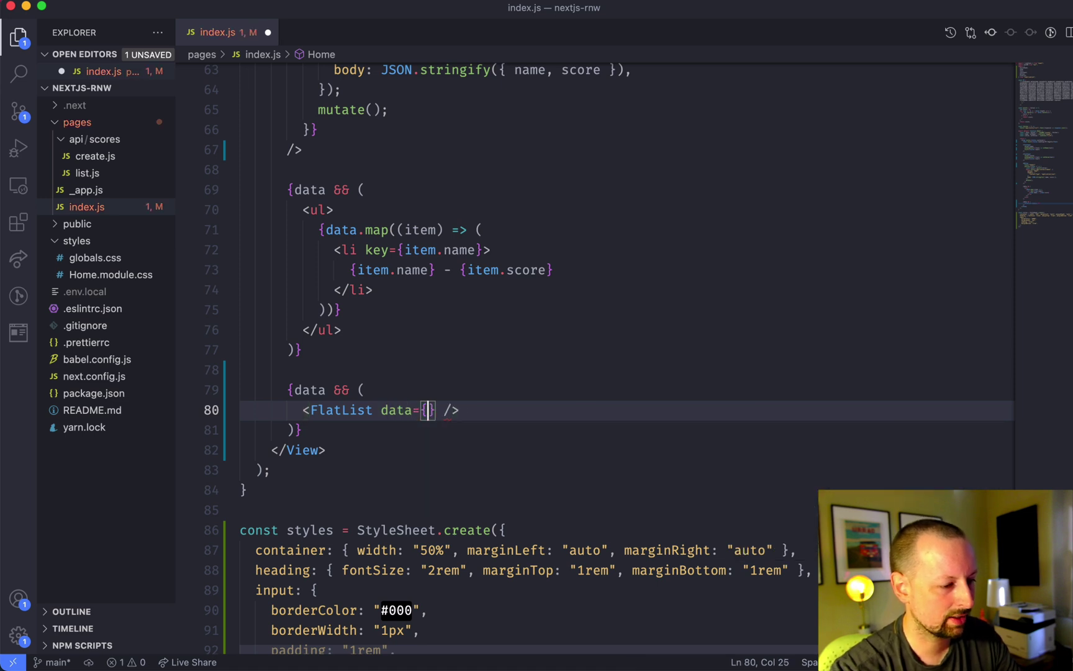
{"action": "type", "text": "data"}
{"action": "key", "text": "super+s"}
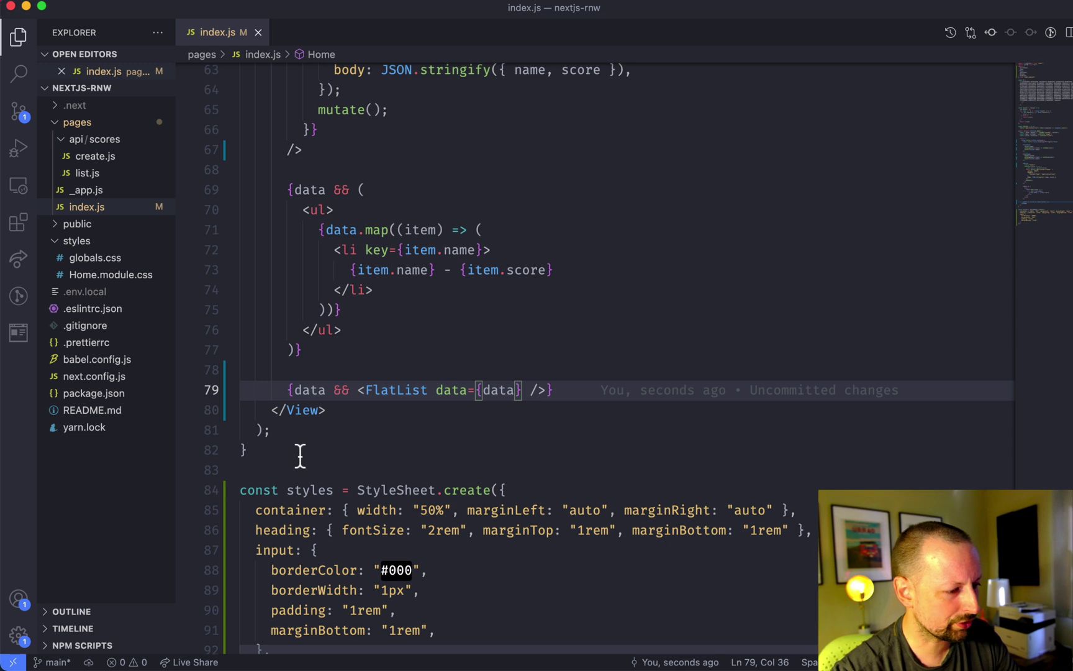
- After the Home component, add a sample array with two { name: "Leigh", score: 10 } entries
{"action": "left_click", "coordinate": [300, 453]}
{"action": "key", "text": "Return"}
{"action": "key", "text": "Return"}
{"action": "type", "text": "["}
{"action": "key", "text": "Return"}
{"action": "type", "text": "{name: \"Leigh\", score: 10},"}
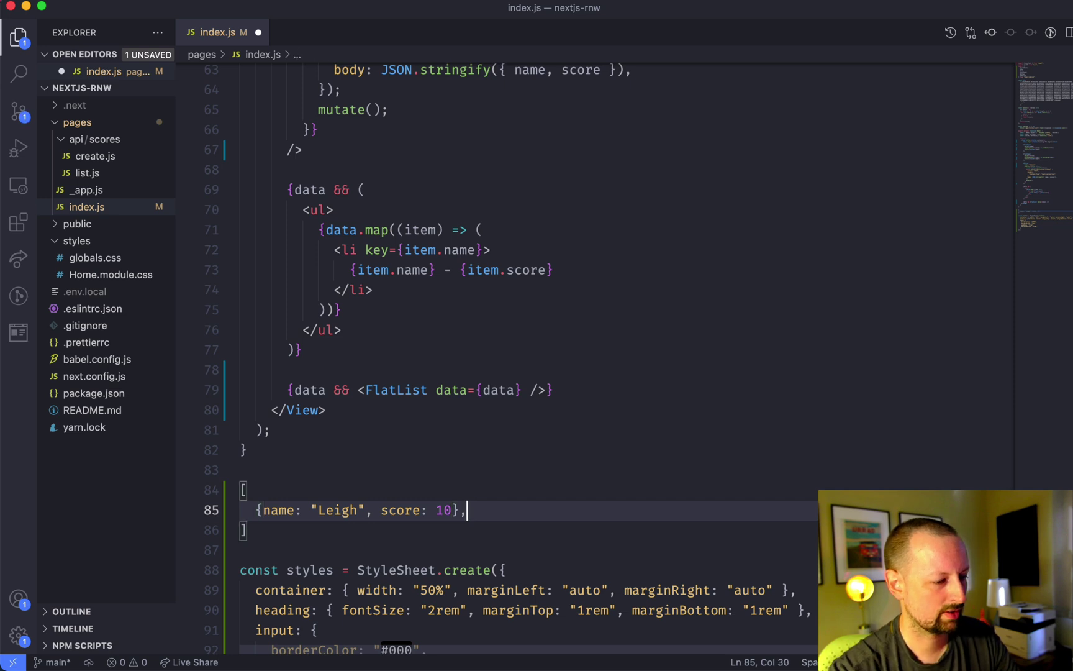
{"action": "key", "text": "shift+alt+Down"}
{"action": "key", "text": "shift+alt+f"}
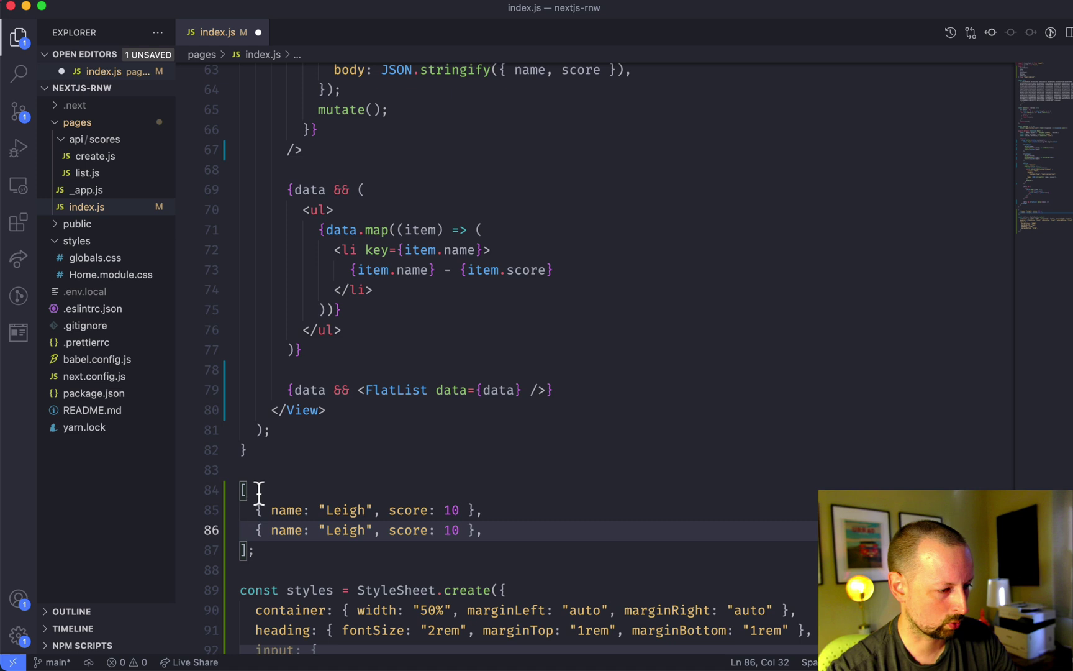
{"action": "left_click", "coordinate": [522, 391]}
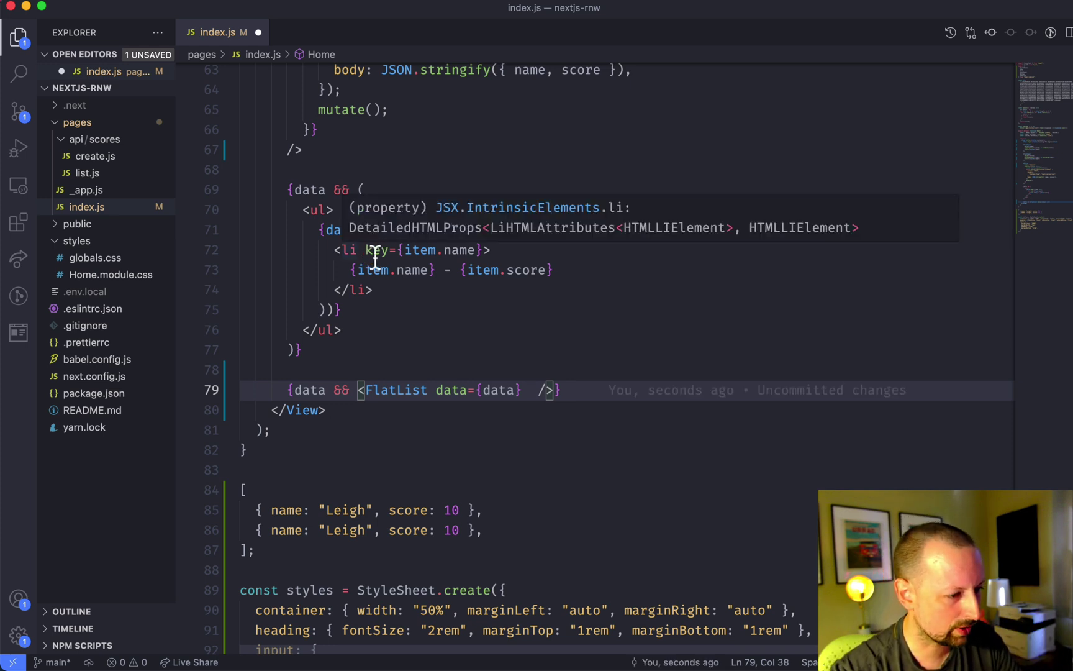
{"action": "left_click_drag", "start_coordinate": [482, 250], "coordinate": [367, 250]}
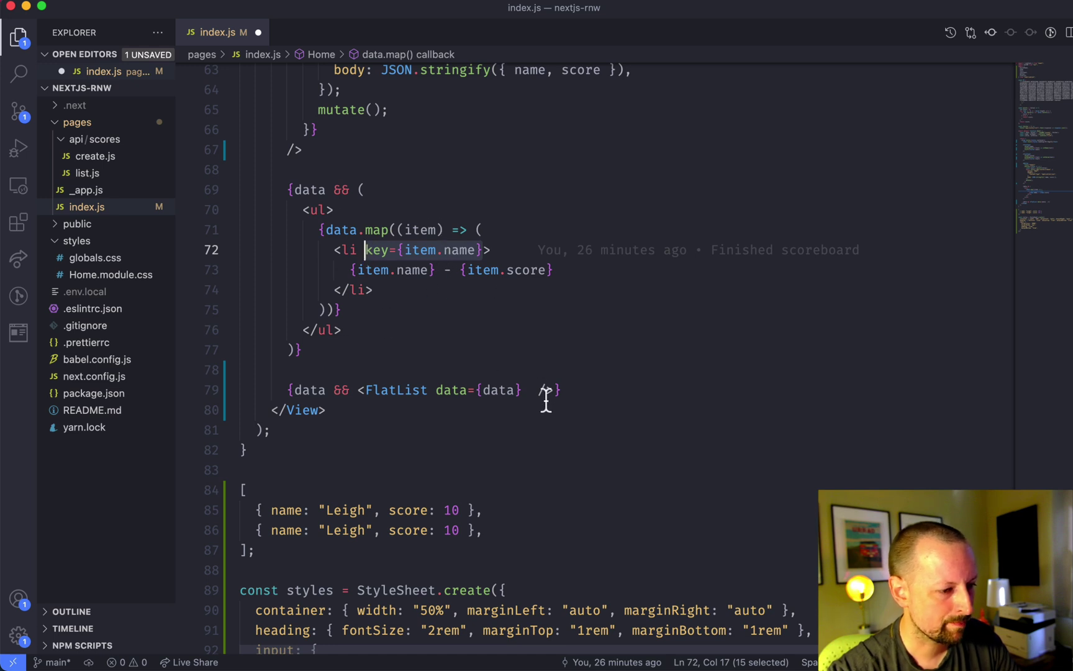
- Give FlatList keyExtractor={(item) => item.name} and rename the second Leigh entry to Peter
{"action": "left_click", "coordinate": [527, 392]}
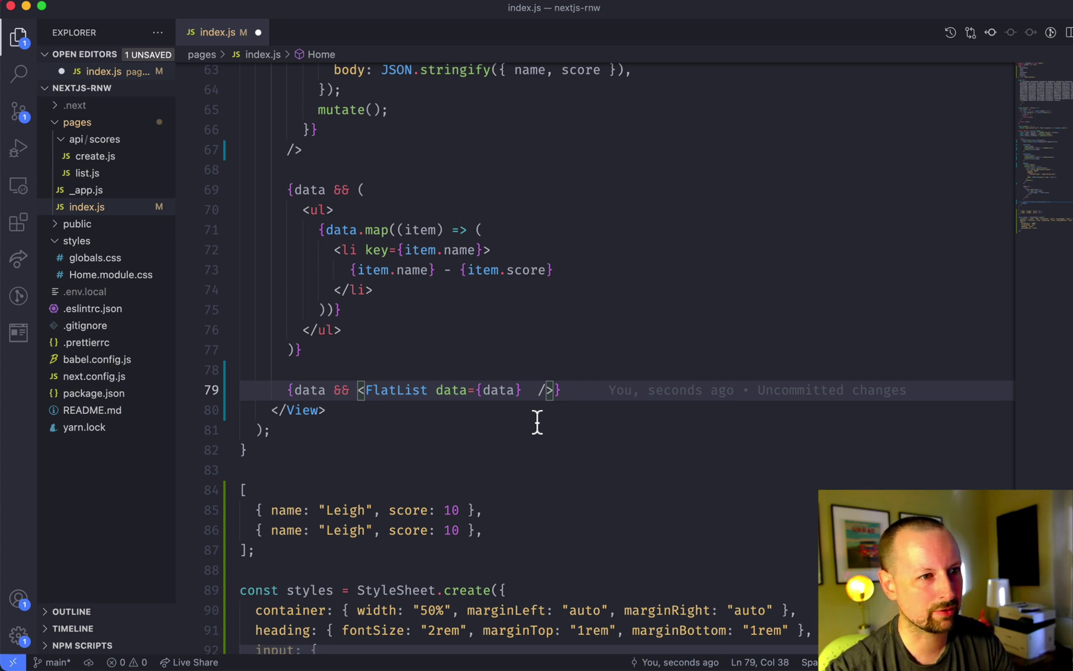
{"action": "type", "text": "keyEx"}
{"action": "key", "text": "Tab"}
{"action": "type", "text": "={item "}
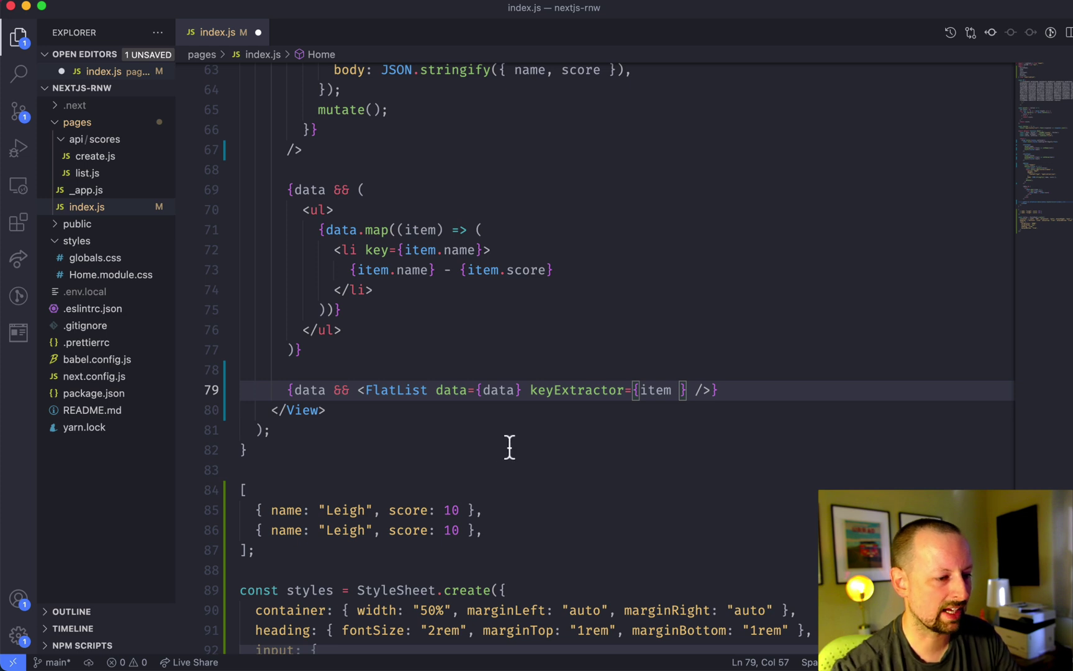
{"action": "type", "text": "=> item.name"}
{"action": "double_click", "coordinate": [345, 531]}
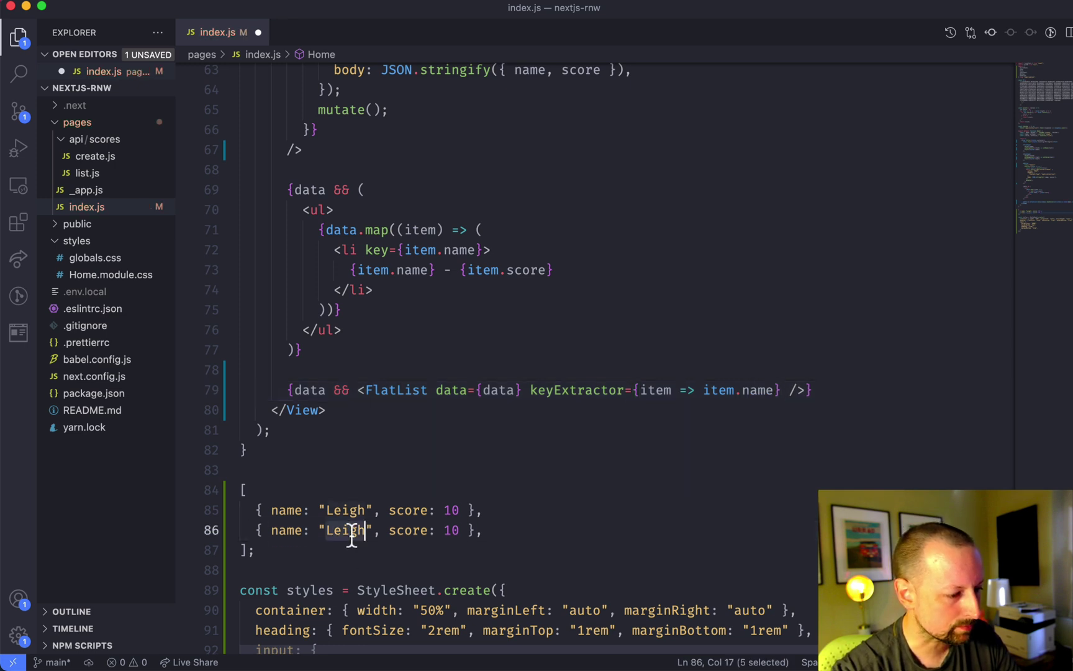
{"action": "type", "text": "Peter"}
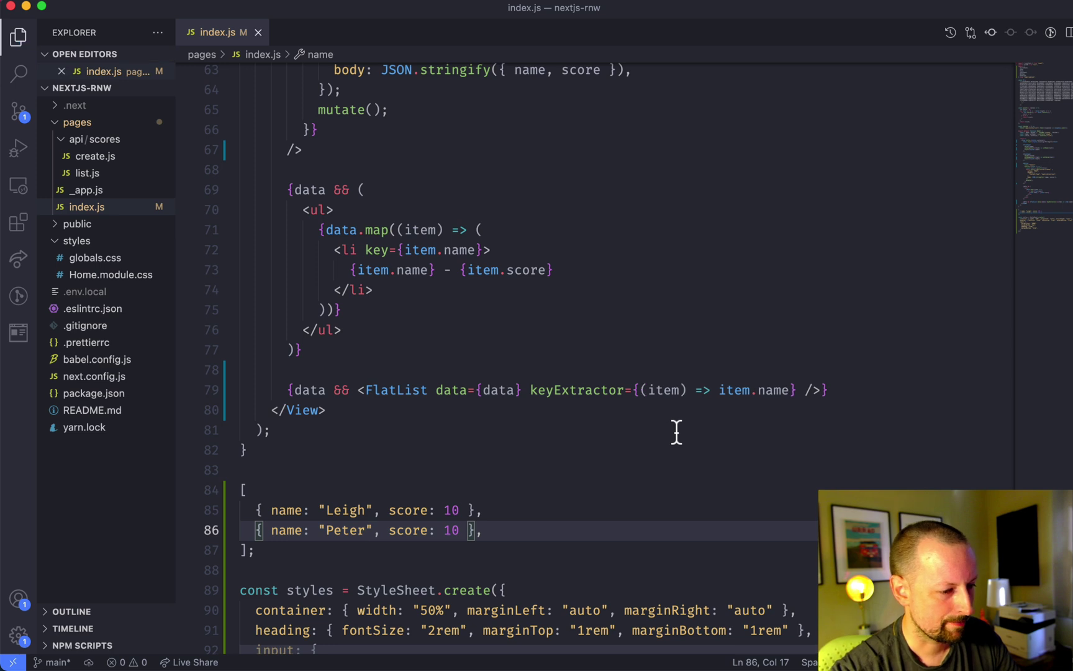
{"action": "left_click", "coordinate": [801, 390]}
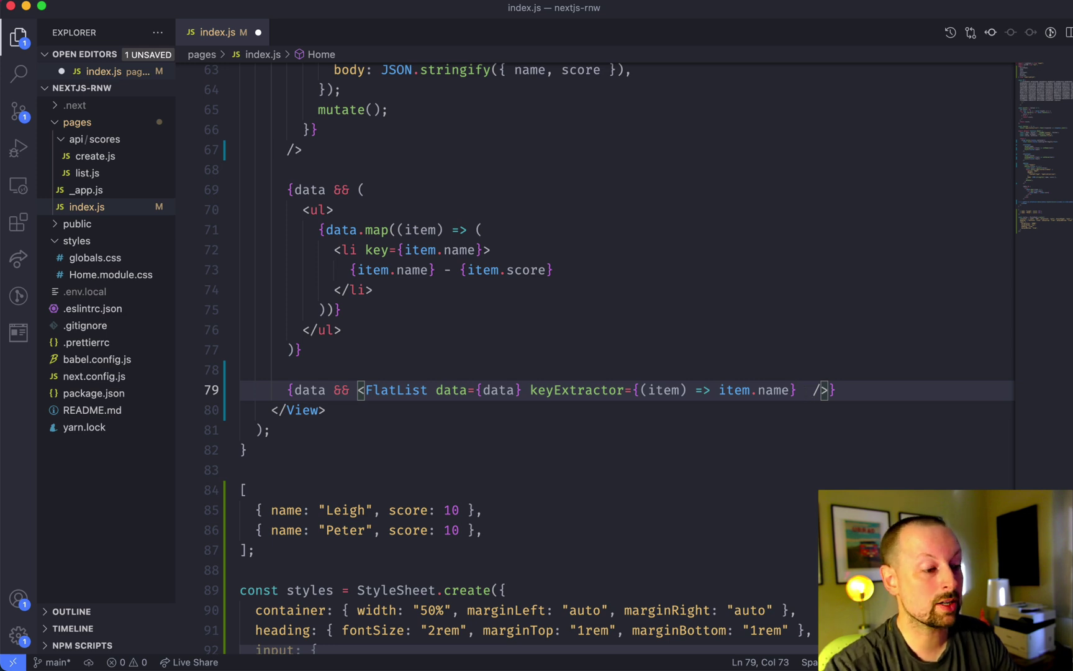
{"action": "type", "text": "renderItem"}
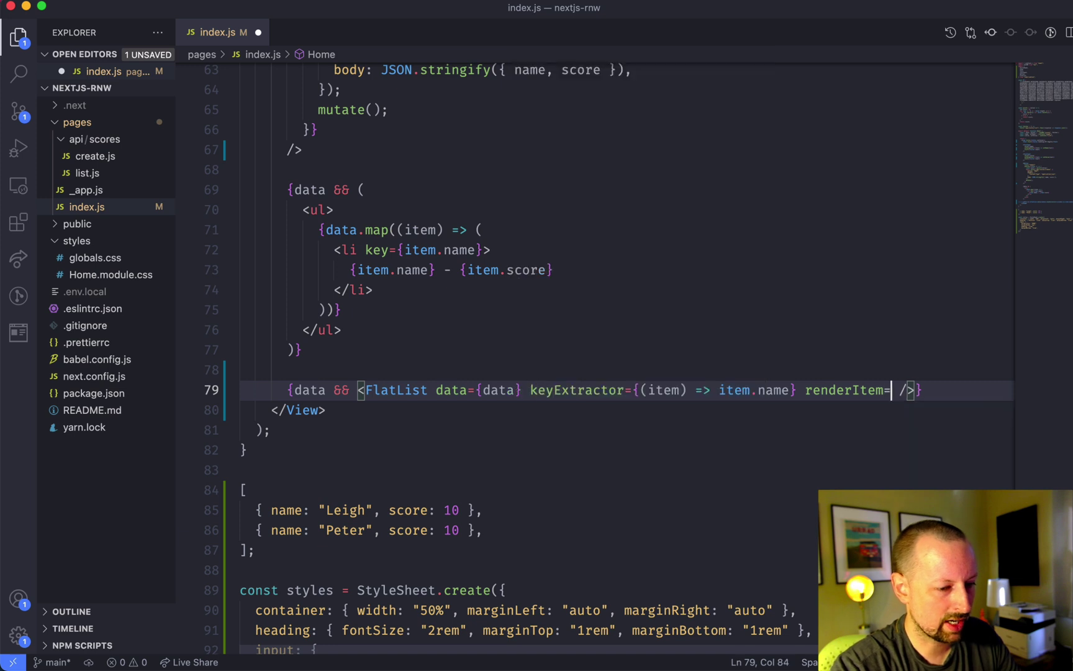
{"action": "type", "text": "={tem ="}
- Add a FlatList renderItem returning View and Text with {item.name} - {item.score}, then save
{"action": "key", "text": "BackSpace"}
{"action": "key", "text": "BackSpace"}
{"action": "key", "text": "BackSpace"}
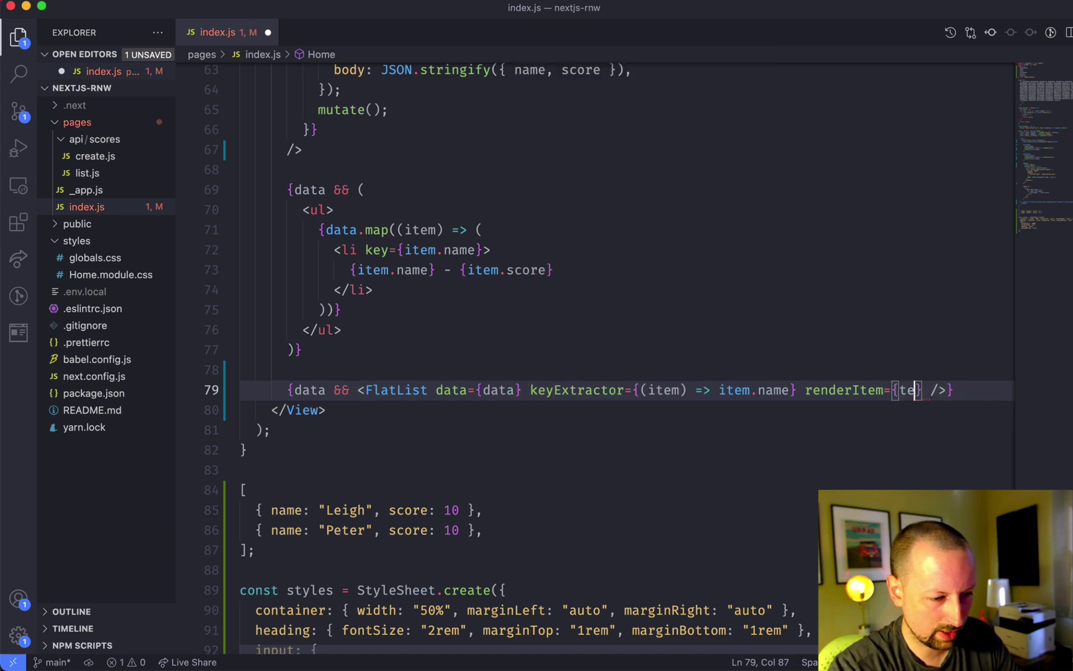
{"action": "type", "text": "item) =>"}
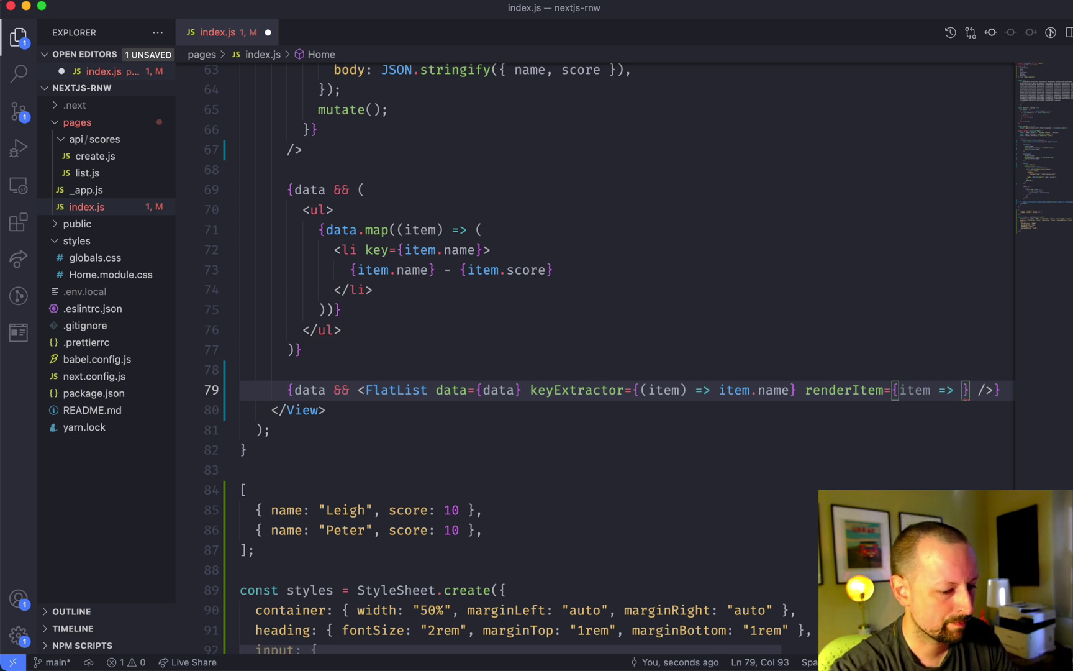
{"action": "type", "text": "<View>"}
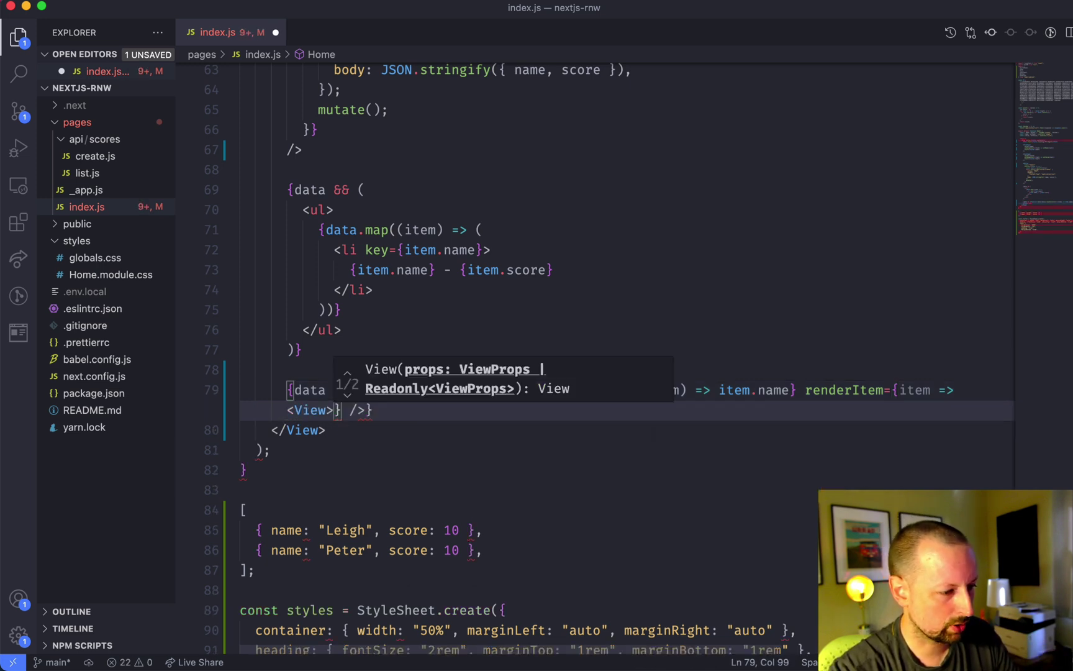
{"action": "type", "text": "</View>"}
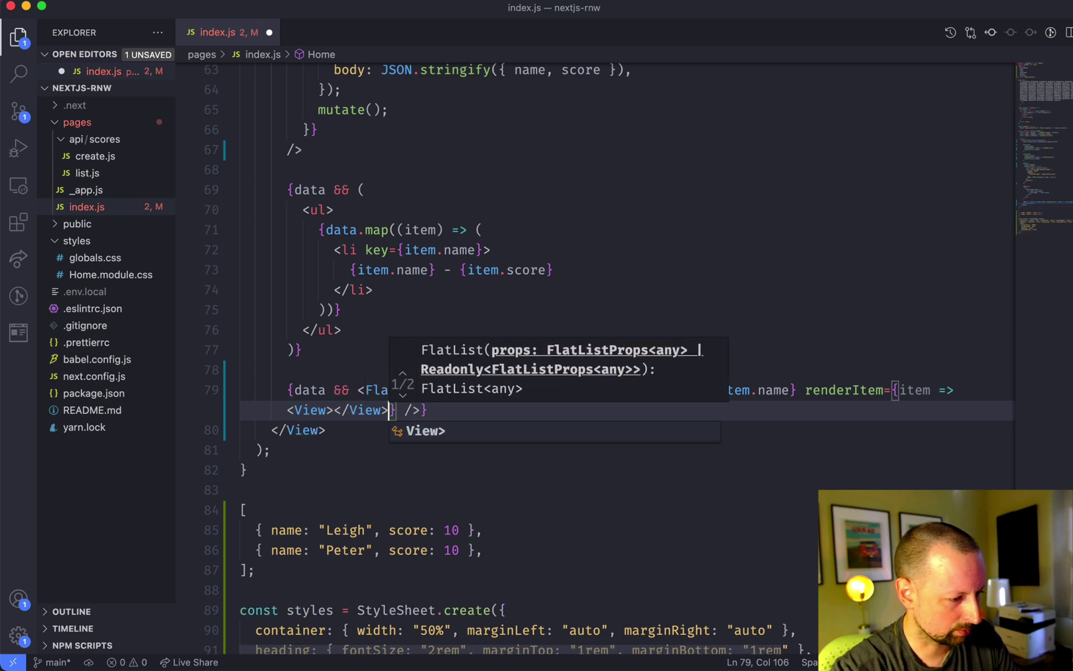
{"action": "key", "text": "Left"}
{"action": "key", "text": "Left"}
{"action": "key", "text": "Left"}
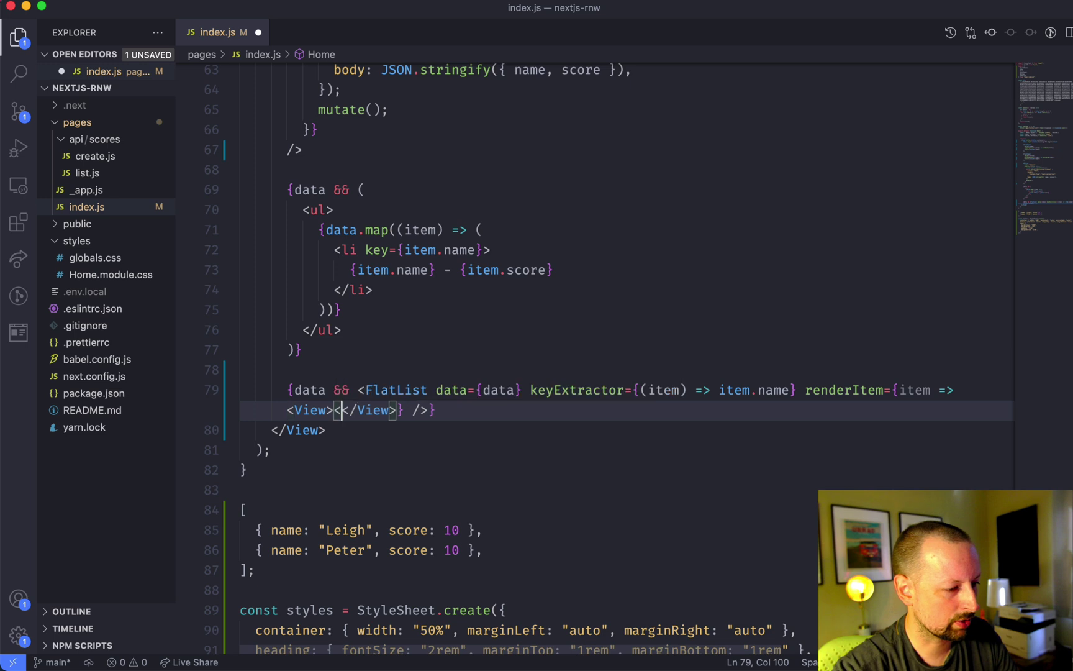
{"action": "type", "text": "<Text></Text>"}
{"action": "key", "text": "Left"}
{"action": "key", "text": "Left"}
{"action": "key", "text": "Left"}
{"action": "key", "text": "BackSpace"}
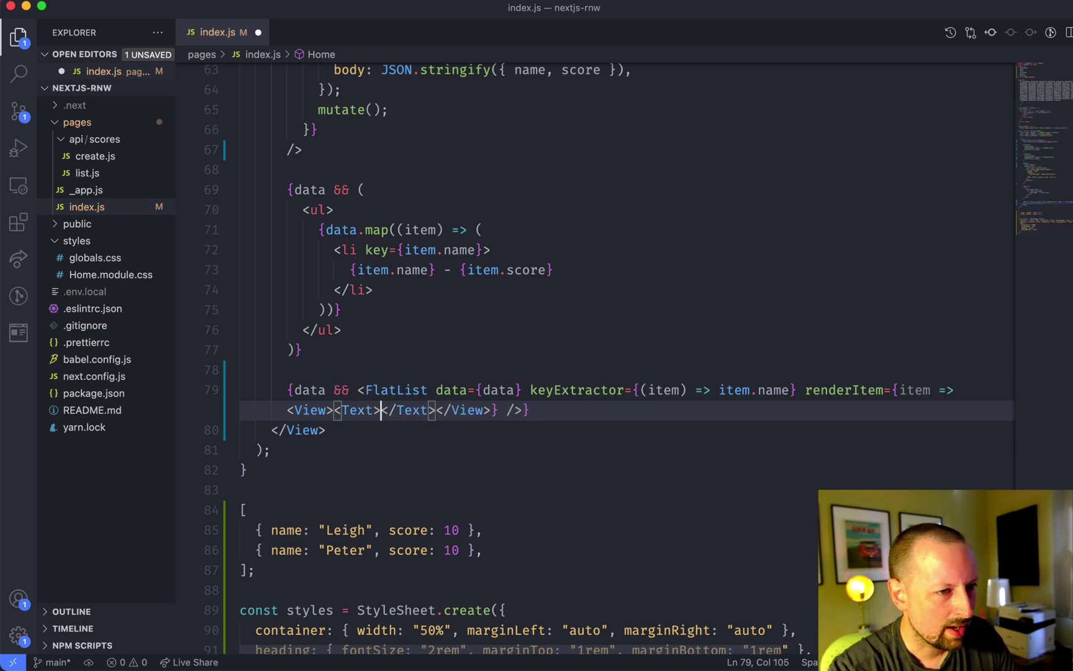
{"action": "key", "text": "ctrl+s"}
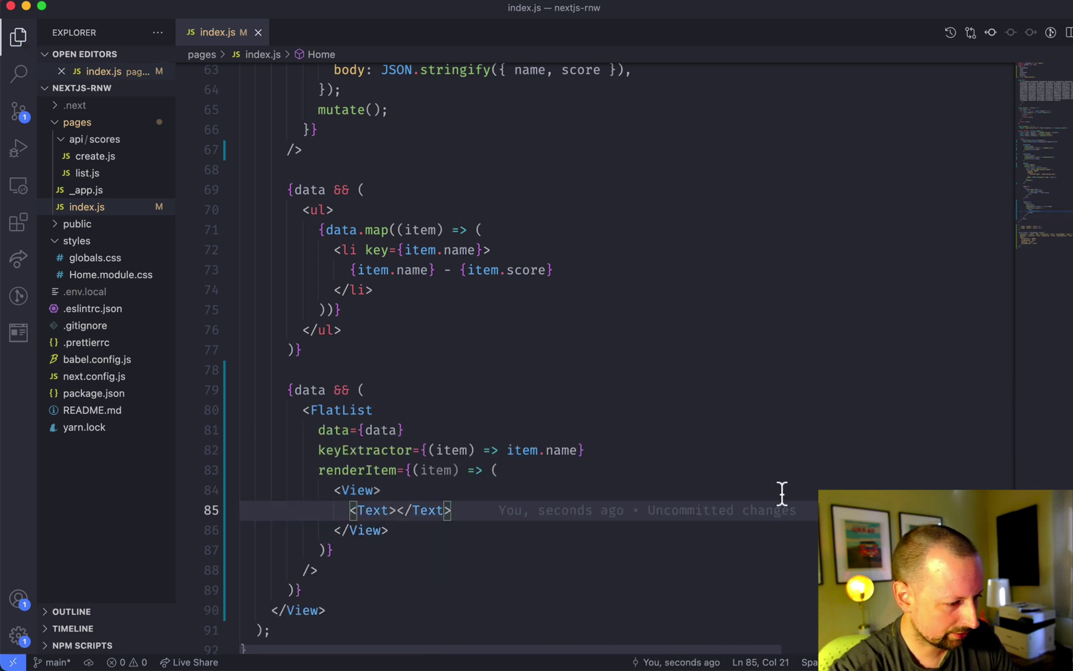
{"action": "scroll", "coordinate": [847, 487], "scroll_direction": "down", "scroll_amount": 3}
{"action": "scroll", "coordinate": [588, 419], "scroll_direction": "down", "scroll_amount": 2}
{"action": "left_click", "coordinate": [417, 376]}
{"action": "type", "text": "{"}
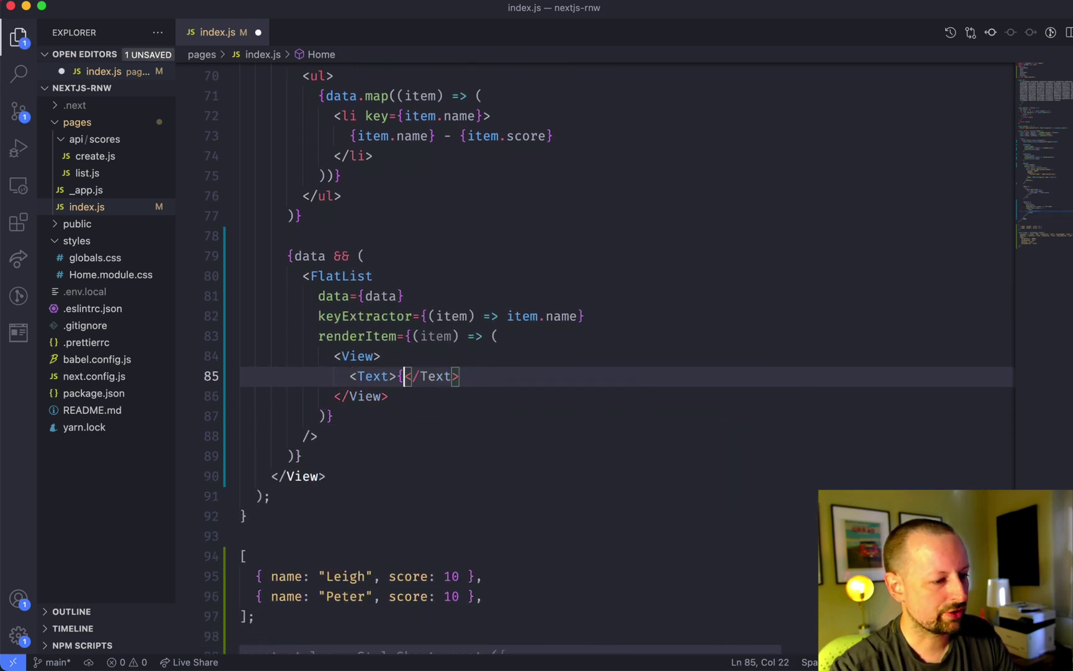
{"action": "type", "text": "item.name"}
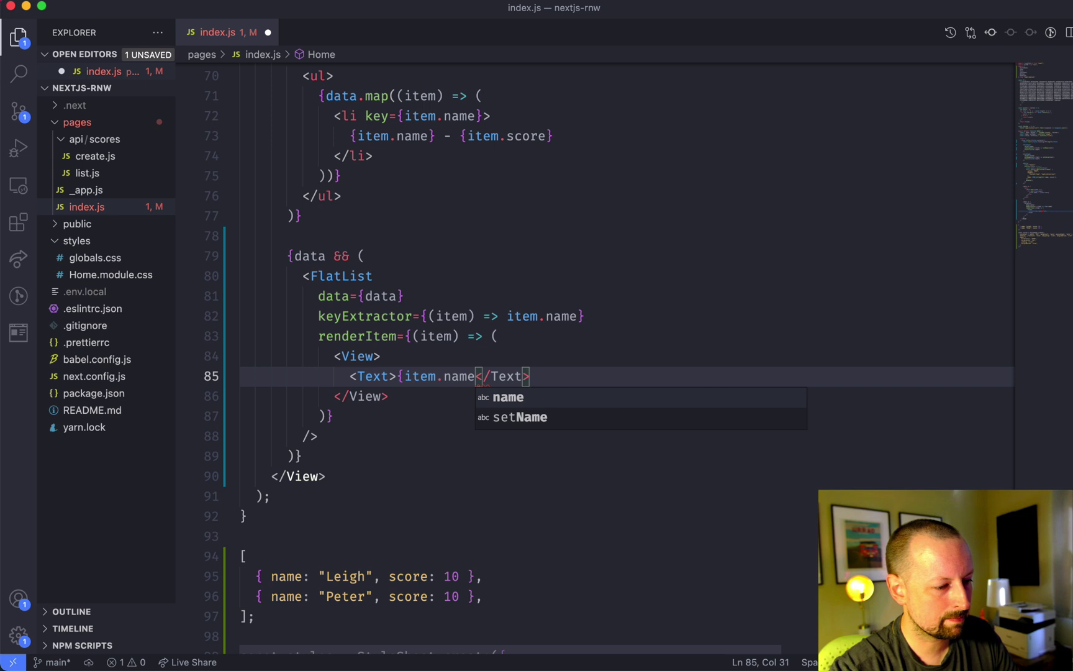
{"action": "type", "text": "} - "}
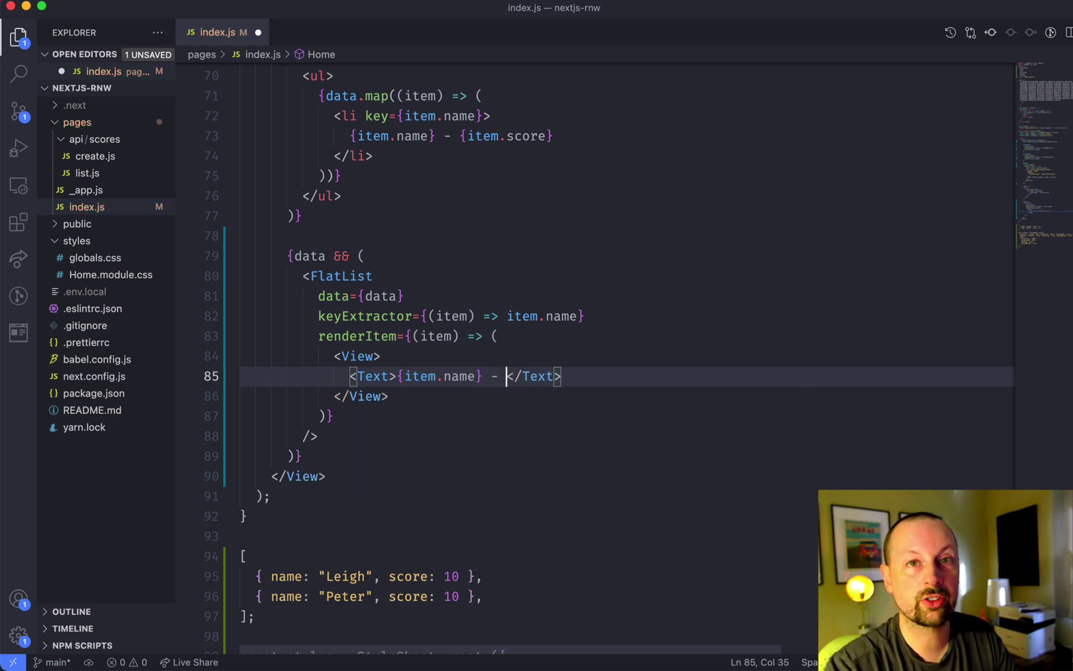
{"action": "type", "text": "{item"}
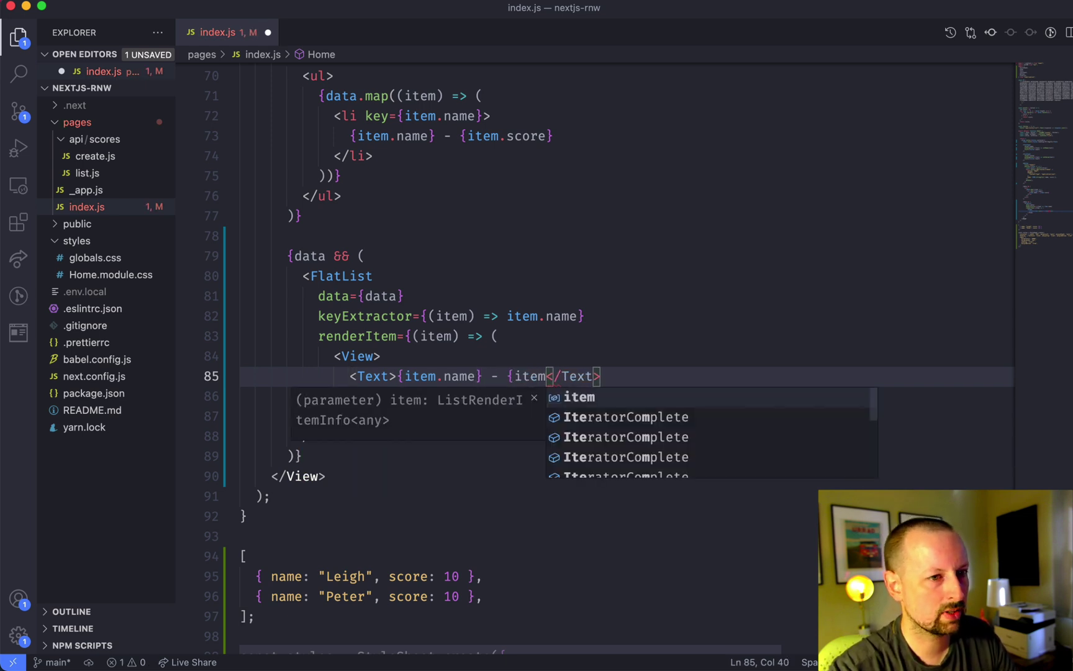
{"action": "type", "text": ".score}"}
{"action": "key", "text": "super+s"}
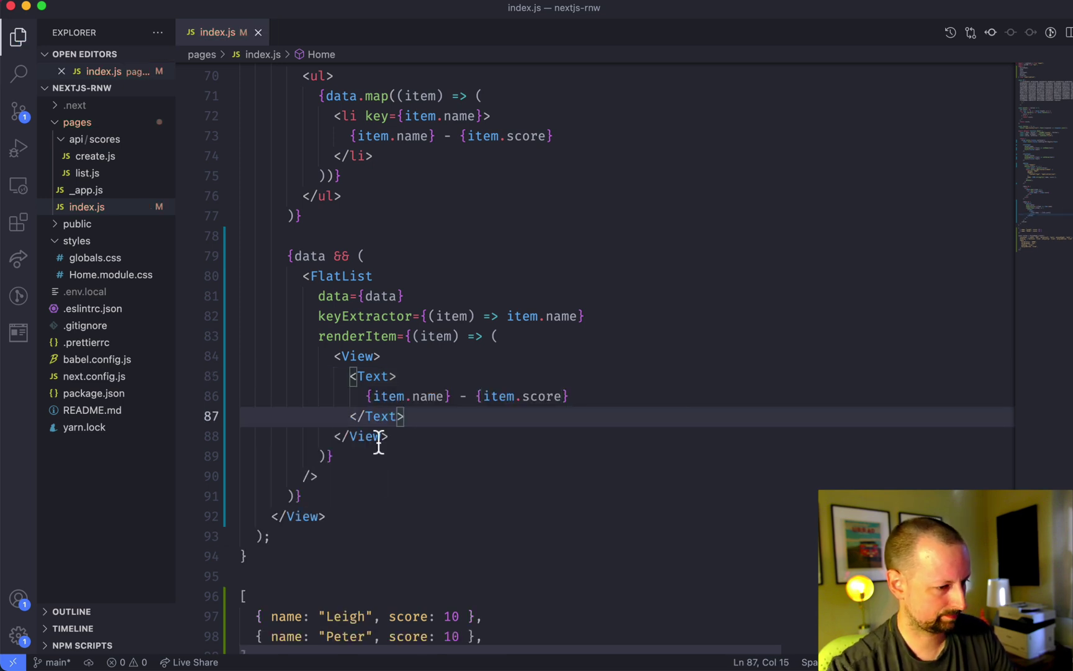
{"action": "left_click", "coordinate": [477, 516]}
- Wrap the renderItem item parameter in braces and save index.js
{"action": "key", "text": "super+Tab"}
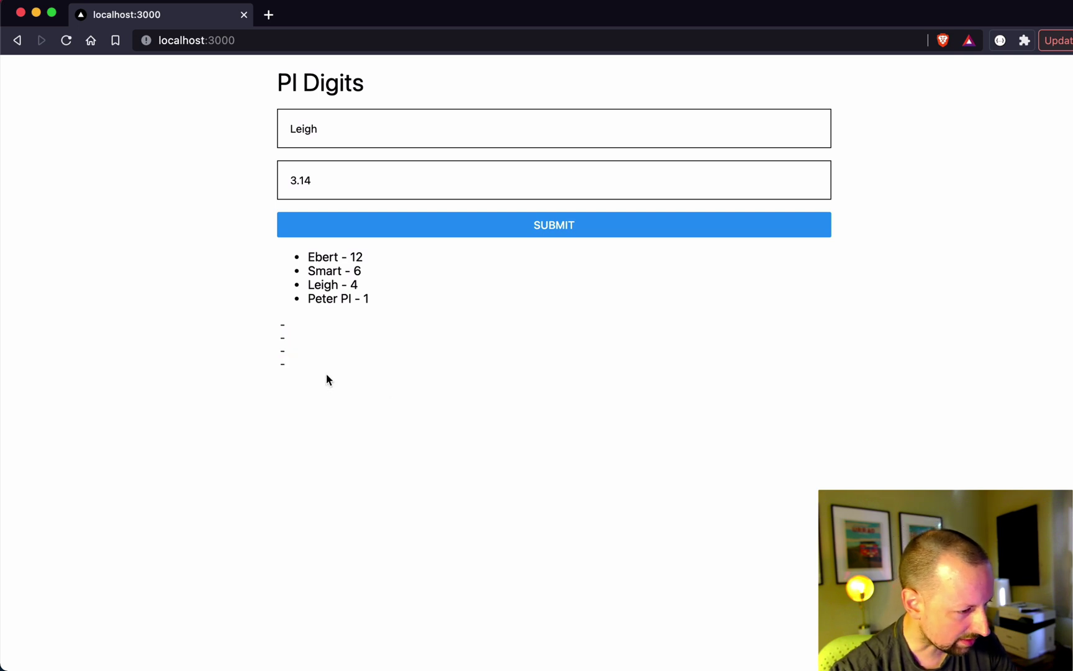
{"action": "key", "text": "super+Tab"}
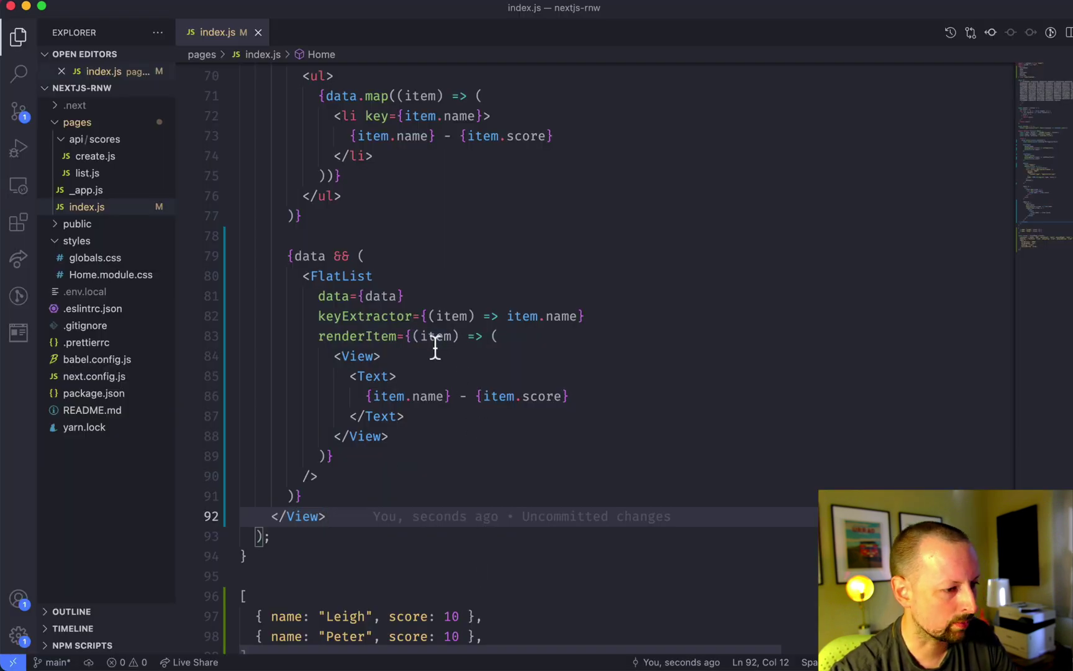
{"action": "mouse_move", "coordinate": [436, 337]}
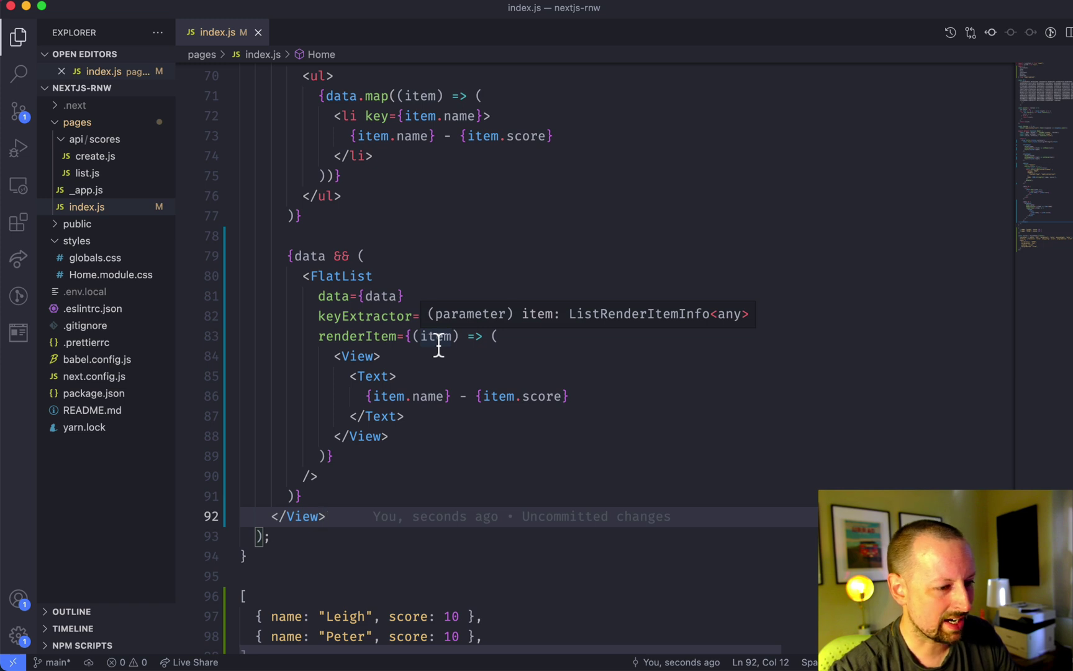
{"action": "double_click", "coordinate": [437, 336]}
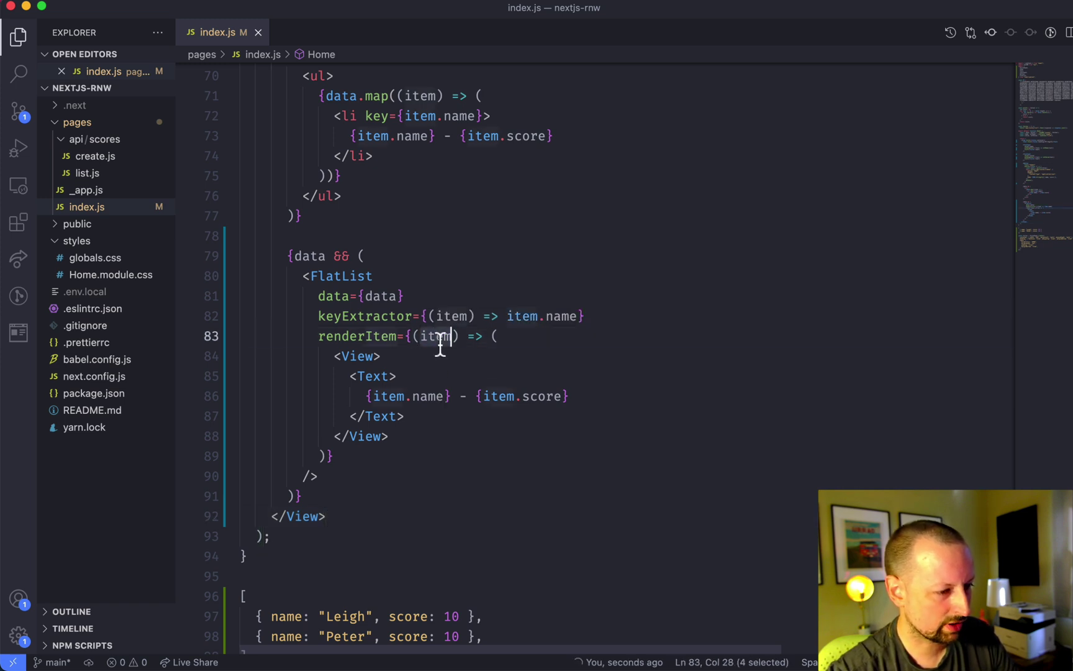
{"action": "type", "text": "{"}
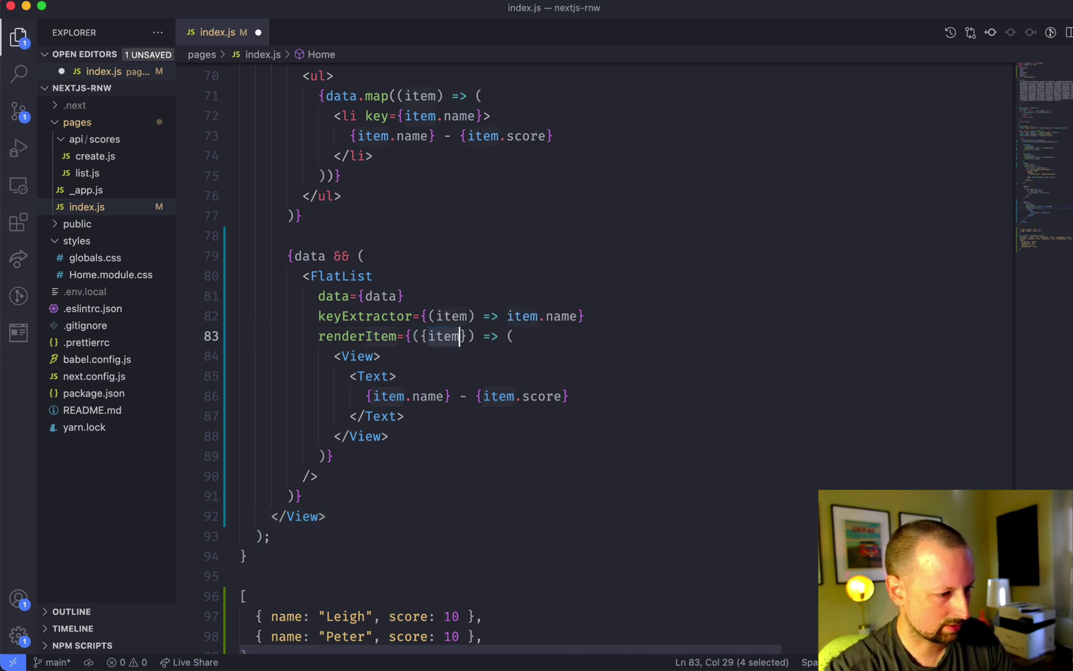
{"action": "key", "text": "super+s"}
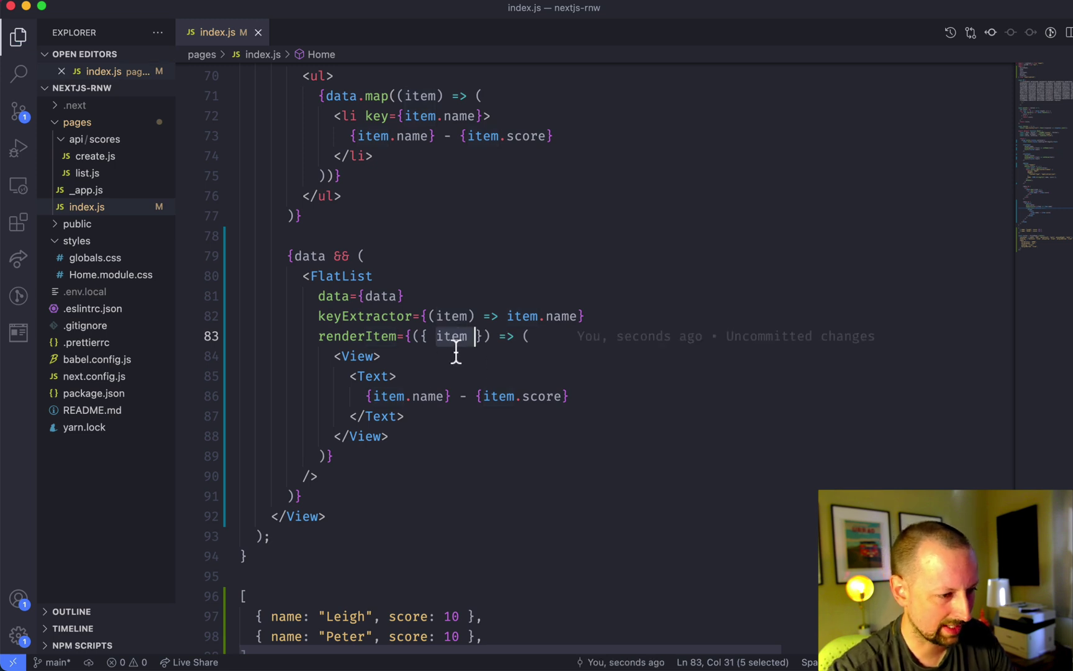
{"action": "mouse_move", "coordinate": [448, 336]}
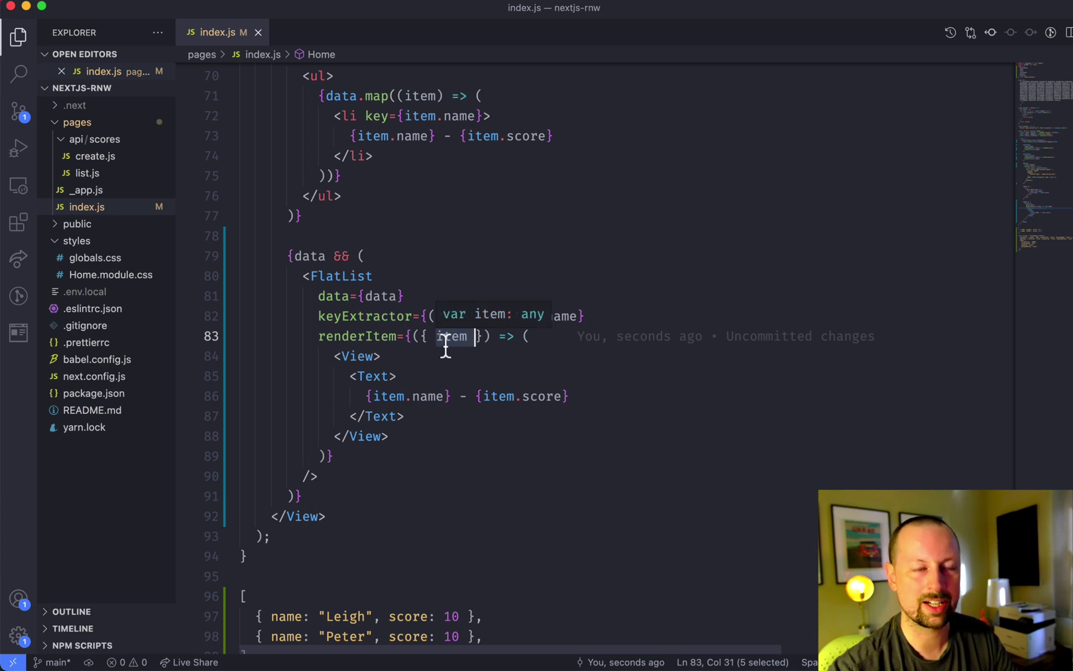
- Compare the FlatList names and scores against the bulleted scoreboard in Brave
{"action": "key", "text": "super+Tab"}
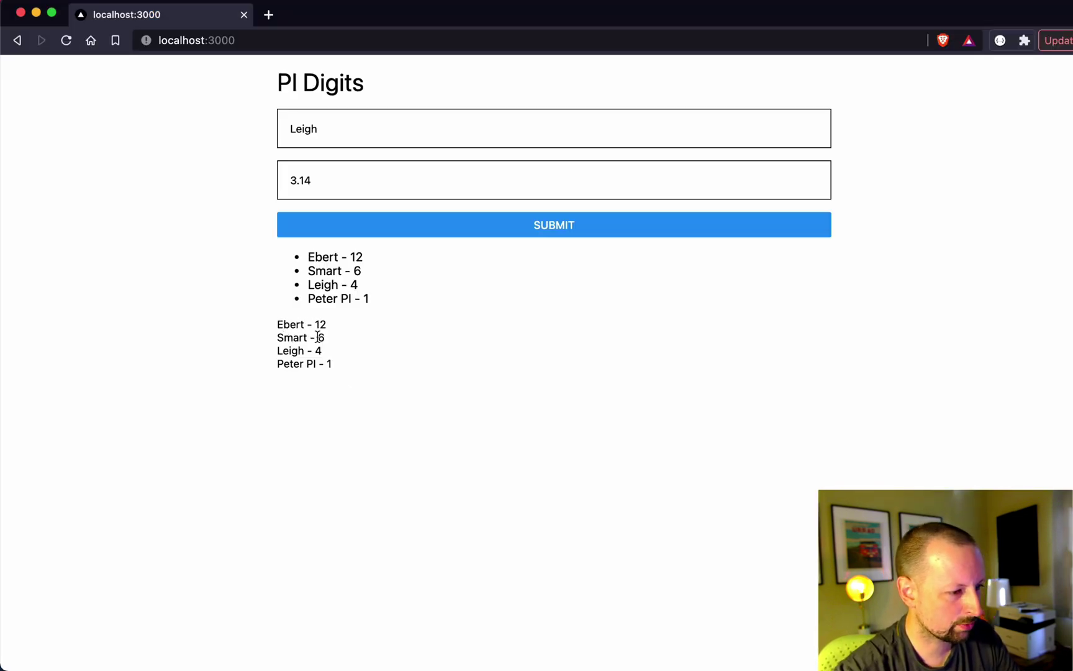
{"action": "left_click", "coordinate": [344, 362]}
{"action": "left_click_drag", "start_coordinate": [307, 257], "coordinate": [368, 298]}
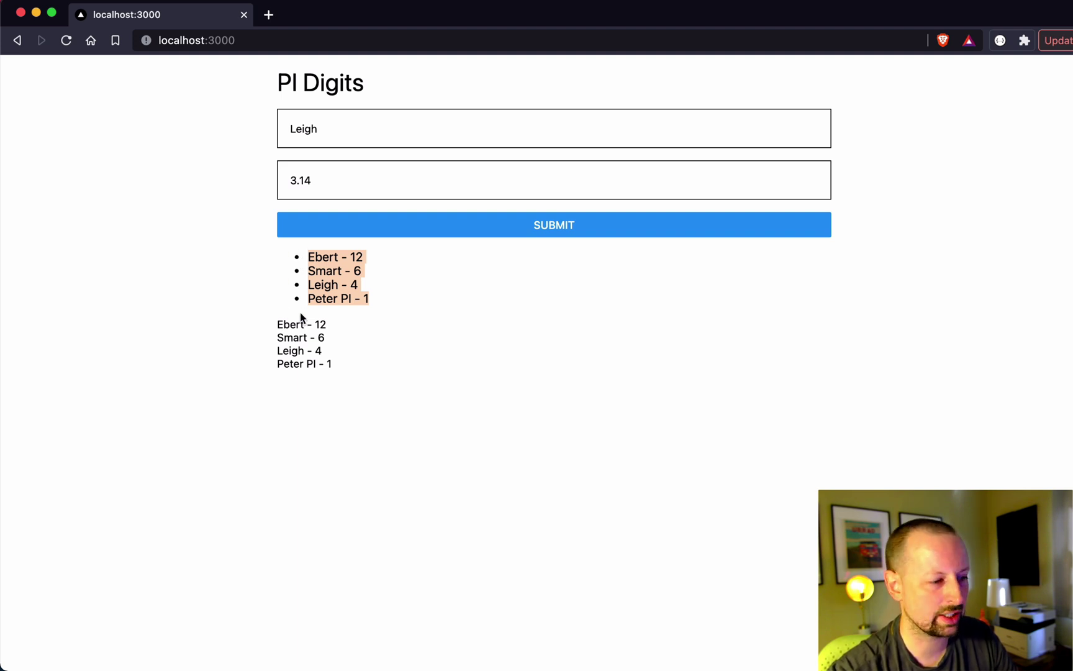
{"action": "key", "text": "super+Tab"}
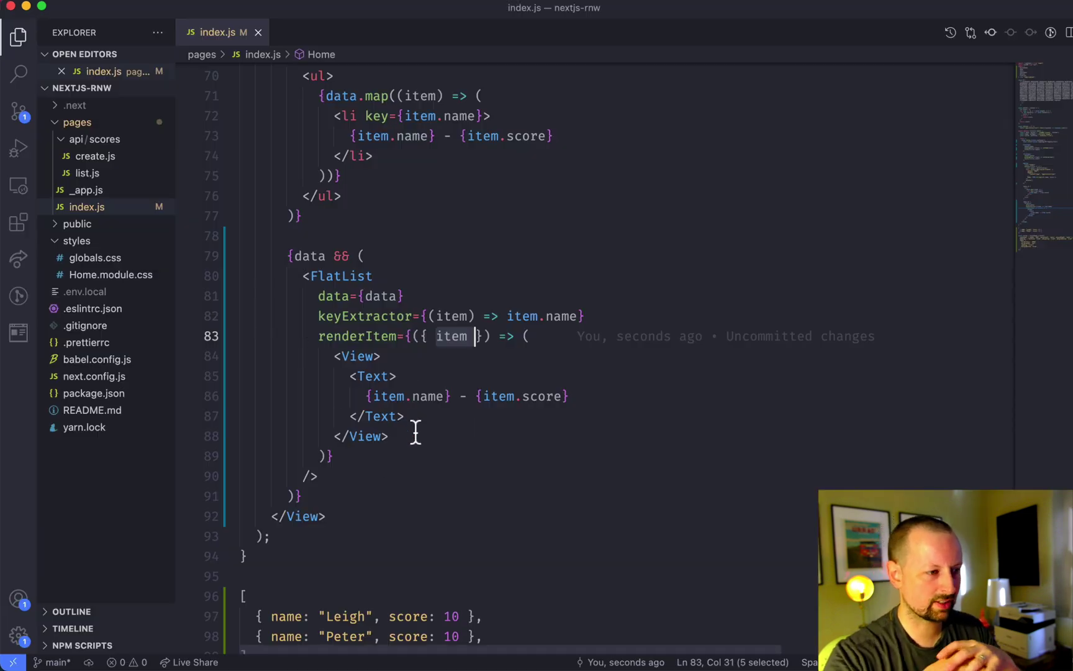
- Inspect a score entry's generated div markup, then open twitter.com in a new tab
{"action": "key", "text": "super+Tab"}
{"action": "right_click", "coordinate": [313, 339]}
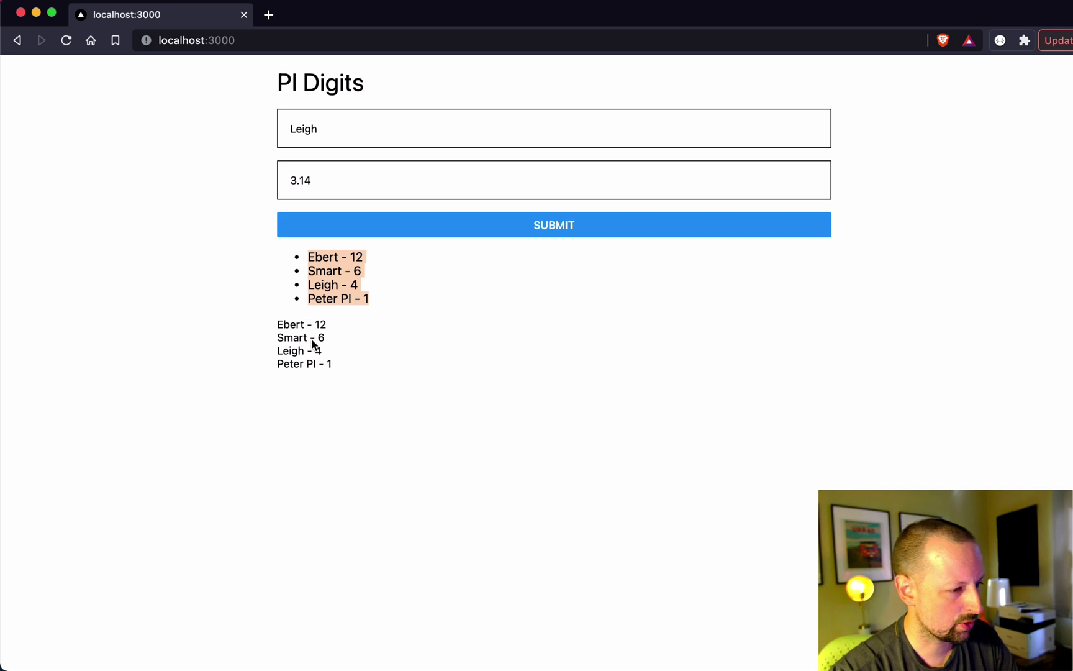
{"action": "left_click", "coordinate": [347, 461]}
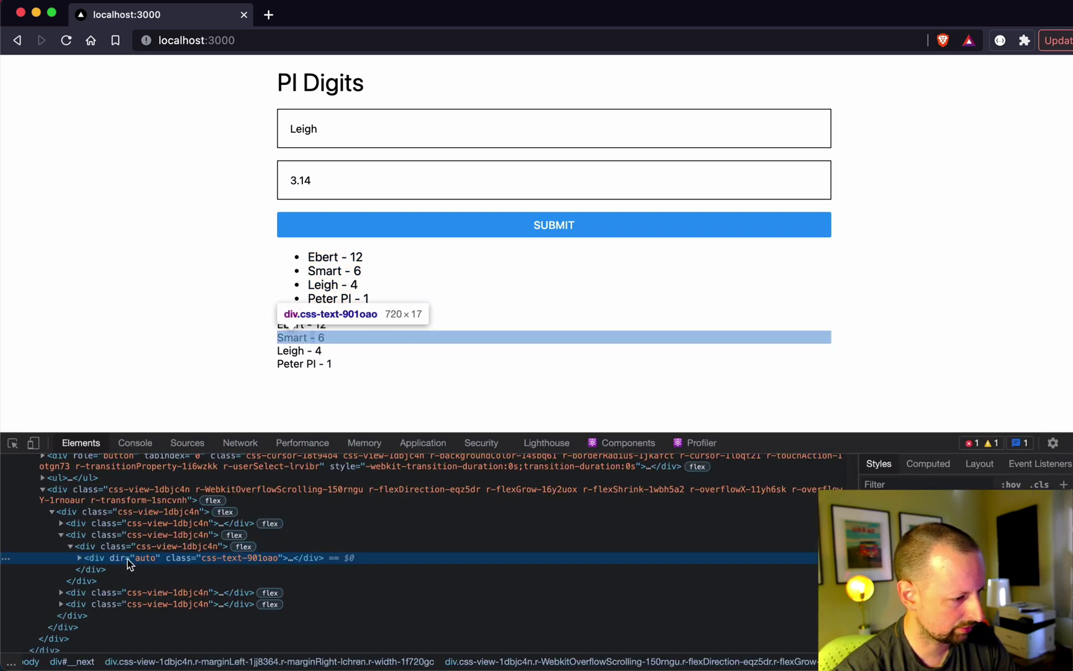
{"action": "left_click", "coordinate": [118, 545]}
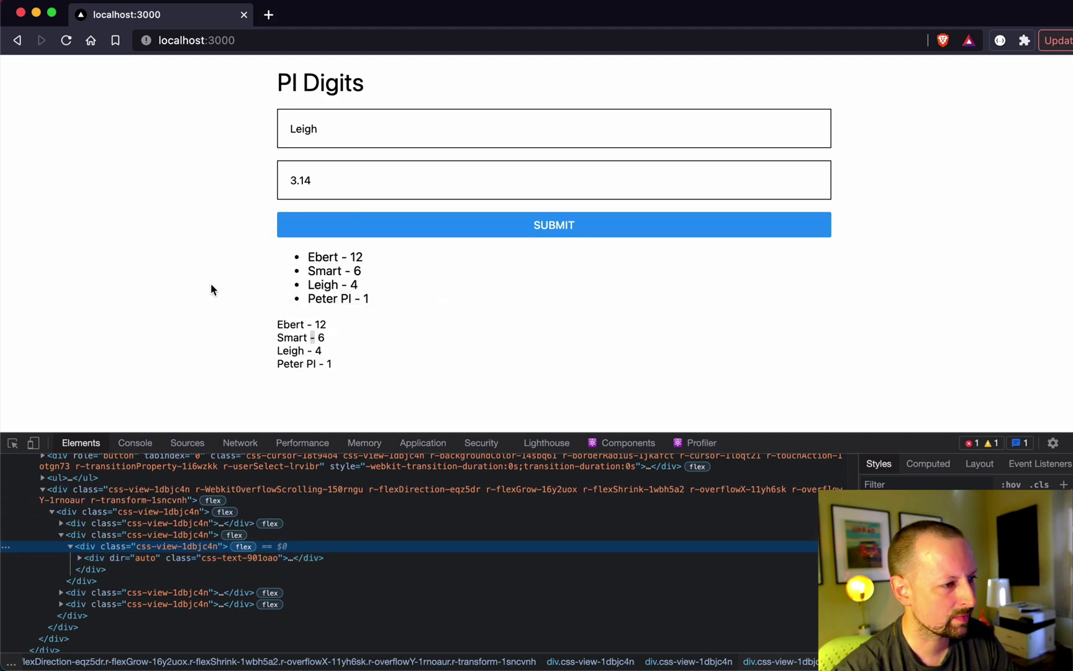
{"action": "key", "text": "super+t"}
{"action": "type", "text": "tw"}
{"action": "key", "text": "Return"}
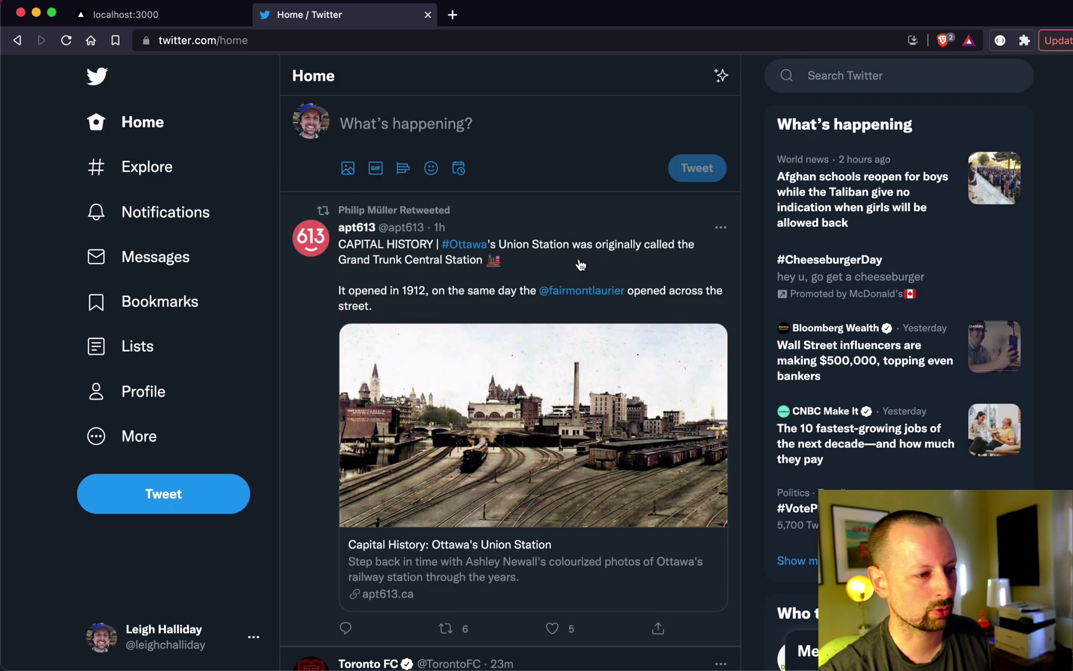
{"action": "right_click", "coordinate": [638, 267]}
{"action": "left_click", "coordinate": [697, 445]}
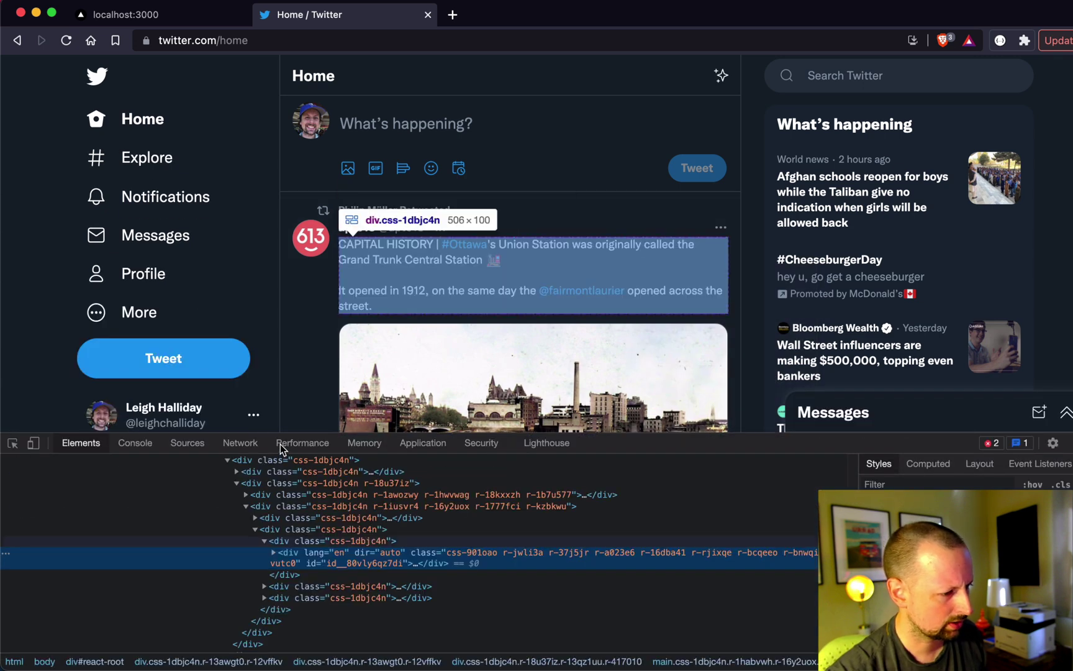
{"action": "left_click_drag", "start_coordinate": [270, 433], "coordinate": [270, 335]}
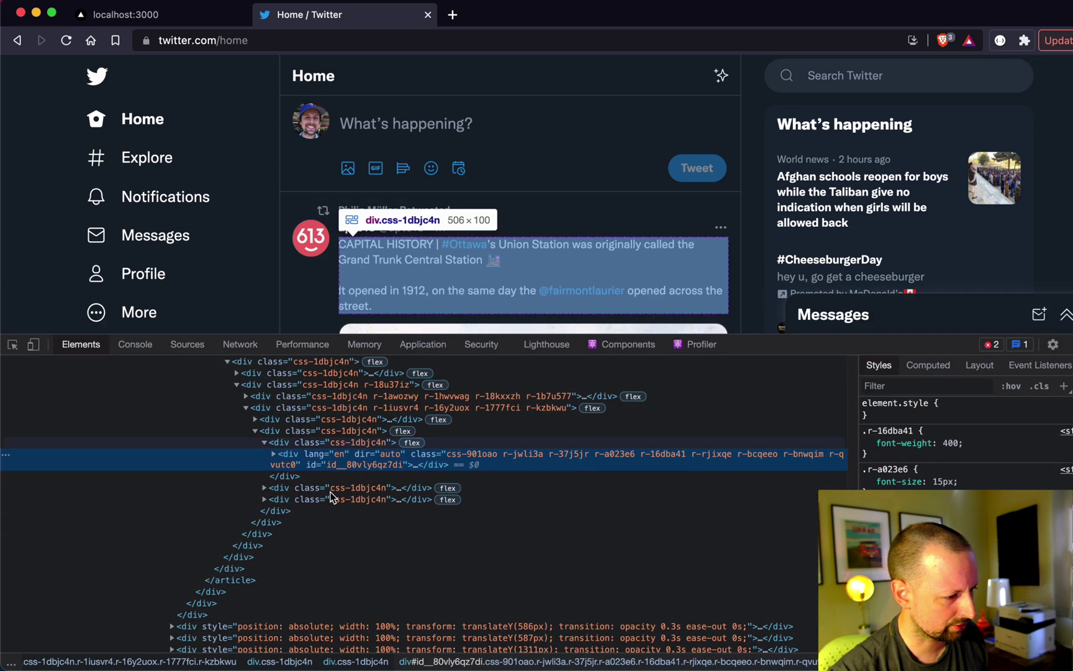
{"action": "scroll", "coordinate": [331, 498], "scroll_direction": "up", "scroll_amount": 6}
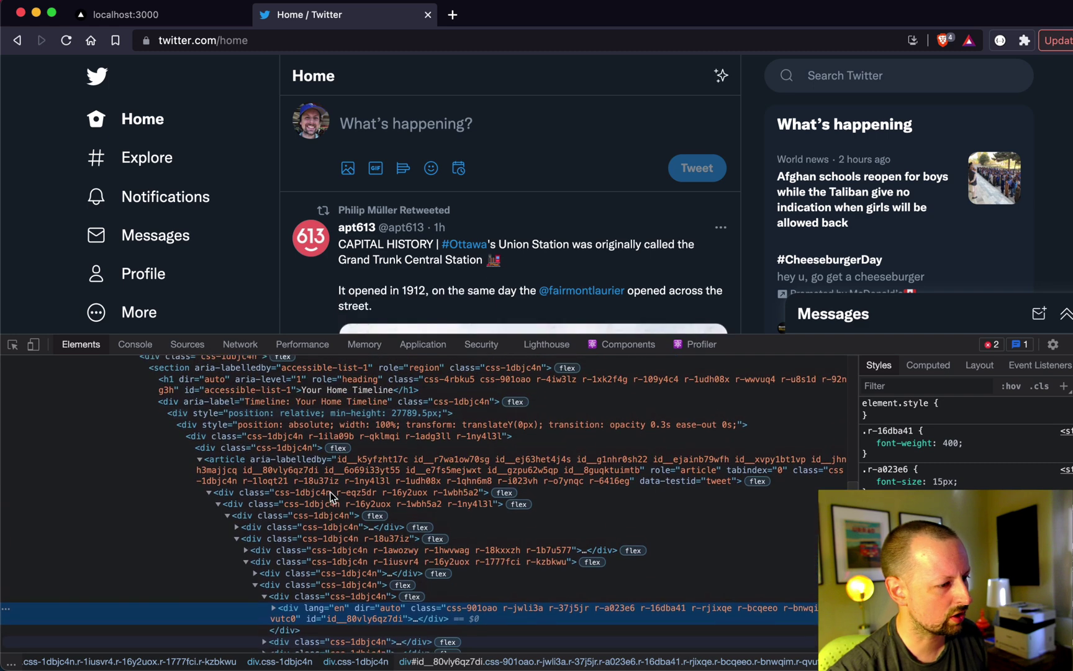
{"action": "scroll", "coordinate": [333, 495], "scroll_direction": "up", "scroll_amount": 3}
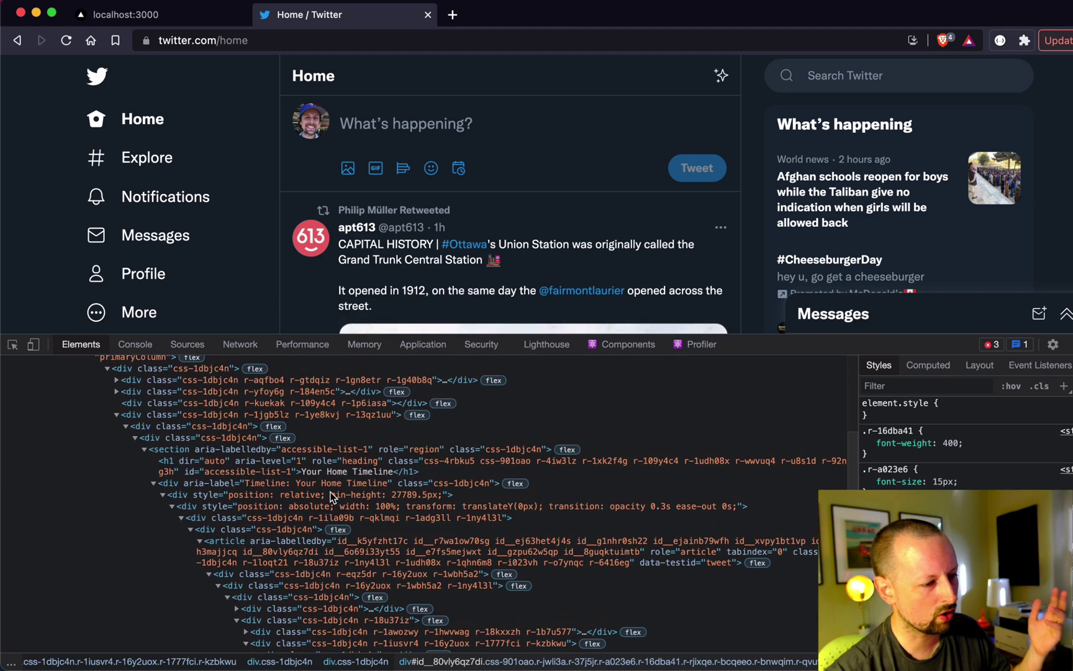
{"action": "scroll", "coordinate": [333, 496], "scroll_direction": "up", "scroll_amount": 2}
{"action": "scroll", "coordinate": [332, 497], "scroll_direction": "down", "scroll_amount": 2}
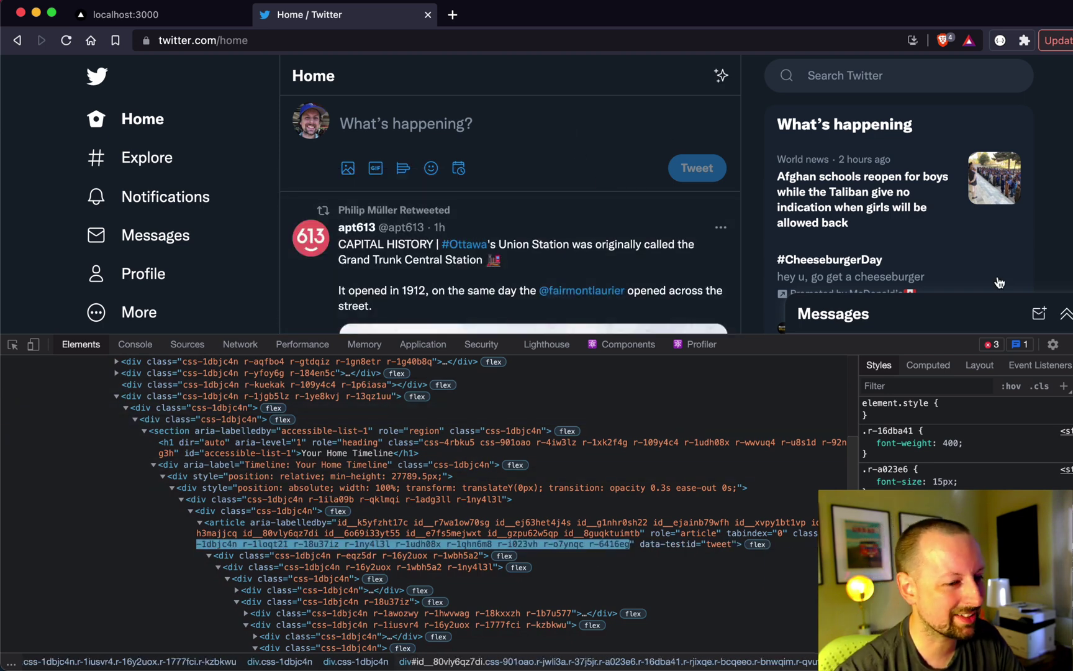
{"action": "key", "text": "super+alt+i"}
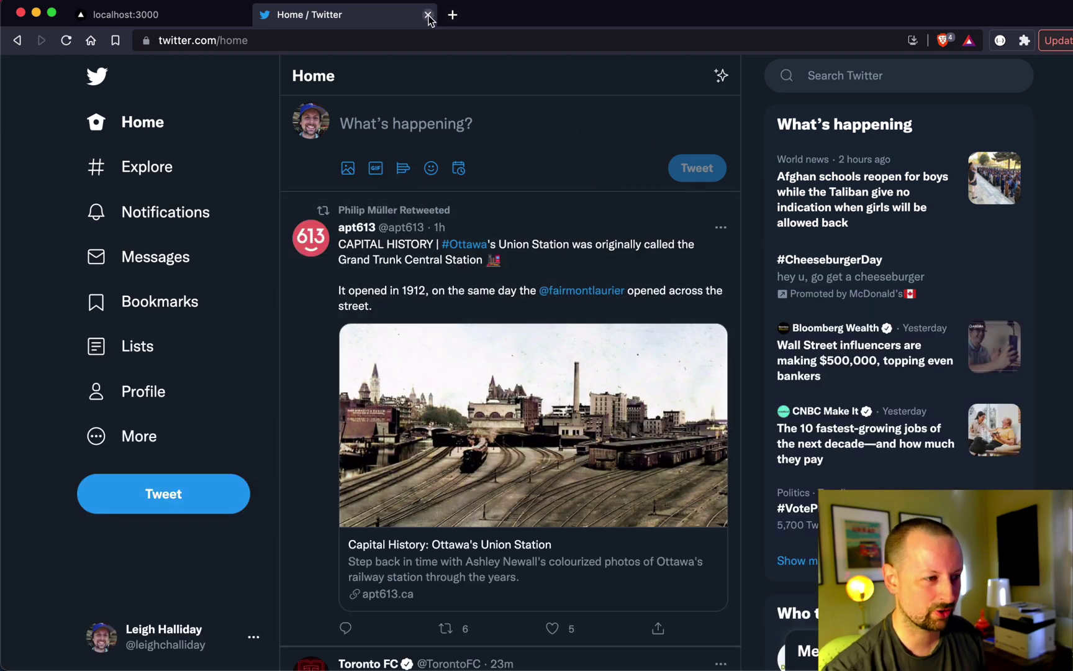
- Close the Twitter tab and delete the leftover sample data array from index.js
{"action": "left_click", "coordinate": [428, 14]}
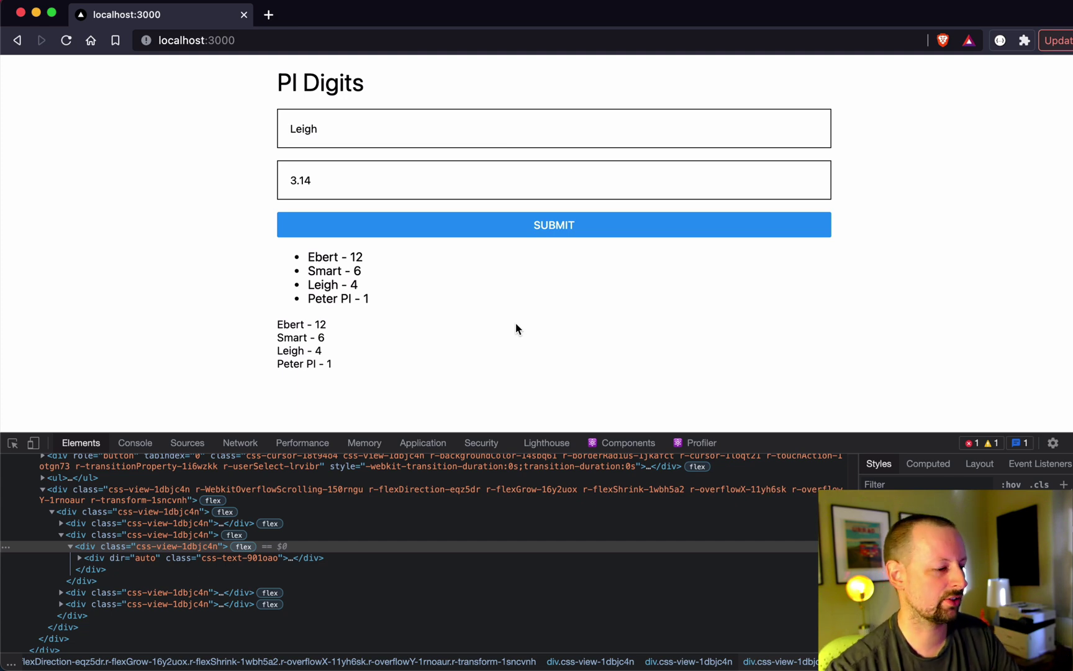
{"action": "key", "text": "super+Tab"}
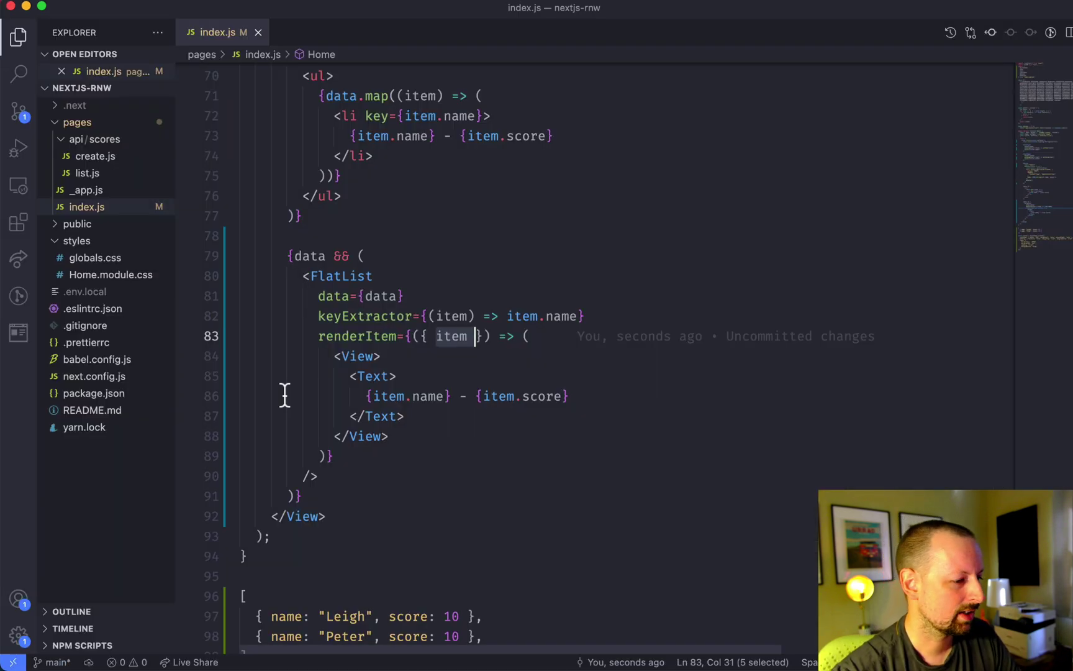
{"action": "scroll", "coordinate": [410, 412], "scroll_direction": "down", "scroll_amount": 1}
{"action": "left_click_drag", "start_coordinate": [240, 485], "coordinate": [284, 544]}
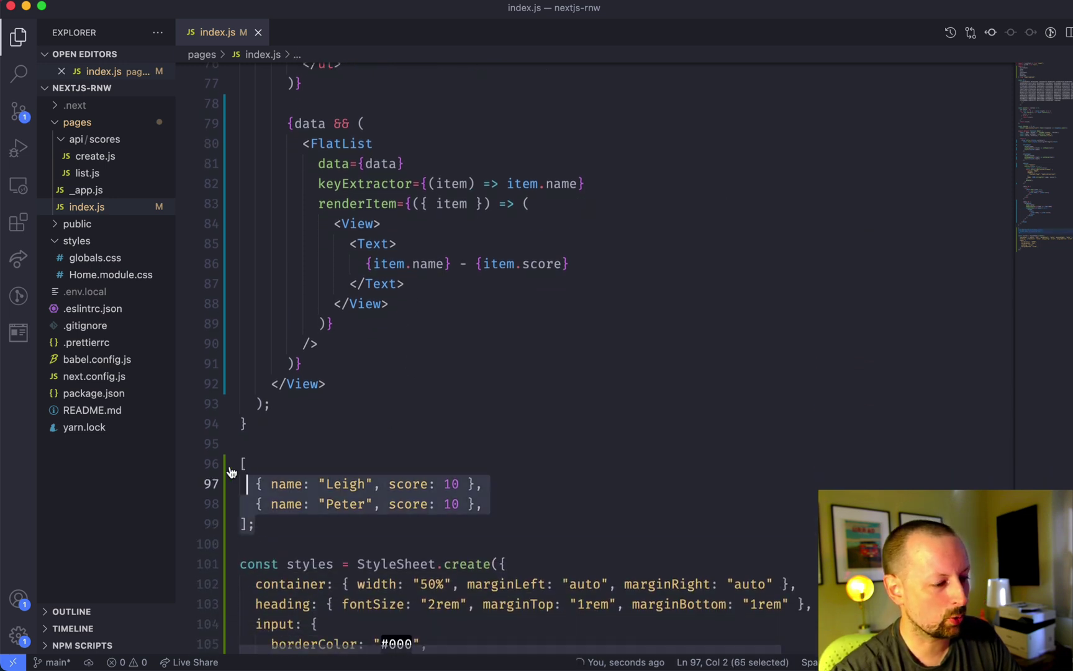
{"action": "key", "text": "BackSpace"}
{"action": "key", "text": "BackSpace"}
{"action": "key", "text": "BackSpace"}
{"action": "scroll", "coordinate": [353, 328], "scroll_direction": "up", "scroll_amount": 5}
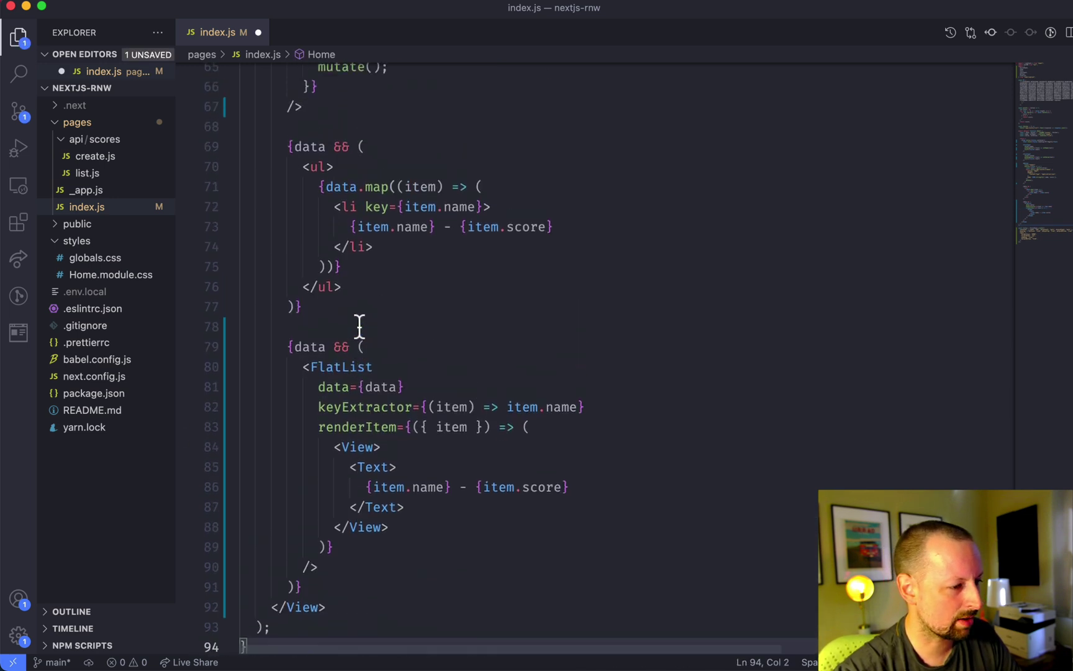
{"action": "mouse_move", "coordinate": [306, 342]}
{"action": "left_mouse_down"}
{"action": "mouse_move", "coordinate": [242, 243]}
{"action": "mouse_move", "coordinate": [240, 183]}
{"action": "left_mouse_up"}
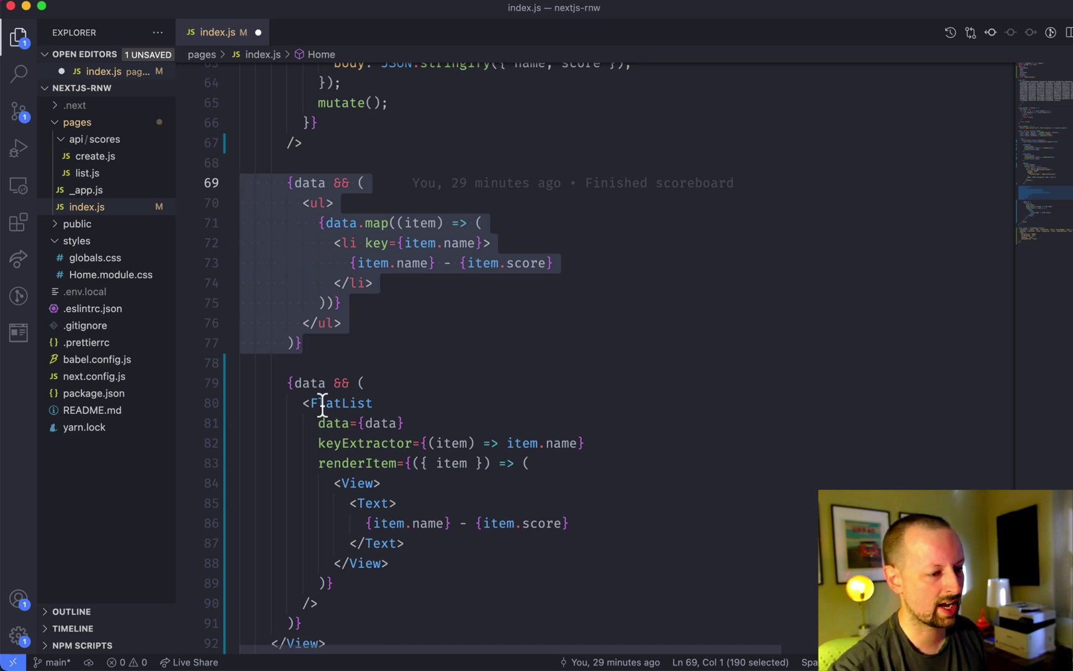
- Delete the old ul scoreboard block, save, and check the page in the browser
{"action": "left_click_drag", "start_coordinate": [310, 404], "coordinate": [549, 589]}
{"action": "left_click_drag", "start_coordinate": [288, 183], "coordinate": [352, 363]}
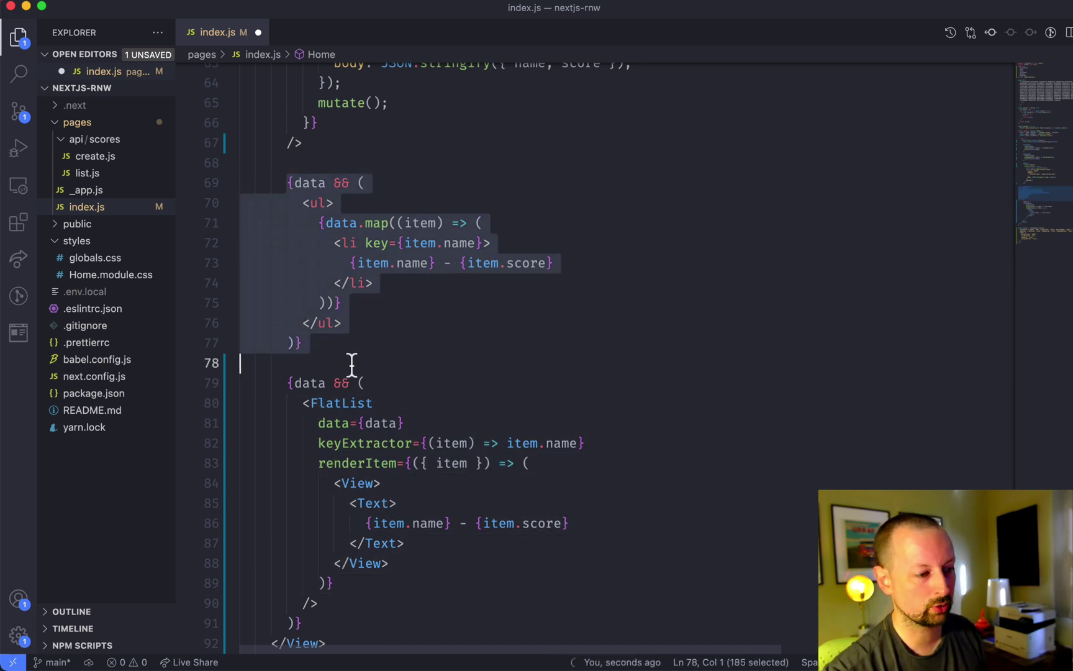
{"action": "key", "text": "shift+Left"}
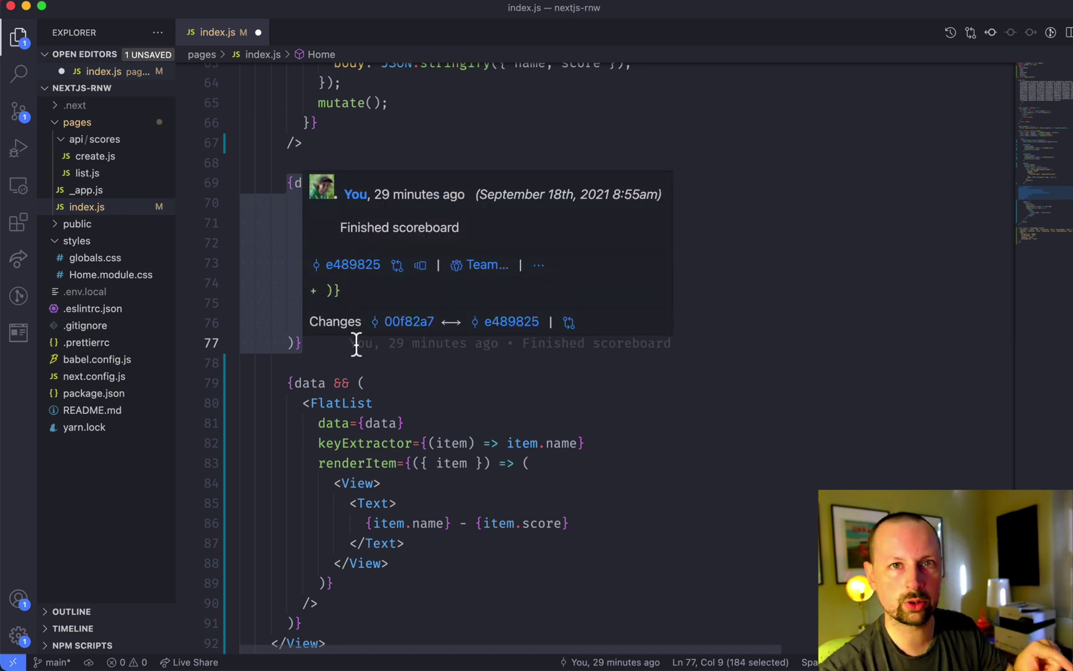
{"action": "left_click", "coordinate": [351, 422]}
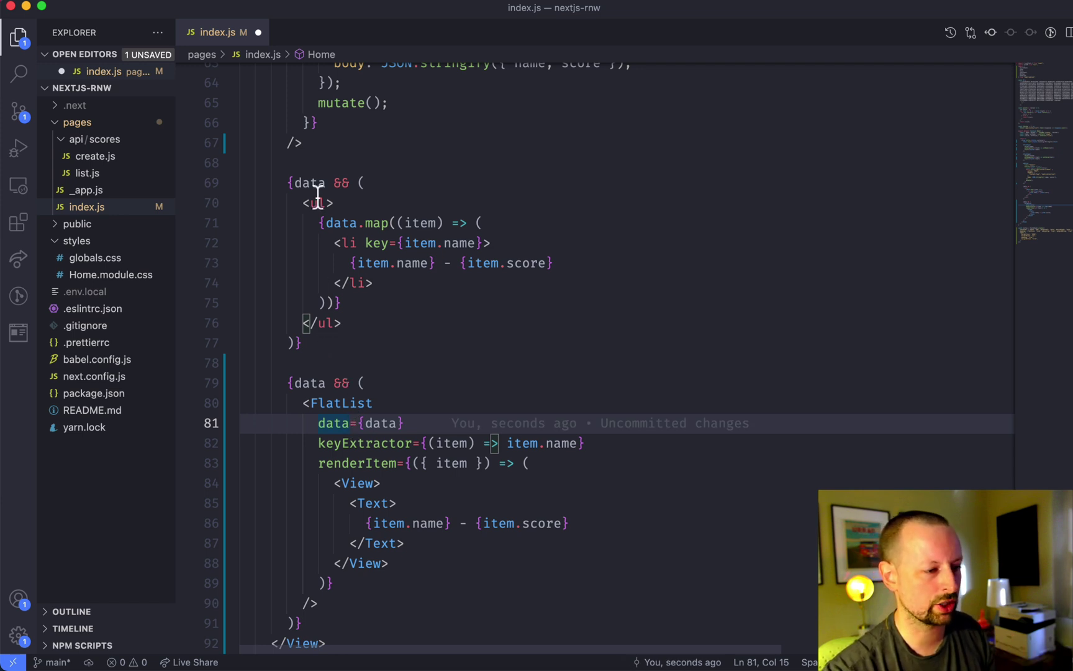
{"action": "left_click_drag", "start_coordinate": [310, 362], "coordinate": [242, 163]}
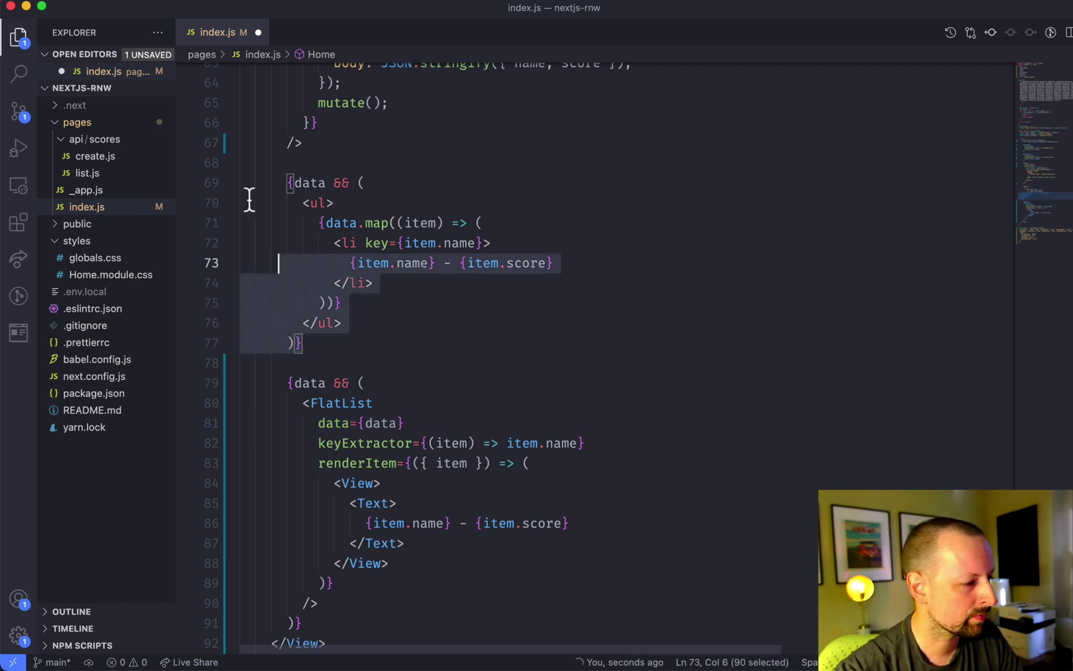
{"action": "key", "text": "BackSpace"}
{"action": "key", "text": "BackSpace"}
{"action": "key", "text": "super+s"}
{"action": "key", "text": "super+Tab"}
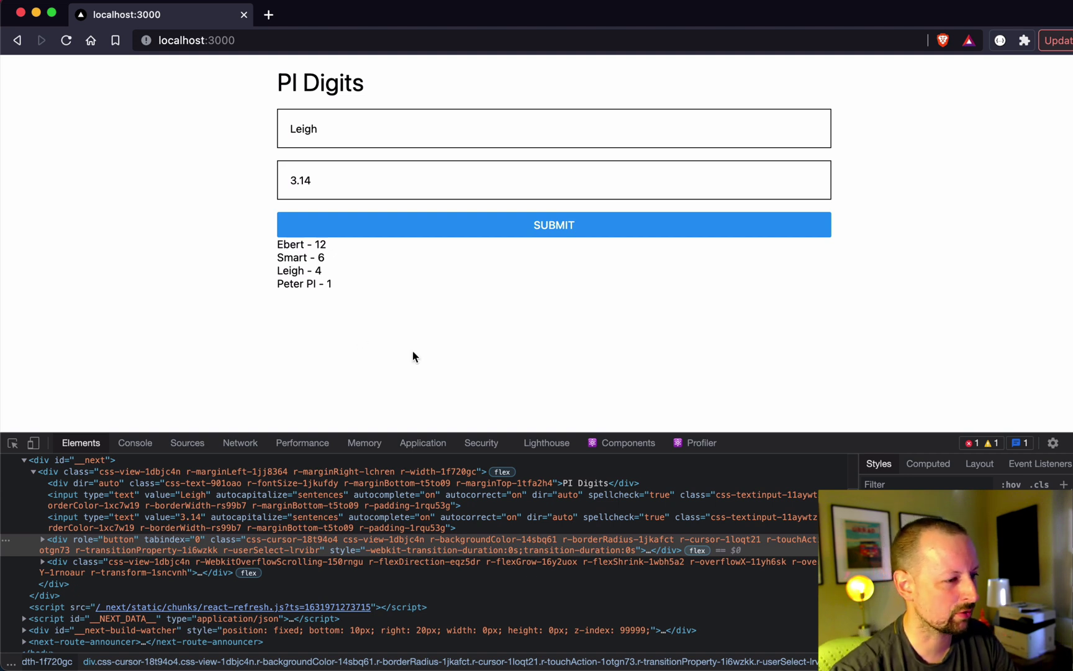
{"action": "left_click_drag", "start_coordinate": [279, 82], "coordinate": [391, 86]}
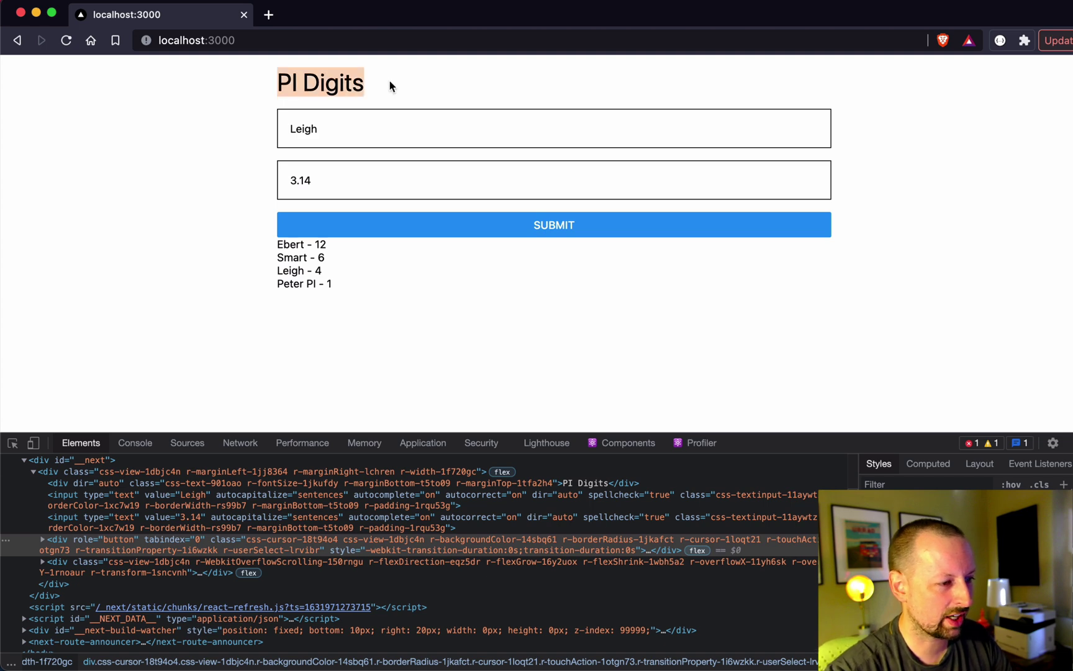
- Insert <Text style={styles.heading}>Scoreboard</Text> above the FlatList and save
{"action": "key", "text": "super+Tab"}
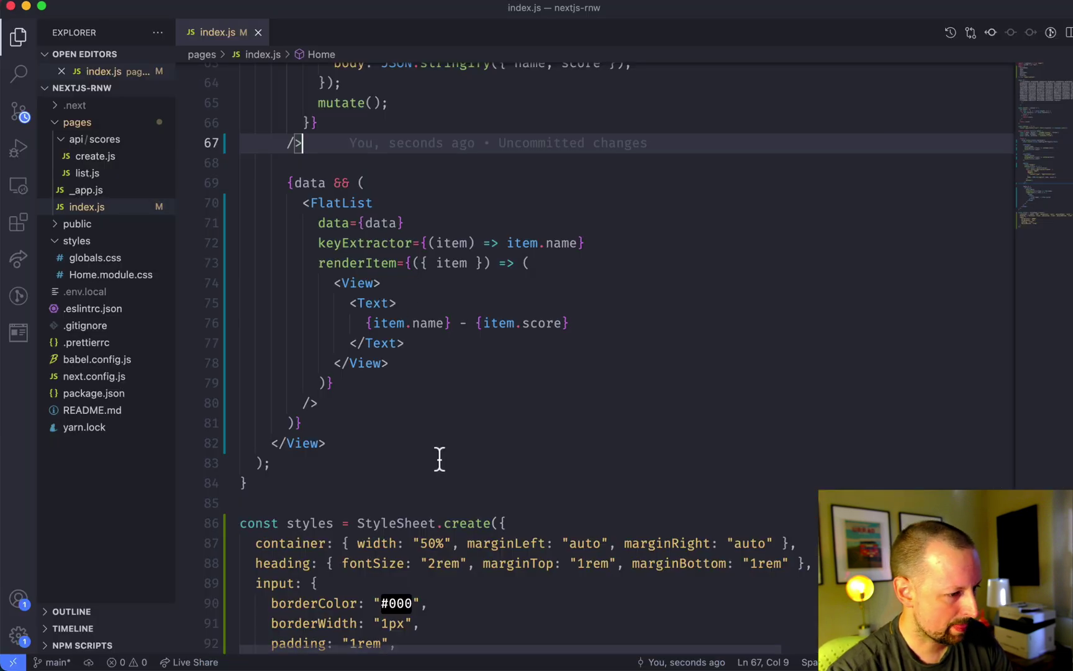
{"action": "scroll", "coordinate": [436, 462], "scroll_direction": "up", "scroll_amount": 2}
{"action": "key", "text": "Return"}
{"action": "key", "text": "Return"}
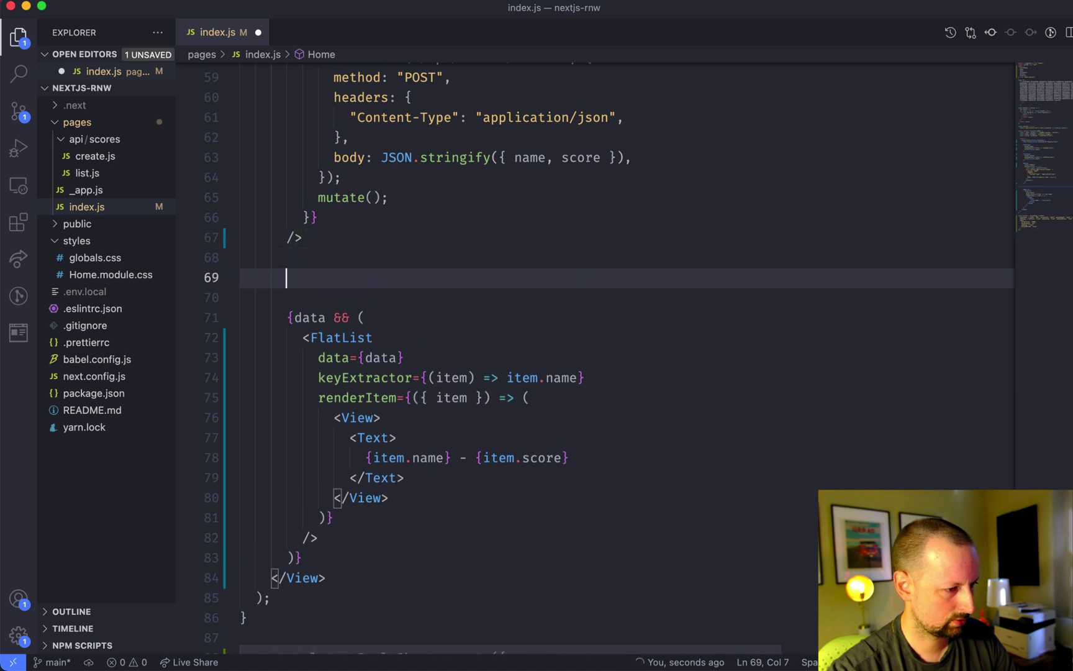
{"action": "type", "text": "<Text>"}
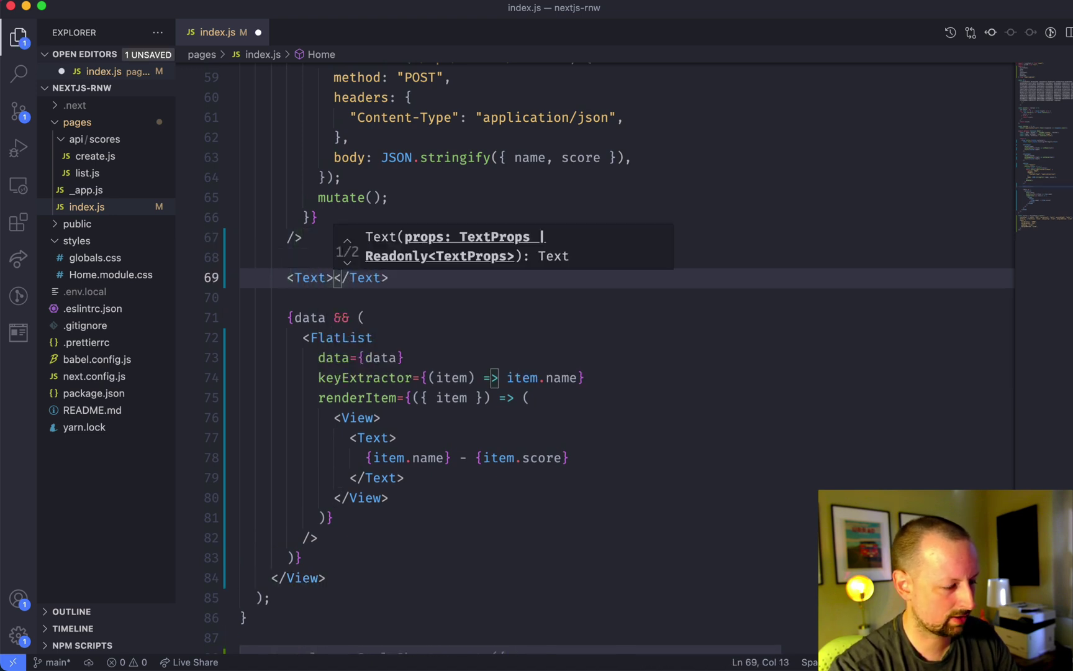
{"action": "type", "text": "Scoreboard"}
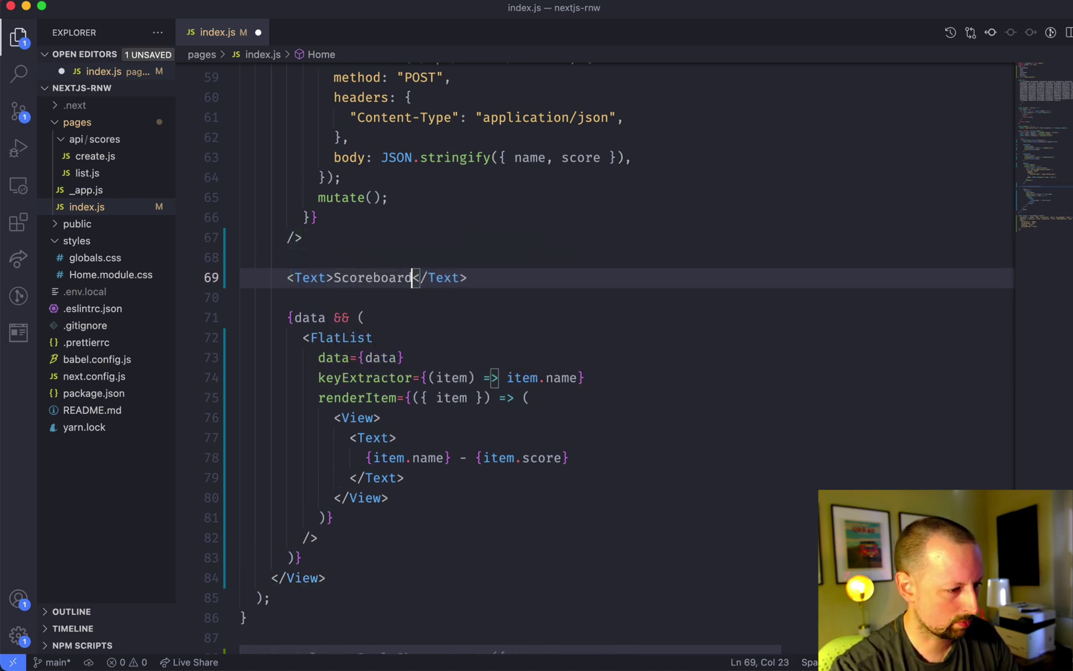
{"action": "left_click", "coordinate": [324, 278]}
{"action": "type", "text": "style={}styles."}
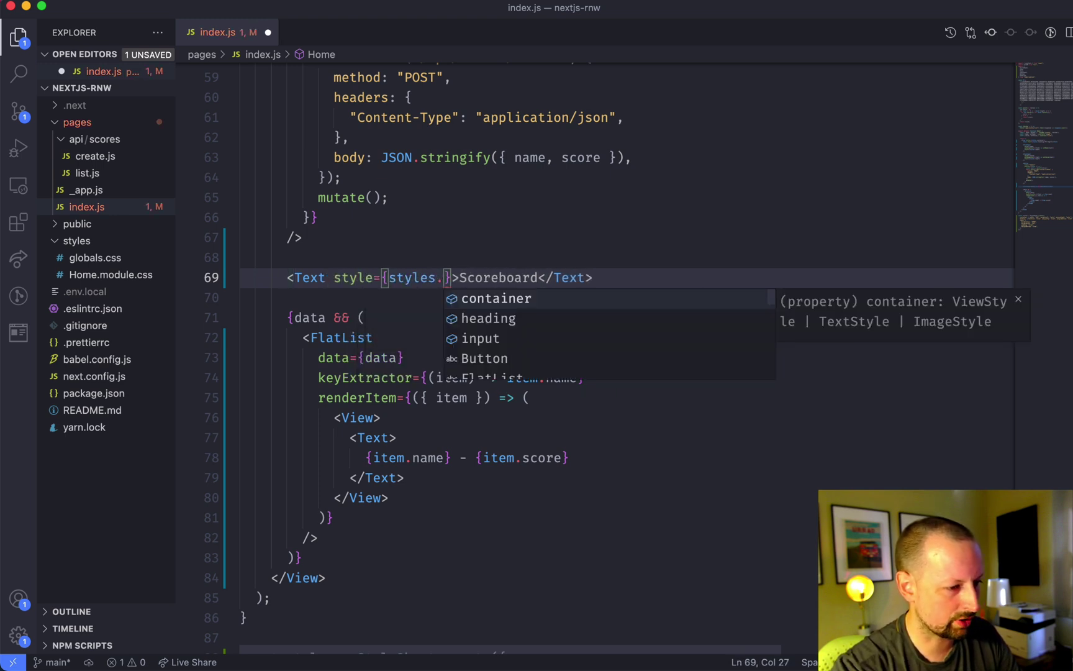
{"action": "key", "text": "Down"}
{"action": "key", "text": "Return"}
{"action": "key", "text": "ctrl+s"}
{"action": "key", "text": "alt+Tab"}
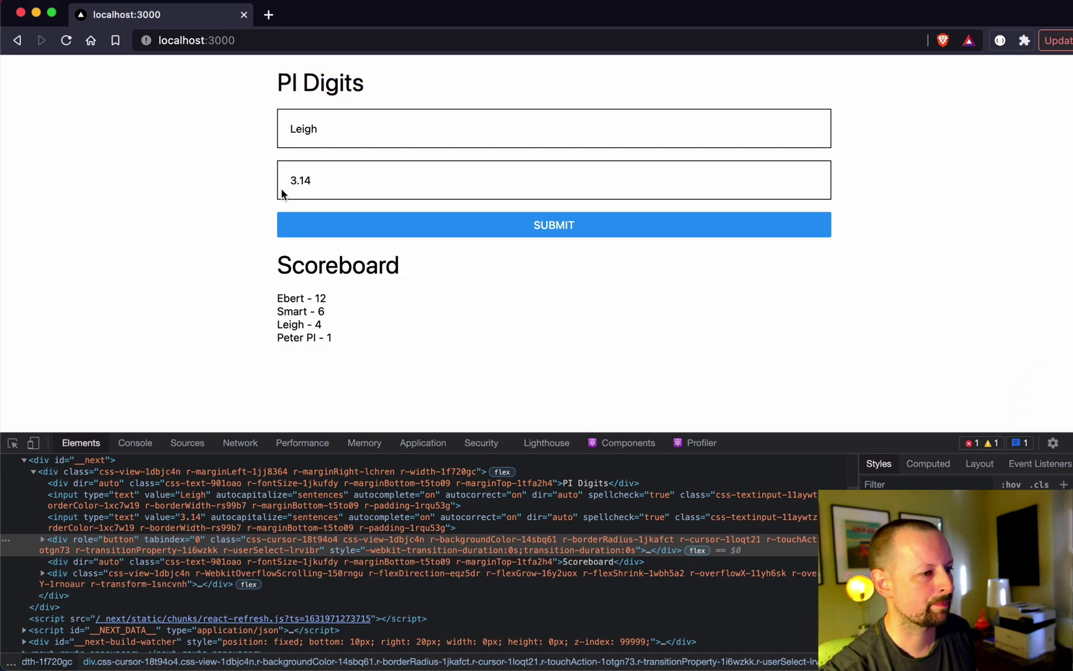
- Select the PI Digits and Scoreboard heading text on the rendered page
{"action": "left_click_drag", "start_coordinate": [287, 81], "coordinate": [375, 84]}
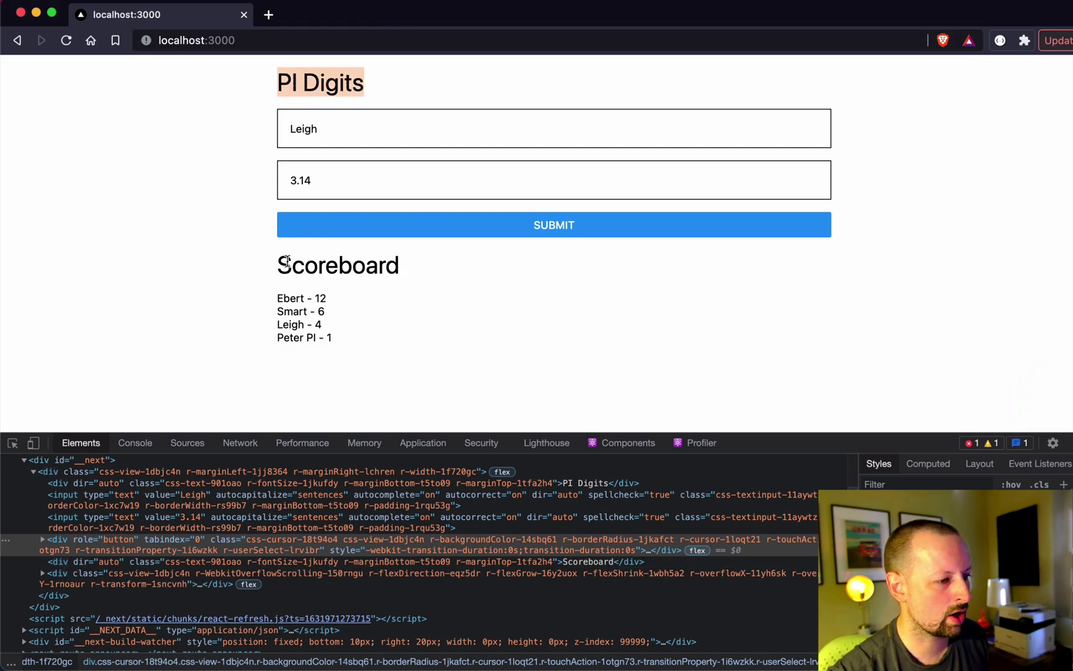
{"action": "left_click_drag", "start_coordinate": [284, 263], "coordinate": [397, 265]}
{"action": "left_click", "coordinate": [367, 275]}
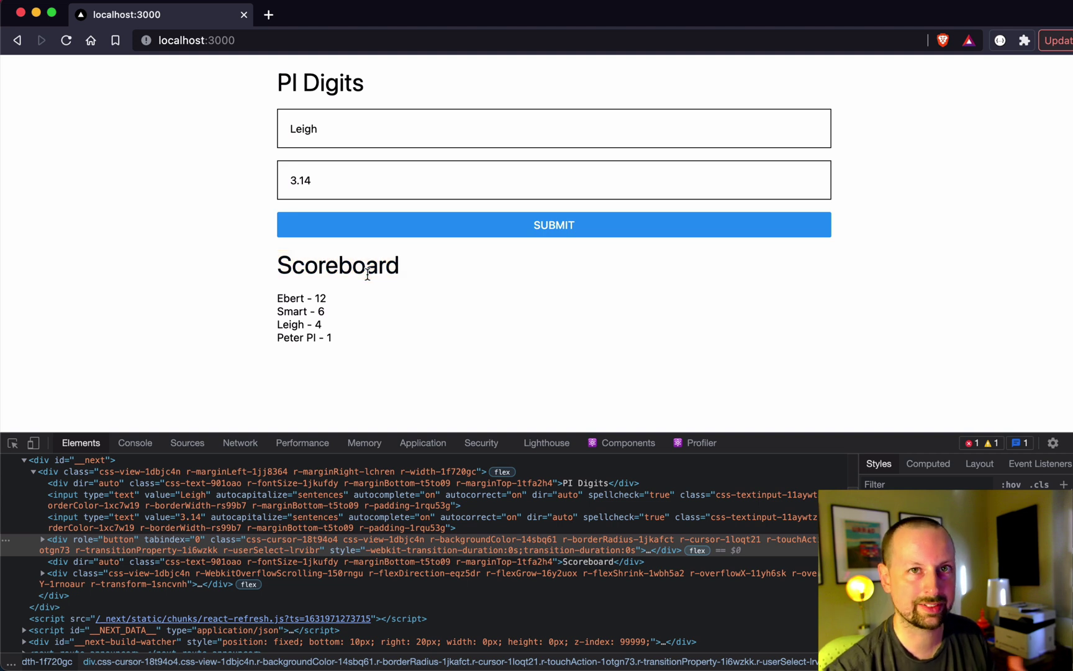
- Check the Leigh name and 3.14 number fields and select the scoreboard entries
{"action": "left_click", "coordinate": [320, 128]}
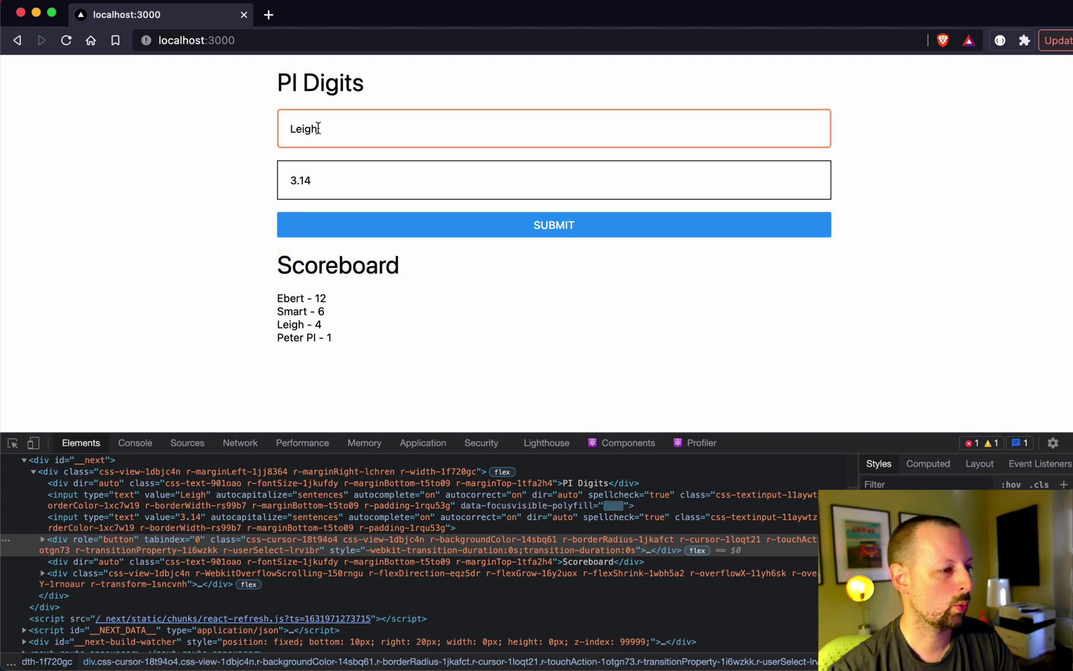
{"action": "left_click", "coordinate": [319, 180]}
{"action": "left_click", "coordinate": [331, 128]}
{"action": "left_click", "coordinate": [333, 179]}
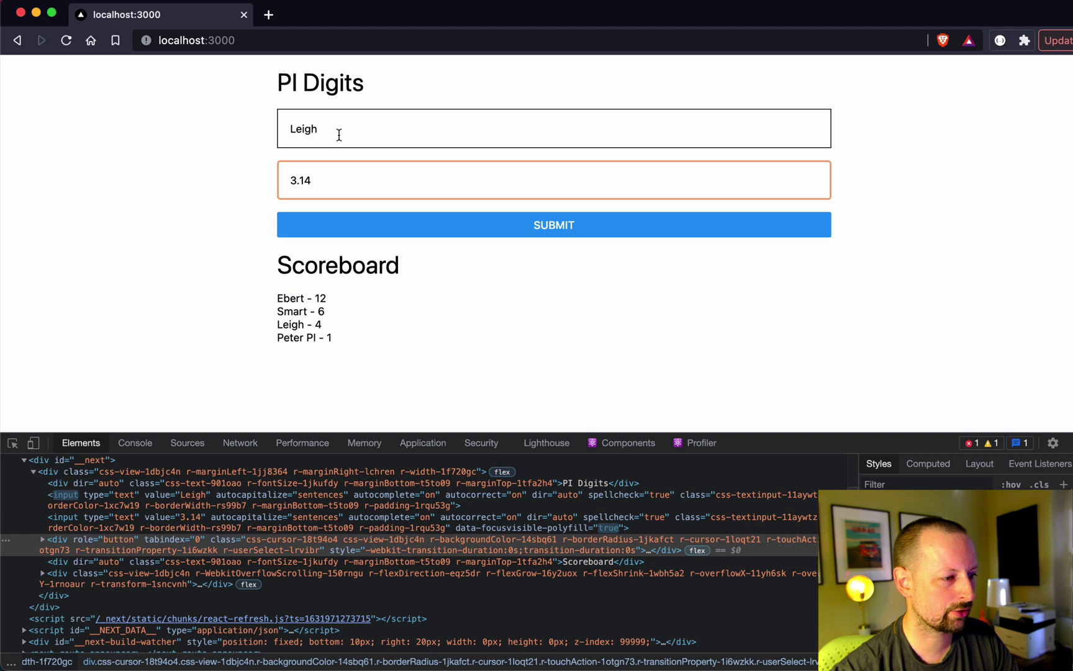
{"action": "left_click", "coordinate": [336, 129]}
{"action": "left_click", "coordinate": [347, 176]}
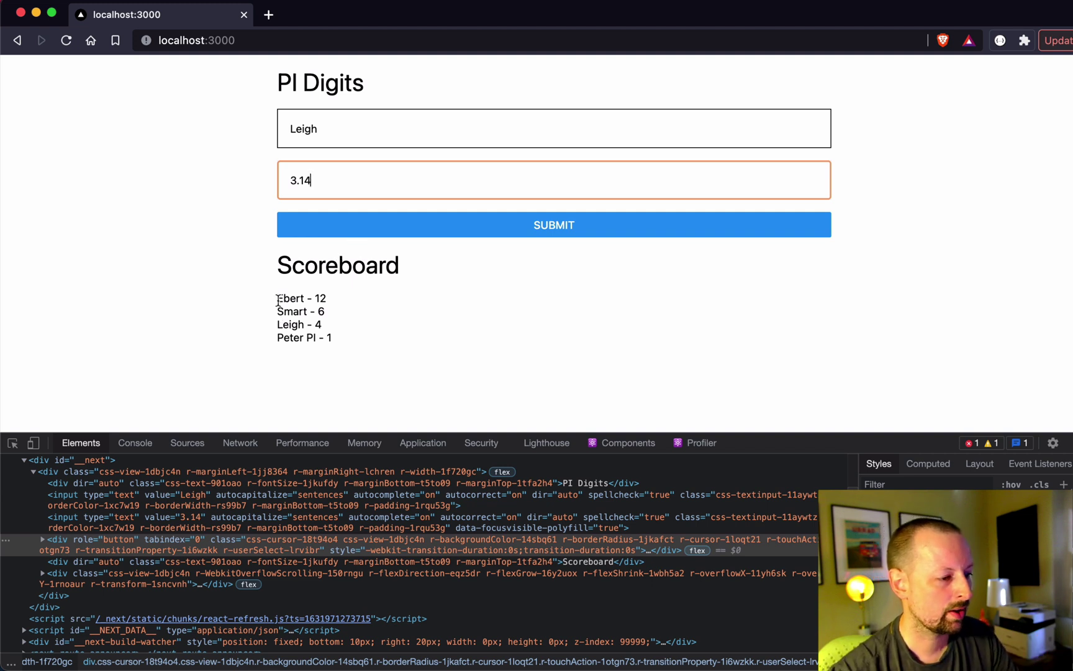
{"action": "left_click_drag", "start_coordinate": [276, 293], "coordinate": [350, 348]}
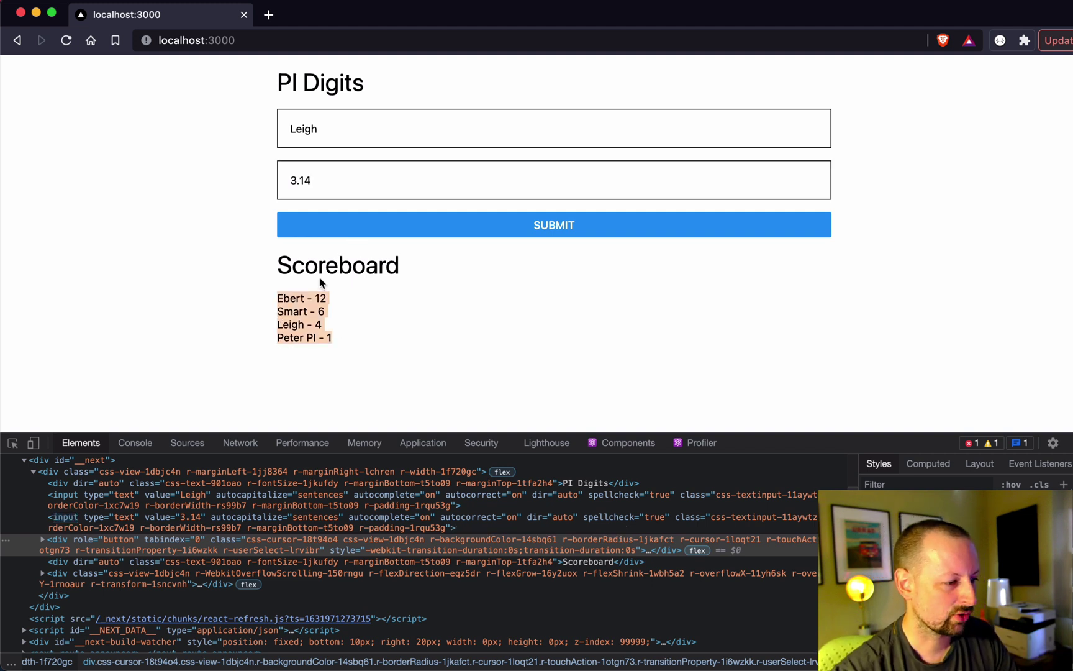
{"action": "key", "text": "super+Tab"}
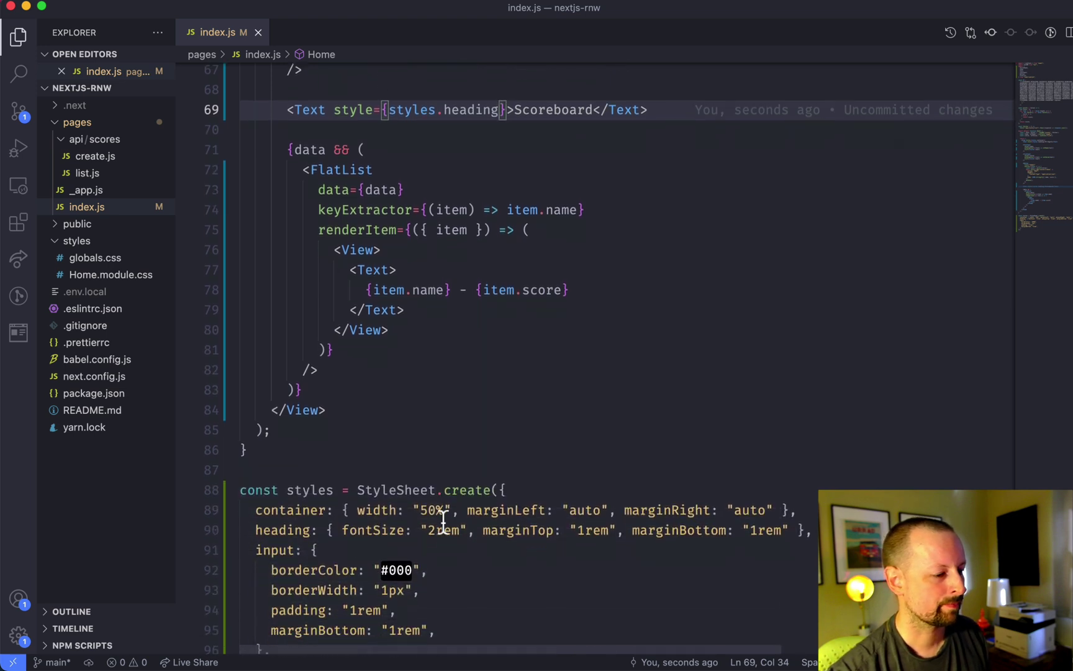
{"action": "scroll", "coordinate": [443, 522], "scroll_direction": "down", "scroll_amount": 5}
- Look over the styles block and the react-native import, then open babel.config.js
{"action": "left_click_drag", "start_coordinate": [240, 434], "coordinate": [277, 614]}
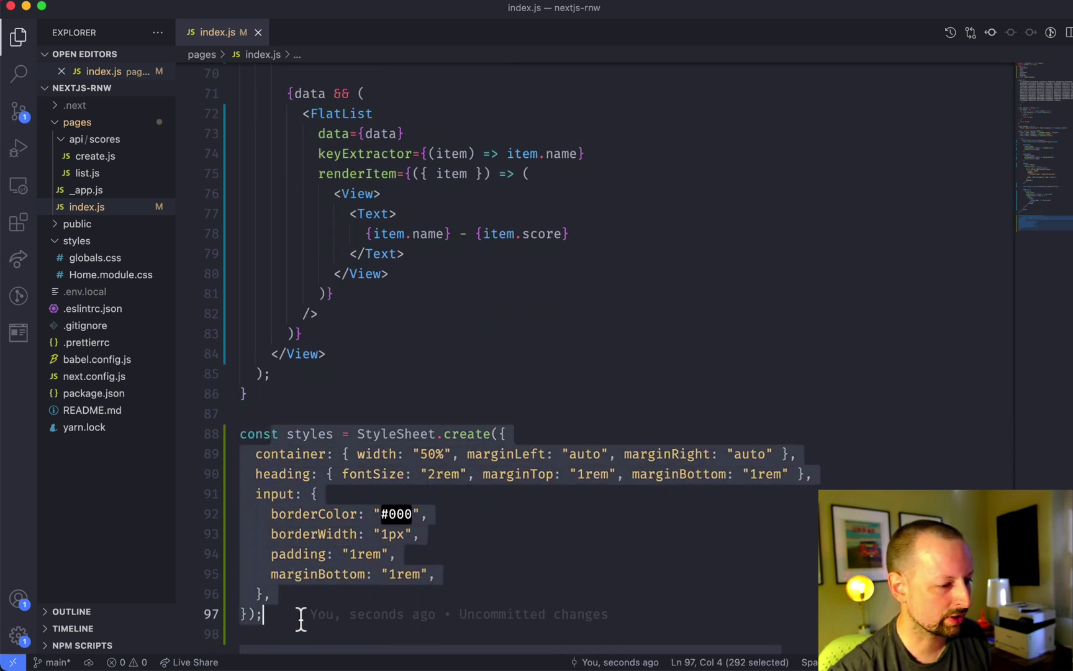
{"action": "left_click", "coordinate": [300, 619]}
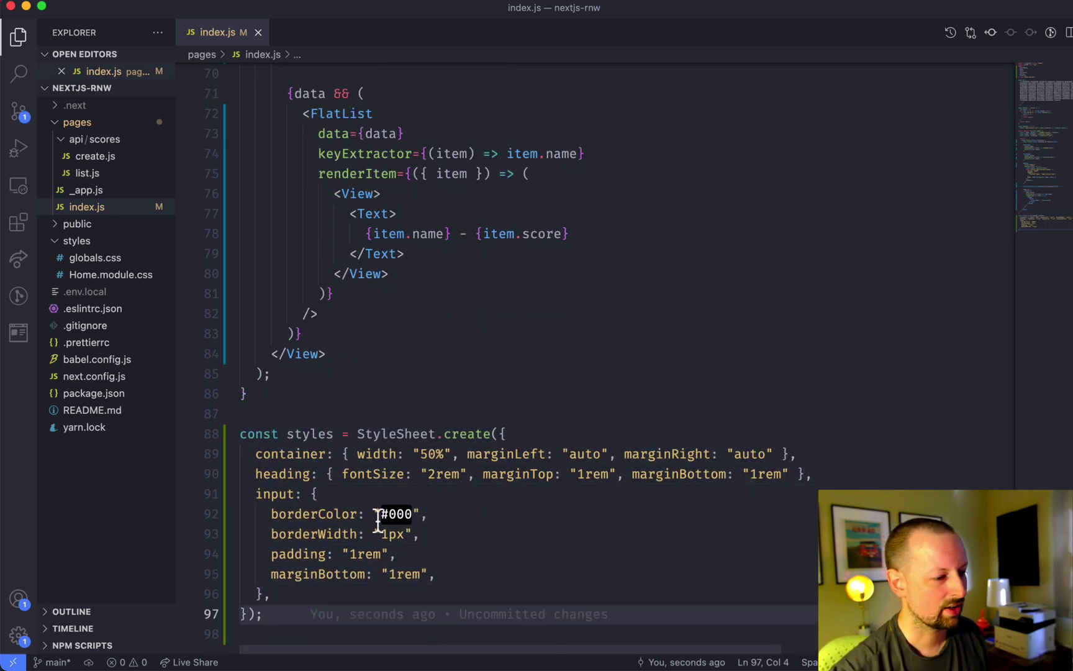
{"action": "scroll", "coordinate": [377, 520], "scroll_direction": "up", "scroll_amount": 10}
{"action": "scroll", "coordinate": [378, 520], "scroll_direction": "up", "scroll_amount": 15}
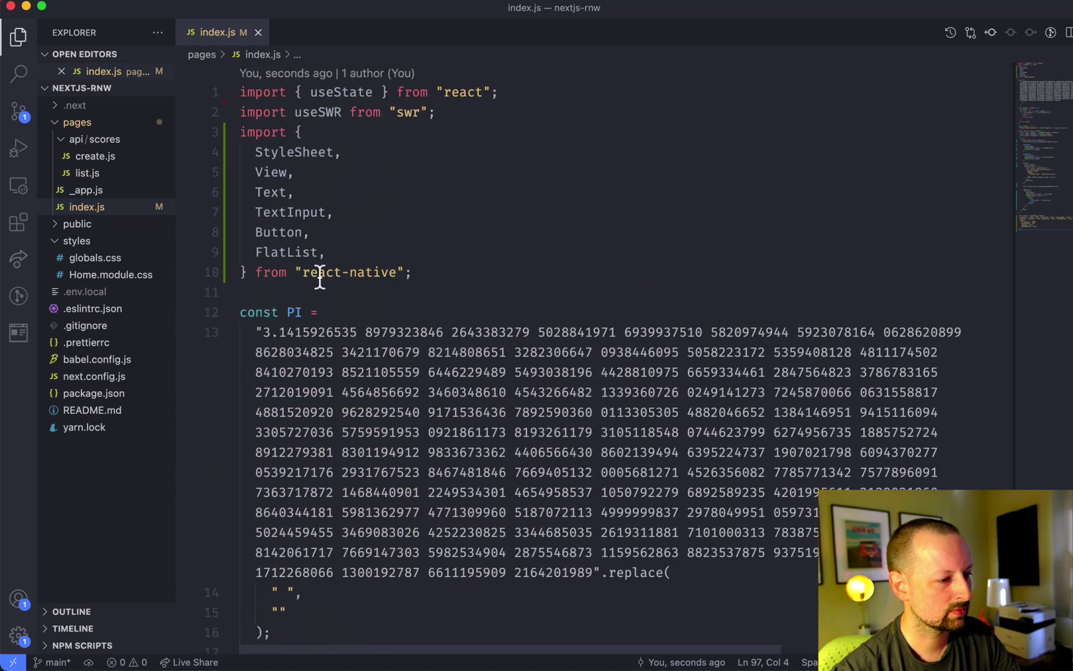
{"action": "left_click_drag", "start_coordinate": [304, 273], "coordinate": [400, 272]}
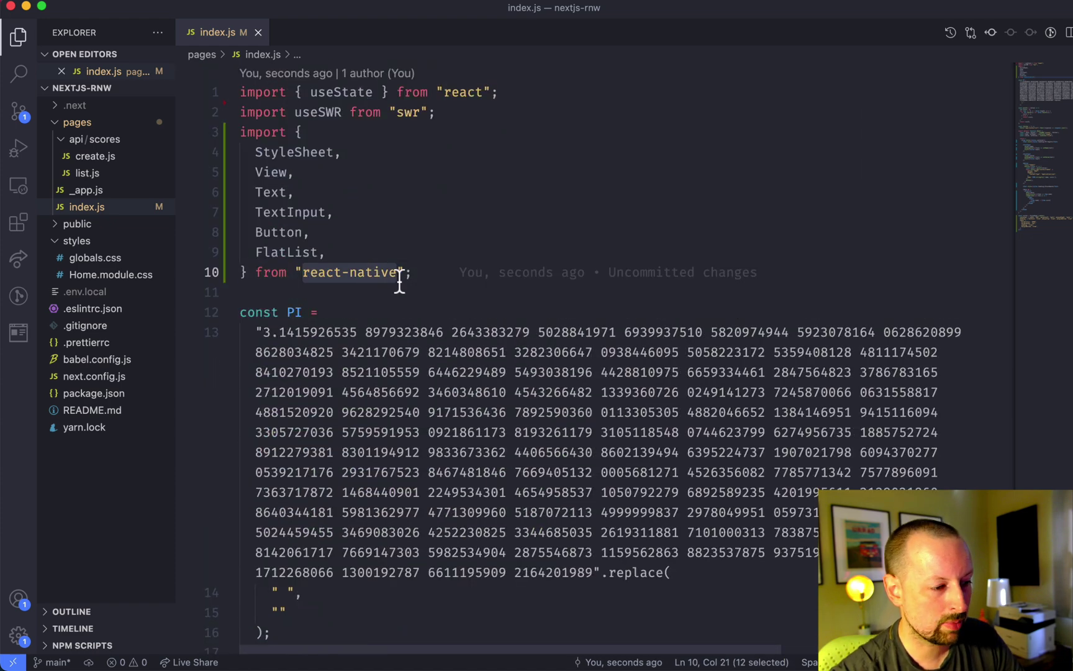
{"action": "mouse_move", "coordinate": [107, 252]}
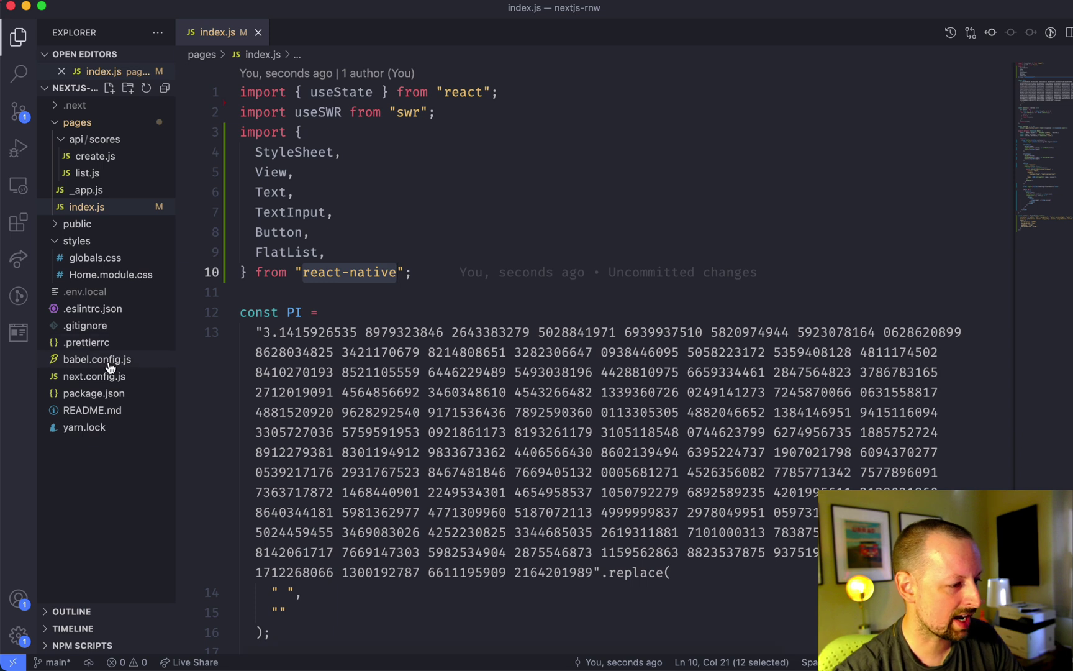
{"action": "left_click", "coordinate": [97, 359]}
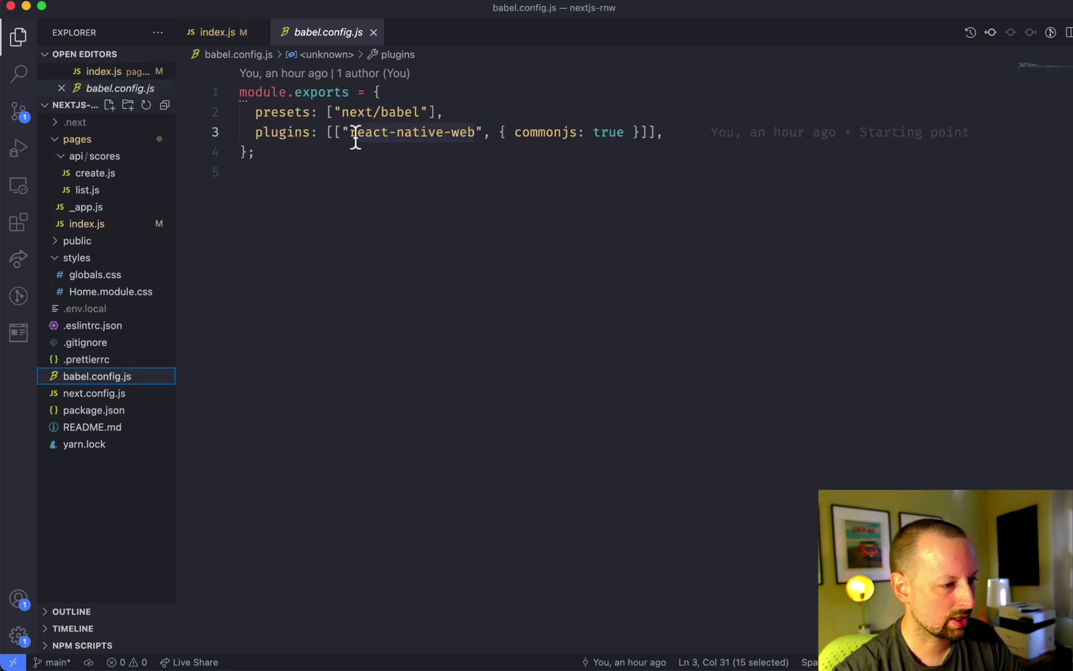
- Check the babel-plugin-react-native-web dependency in package.json, point index.js's import at react-native-web, and check the browser
{"action": "left_click_drag", "start_coordinate": [351, 132], "coordinate": [453, 134]}
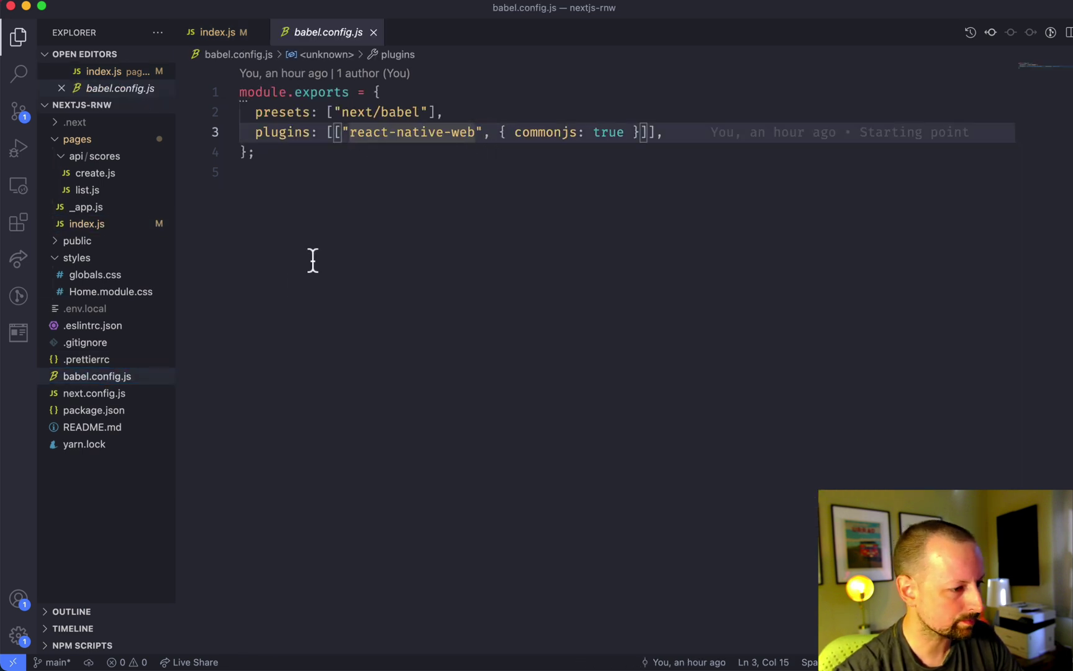
{"action": "left_click", "coordinate": [93, 410]}
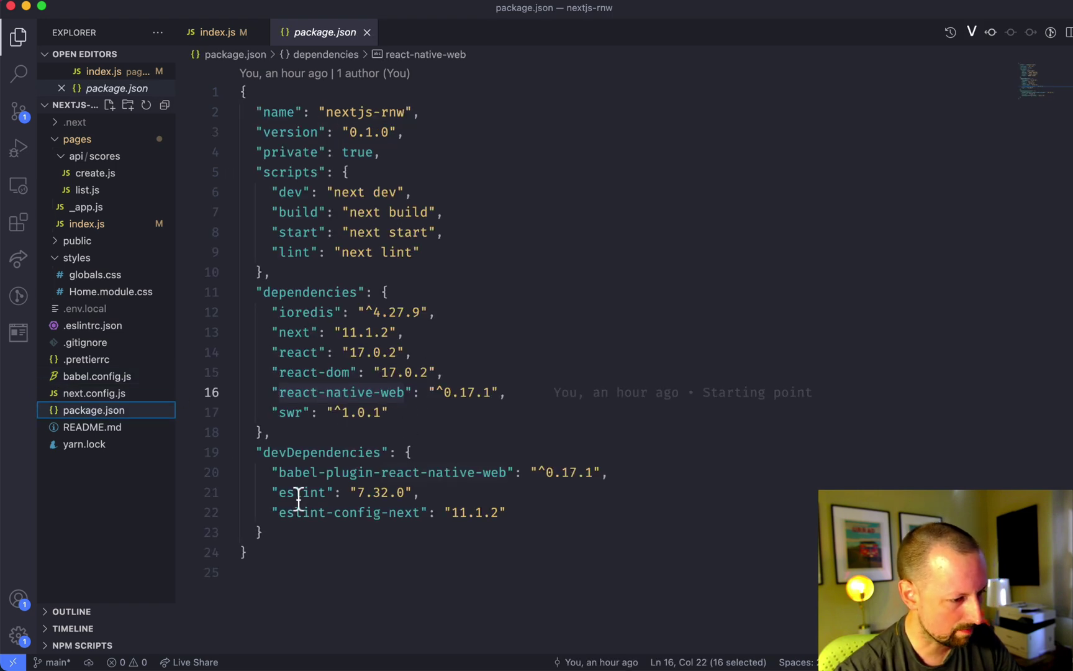
{"action": "left_click_drag", "start_coordinate": [510, 472], "coordinate": [279, 472]}
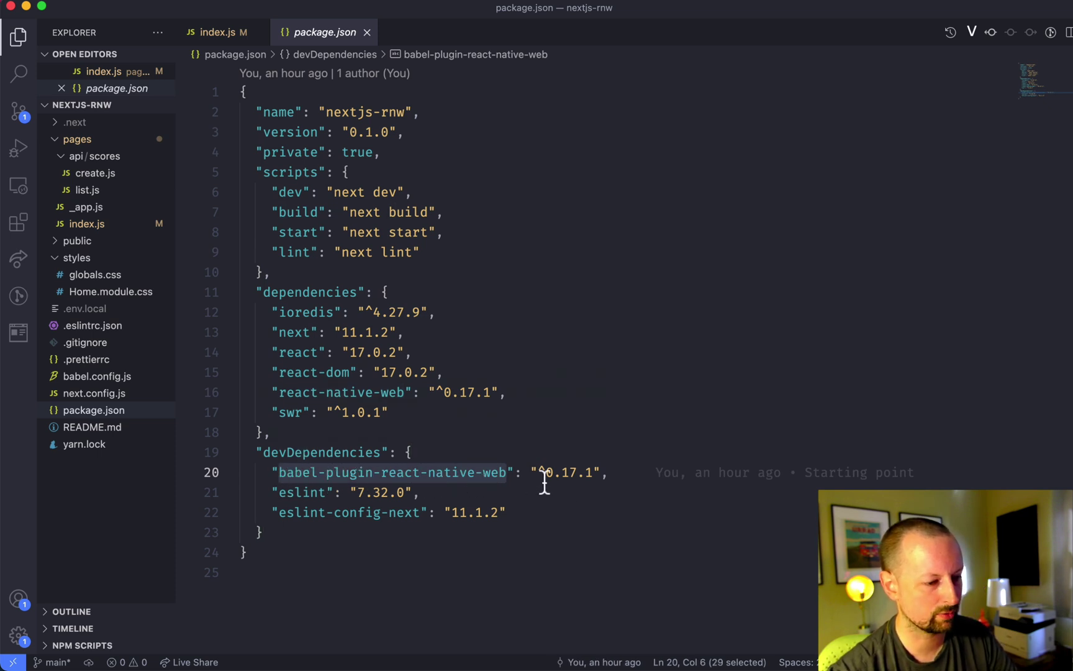
{"action": "left_click", "coordinate": [230, 33]}
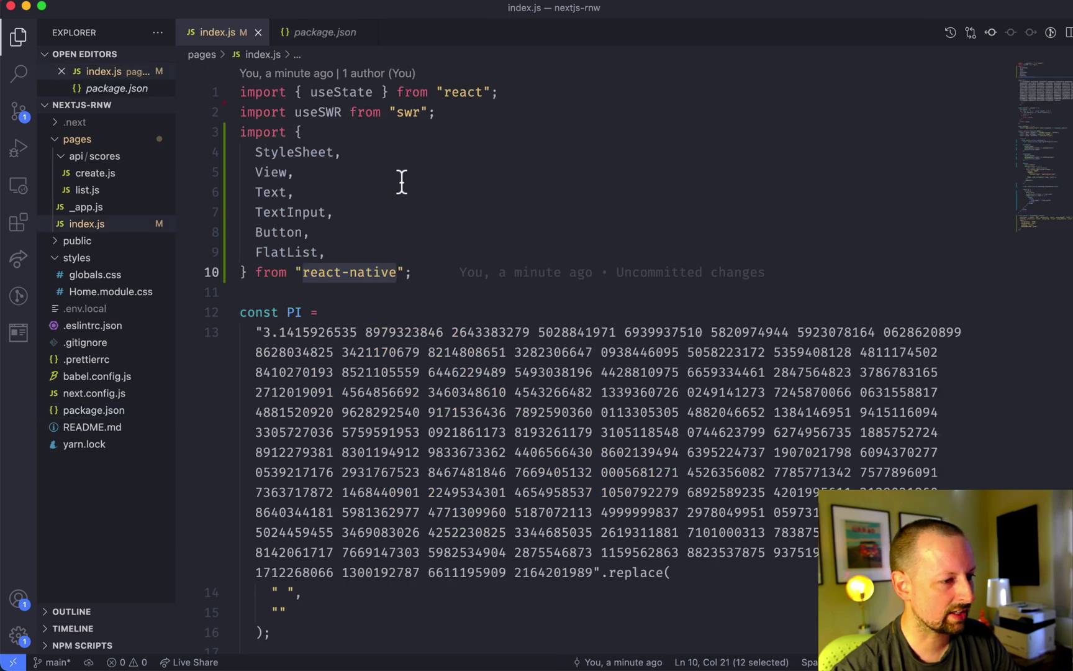
{"action": "left_click", "coordinate": [400, 272]}
{"action": "type", "text": "-web"}
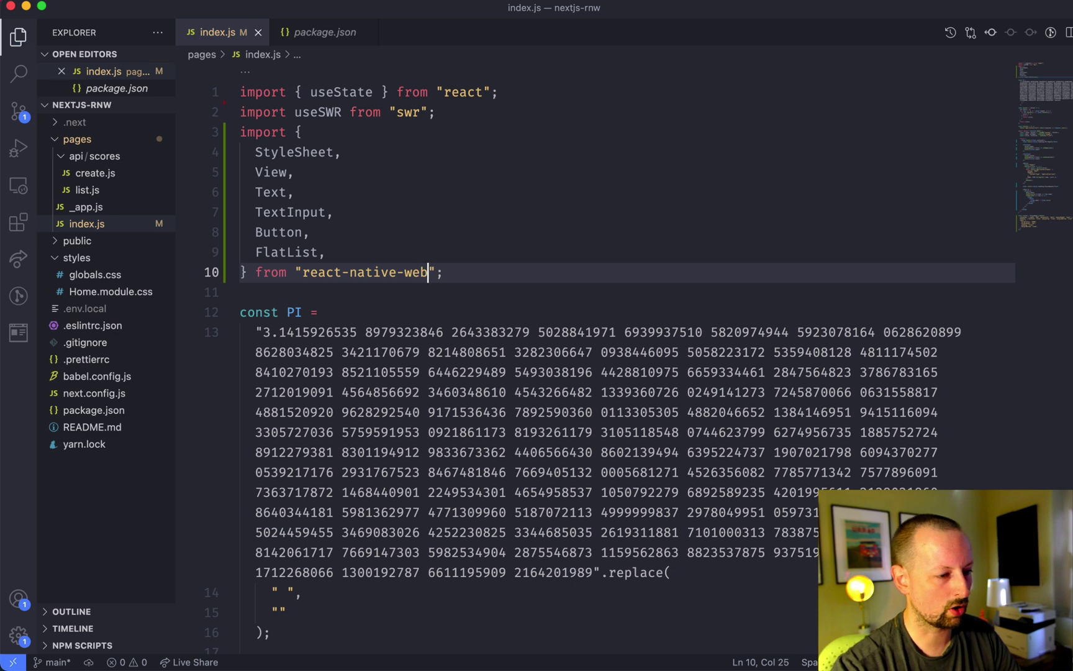
{"action": "key", "text": "super+Tab"}
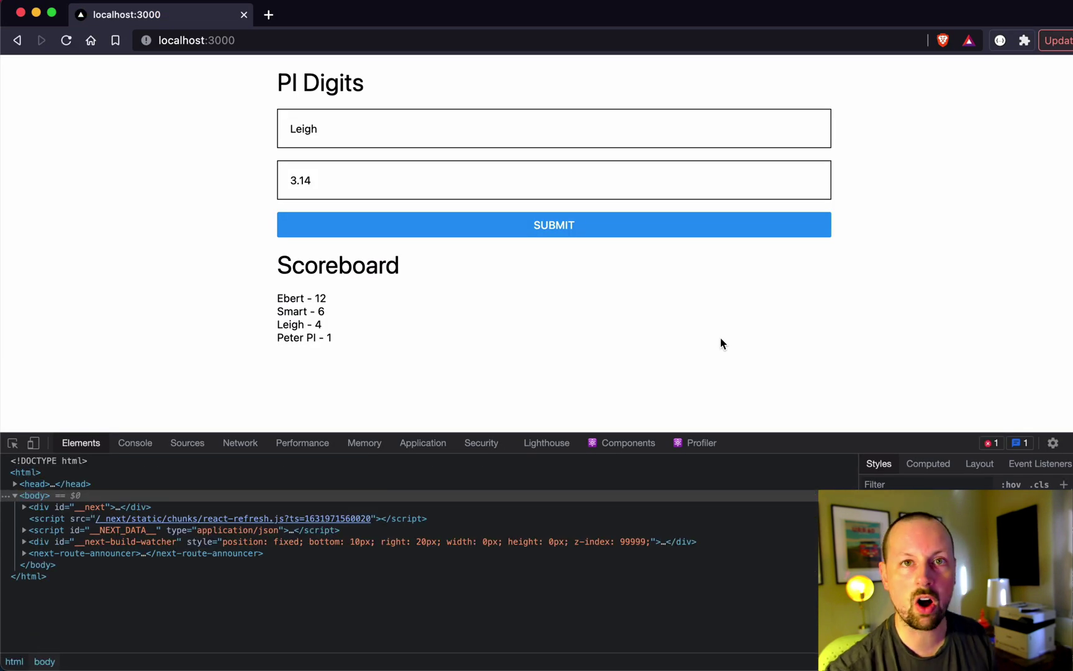
- Return to index.js and undo the -web suffix on the component import
{"action": "key", "text": "super+Tab"}
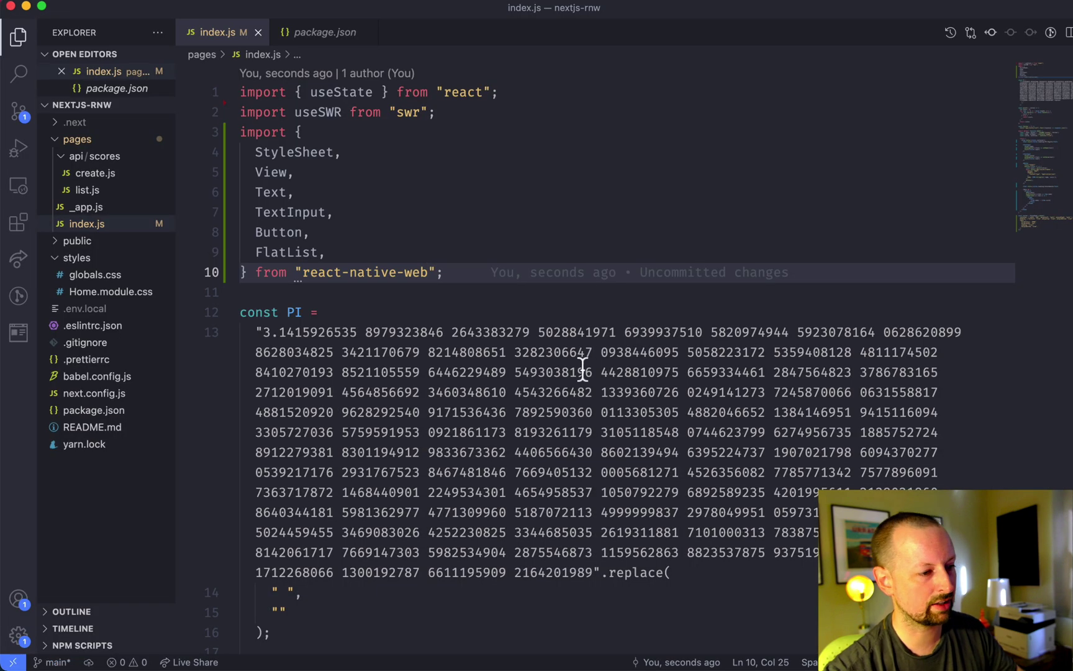
{"action": "key", "text": "BackSpace"}
{"action": "key", "text": "BackSpace"}
{"action": "key", "text": "BackSpace"}
{"action": "key", "text": "BackSpace"}
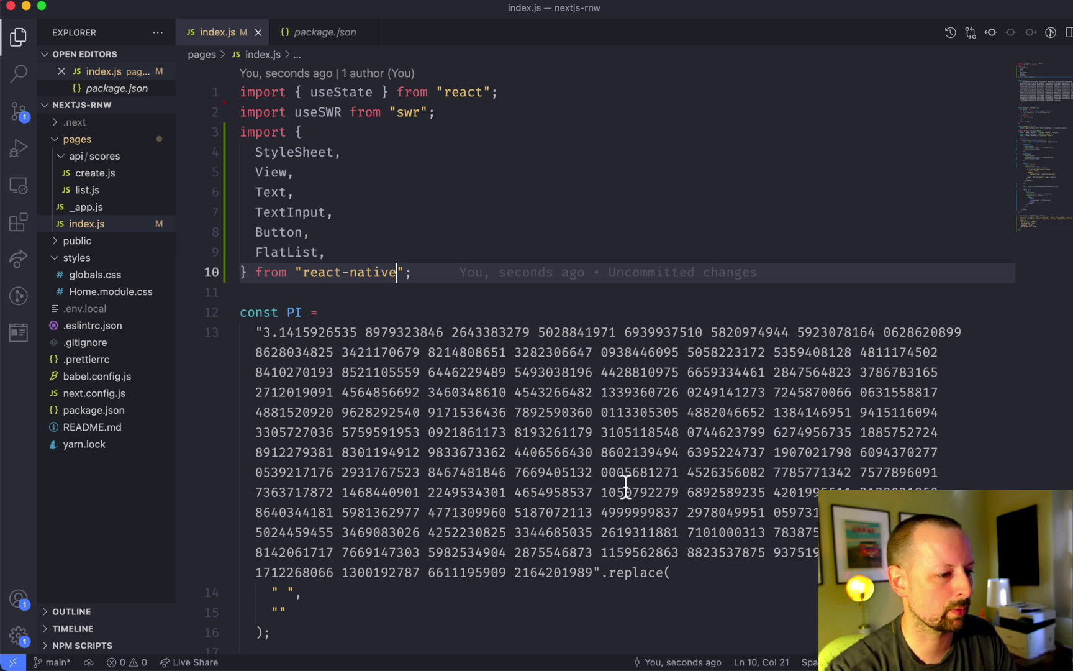
{"action": "scroll", "coordinate": [612, 564], "scroll_direction": "down", "scroll_amount": 6}
{"action": "scroll", "coordinate": [613, 563], "scroll_direction": "down", "scroll_amount": 3}
{"action": "scroll", "coordinate": [613, 563], "scroll_direction": "down", "scroll_amount": 3}
{"action": "scroll", "coordinate": [612, 564], "scroll_direction": "down", "scroll_amount": 3}
{"action": "scroll", "coordinate": [612, 564], "scroll_direction": "down", "scroll_amount": 2}
{"action": "scroll", "coordinate": [612, 564], "scroll_direction": "down", "scroll_amount": 1}
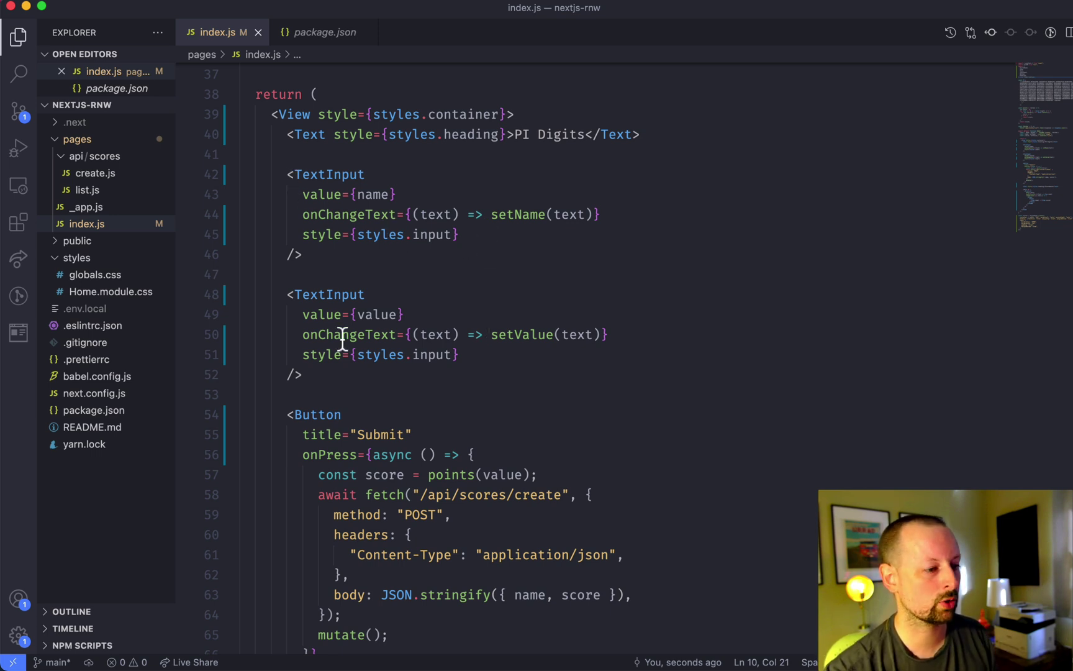
{"action": "scroll", "coordinate": [319, 168], "scroll_direction": "up", "scroll_amount": 1}
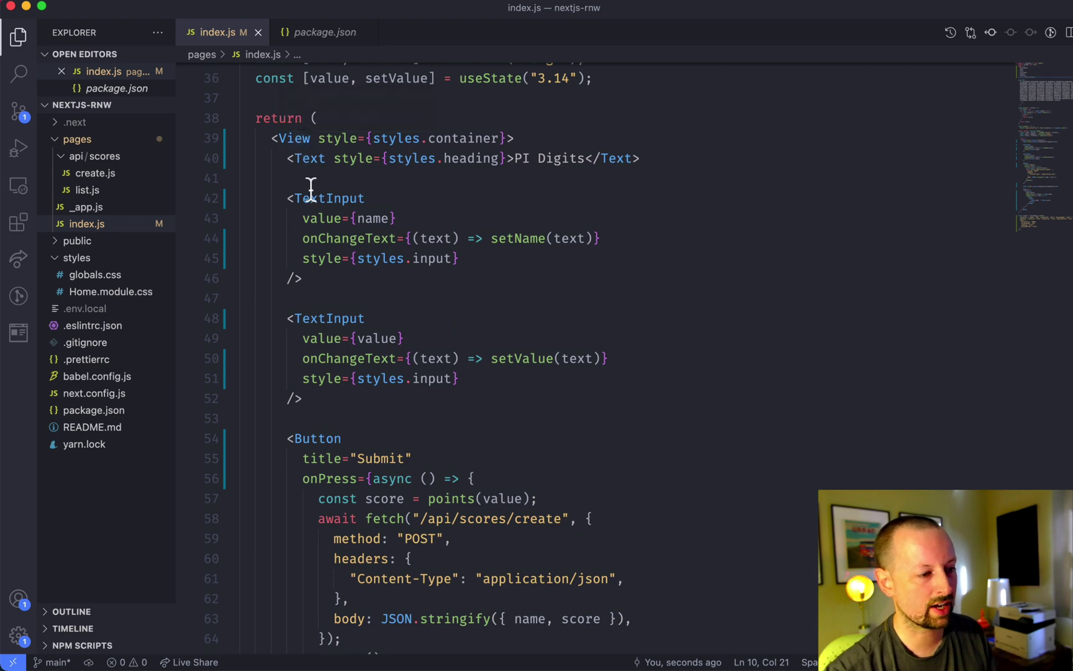
{"action": "scroll", "coordinate": [357, 436], "scroll_direction": "down", "scroll_amount": 3}
{"action": "scroll", "coordinate": [357, 436], "scroll_direction": "down", "scroll_amount": 4}
{"action": "scroll", "coordinate": [357, 453], "scroll_direction": "down", "scroll_amount": 2}
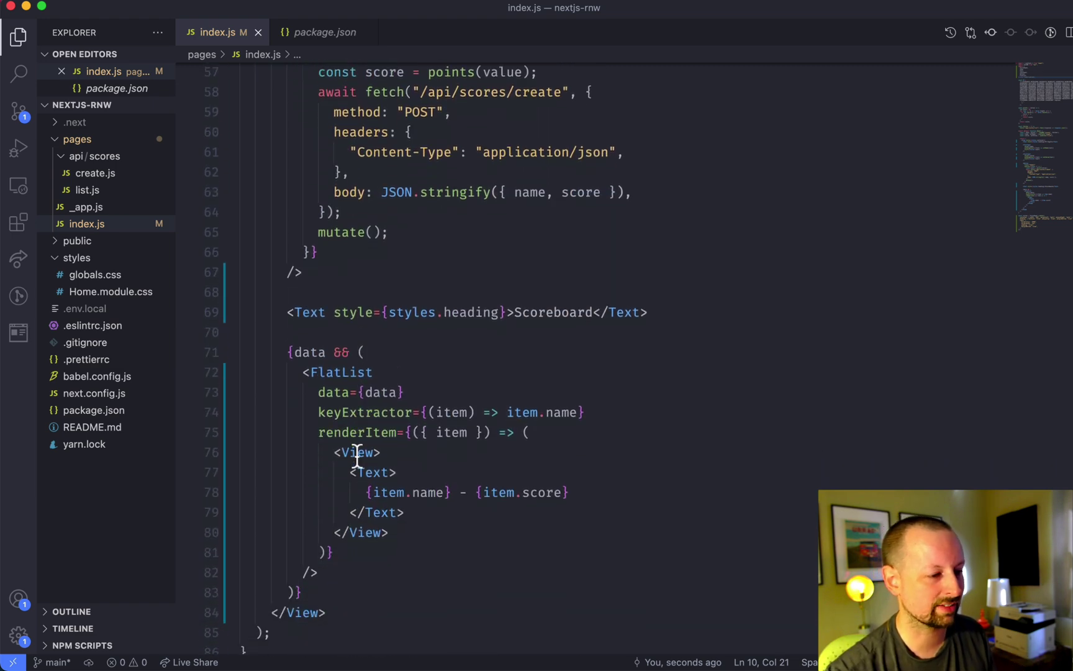
{"action": "scroll", "coordinate": [357, 456], "scroll_direction": "down", "scroll_amount": 2}
{"action": "scroll", "coordinate": [356, 457], "scroll_direction": "down", "scroll_amount": 3}
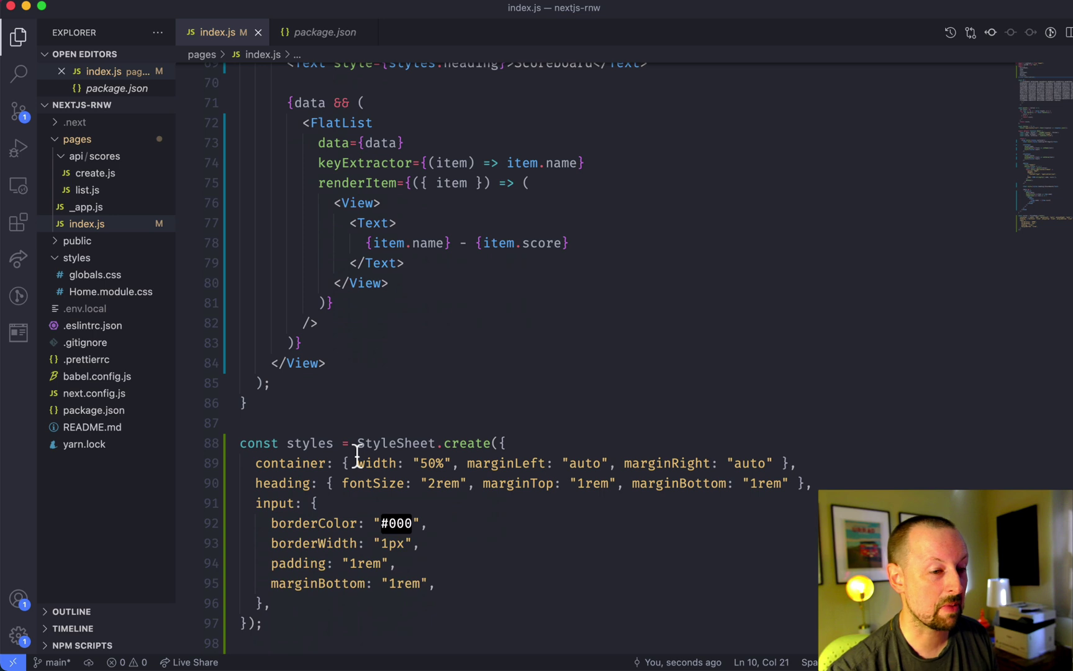